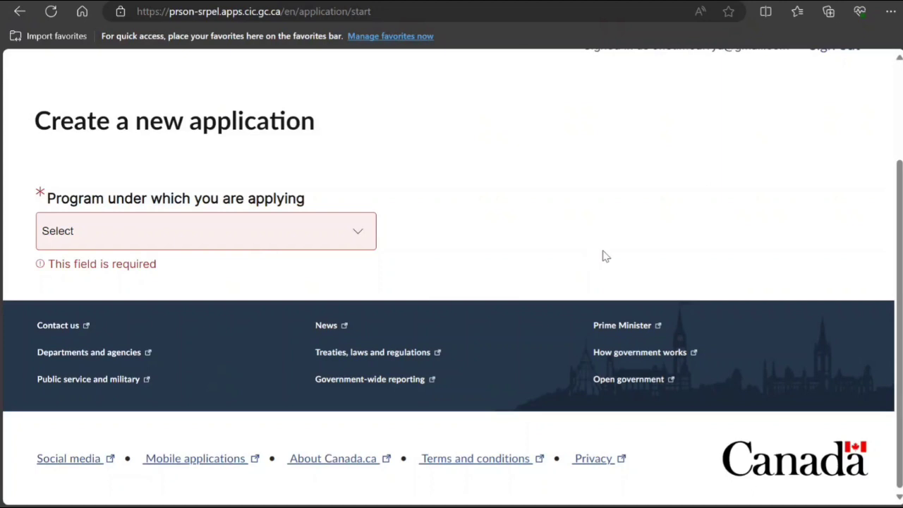
# Choose Permanent Residence, Economic, and the Rural and Northern Immigration Program category.
pyautogui.click(322, 235)
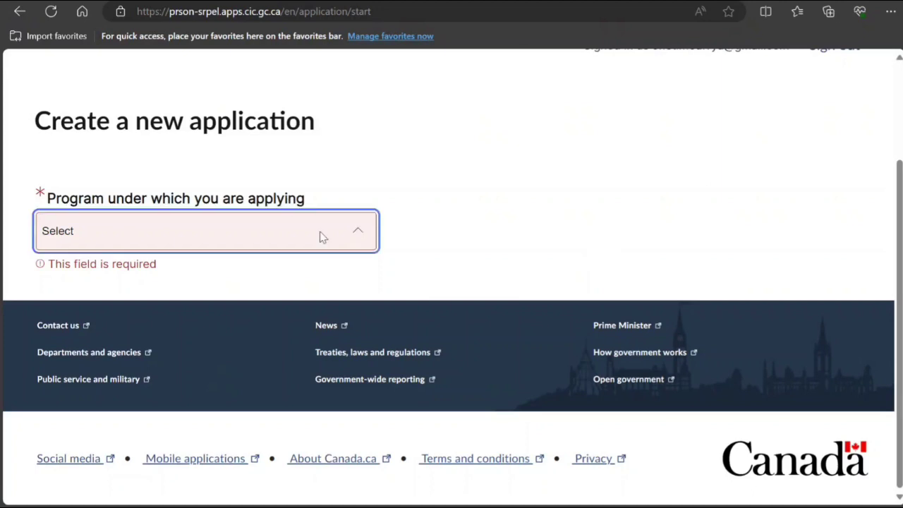
pyautogui.click(293, 286)
pyautogui.scroll(-2, 298, 272)
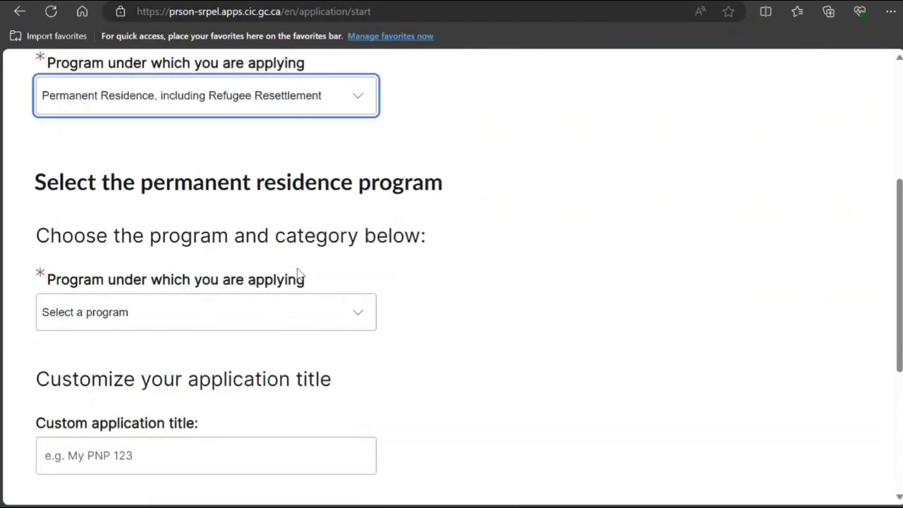
pyautogui.click(305, 317)
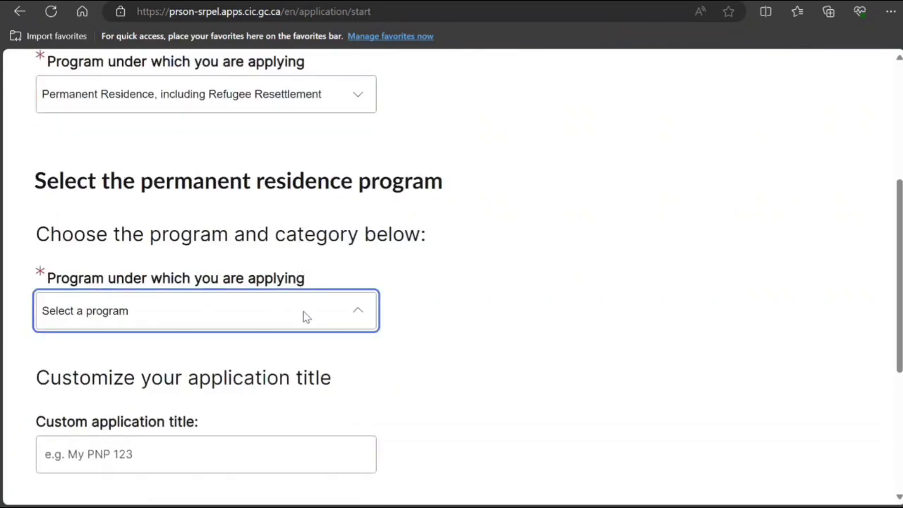
pyautogui.click(260, 357)
pyautogui.scroll(-2, 259, 318)
pyautogui.click(259, 273)
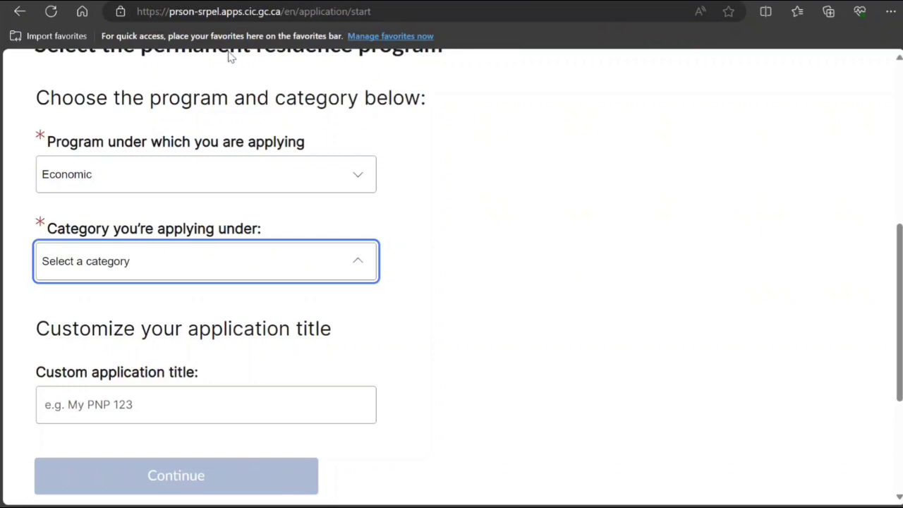
pyautogui.press('Down')
pyautogui.press('Return')
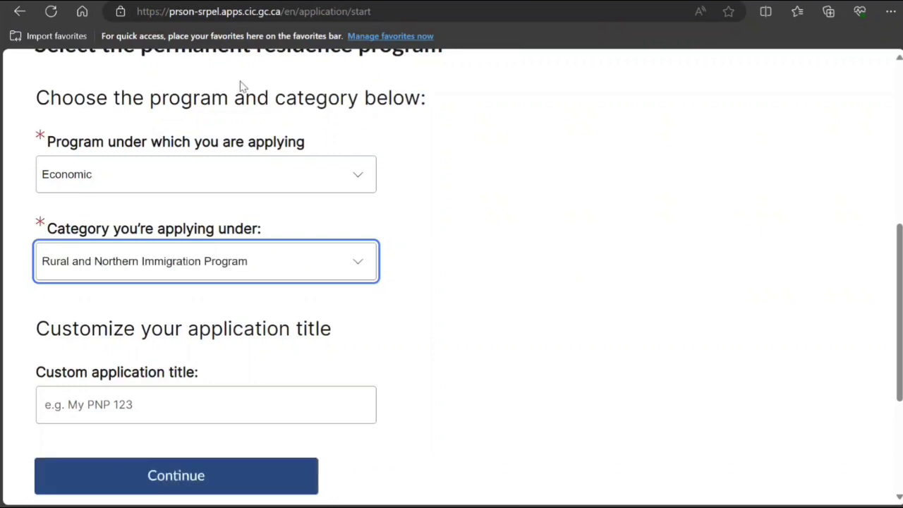
# Title the application RNIP and create it.
pyautogui.scroll(-3, 296, 261)
pyautogui.click(240, 187)
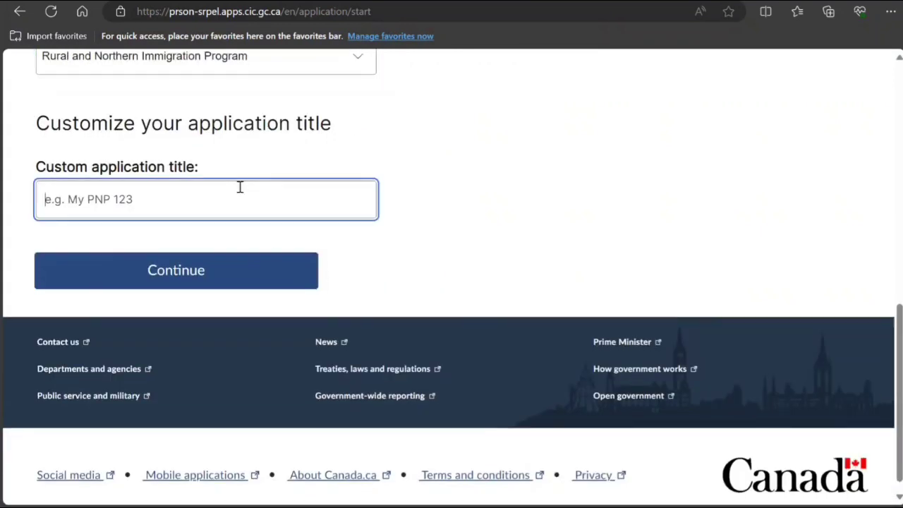
pyautogui.write('RN')
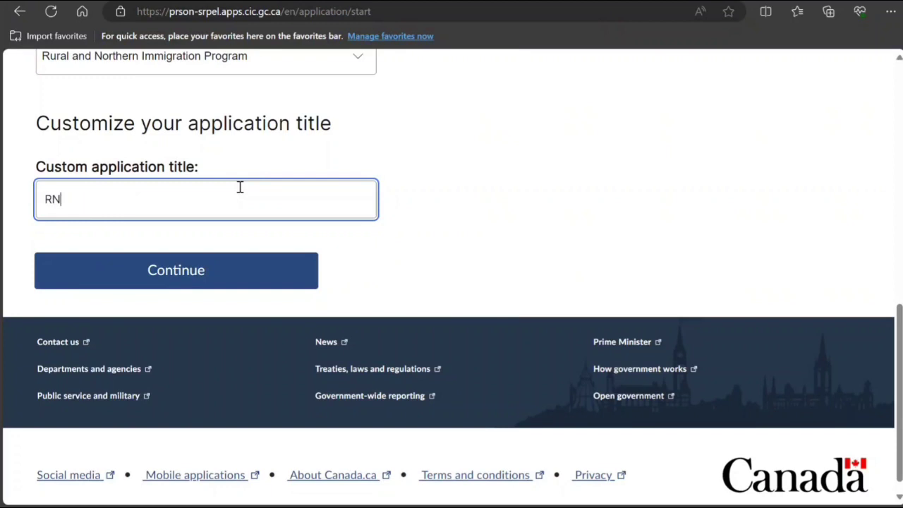
pyautogui.write('IP')
pyautogui.click(201, 274)
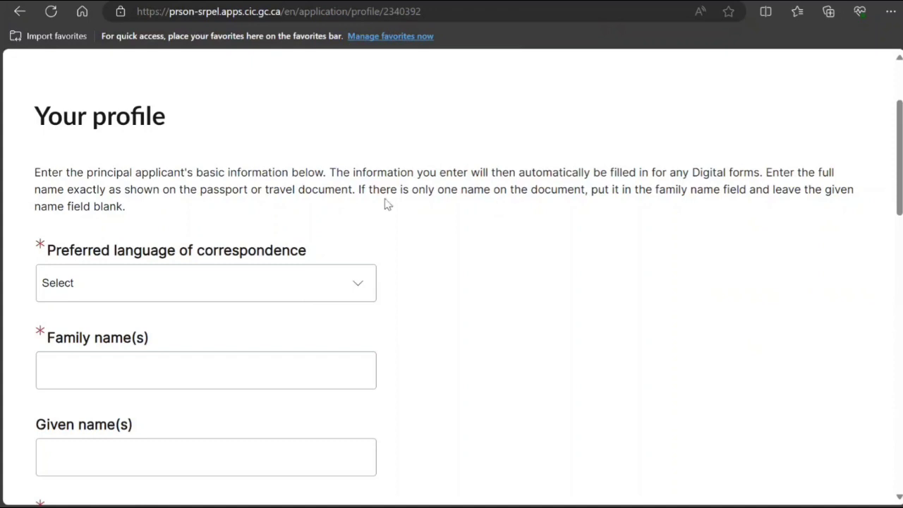
# Set the correspondence language to English and enter the applicant's family and given names.
pyautogui.click(339, 300)
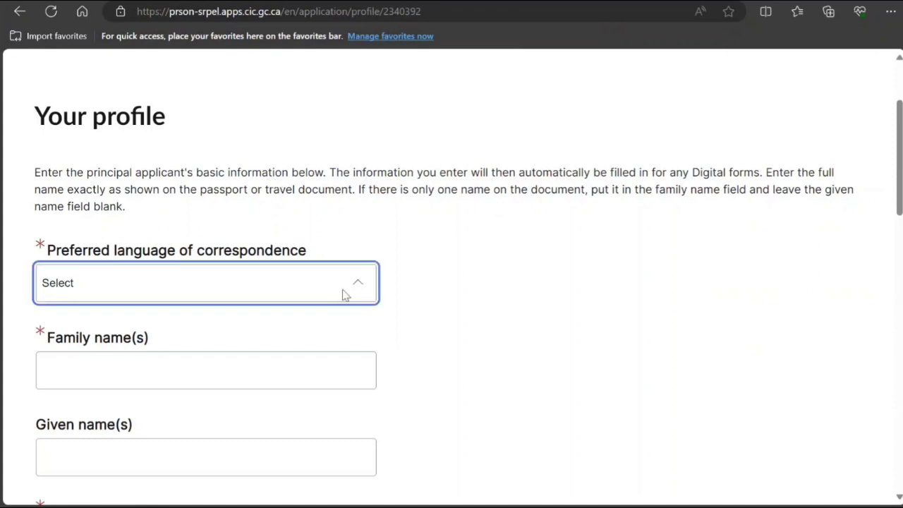
pyautogui.click(289, 328)
pyautogui.scroll(-1, 246, 302)
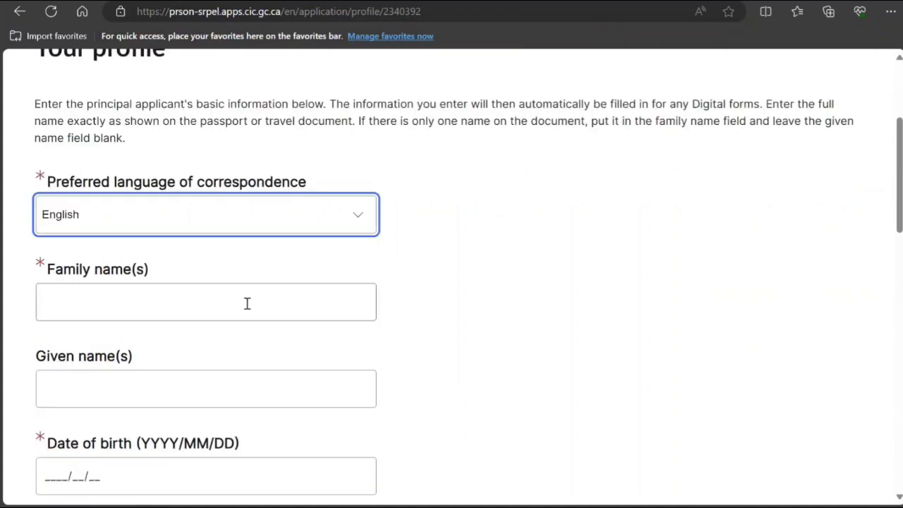
pyautogui.click(243, 308)
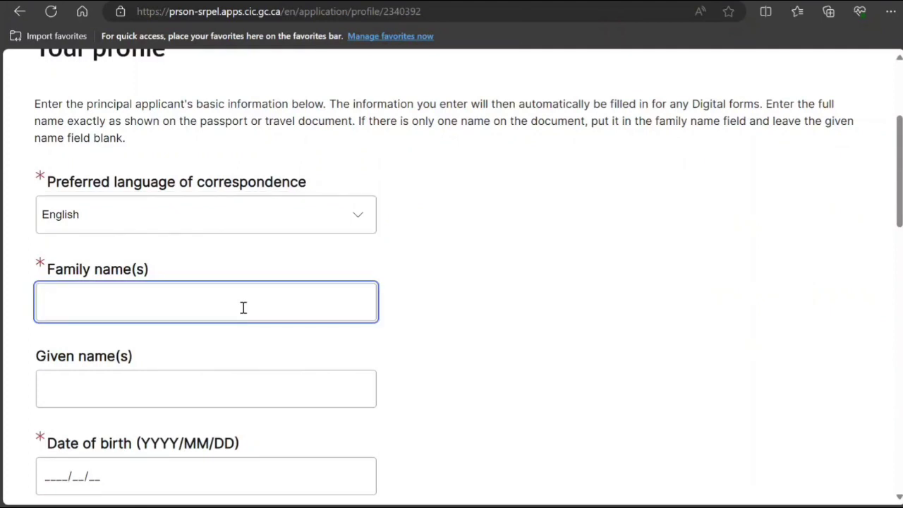
pyautogui.write('Smith')
pyautogui.scroll(-2, 247, 310)
pyautogui.click(203, 240)
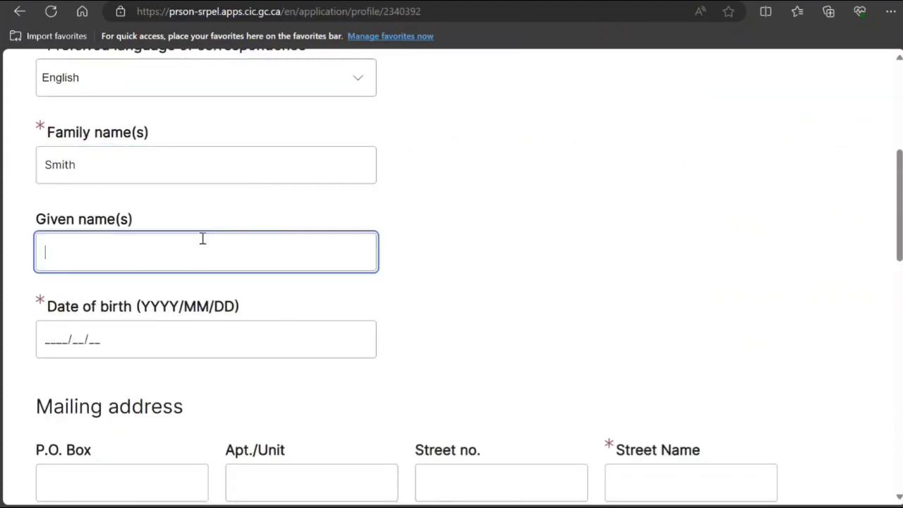
pyautogui.write('John')
# Enter the date of birth 2000/01/01.
pyautogui.scroll(-1, 71, 268)
pyautogui.click(69, 268)
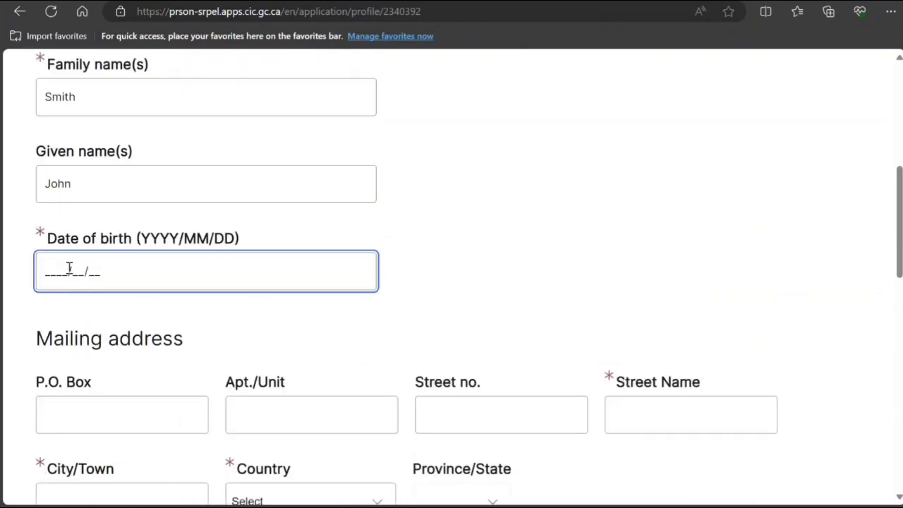
pyautogui.write('2000/01/01')
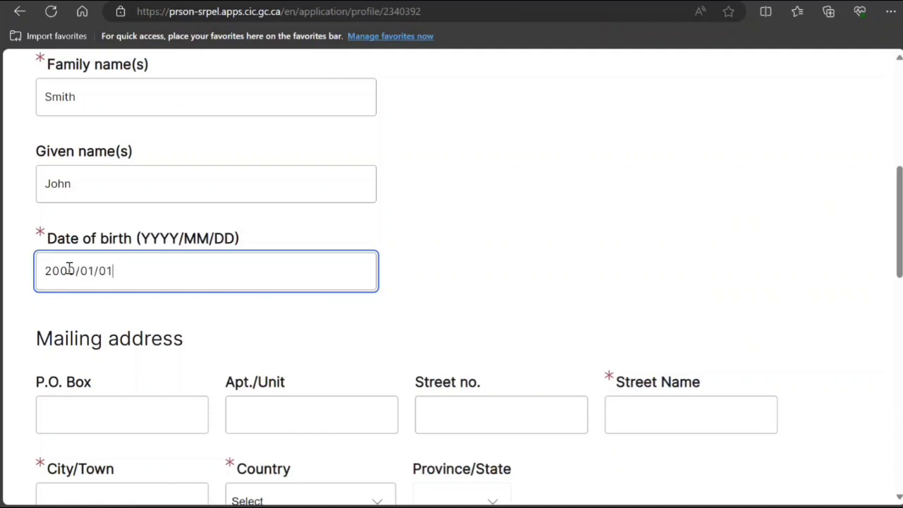
pyautogui.scroll(-2, 68, 269)
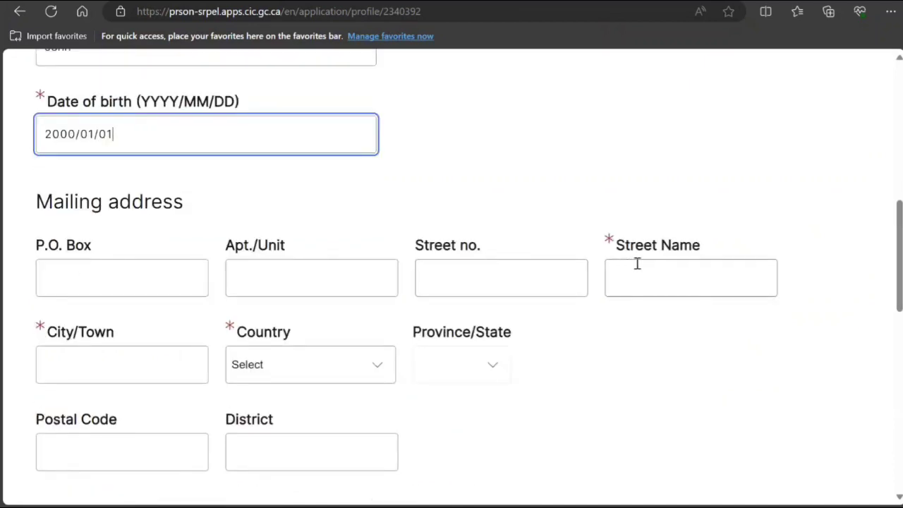
# Fill in the mailing address street number, street name and city, with country India.
pyautogui.click(495, 275)
pyautogui.write('56')
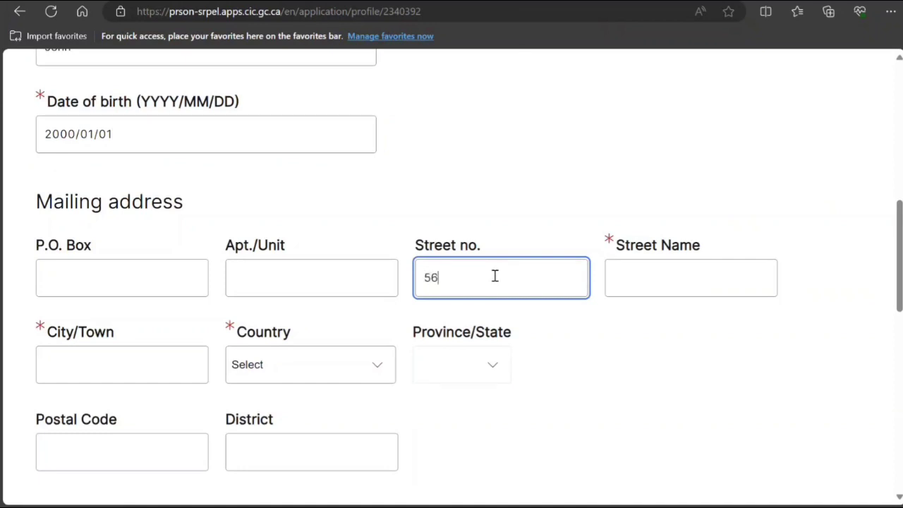
pyautogui.click(667, 282)
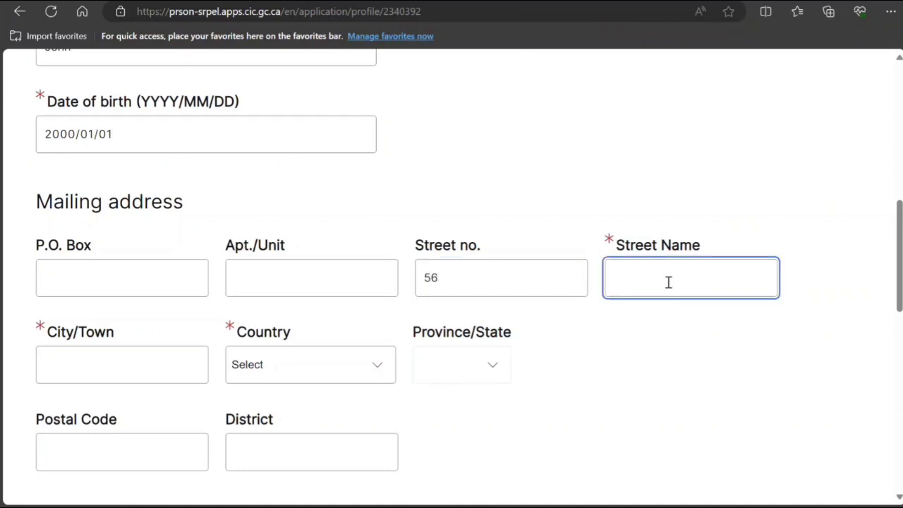
pyautogui.write('nknknkn,')
pyautogui.click(137, 370)
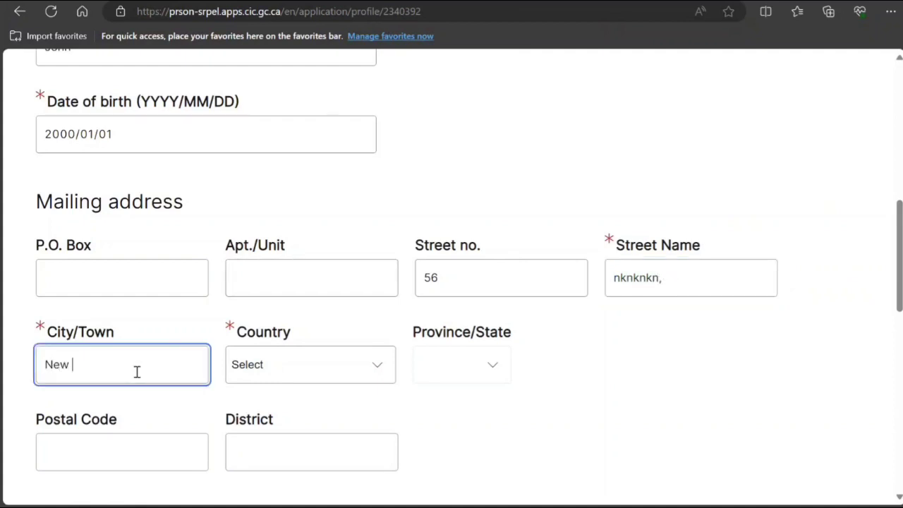
pyautogui.write('New Delhi')
pyautogui.click(344, 376)
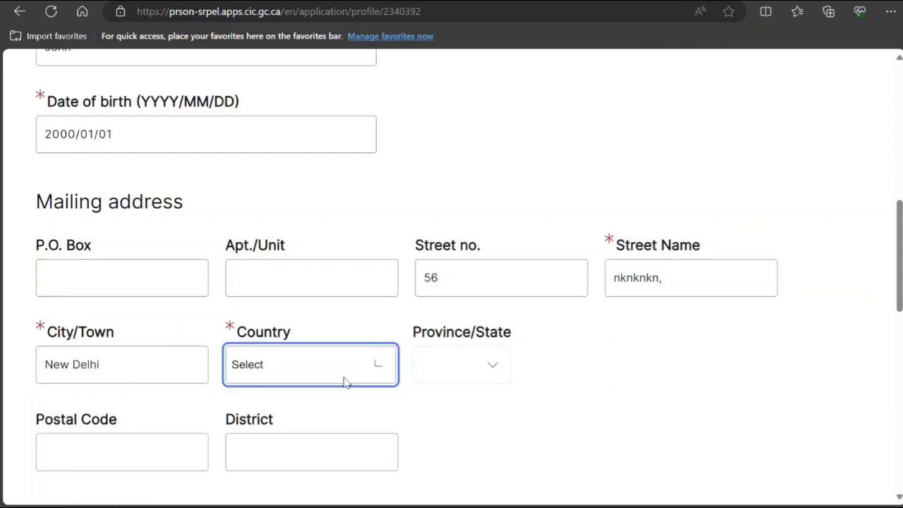
pyautogui.write('india')
pyautogui.click(486, 397)
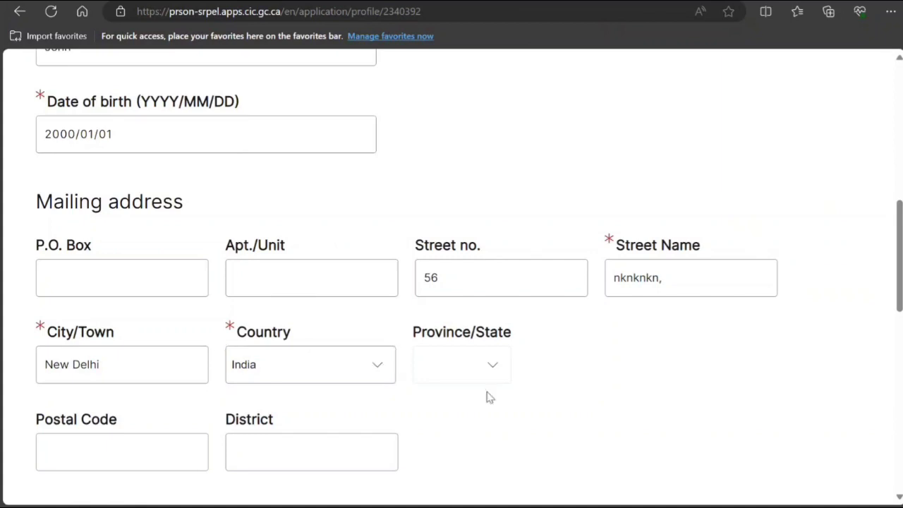
# Confirm the residential address matches the mailing address and save the profile.
pyautogui.scroll(-4, 486, 397)
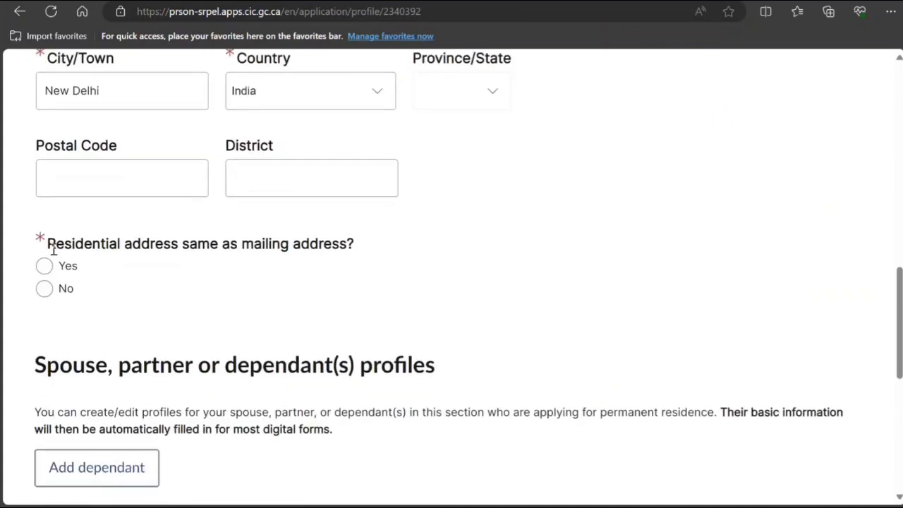
pyautogui.click(44, 265)
pyautogui.scroll(-2, 136, 280)
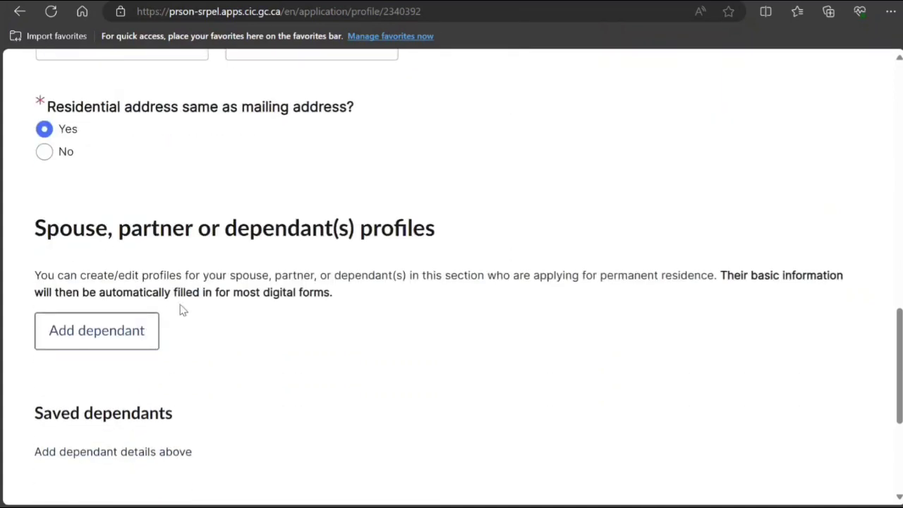
pyautogui.scroll(-1, 182, 309)
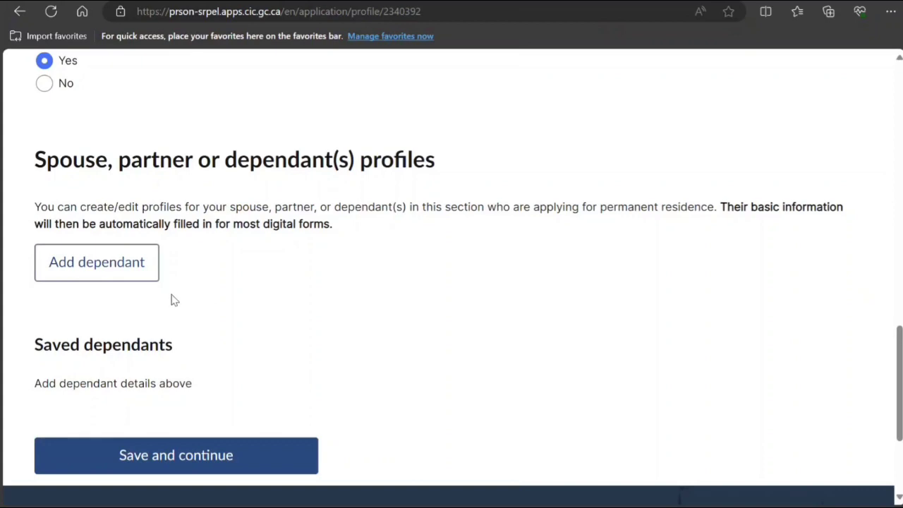
pyautogui.scroll(-1, 181, 317)
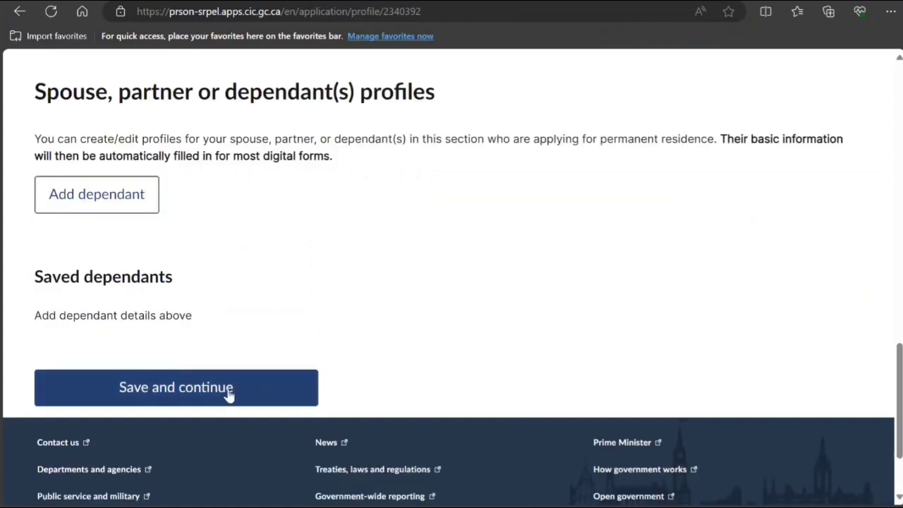
pyautogui.click(228, 393)
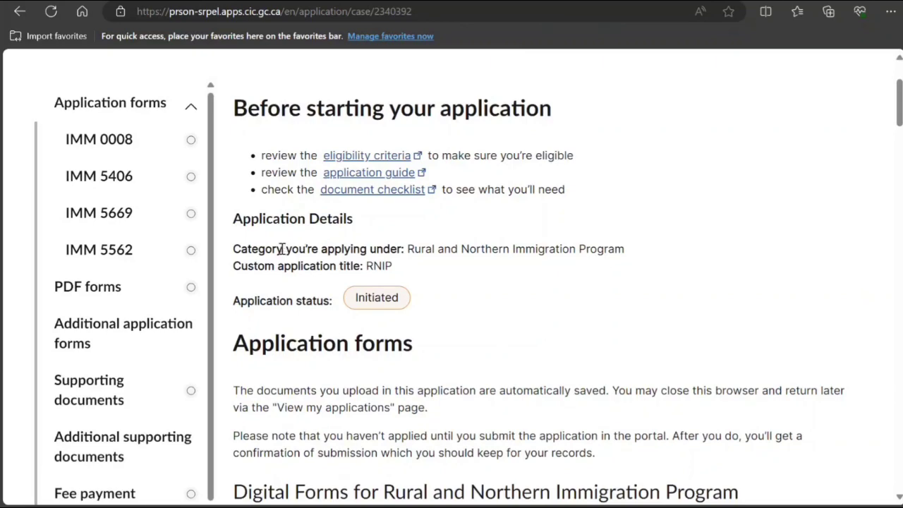
pyautogui.scroll(-5, 281, 249)
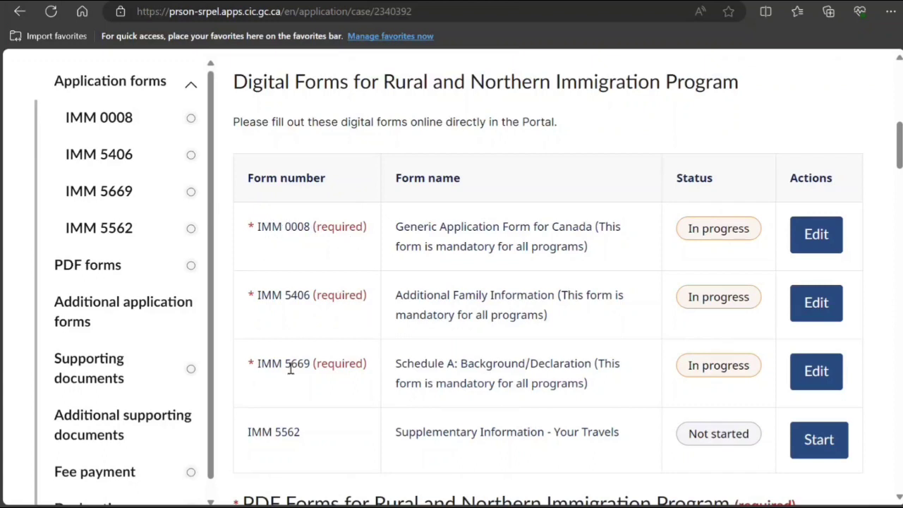
pyautogui.scroll(-1, 279, 361)
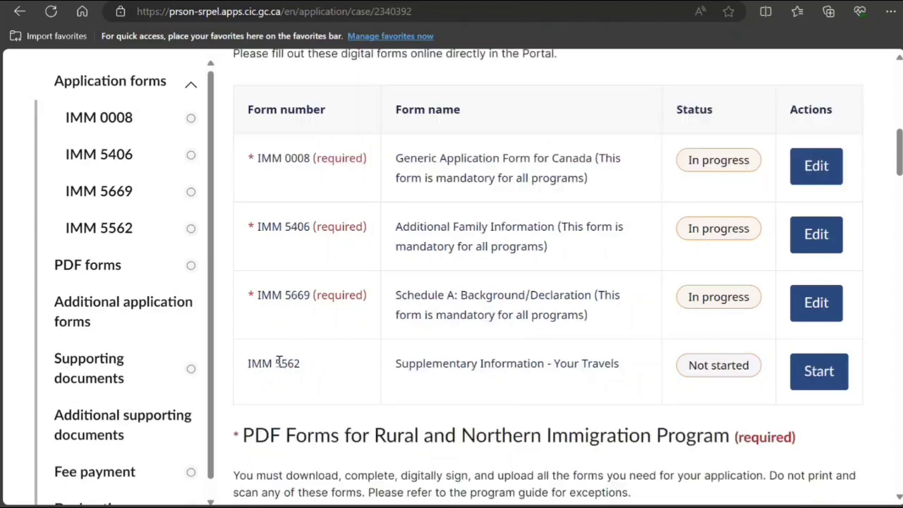
pyautogui.scroll(-1, 280, 359)
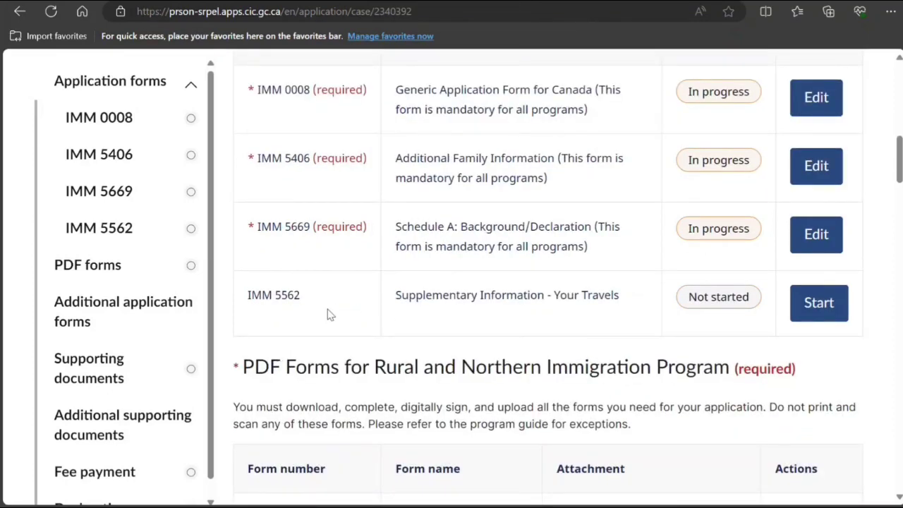
pyautogui.scroll(-2, 326, 315)
pyautogui.scroll(-1, 327, 315)
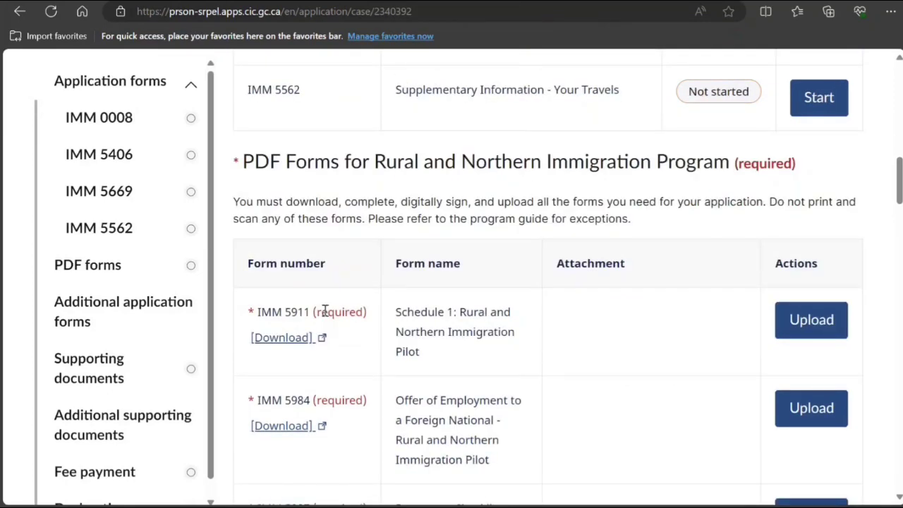
pyautogui.scroll(3, 395, 163)
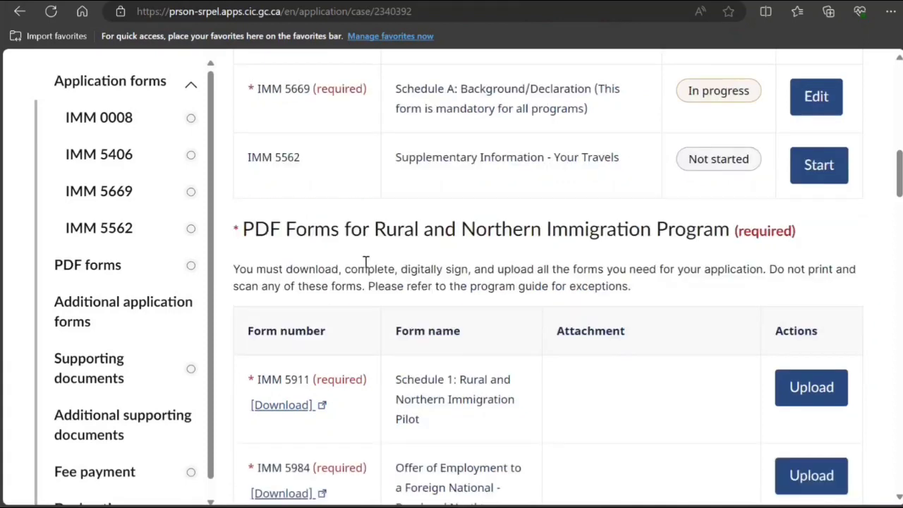
pyautogui.scroll(3, 387, 184)
pyautogui.scroll(-3, 361, 285)
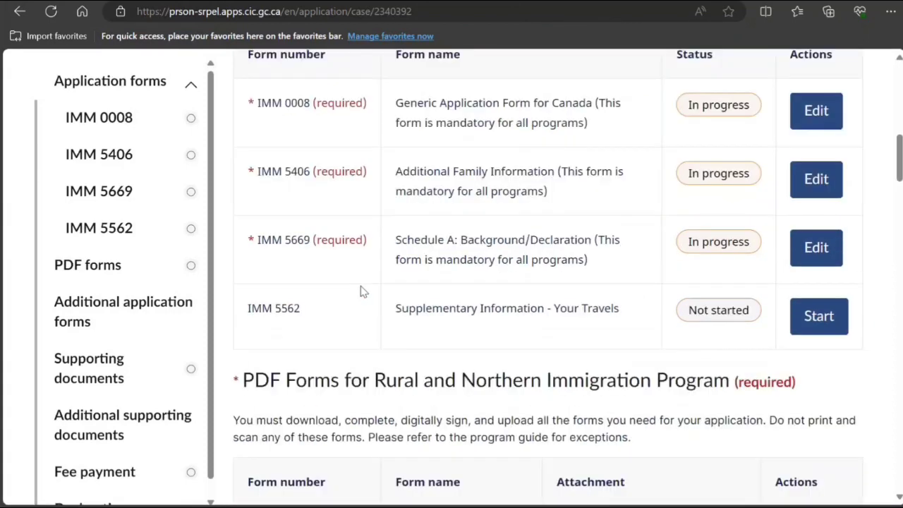
pyautogui.scroll(-3, 361, 290)
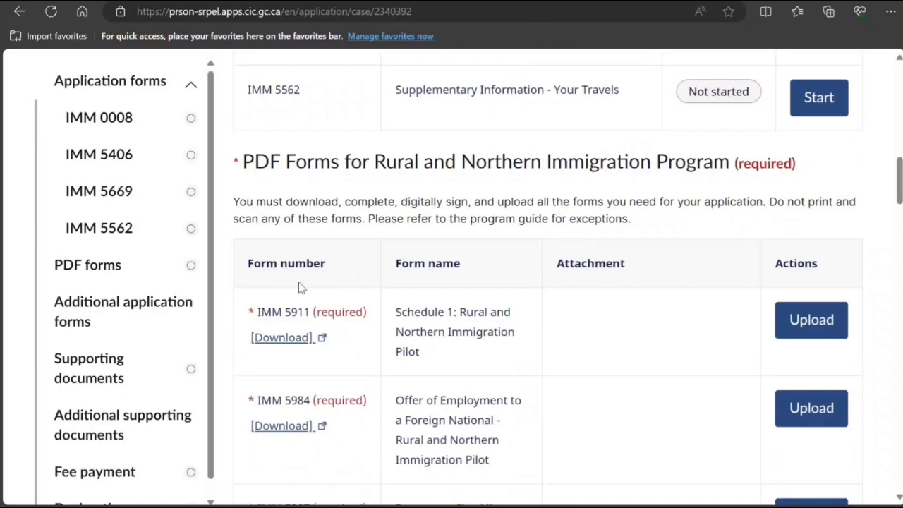
pyautogui.scroll(-2, 300, 285)
pyautogui.scroll(-3, 299, 287)
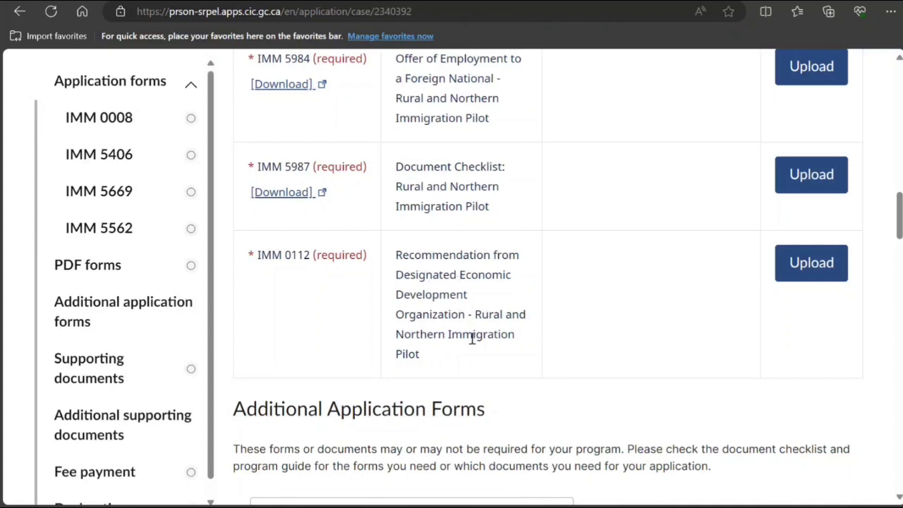
pyautogui.scroll(1, 416, 337)
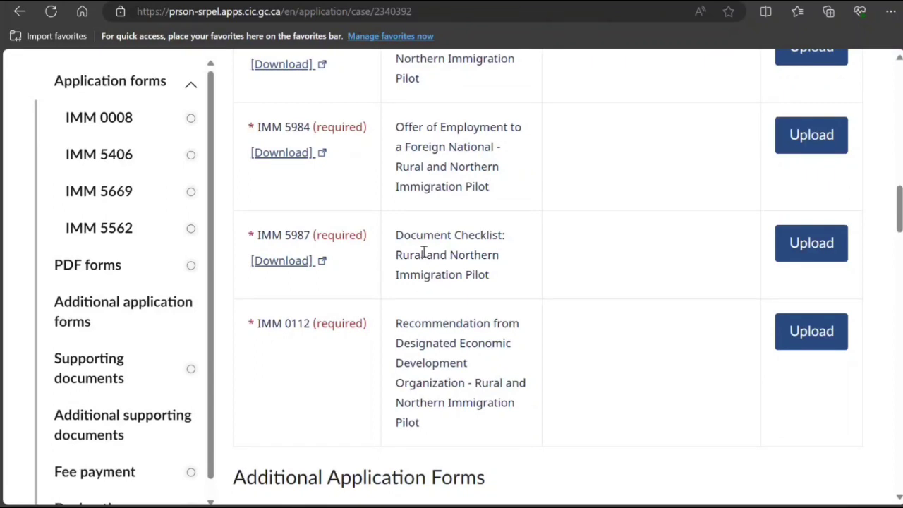
pyautogui.scroll(1, 431, 275)
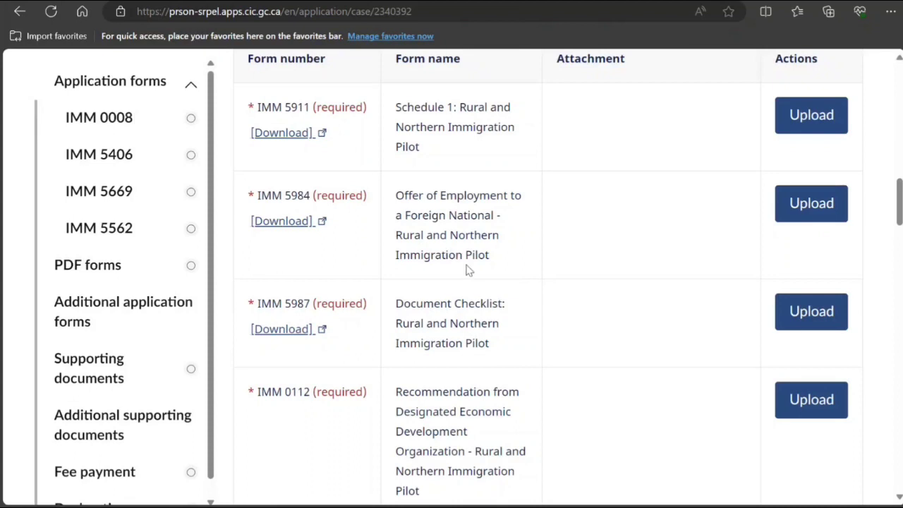
pyautogui.scroll(1, 467, 270)
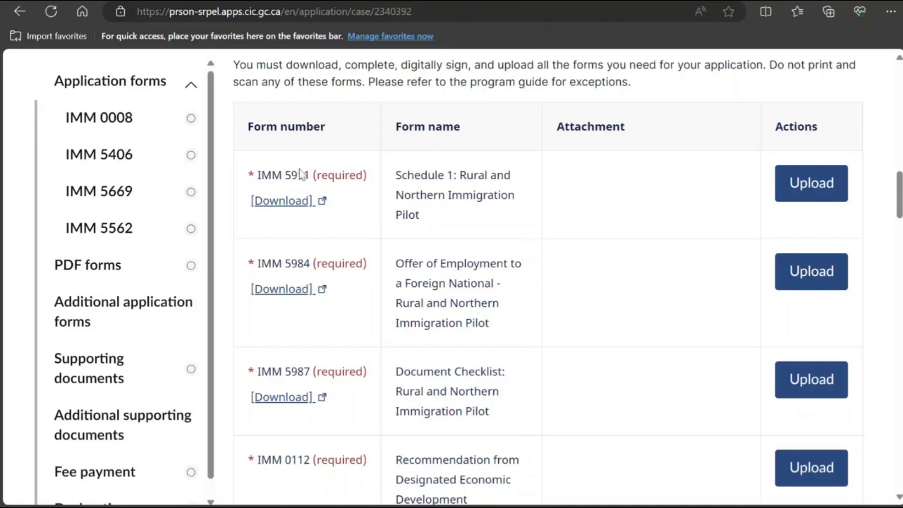
pyautogui.scroll(-5, 399, 296)
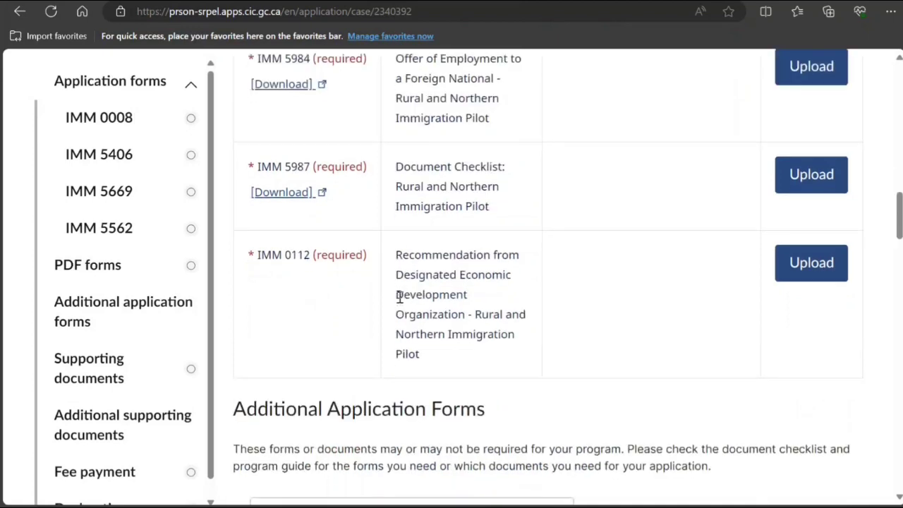
pyautogui.scroll(-10, 399, 296)
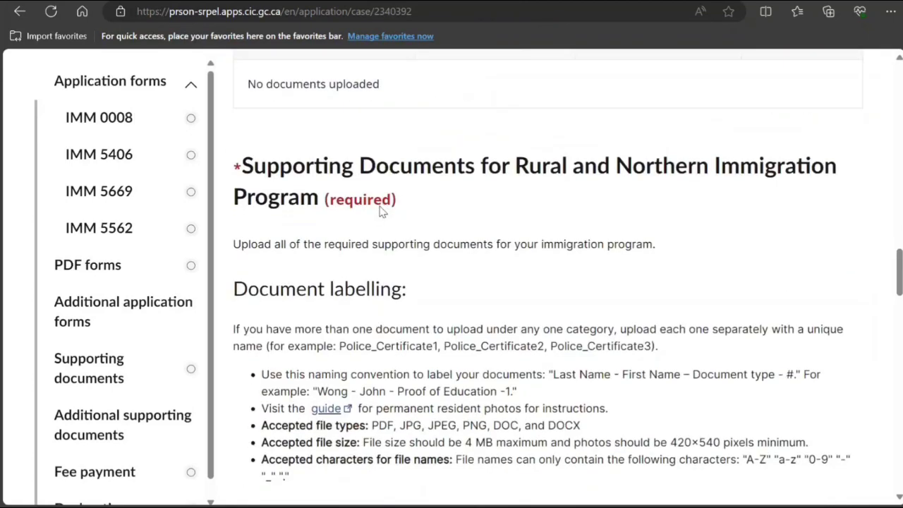
pyautogui.scroll(-2, 376, 212)
pyautogui.scroll(-8, 376, 215)
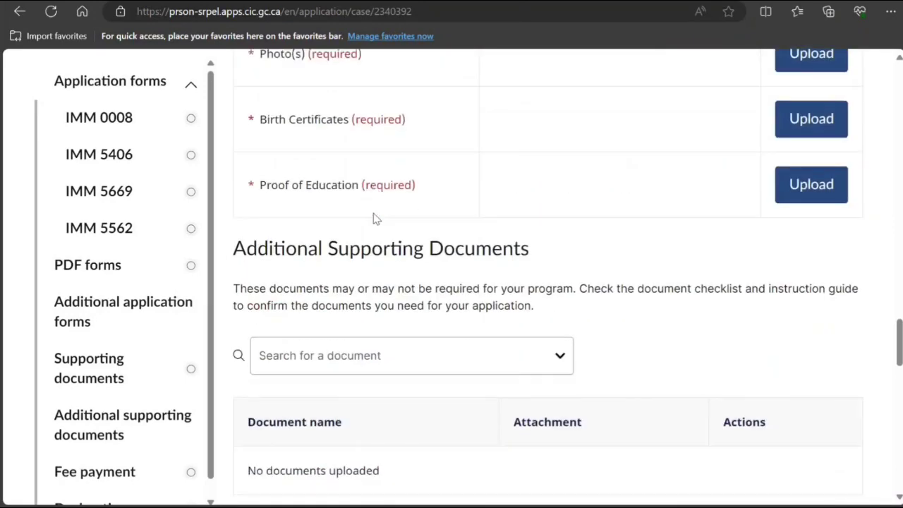
pyautogui.scroll(5, 376, 293)
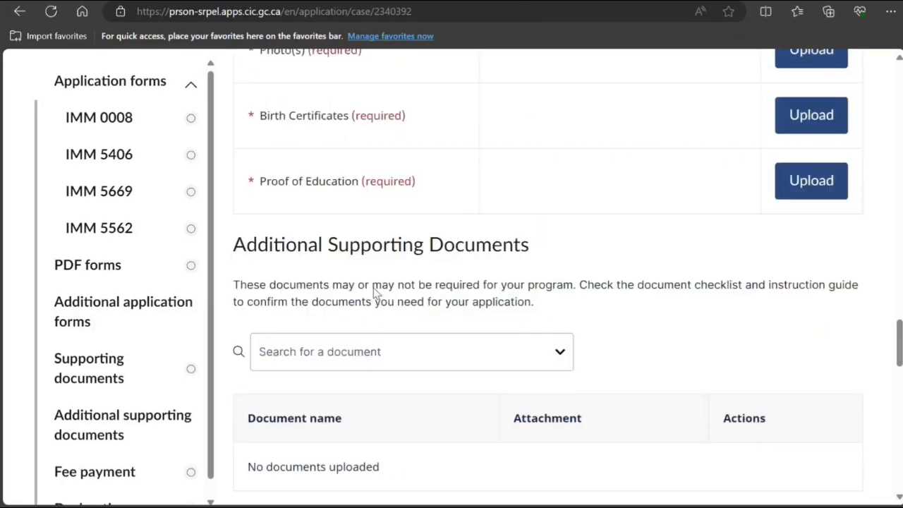
pyautogui.scroll(4, 376, 292)
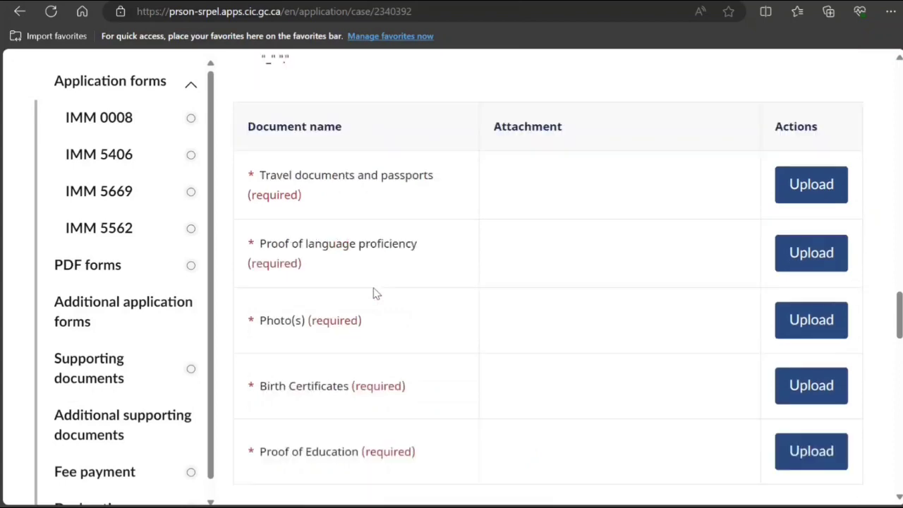
pyautogui.scroll(-3, 376, 293)
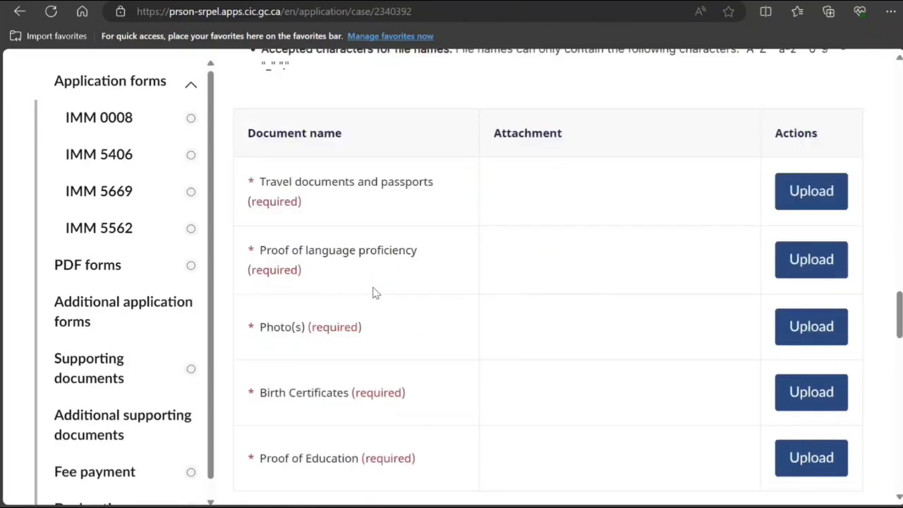
pyautogui.scroll(10, 376, 292)
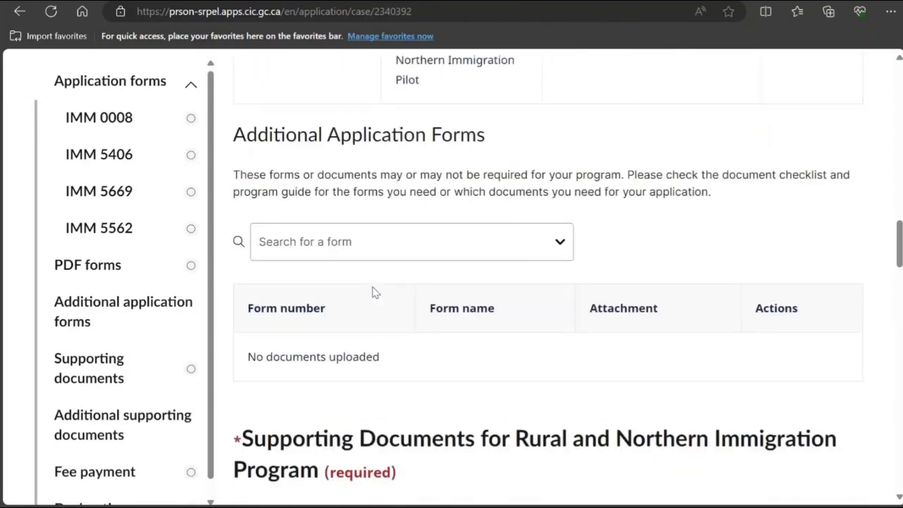
pyautogui.scroll(-6, 372, 289)
pyautogui.scroll(-2, 372, 288)
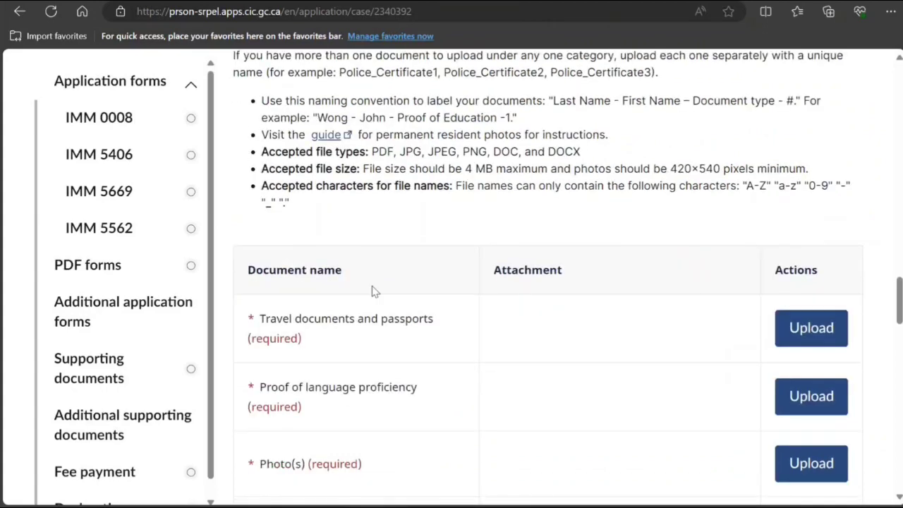
pyautogui.scroll(-2, 374, 292)
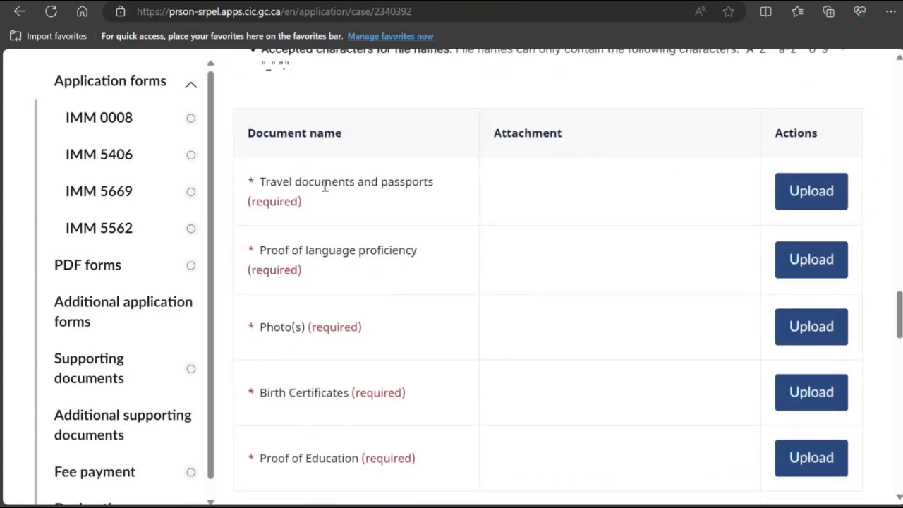
pyautogui.scroll(-1, 487, 327)
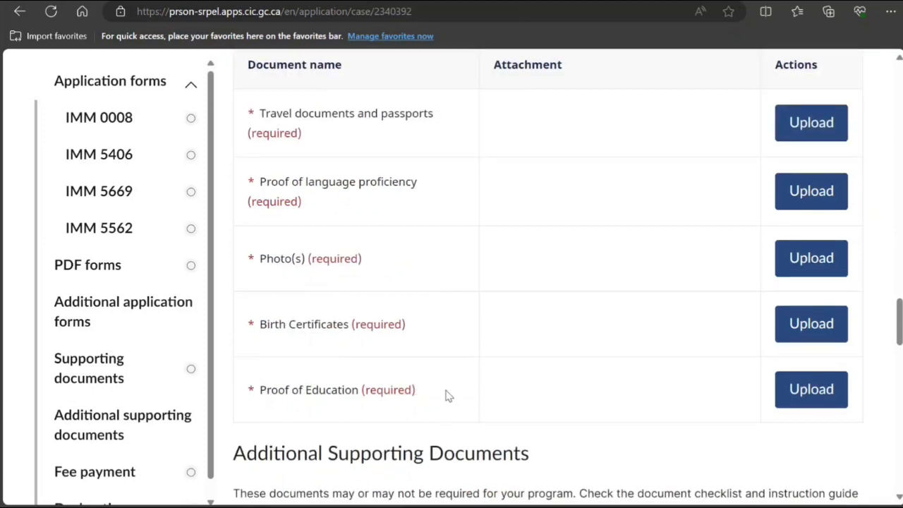
pyautogui.scroll(-1, 446, 395)
pyautogui.scroll(-3, 446, 391)
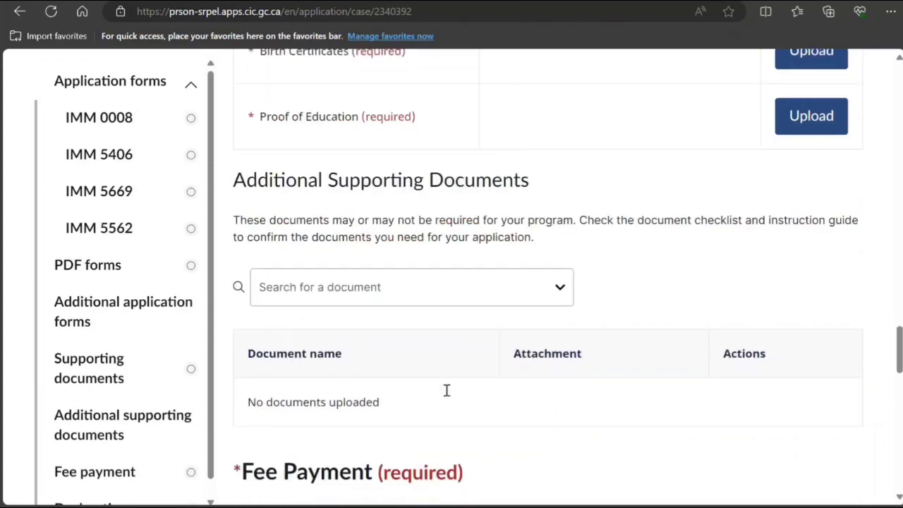
# Browse the full list of additional supporting document types after clearing the 'rur' search.
pyautogui.click(457, 288)
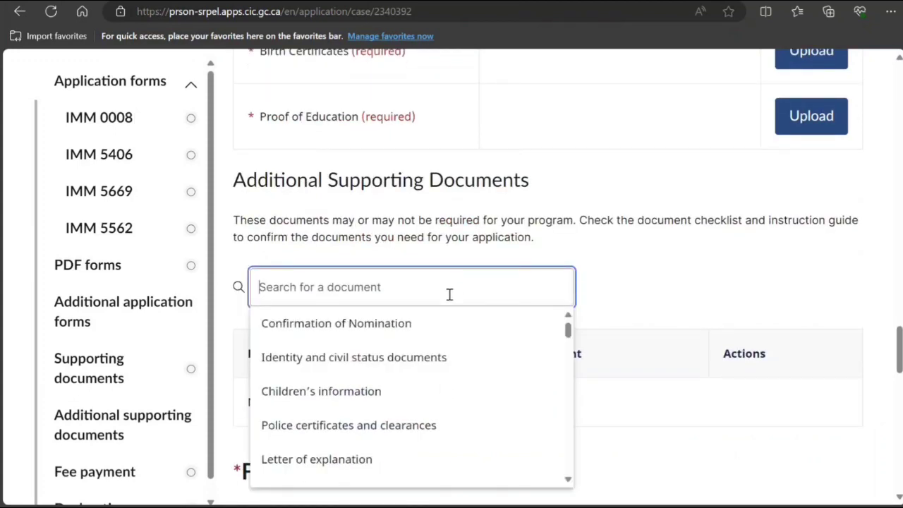
pyautogui.write('rur')
pyautogui.press('BackSpace')
pyautogui.press('BackSpace')
pyautogui.press('BackSpace')
pyautogui.scroll(-3, 399, 402)
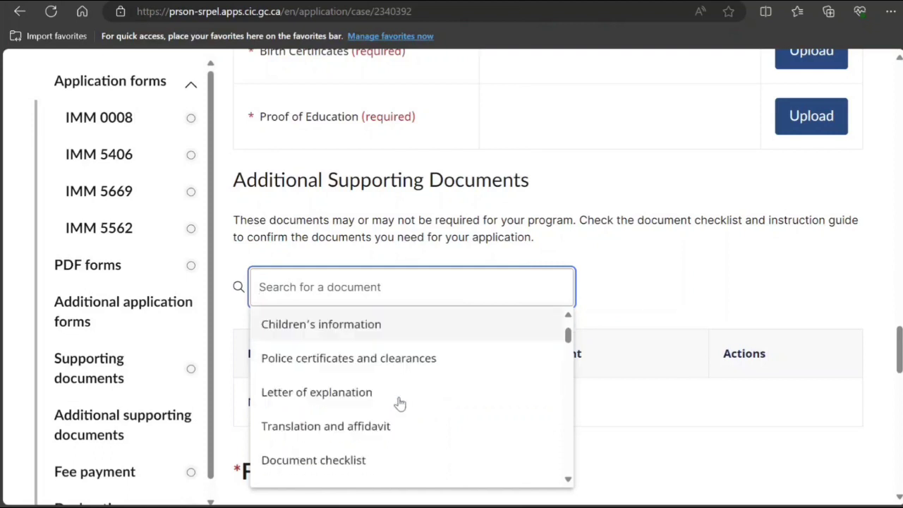
pyautogui.scroll(-2, 423, 421)
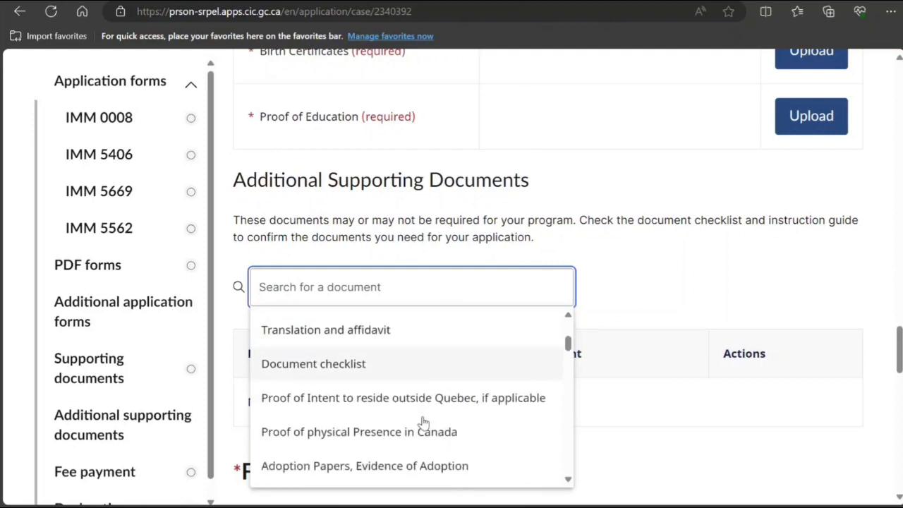
pyautogui.scroll(-5, 423, 421)
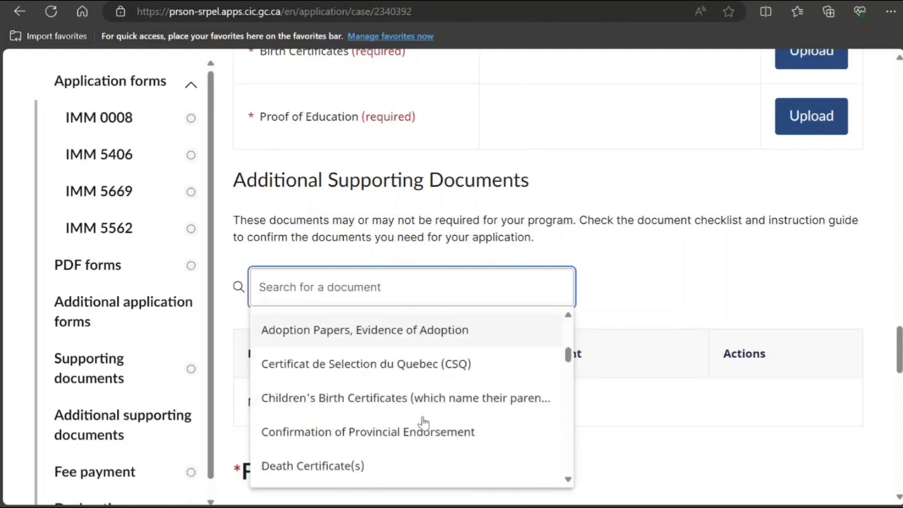
pyautogui.scroll(-5, 423, 421)
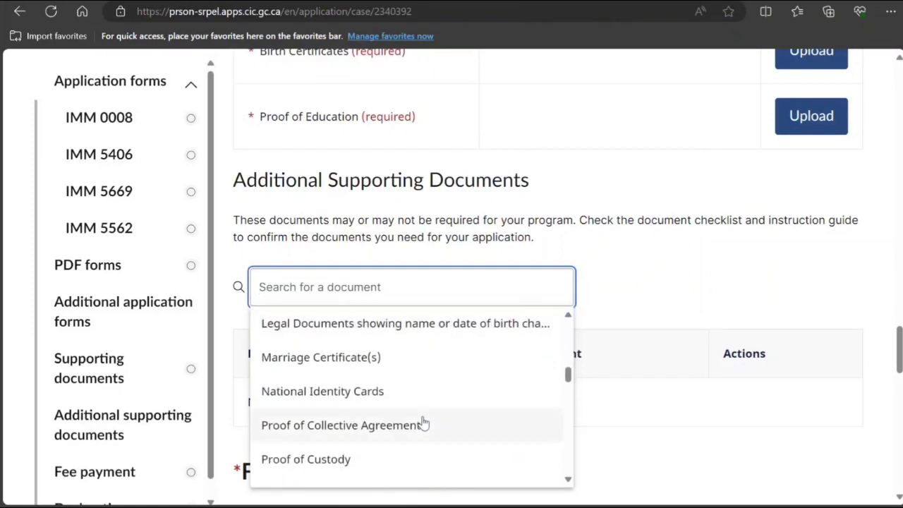
pyautogui.scroll(-10, 424, 421)
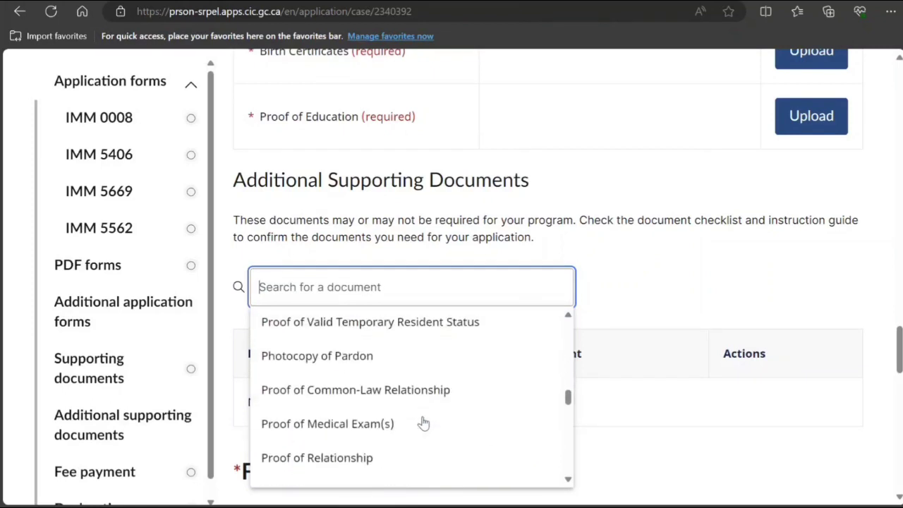
pyautogui.scroll(-10, 423, 421)
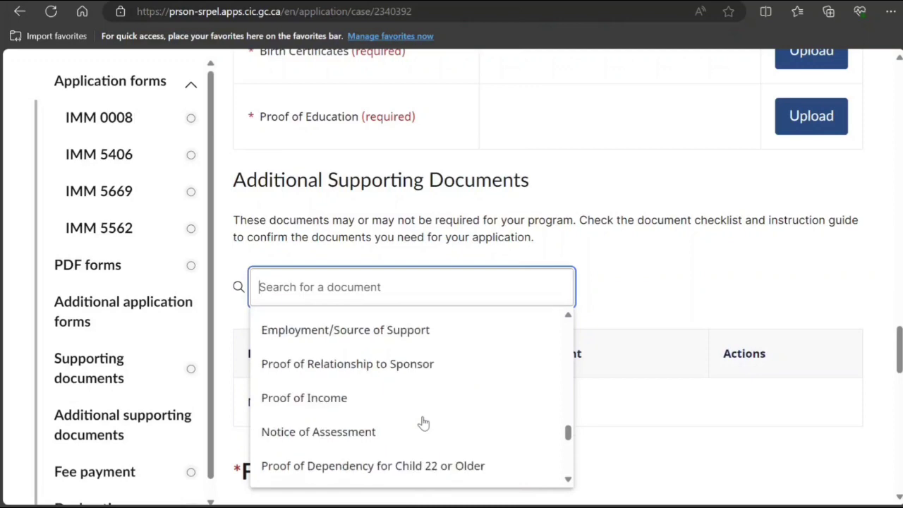
pyautogui.scroll(-6, 424, 421)
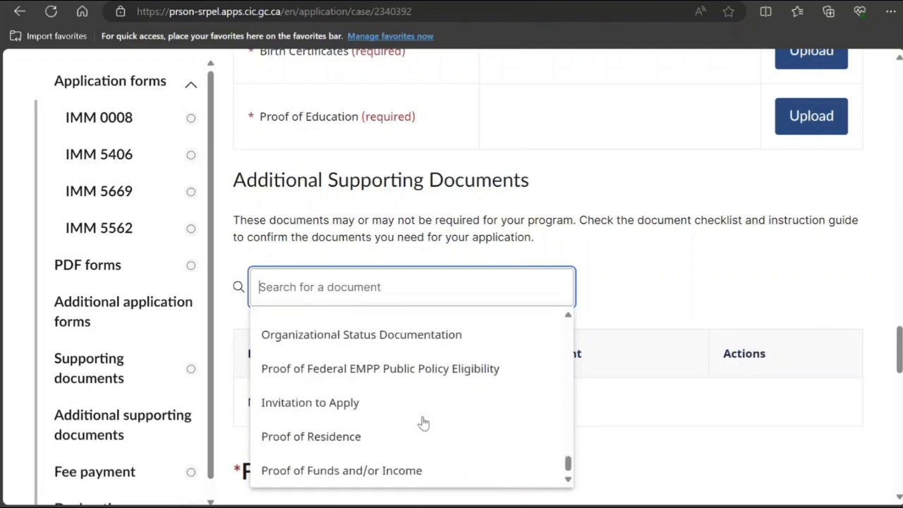
# Close the document type list and open the IMM 0008 form for editing.
pyautogui.click(638, 452)
pyautogui.scroll(3, 554, 410)
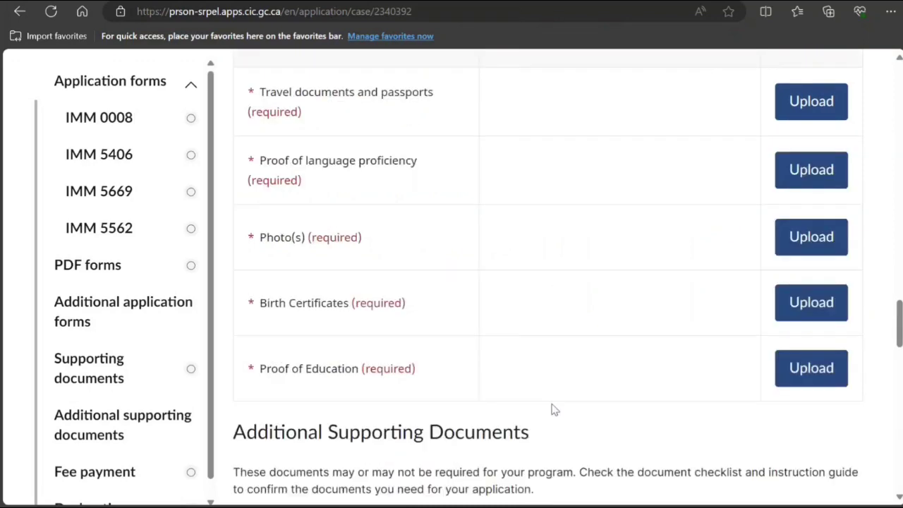
pyautogui.scroll(10, 554, 409)
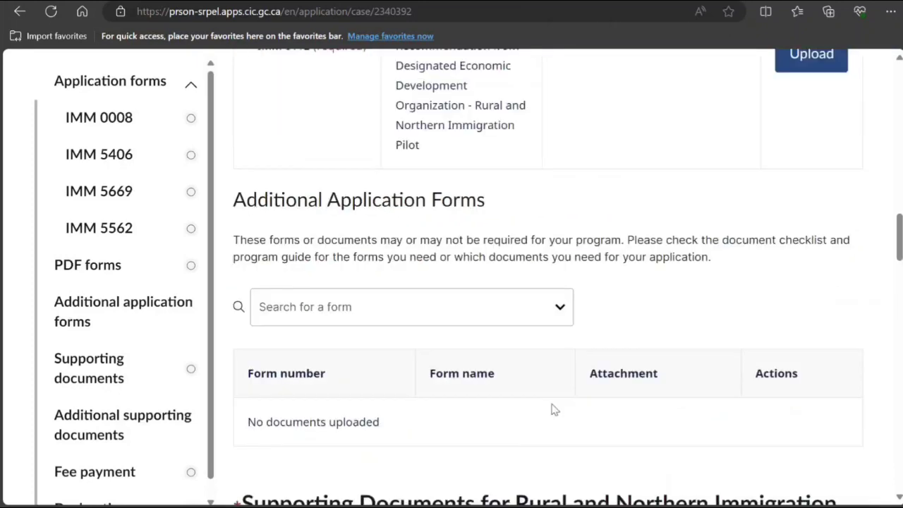
pyautogui.scroll(5, 555, 410)
pyautogui.scroll(5, 554, 409)
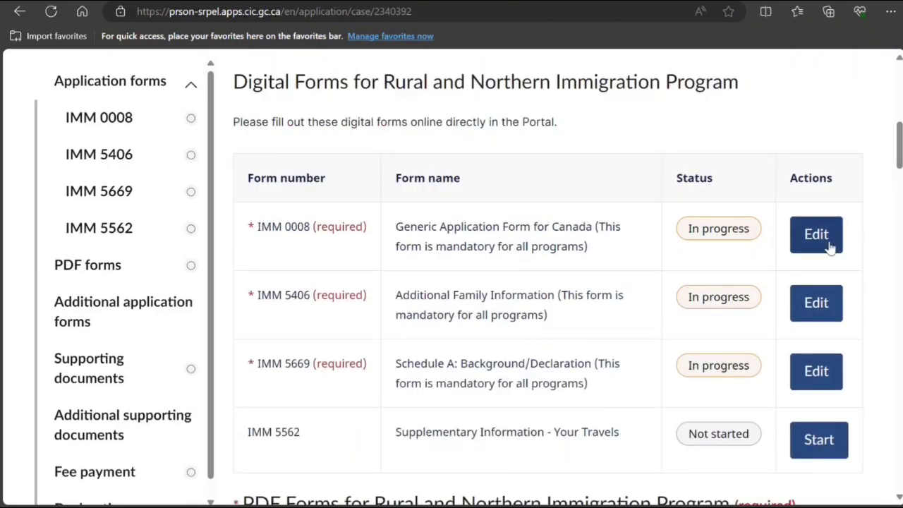
pyautogui.click(814, 244)
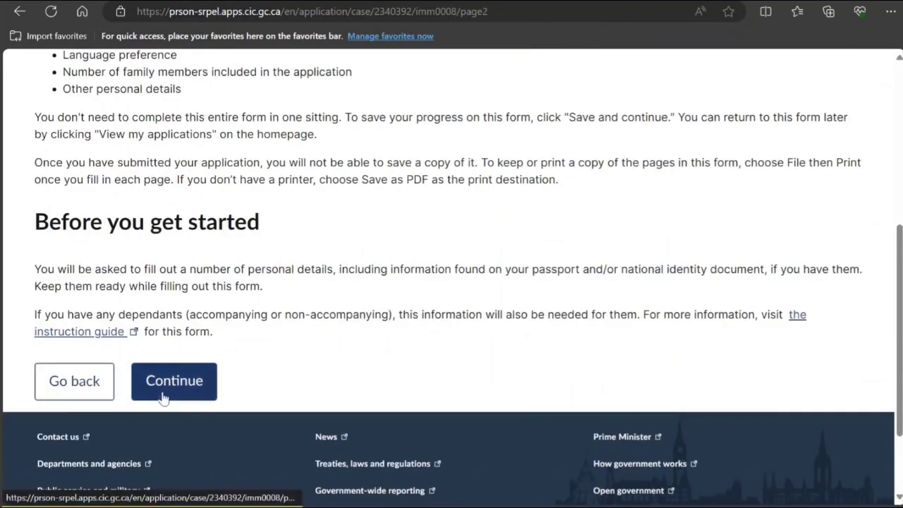
# Pass the IMM 0008 introduction and set interview language English with no interpreter.
pyautogui.click(166, 392)
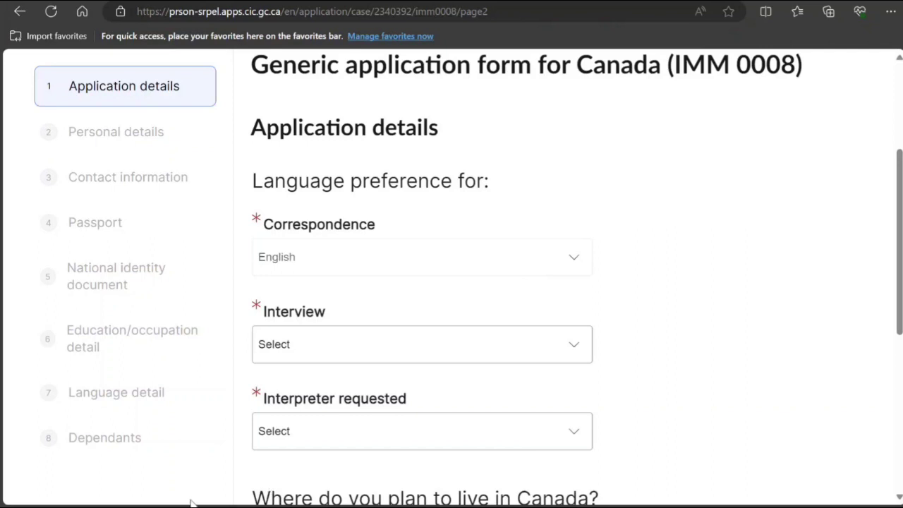
pyautogui.scroll(-1, 488, 296)
pyautogui.scroll(-2, 492, 296)
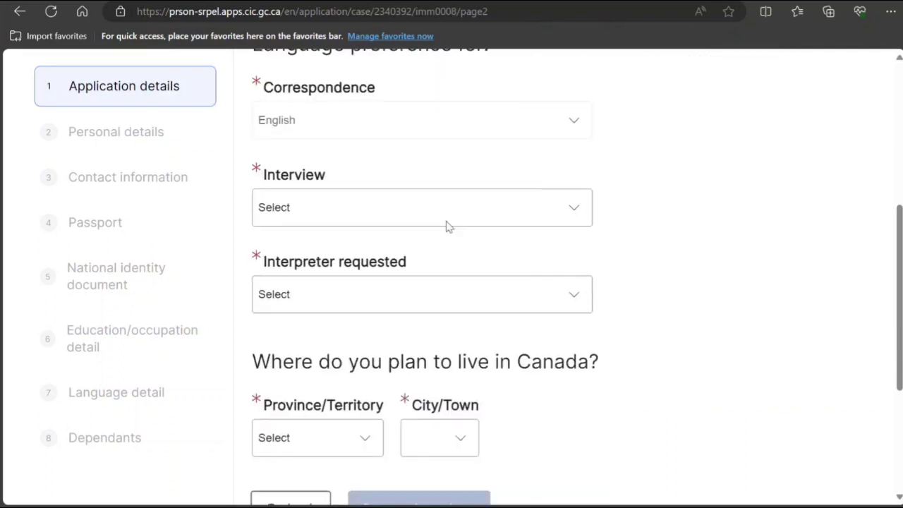
pyautogui.click(445, 224)
pyautogui.press('e')
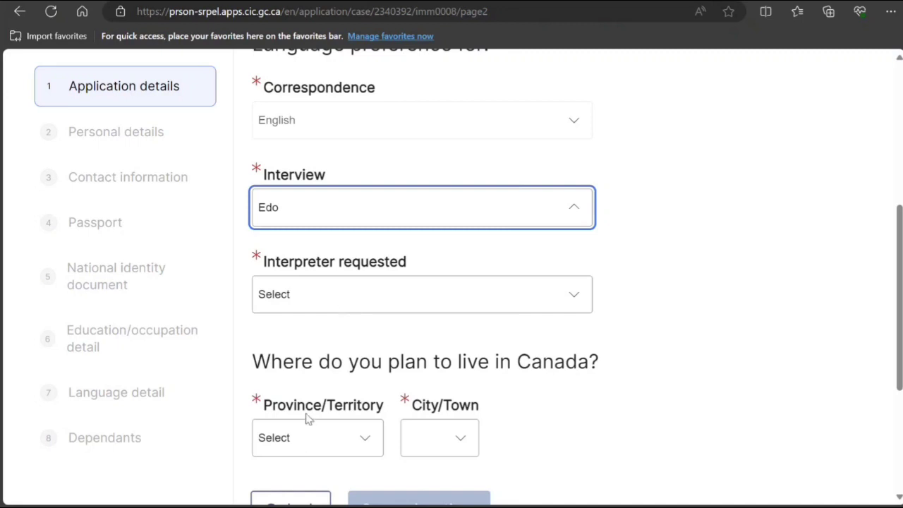
pyautogui.press('e')
pyautogui.click(354, 299)
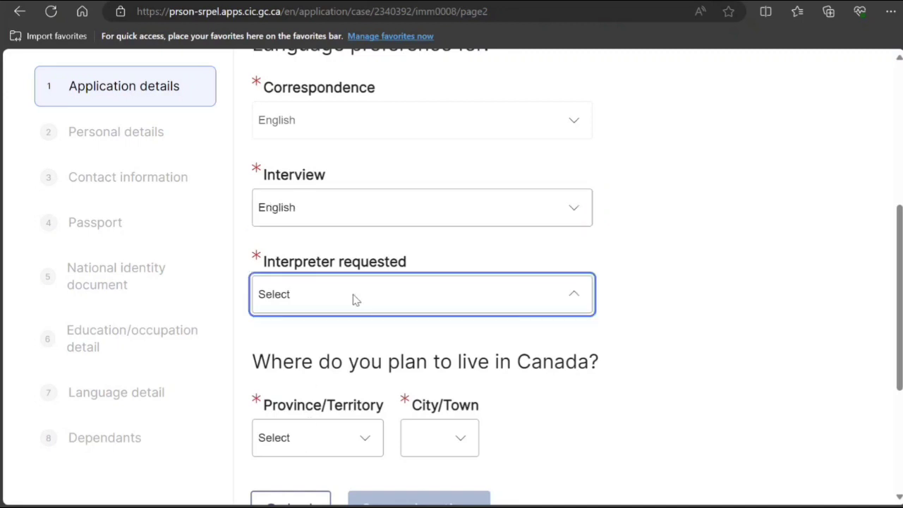
pyautogui.click(336, 344)
pyautogui.scroll(-2, 336, 344)
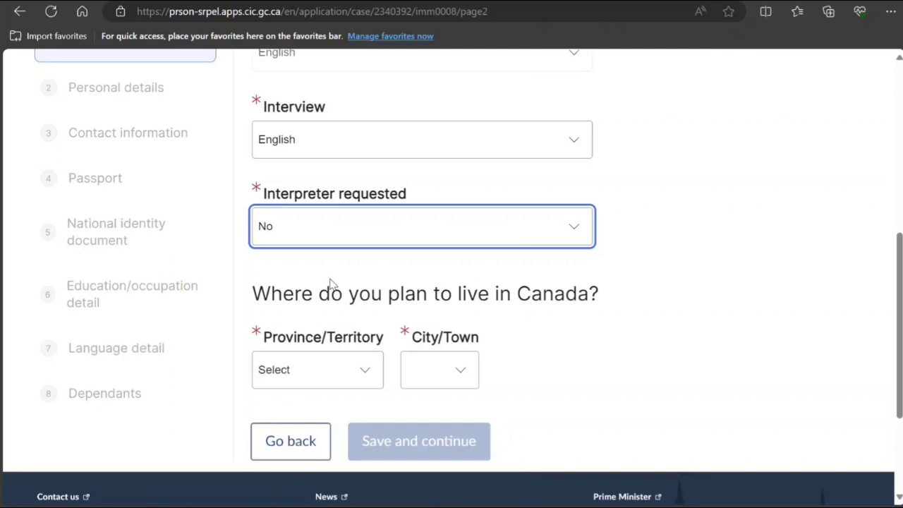
# Set the intended residence to Sudbury, ON and save the application details.
pyautogui.click(369, 379)
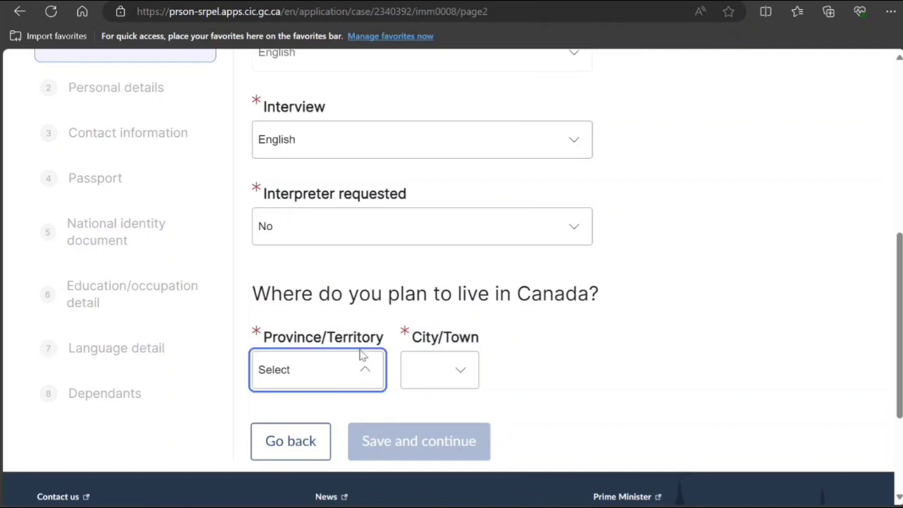
pyautogui.click(332, 288)
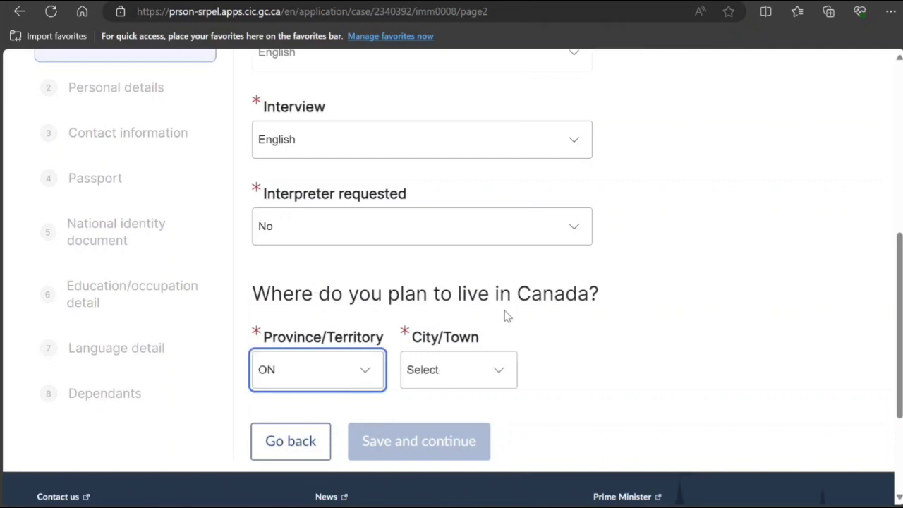
pyautogui.click(478, 376)
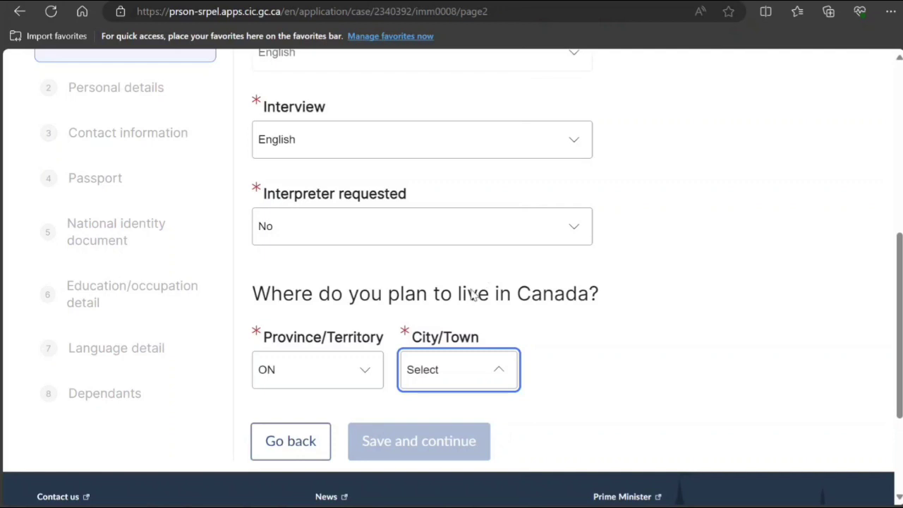
pyautogui.click(466, 225)
pyautogui.click(421, 440)
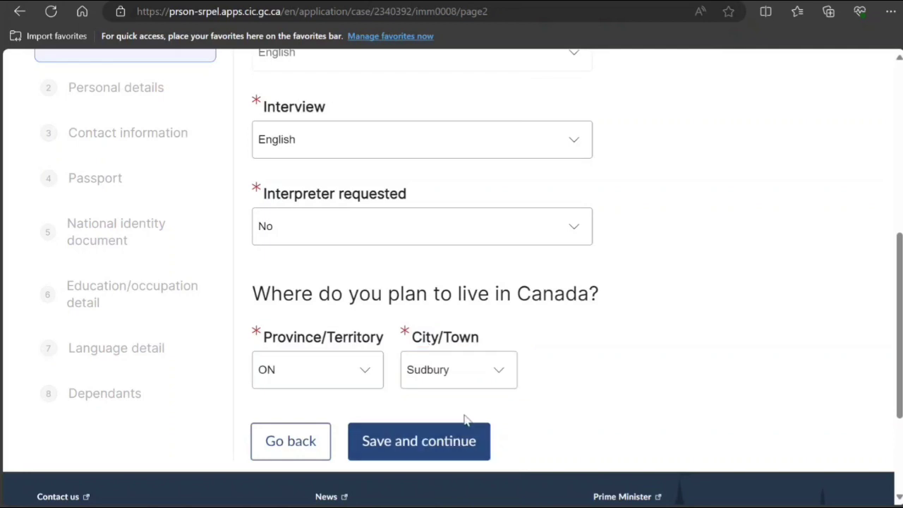
pyautogui.scroll(-2, 413, 357)
pyautogui.scroll(-2, 361, 349)
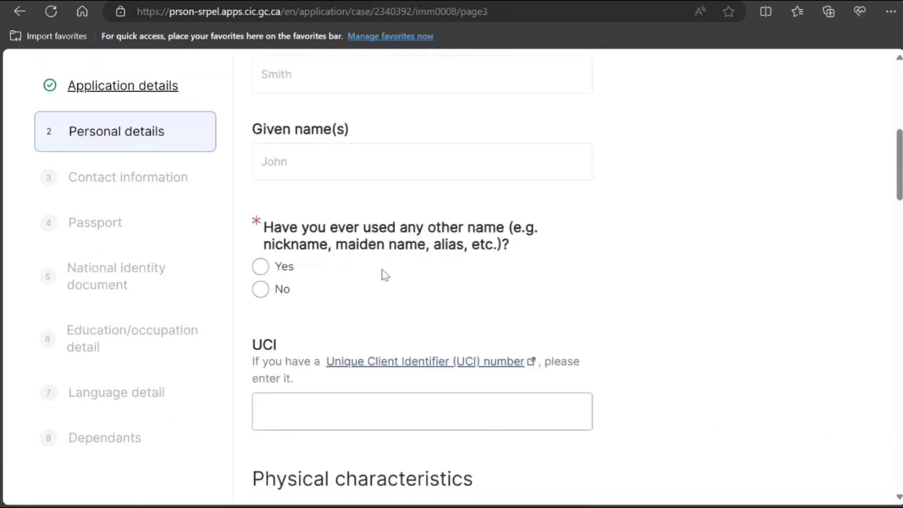
# Answer No to other names, then set sex to Male and eye colour to Black.
pyautogui.click(261, 289)
pyautogui.scroll(-2, 344, 285)
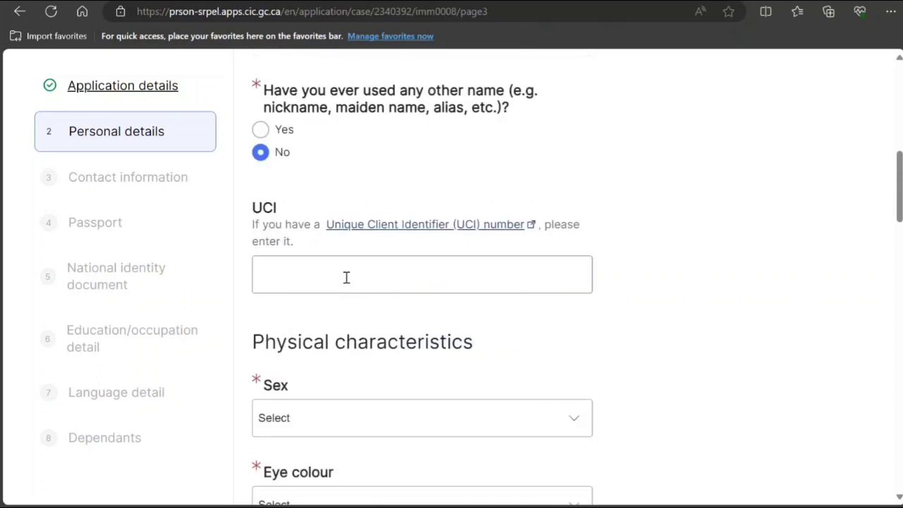
pyautogui.click(346, 277)
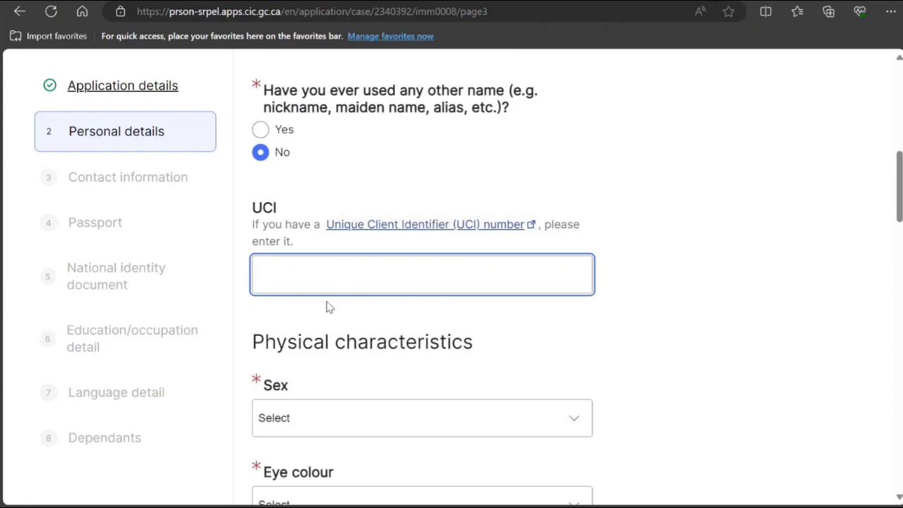
pyautogui.scroll(-2, 328, 307)
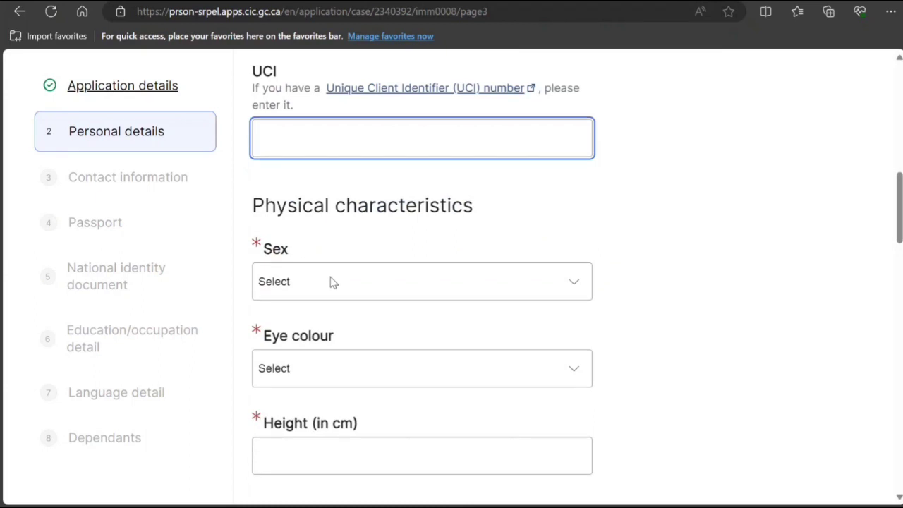
pyautogui.click(333, 282)
pyautogui.click(316, 345)
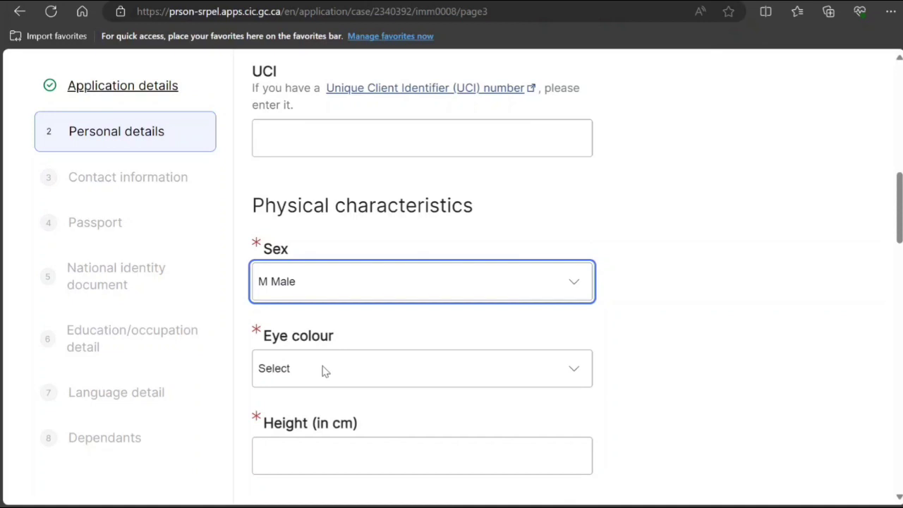
pyautogui.click(325, 371)
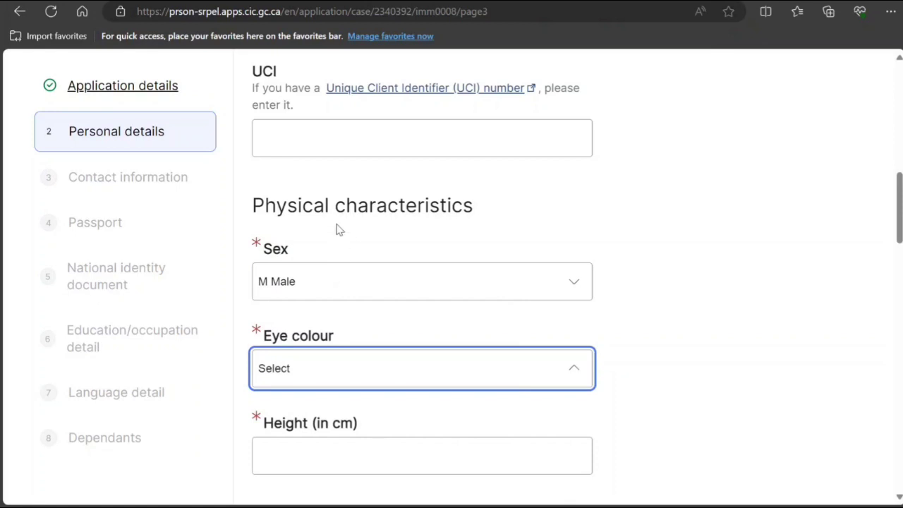
pyautogui.click(336, 280)
pyautogui.scroll(-1, 325, 383)
# Enter height 175 cm and place of birth New Delhi.
pyautogui.click(325, 385)
pyautogui.write('1')
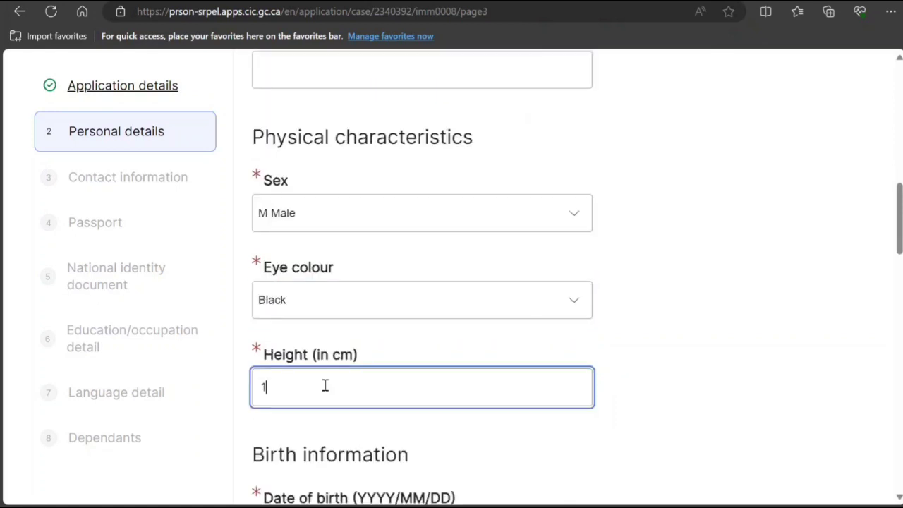
pyautogui.write('75')
pyautogui.scroll(-4, 324, 387)
pyautogui.click(332, 337)
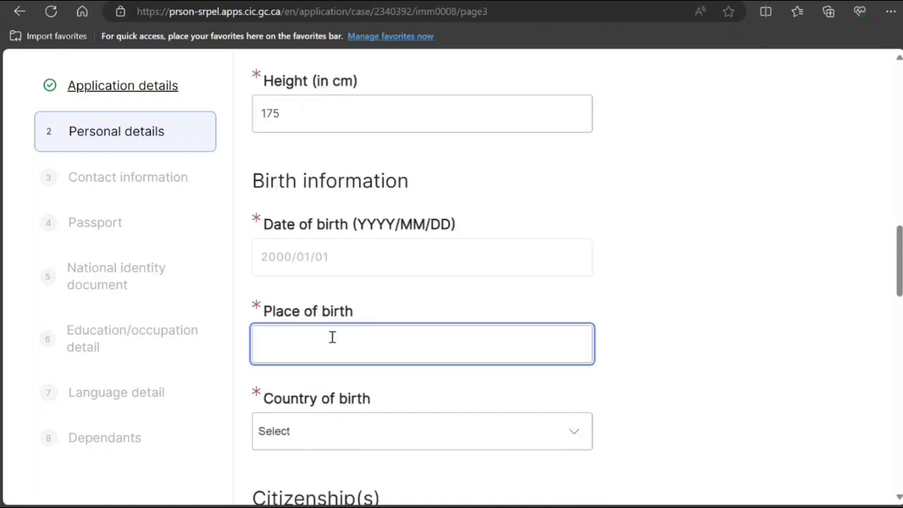
pyautogui.write('New Delhi')
pyautogui.scroll(-1, 332, 337)
pyautogui.scroll(-3, 331, 337)
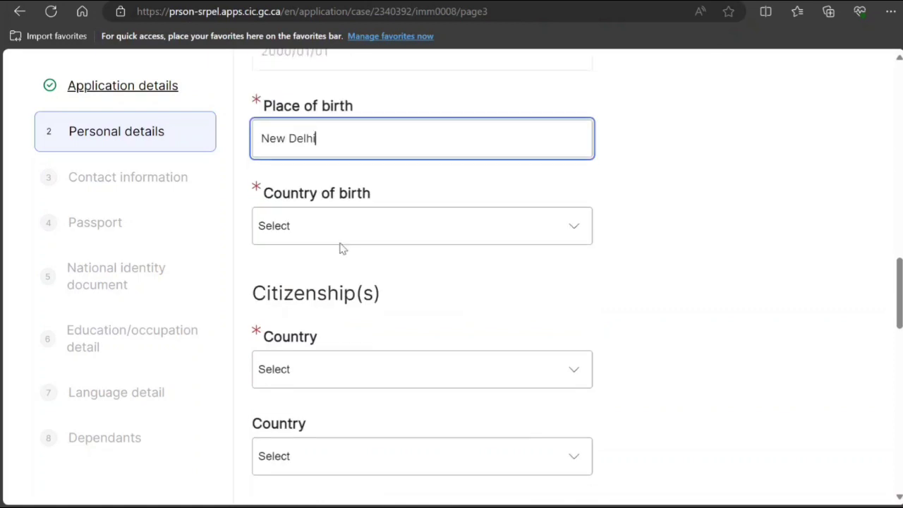
# Set both country of birth and citizenship country to India.
pyautogui.click(341, 236)
pyautogui.press('i')
pyautogui.press('n')
pyautogui.press('Return')
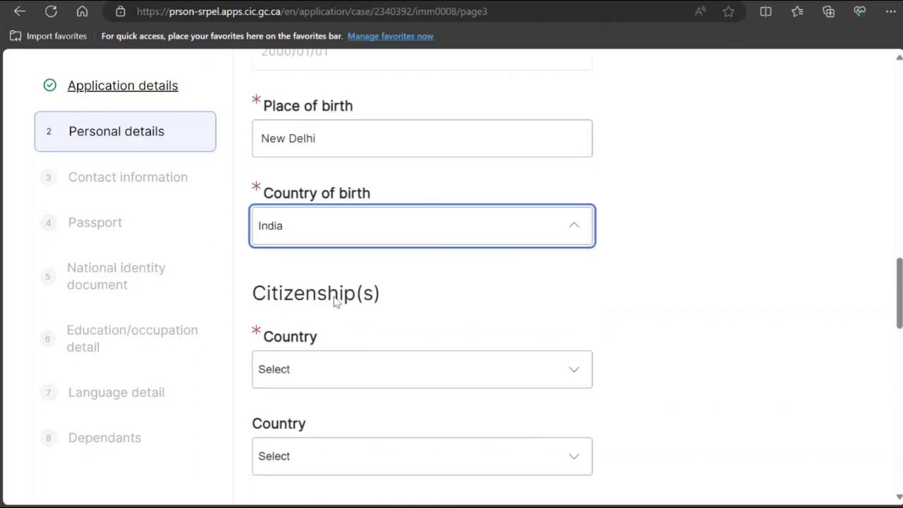
pyautogui.click(384, 373)
pyautogui.press('i')
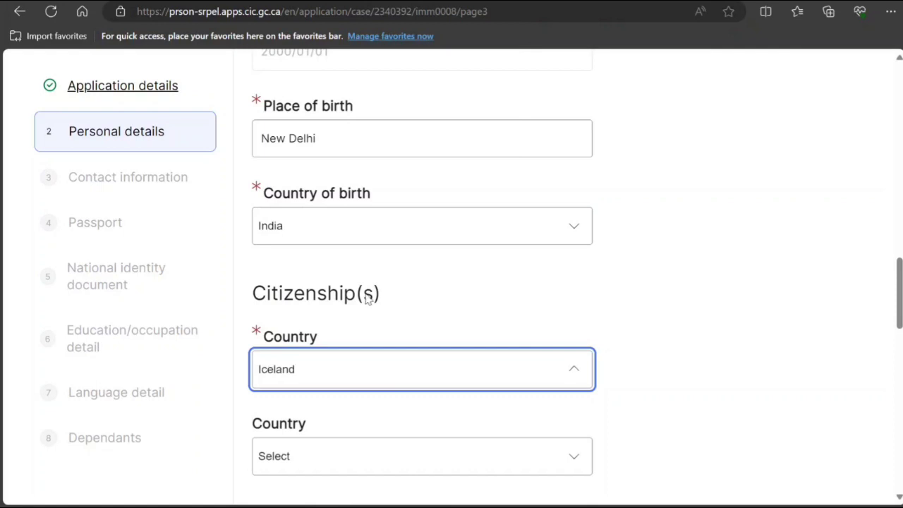
pyautogui.press('n')
pyautogui.press('Return')
pyautogui.scroll(-3, 376, 320)
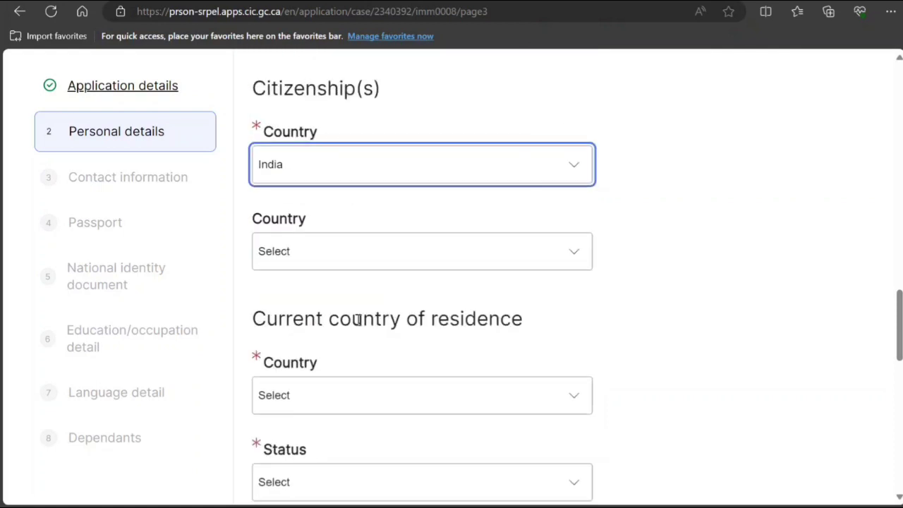
# Set current residence to India with Citizen status and no other previous residence countries.
pyautogui.scroll(-2, 374, 318)
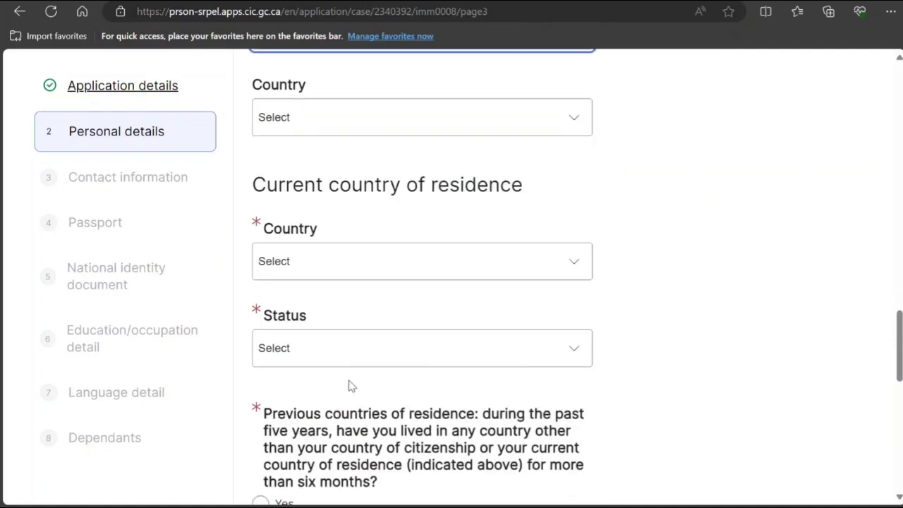
pyautogui.click(366, 269)
pyautogui.write('in')
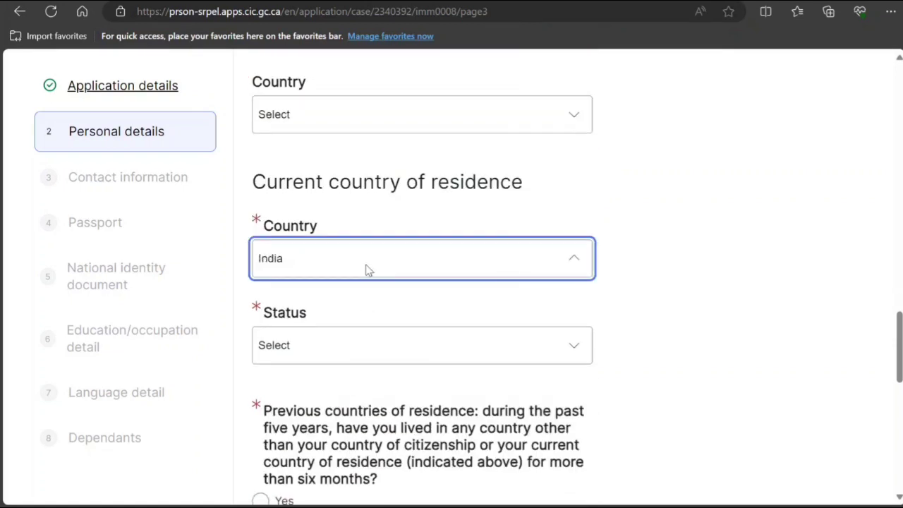
pyautogui.click(323, 345)
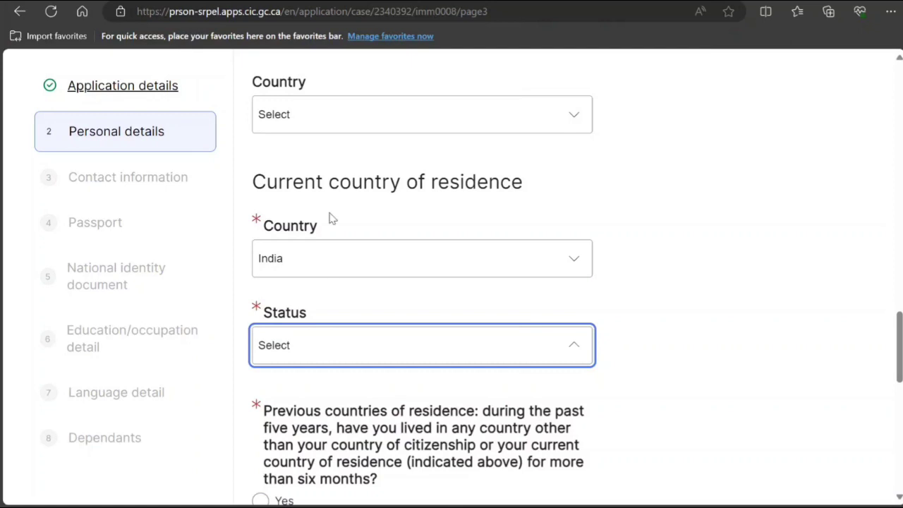
pyautogui.click(315, 342)
pyautogui.scroll(-3, 316, 360)
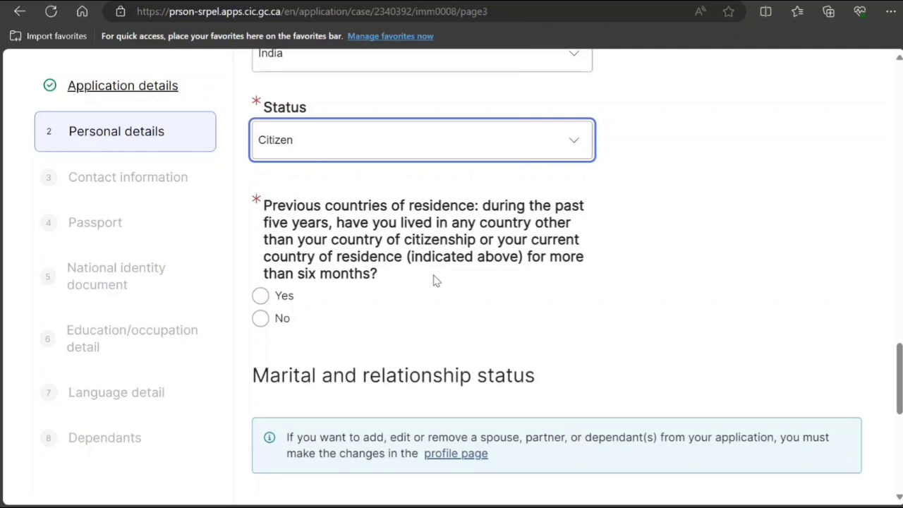
pyautogui.click(260, 317)
# Set the current marital status to Single.
pyautogui.scroll(-2, 328, 323)
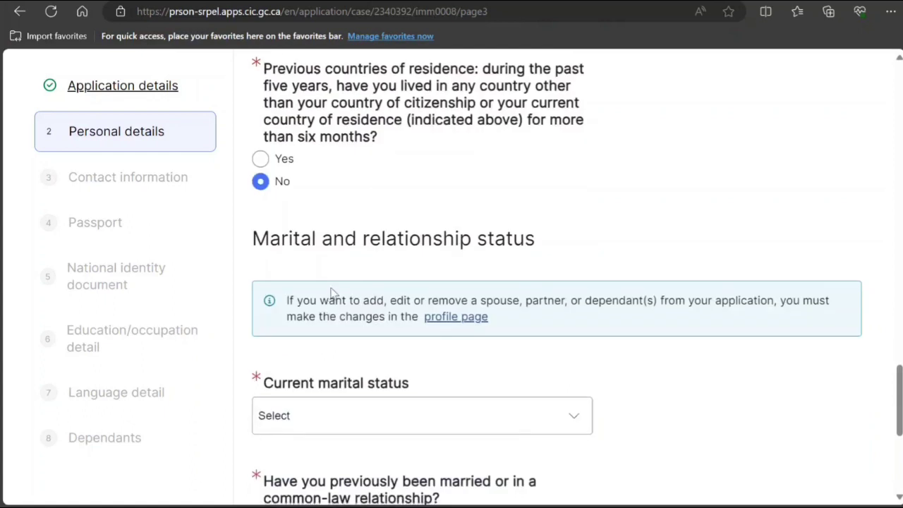
pyautogui.scroll(-2, 391, 199)
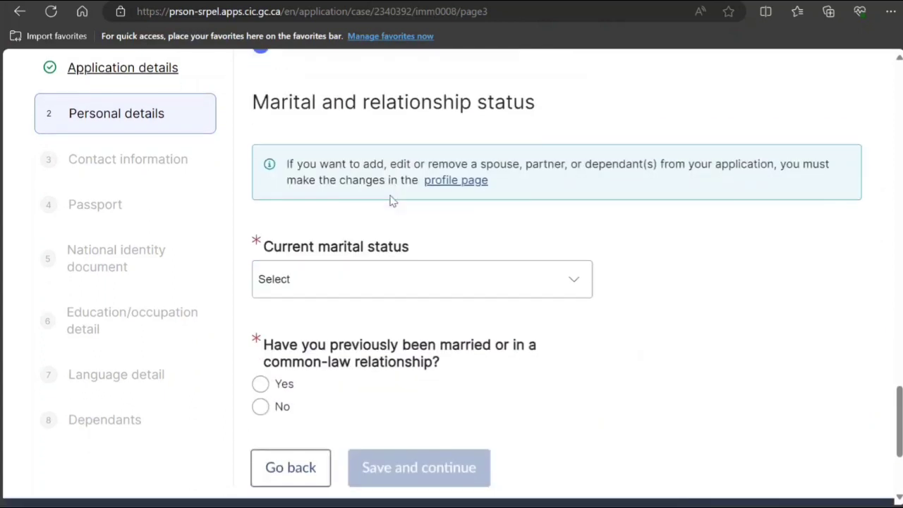
pyautogui.click(364, 284)
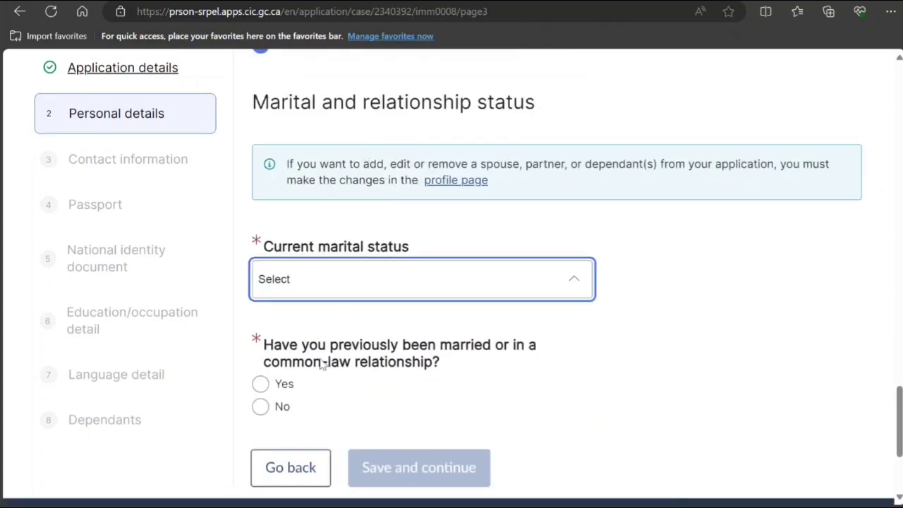
pyautogui.click(312, 397)
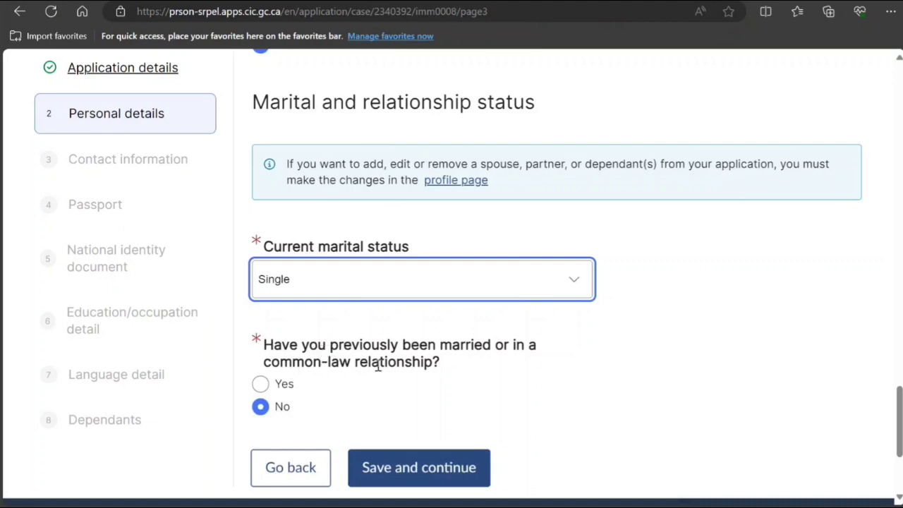
# Save personal details and enter a cellular primary phone with country code 91 and number.
pyautogui.click(398, 474)
pyautogui.scroll(-4, 398, 352)
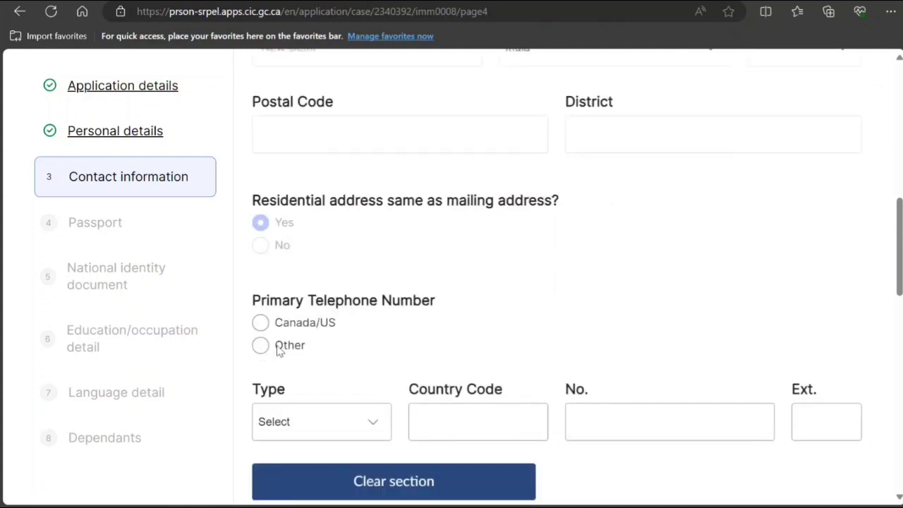
pyautogui.click(258, 345)
pyautogui.scroll(-2, 282, 354)
pyautogui.click(335, 287)
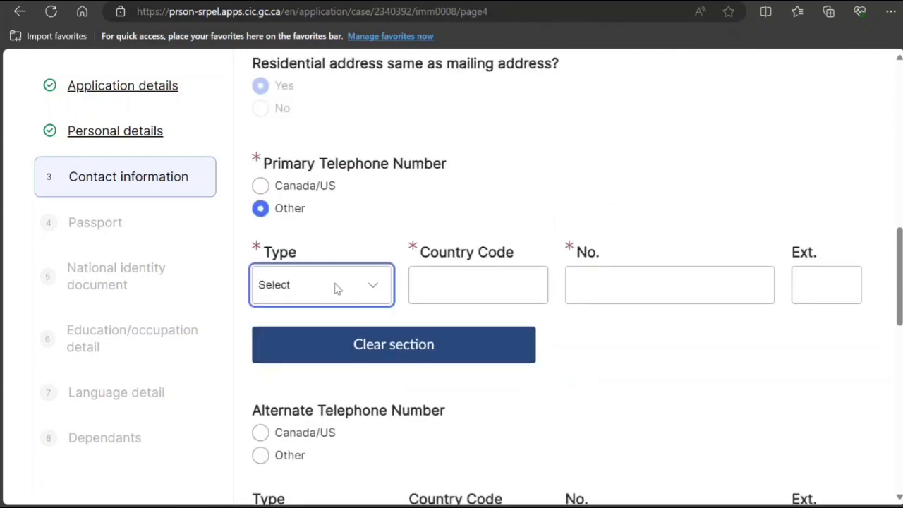
pyautogui.click(323, 337)
pyautogui.click(515, 269)
pyautogui.write('91')
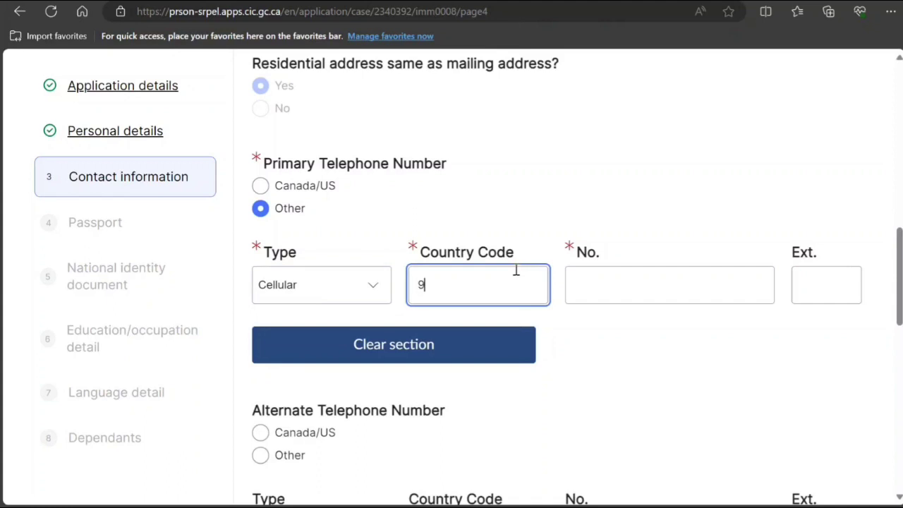
pyautogui.press('Tab')
pyautogui.write('99999')
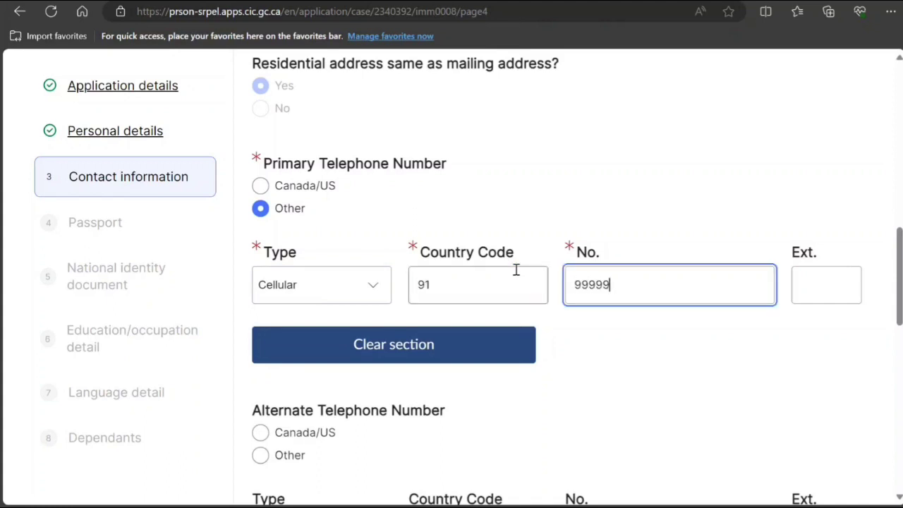
pyautogui.write('999999999')
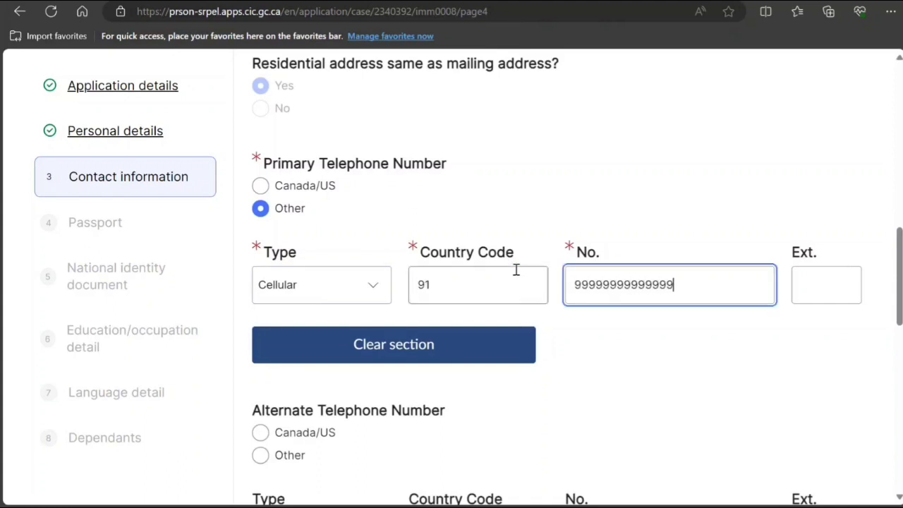
# Accept contact by email and save the contact information.
pyautogui.scroll(-4, 497, 289)
pyautogui.scroll(-4, 497, 289)
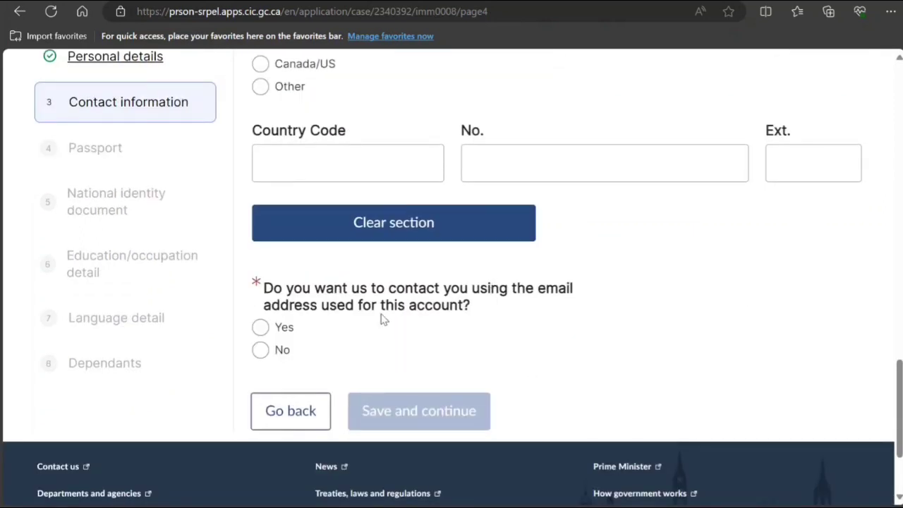
pyautogui.click(260, 328)
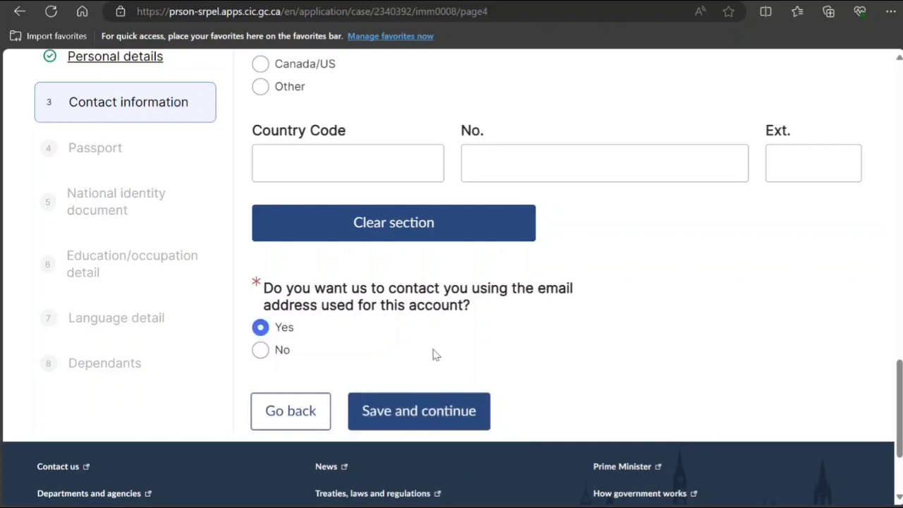
pyautogui.click(431, 413)
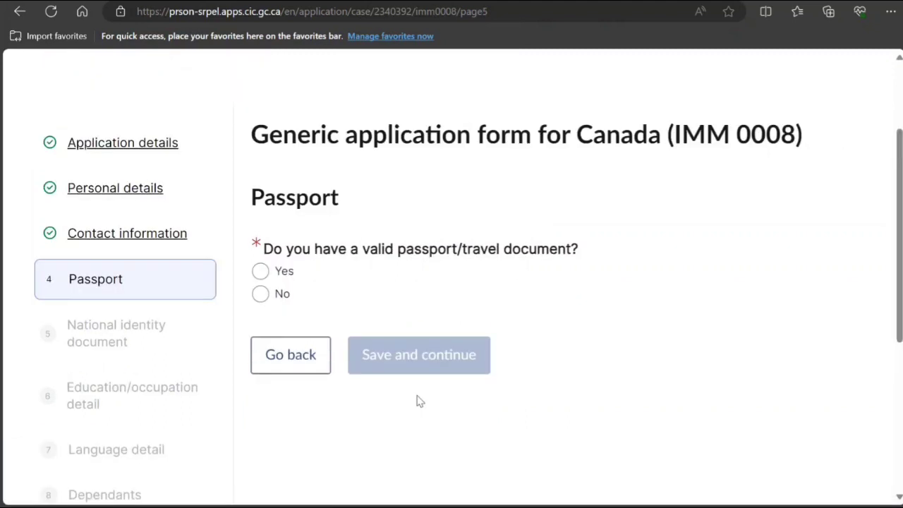
# Confirm a valid passport, enter the passport number and set the issuing country to IND (India).
pyautogui.click(283, 271)
pyautogui.scroll(-2, 372, 365)
pyautogui.click(342, 275)
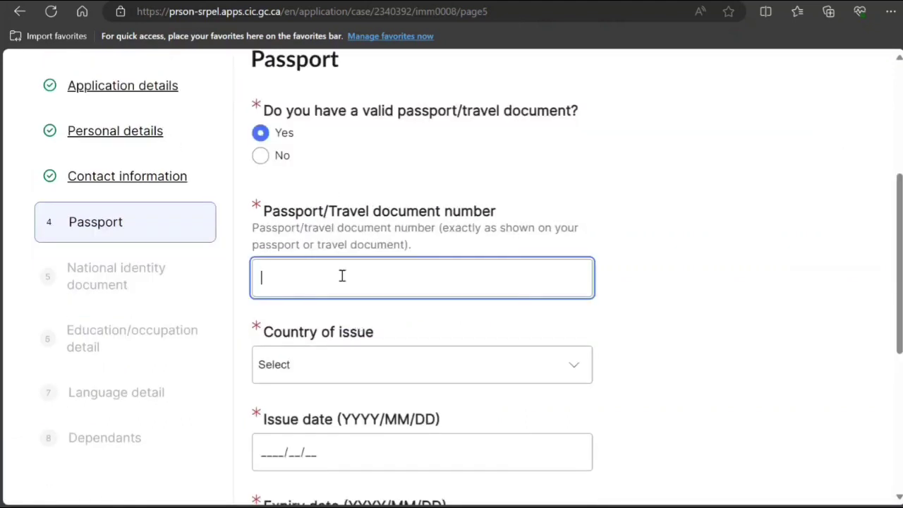
pyautogui.write('K9009090909')
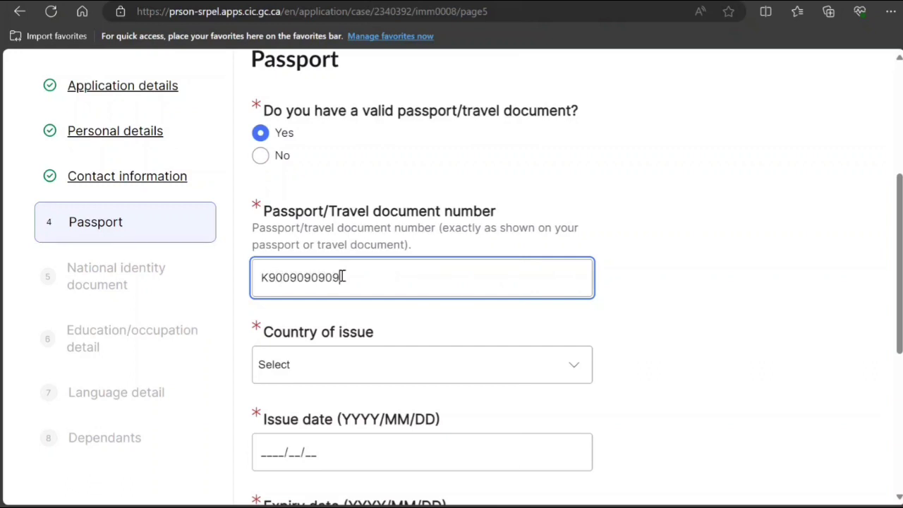
pyautogui.click(357, 383)
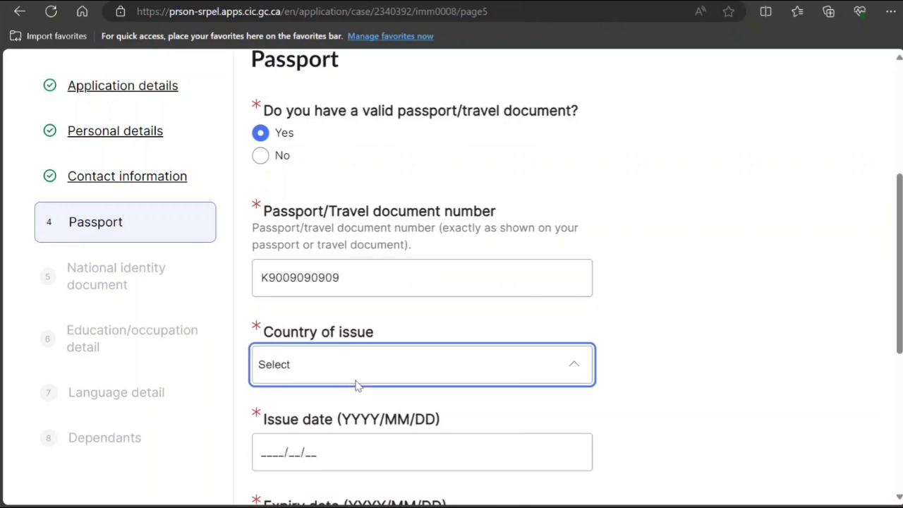
pyautogui.press('i')
pyautogui.press('n')
# Enter issue date 2022/10/19 and expiry date 2032/10/18, then save the passport page.
pyautogui.click(344, 416)
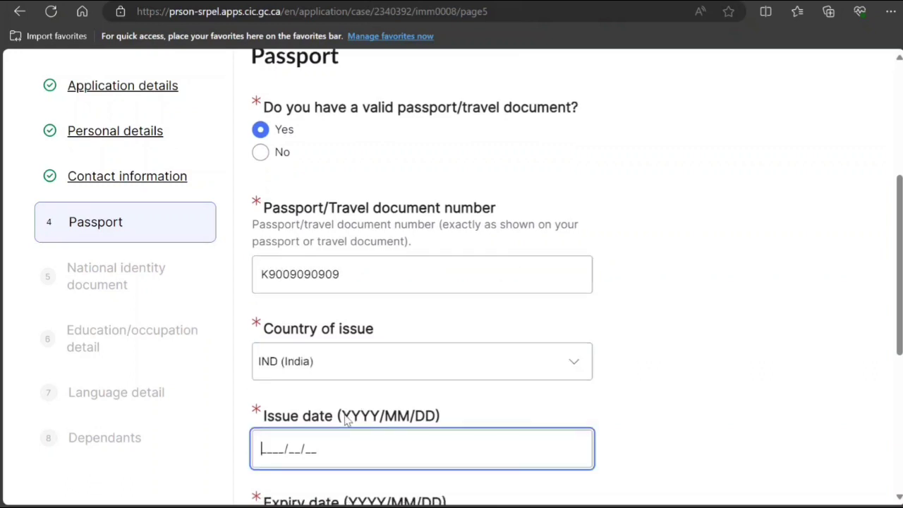
pyautogui.scroll(-3, 327, 261)
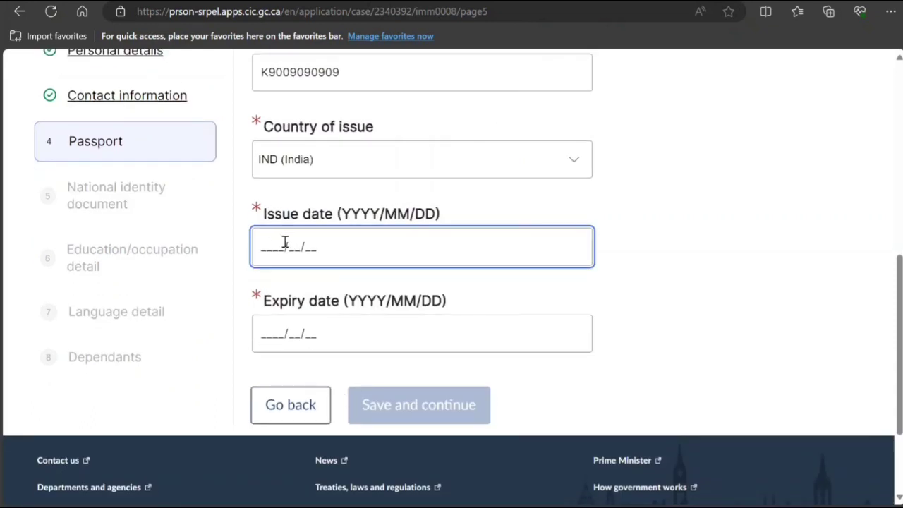
pyautogui.write('2022/10/1')
pyautogui.write('9')
pyautogui.press('Tab')
pyautogui.write('20')
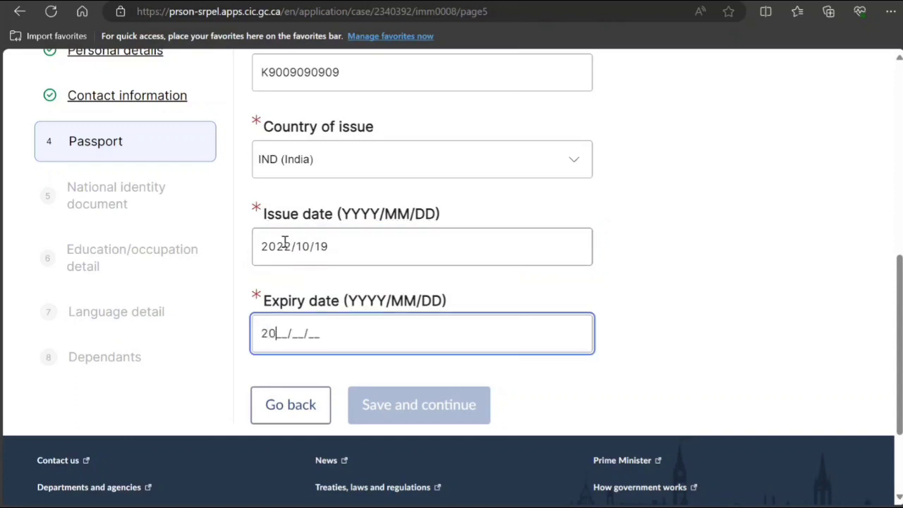
pyautogui.write('32/10/18')
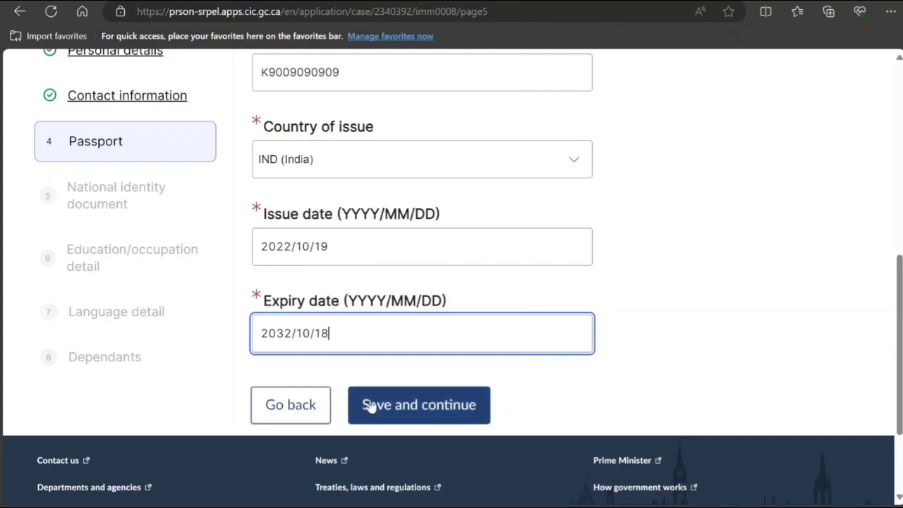
pyautogui.click(394, 407)
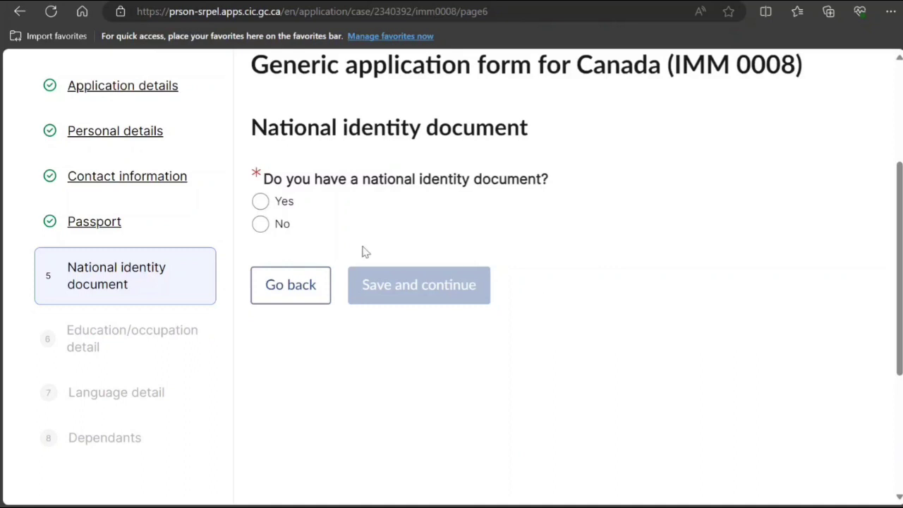
# Declare no national identity document and set highest education to Bachelor's Degree.
pyautogui.click(258, 224)
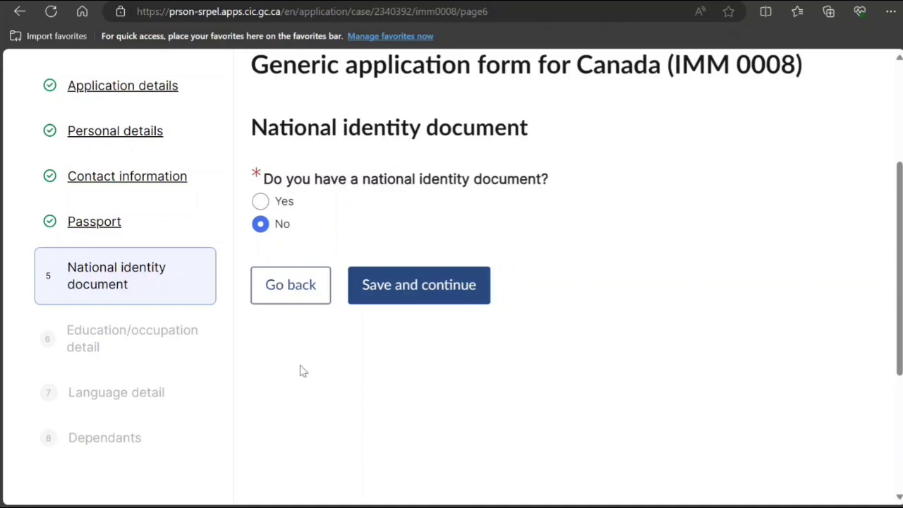
pyautogui.click(400, 279)
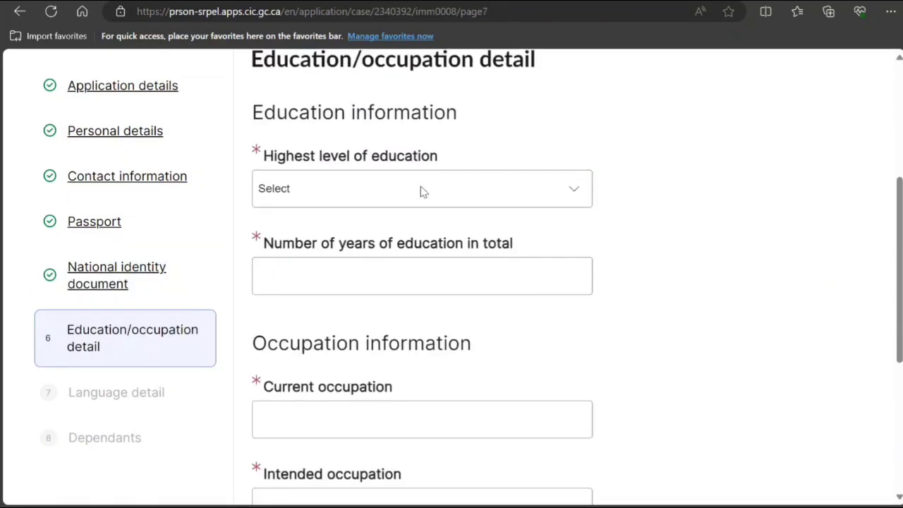
pyautogui.click(424, 191)
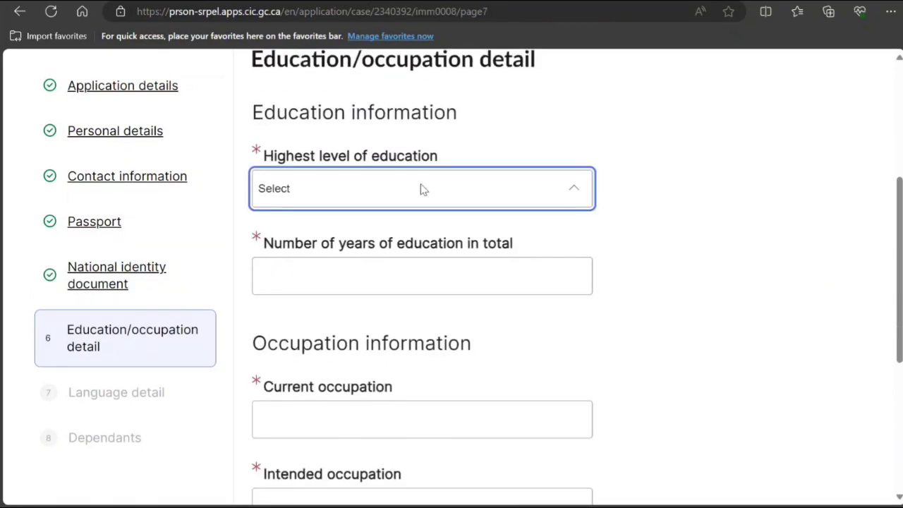
pyautogui.click(365, 305)
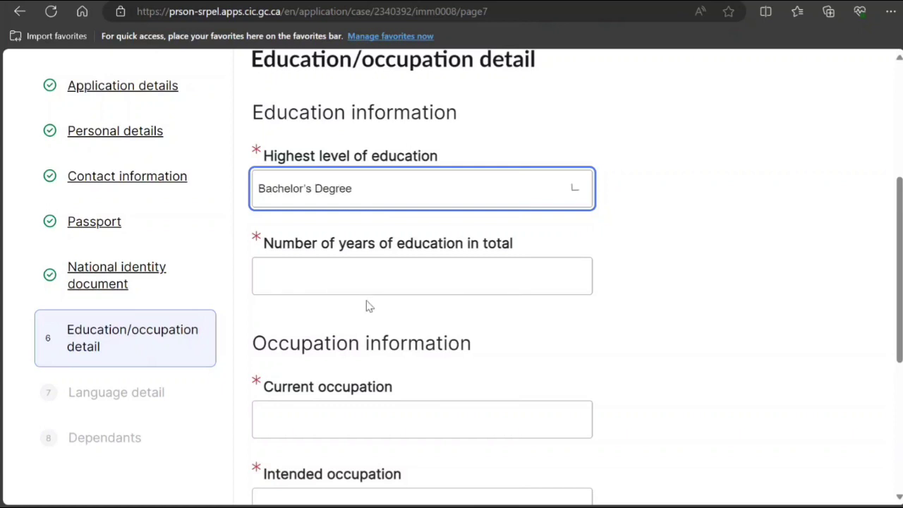
# Enter 15 years of education and Plumber as current and intended occupation, then save.
pyautogui.scroll(-1, 356, 282)
pyautogui.click(365, 213)
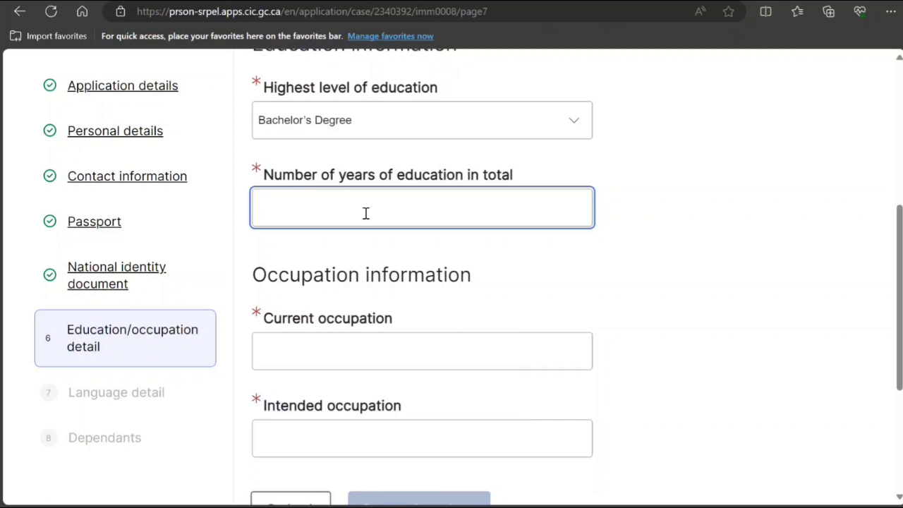
pyautogui.write('15')
pyautogui.click(344, 362)
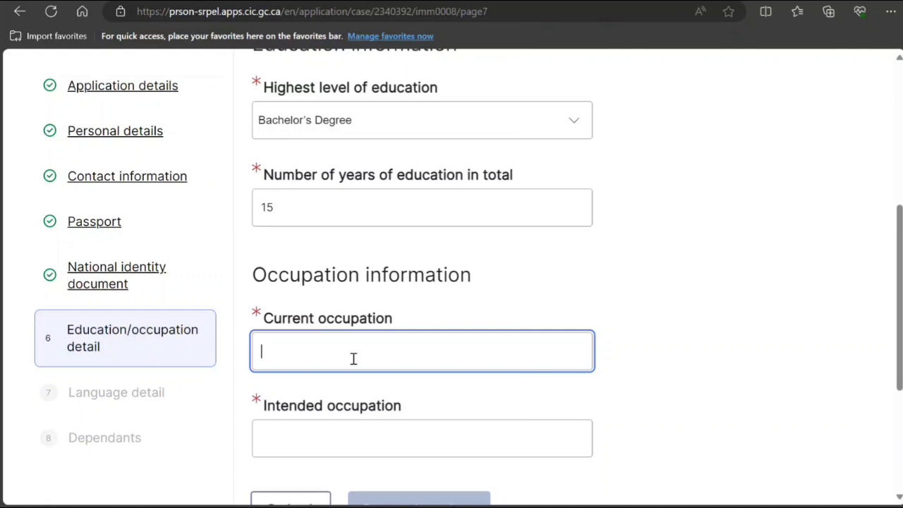
pyautogui.write('Plumber')
pyautogui.click(327, 439)
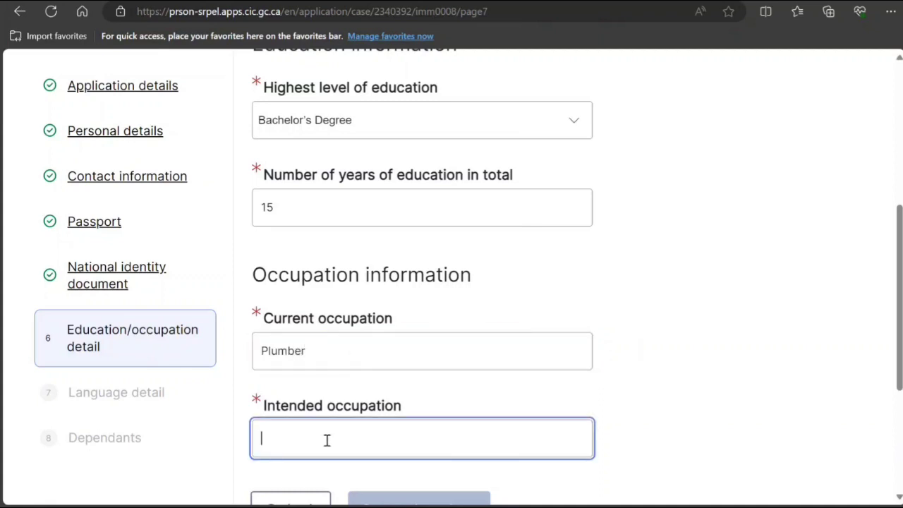
pyautogui.write('Plumber')
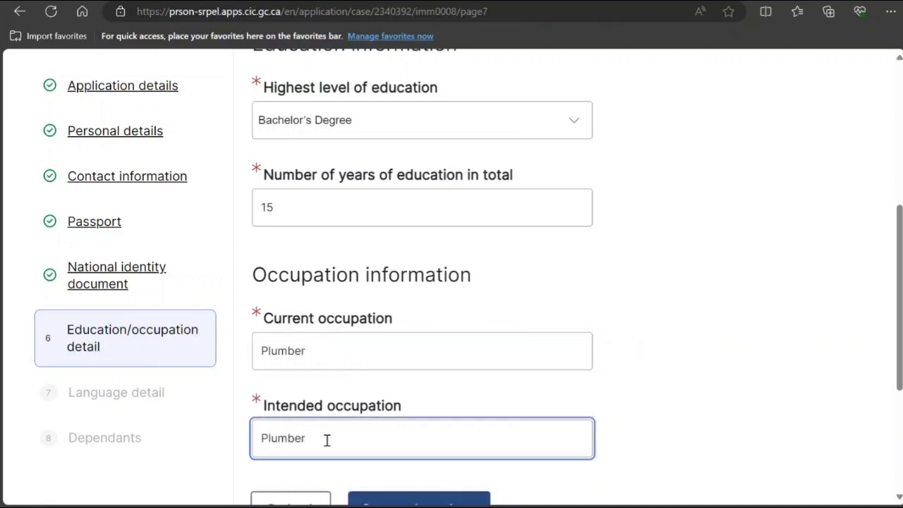
pyautogui.scroll(-2, 327, 439)
pyautogui.click(399, 375)
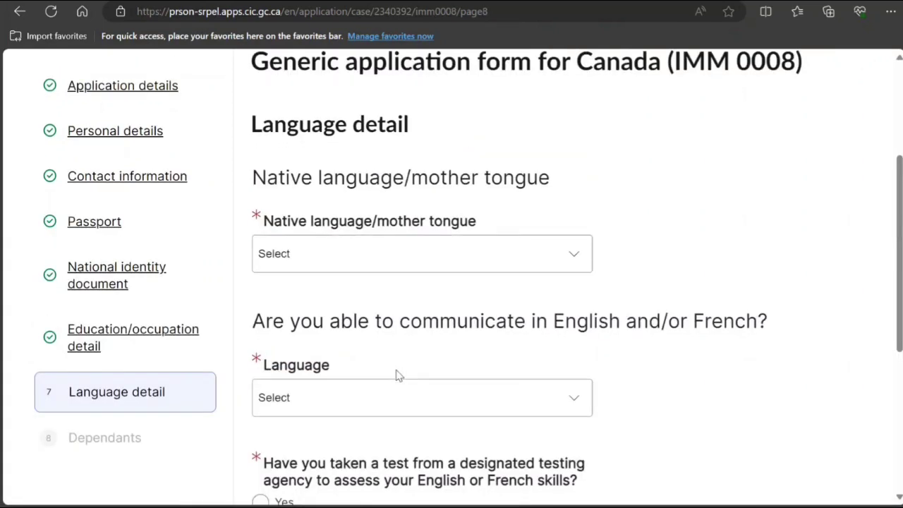
# Set the native language to Hindi and the communication language to English.
pyautogui.scroll(-1, 397, 370)
pyautogui.click(424, 191)
pyautogui.press('h')
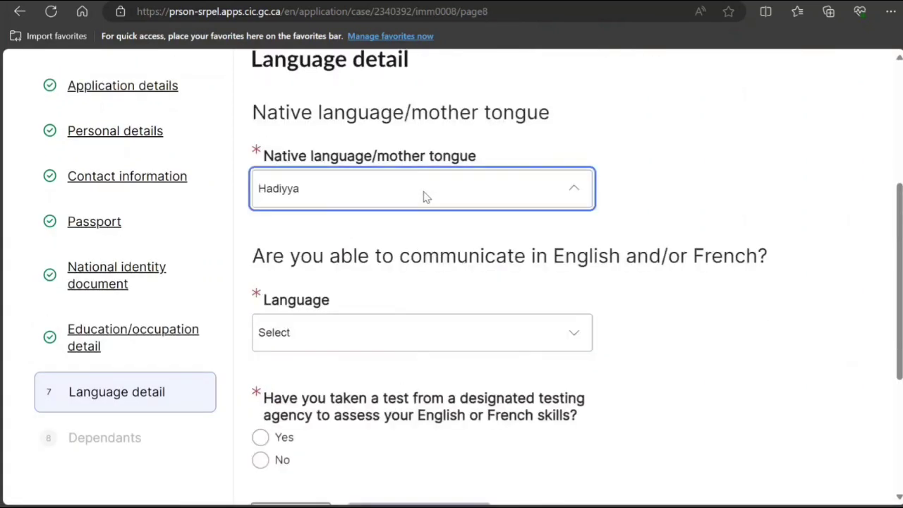
pyautogui.press('Down')
pyautogui.press('Down')
pyautogui.press('Down')
pyautogui.press('Down')
pyautogui.press('Down')
pyautogui.press('Down')
pyautogui.click(339, 420)
pyautogui.click(390, 333)
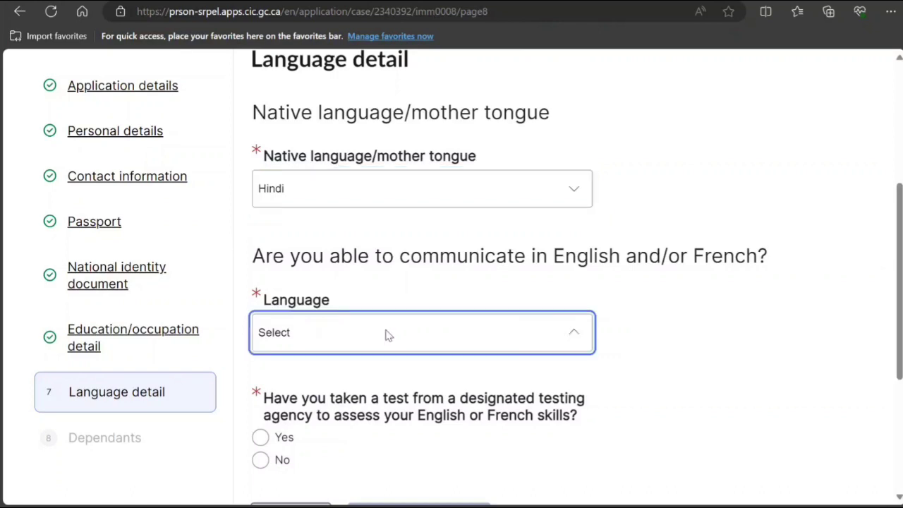
pyautogui.click(356, 388)
# Answer Yes to the language test, save, and complete the IMM 0008 form.
pyautogui.scroll(-2, 381, 420)
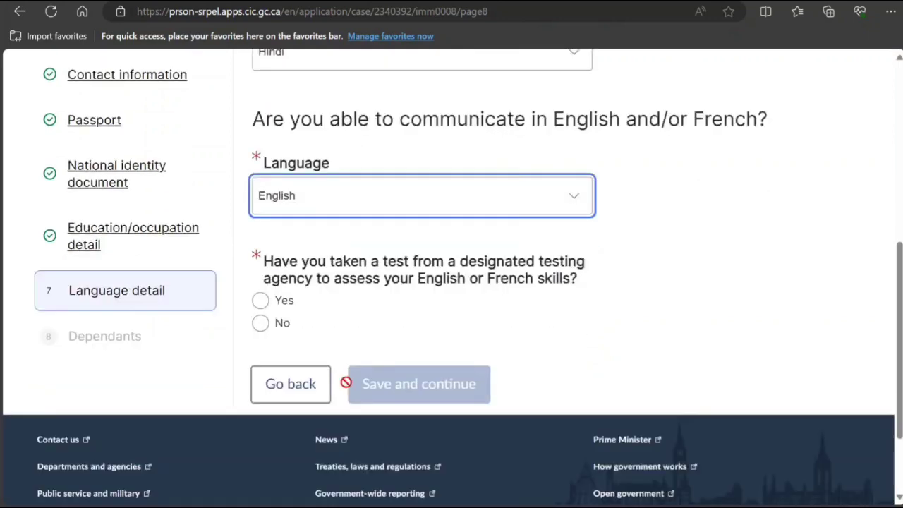
pyautogui.click(262, 300)
pyautogui.click(399, 383)
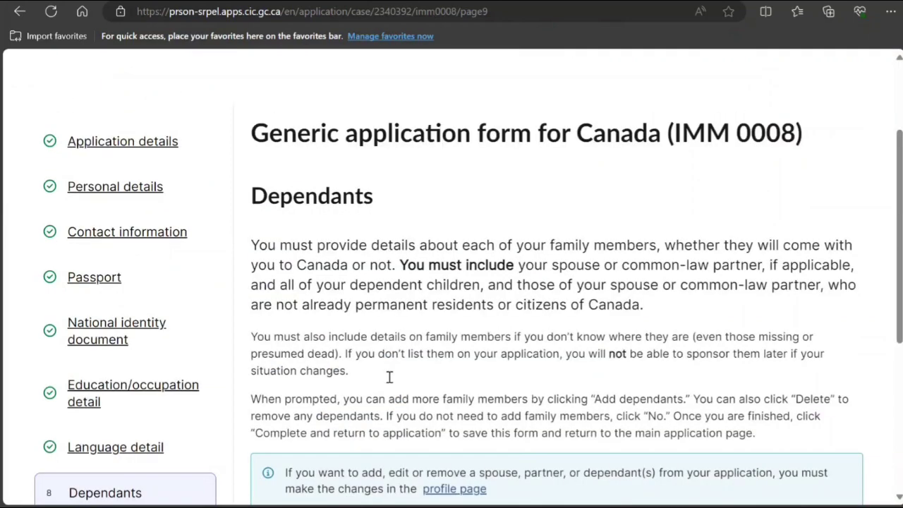
pyautogui.scroll(-3, 388, 377)
pyautogui.click(434, 435)
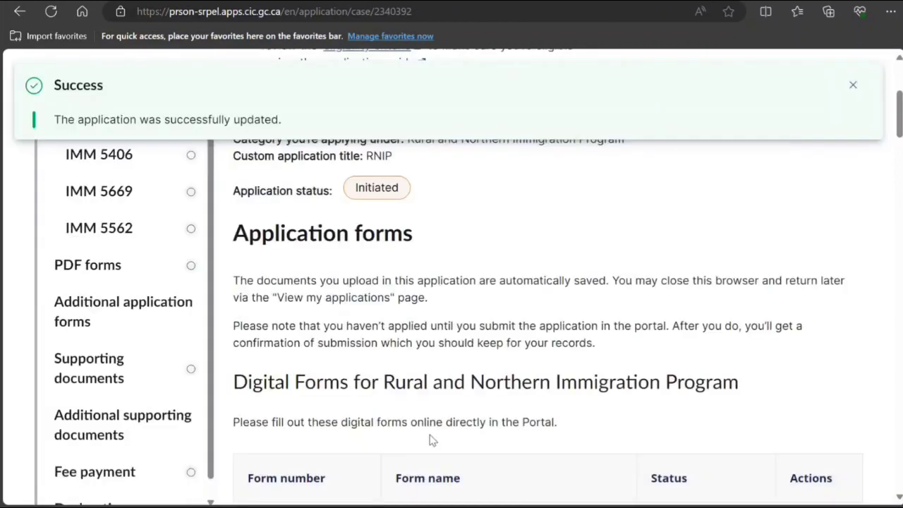
# Dismiss the success notification and open the IMM 5406 Additional family information form.
pyautogui.scroll(-3, 433, 438)
pyautogui.click(853, 85)
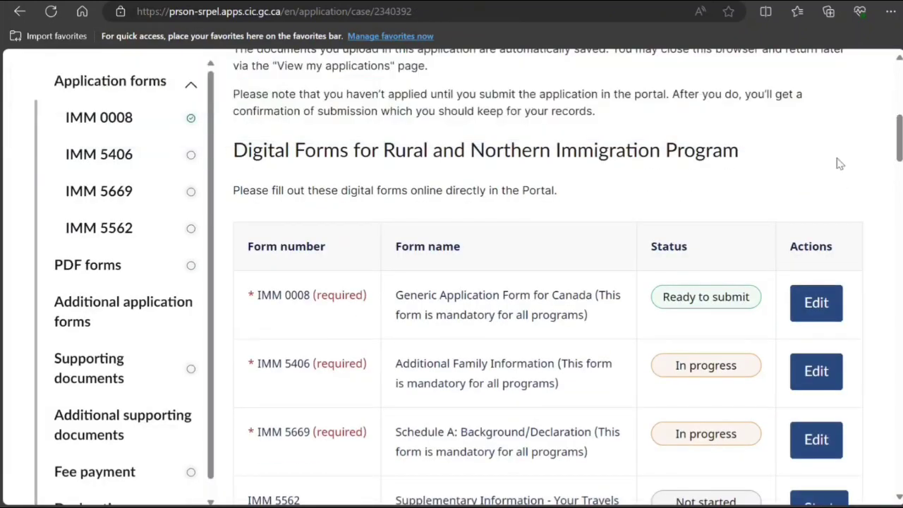
pyautogui.scroll(-2, 738, 343)
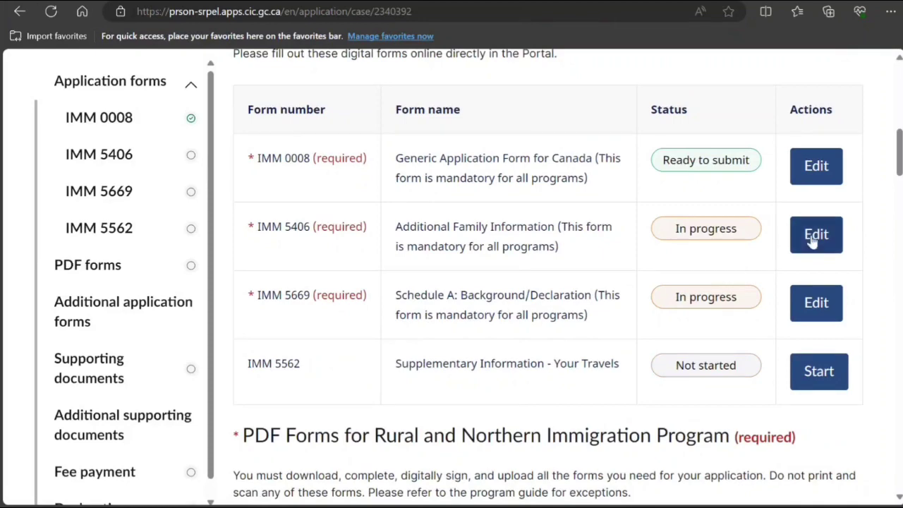
pyautogui.click(814, 238)
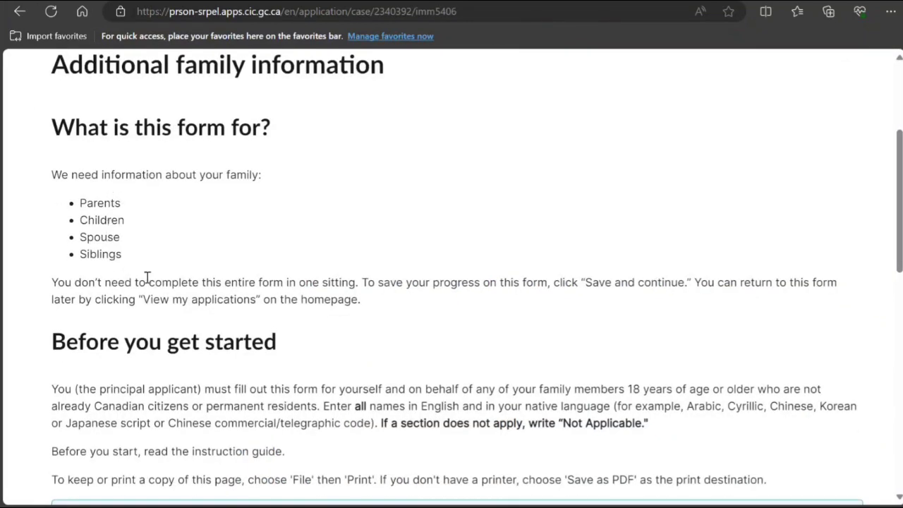
# Review the name-entry instruction and start editing the applicant's Section A row.
pyautogui.scroll(-2, 148, 278)
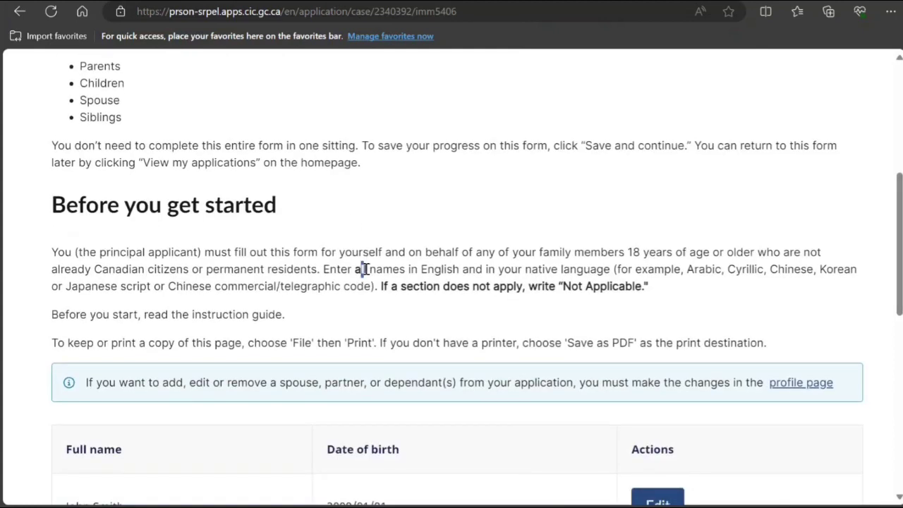
pyautogui.moveTo(361, 269); pyautogui.dragTo(625, 269)
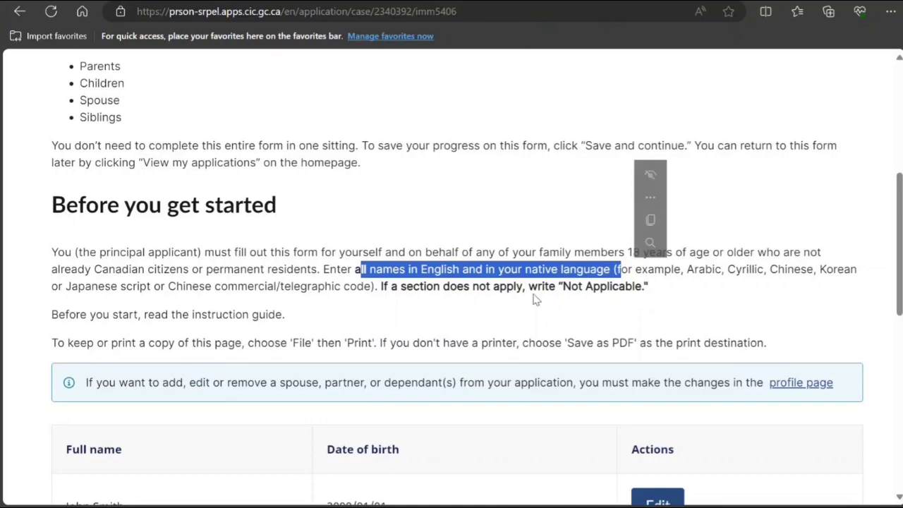
pyautogui.moveTo(562, 286); pyautogui.dragTo(619, 287)
pyautogui.scroll(-3, 579, 303)
pyautogui.click(657, 304)
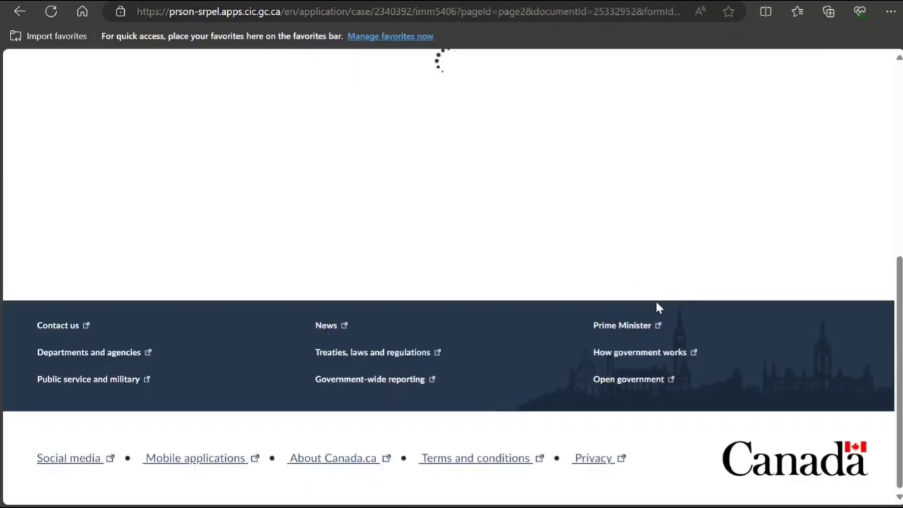
# Enter India as the applicant's country of birth, Single as marital status, and the applicant's e-mail.
pyautogui.scroll(-3, 656, 307)
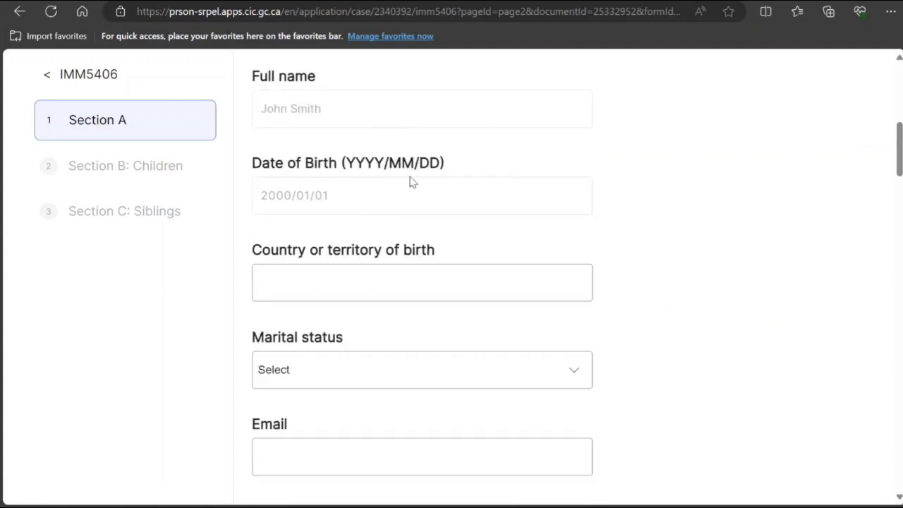
pyautogui.scroll(2, 391, 103)
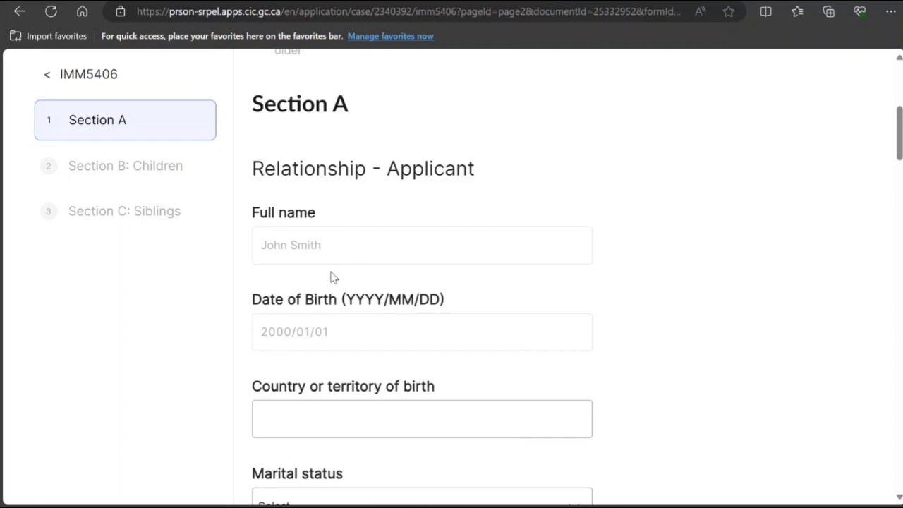
pyautogui.click(408, 424)
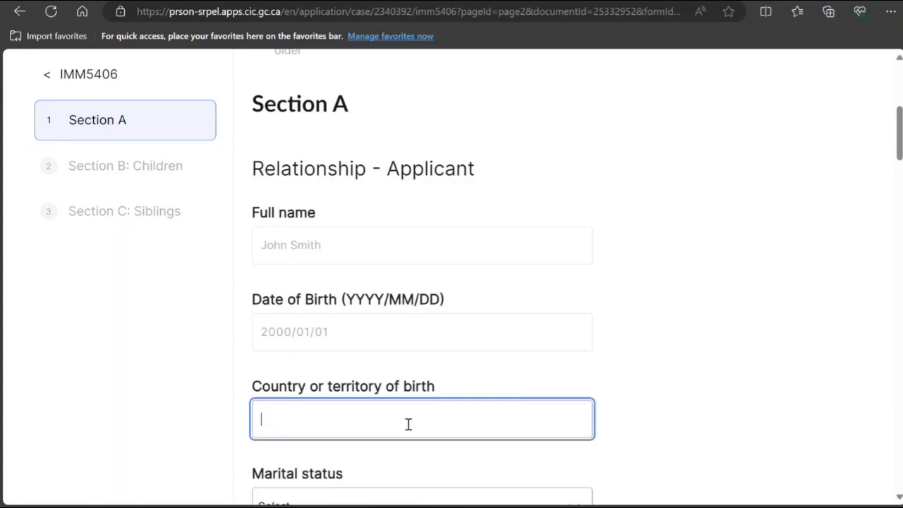
pyautogui.write('India')
pyautogui.scroll(-3, 407, 425)
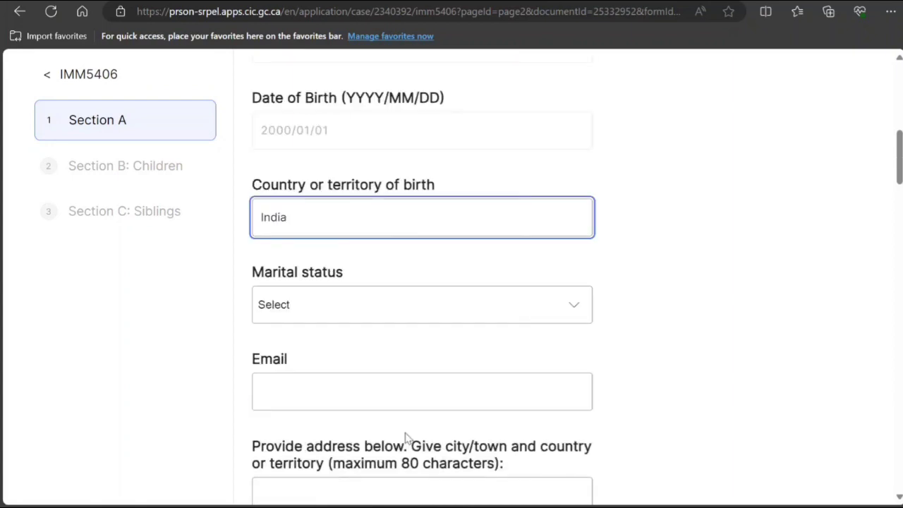
pyautogui.click(438, 299)
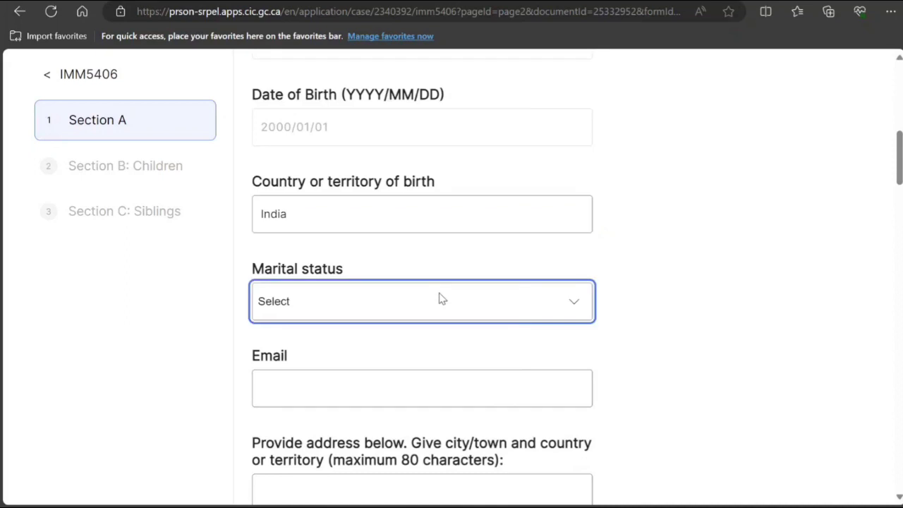
pyautogui.click(376, 429)
pyautogui.click(382, 379)
pyautogui.write('njnj')
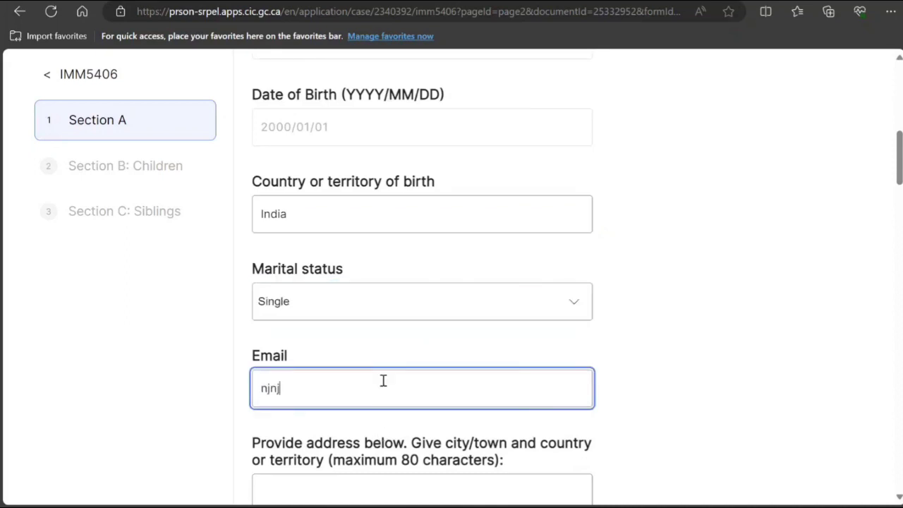
pyautogui.write('njn@chgcgcg')
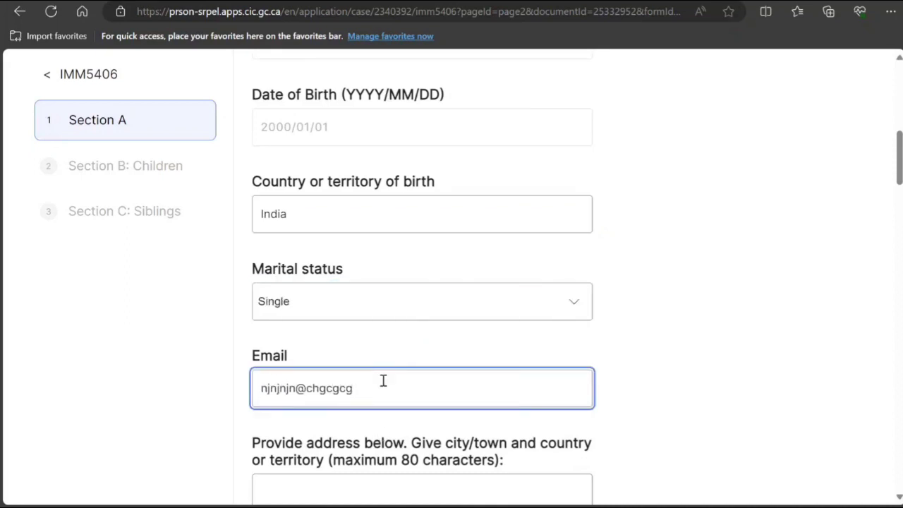
pyautogui.write('.com')
# Fill in the applicant's address and enter Not Applicable as the spouse's full name.
pyautogui.scroll(-3, 544, 285)
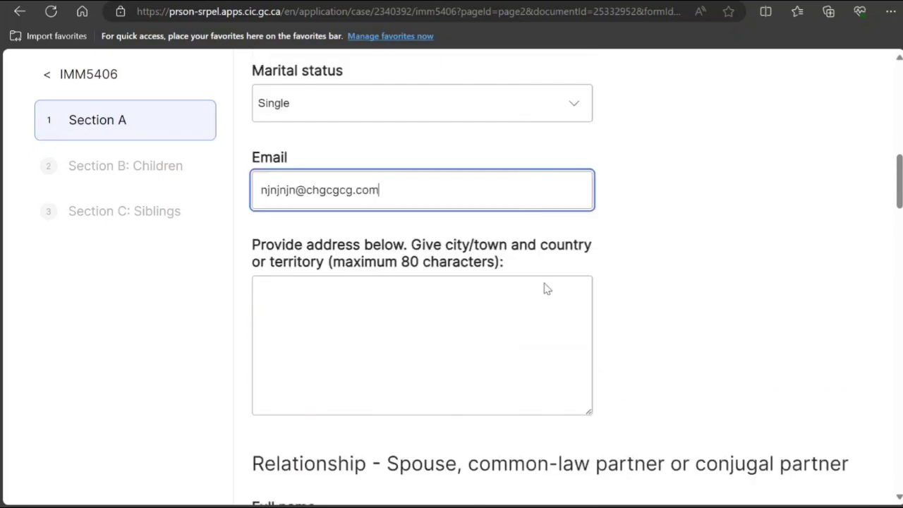
pyautogui.click(501, 285)
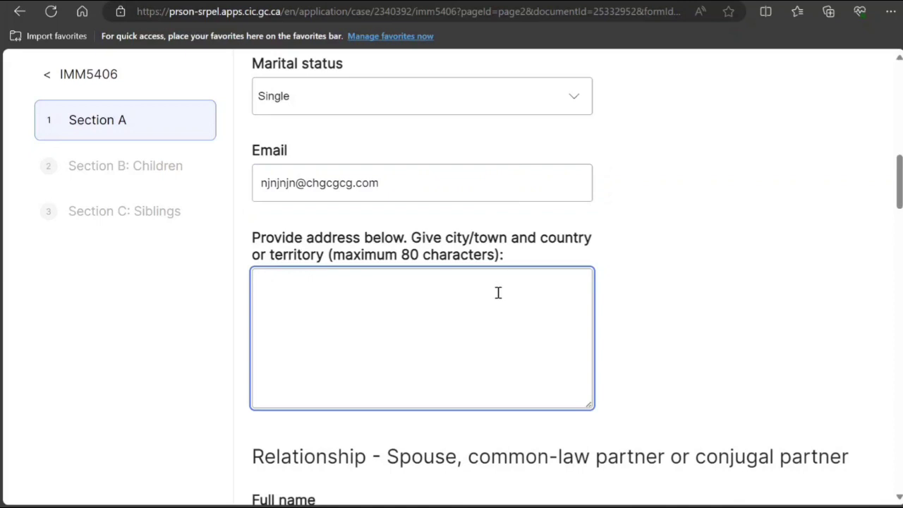
pyautogui.write('njki n njn j  mnmn')
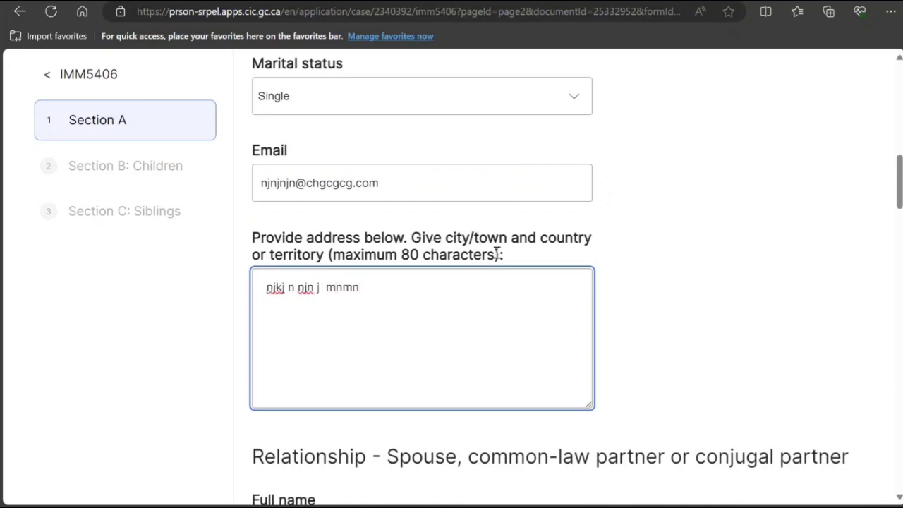
pyautogui.scroll(-3, 506, 190)
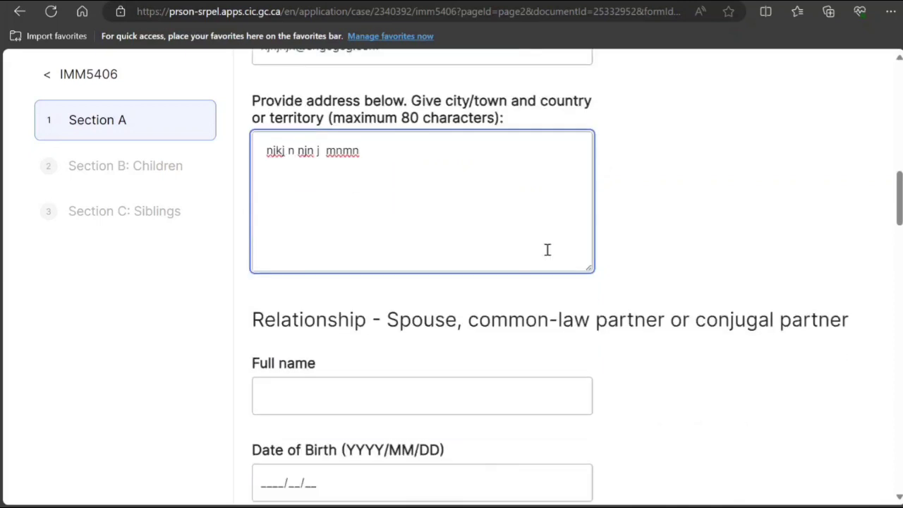
pyautogui.click(486, 328)
pyautogui.write('Not ')
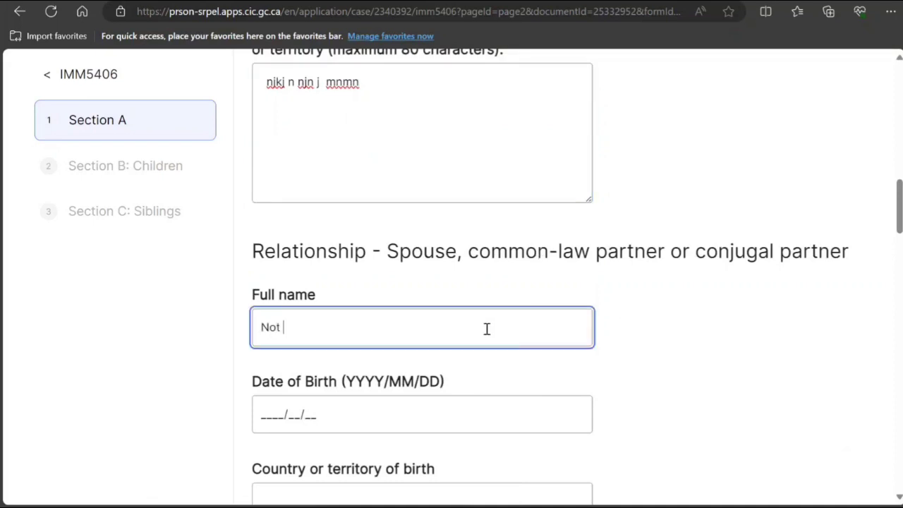
pyautogui.write('Applicable')
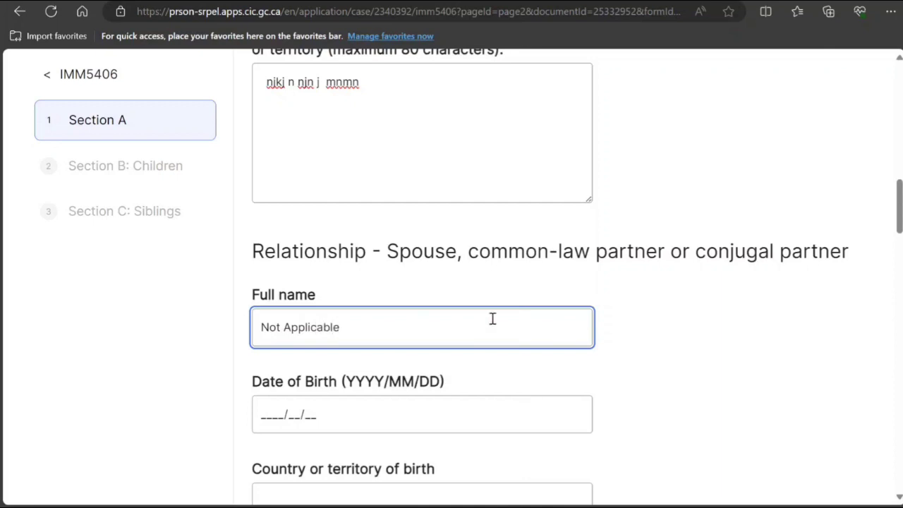
pyautogui.scroll(-10, 491, 318)
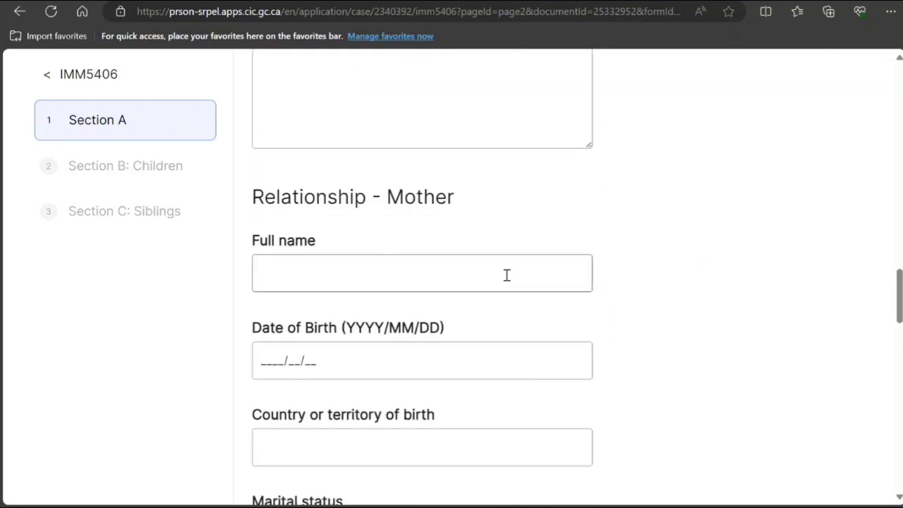
pyautogui.click(398, 262)
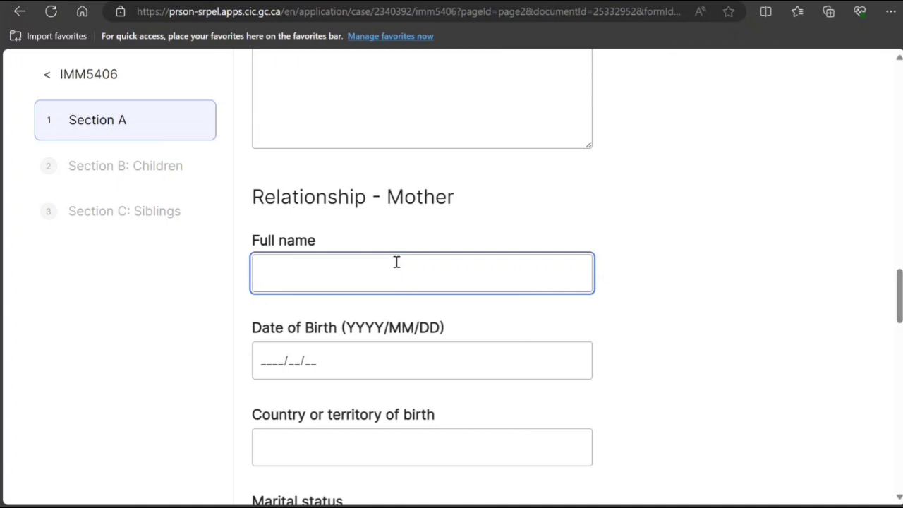
pyautogui.write('Nancy Smith')
pyautogui.click(266, 361)
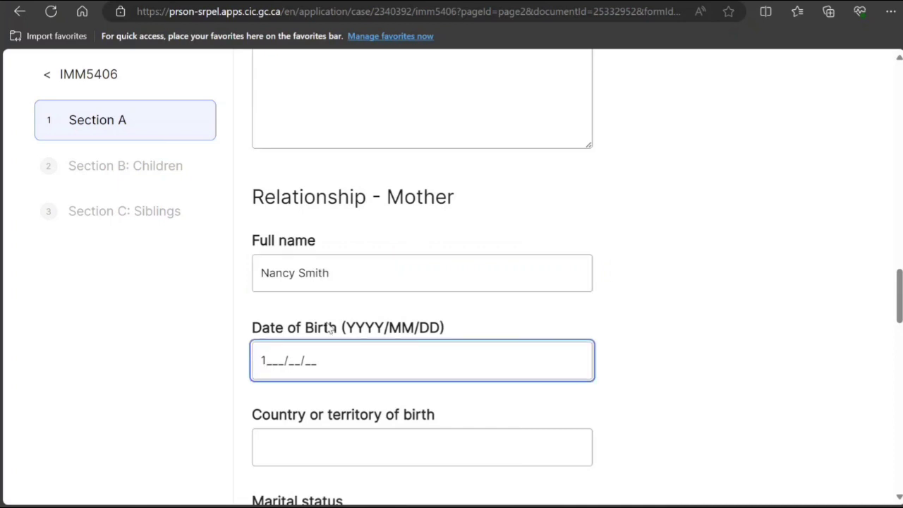
pyautogui.write('1975/10/10')
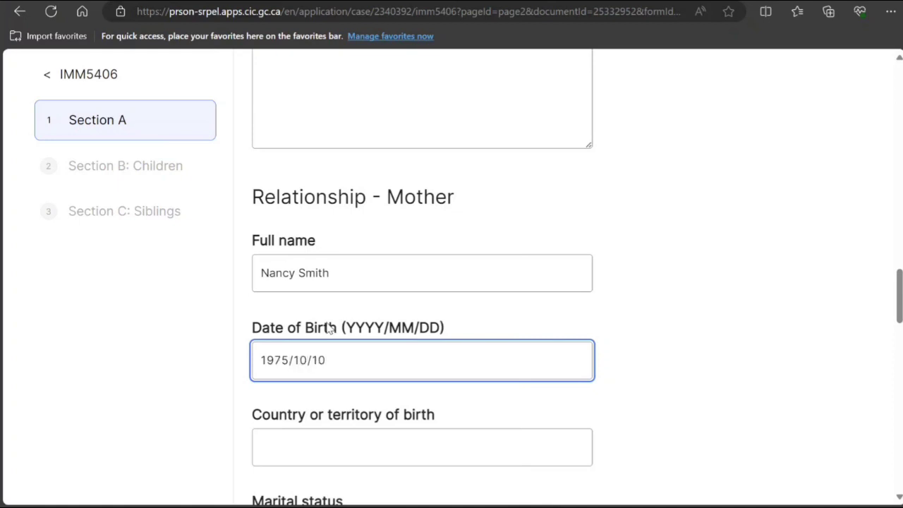
pyautogui.click(318, 441)
pyautogui.write('India')
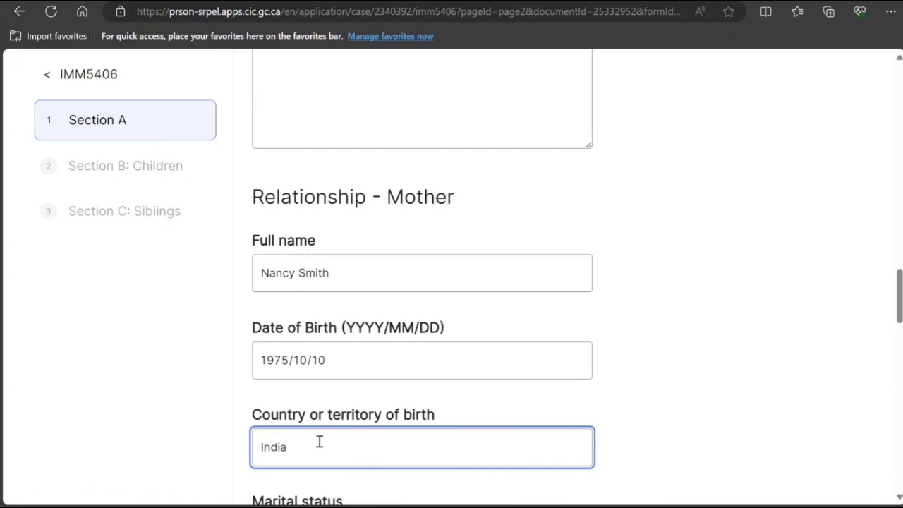
# Set the mother's marital status to Married and fill in her e-mail and address.
pyautogui.scroll(-3, 318, 423)
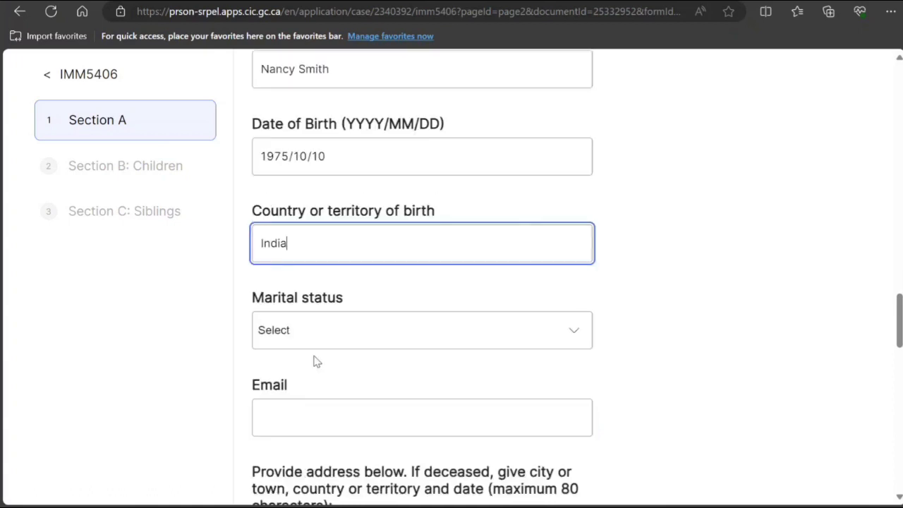
pyautogui.click(316, 326)
pyautogui.click(310, 433)
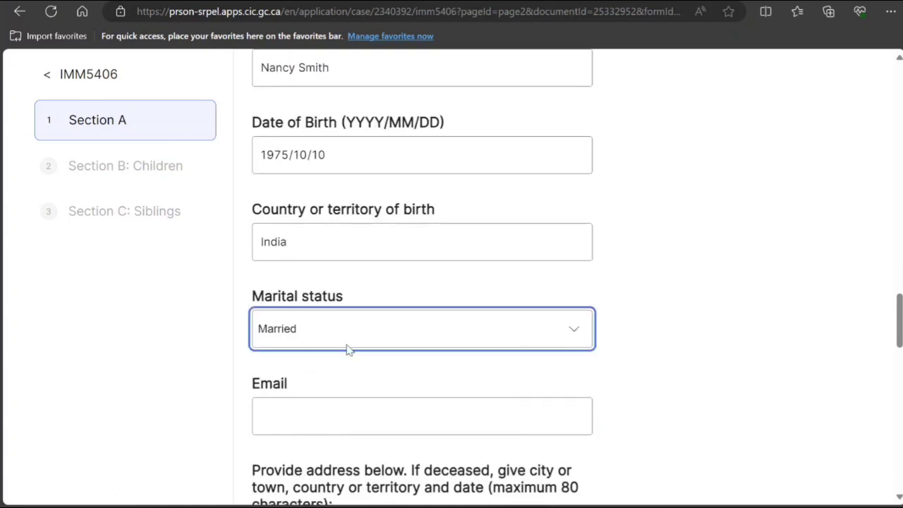
pyautogui.scroll(-2, 346, 349)
pyautogui.click(346, 277)
pyautogui.write('kkkmk')
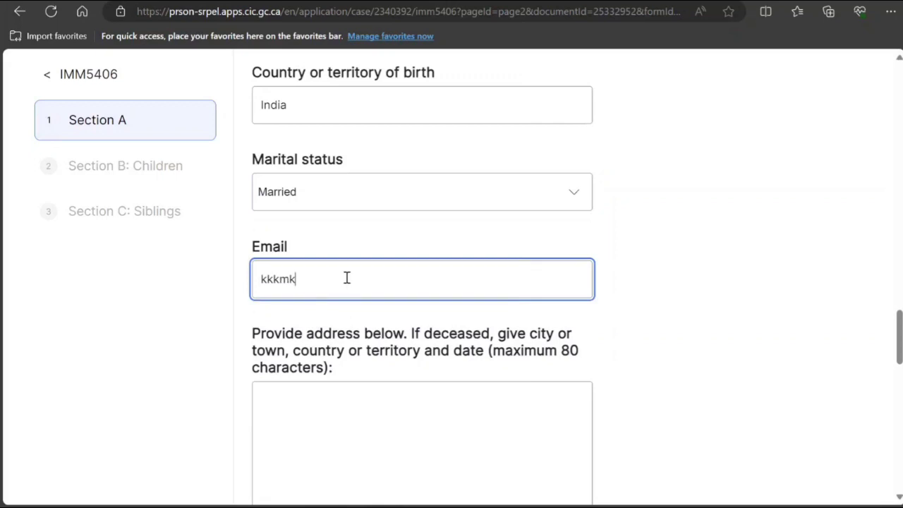
pyautogui.write('@xtrx.com')
pyautogui.click(323, 433)
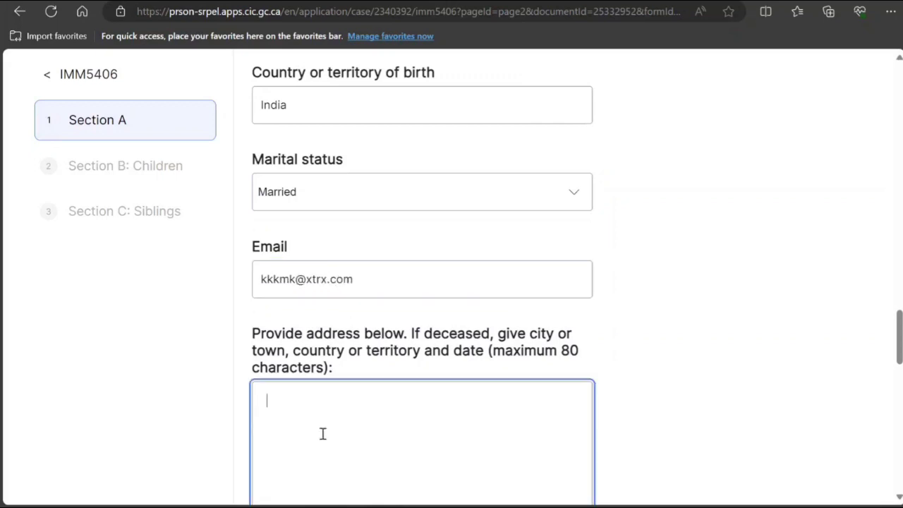
pyautogui.write('nknk kmk mm,m')
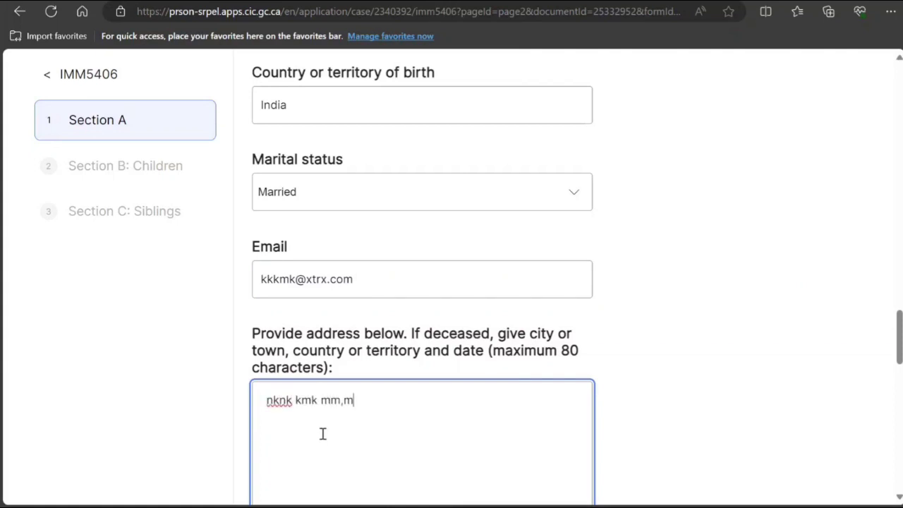
pyautogui.write(' ,m')
pyautogui.scroll(-4, 322, 433)
pyautogui.click(351, 360)
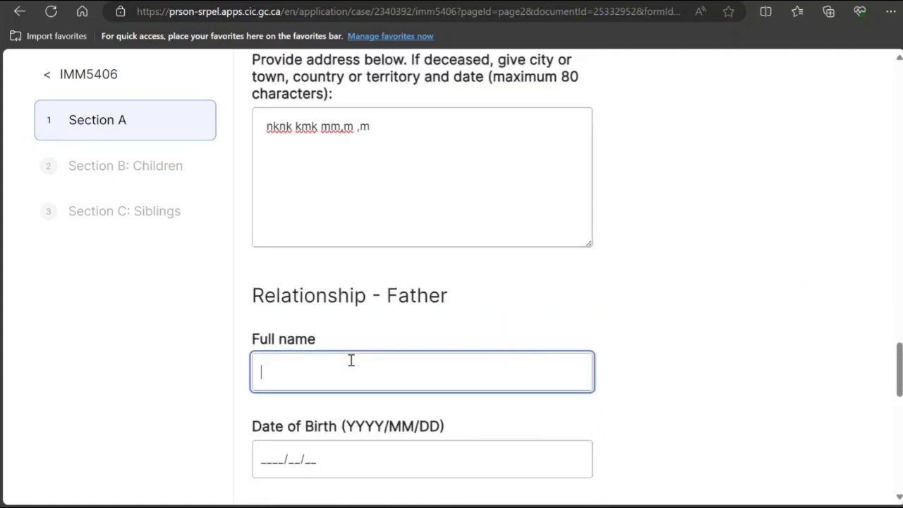
pyautogui.write('Peter Smith')
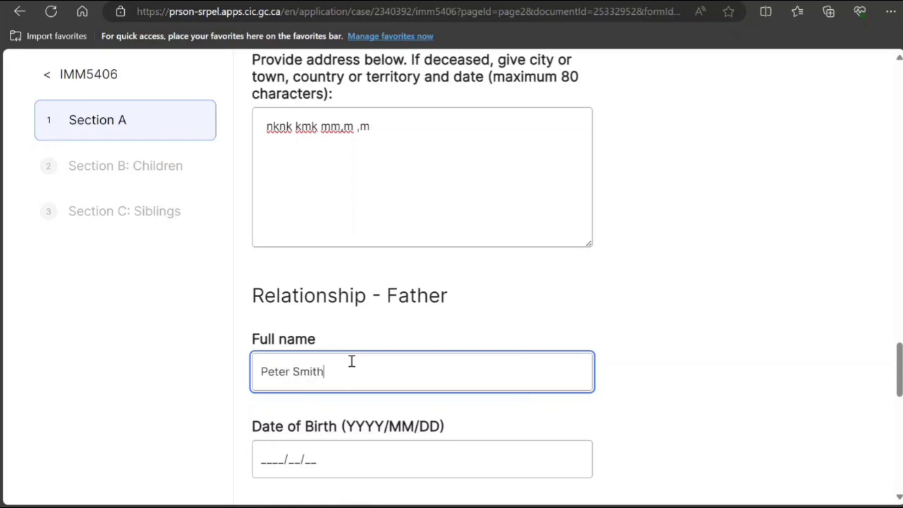
pyautogui.scroll(-1, 325, 384)
pyautogui.click(260, 322)
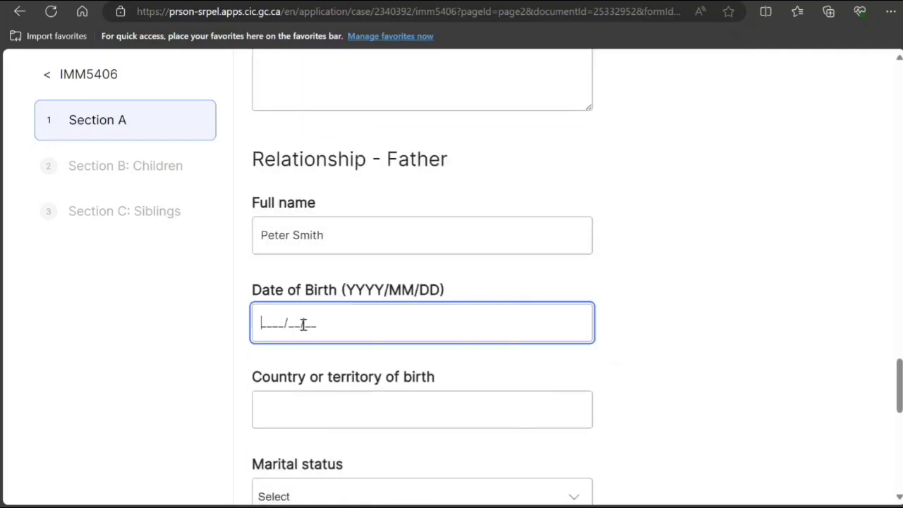
pyautogui.write('1974/10/19')
pyautogui.click(326, 414)
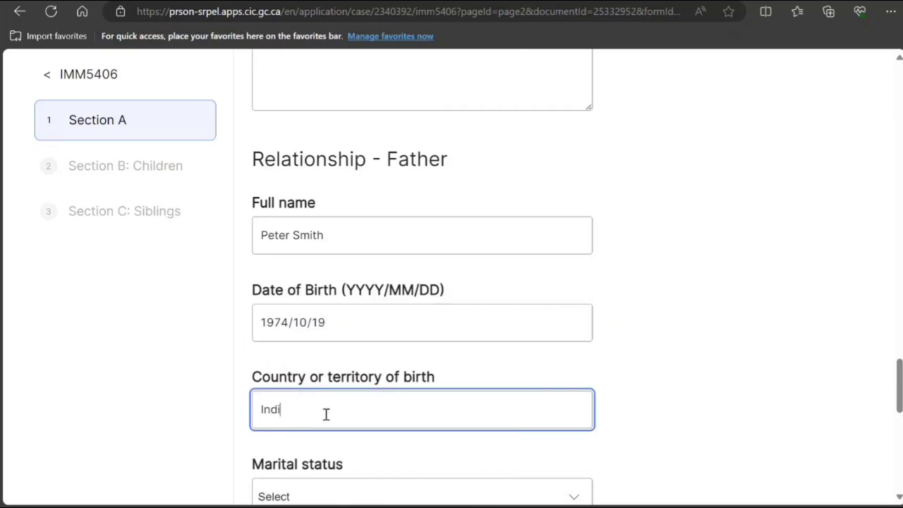
# Set the father's marital status to Married and fill in his e-mail and address.
pyautogui.scroll(-3, 343, 300)
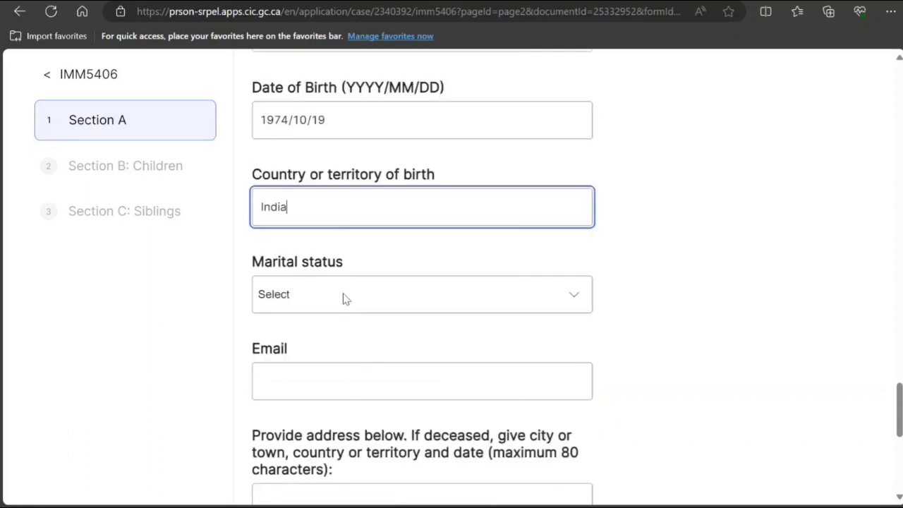
pyautogui.click(337, 291)
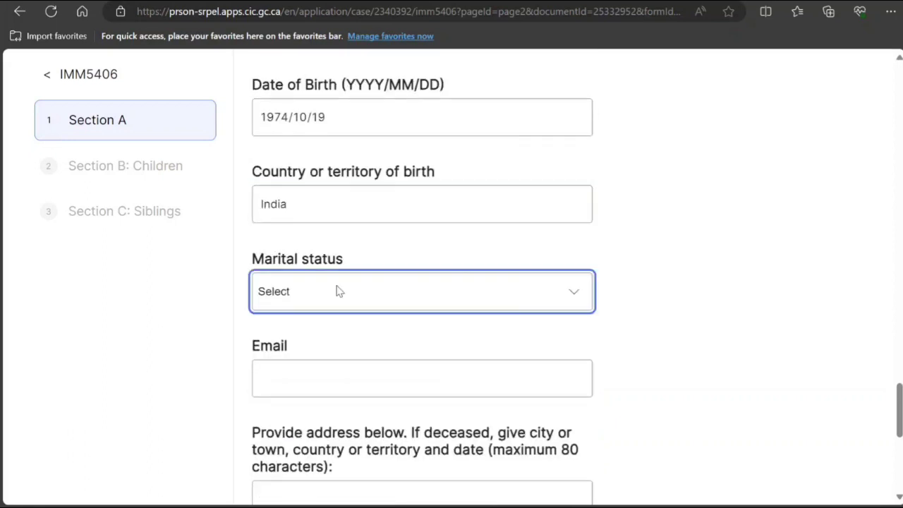
pyautogui.click(325, 397)
pyautogui.click(352, 382)
pyautogui.write('nk')
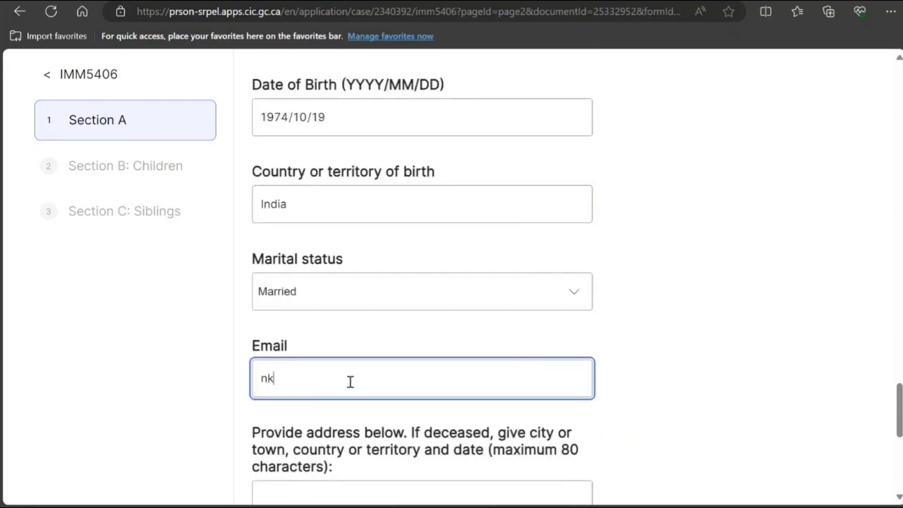
pyautogui.write('nkn@fxfc.com')
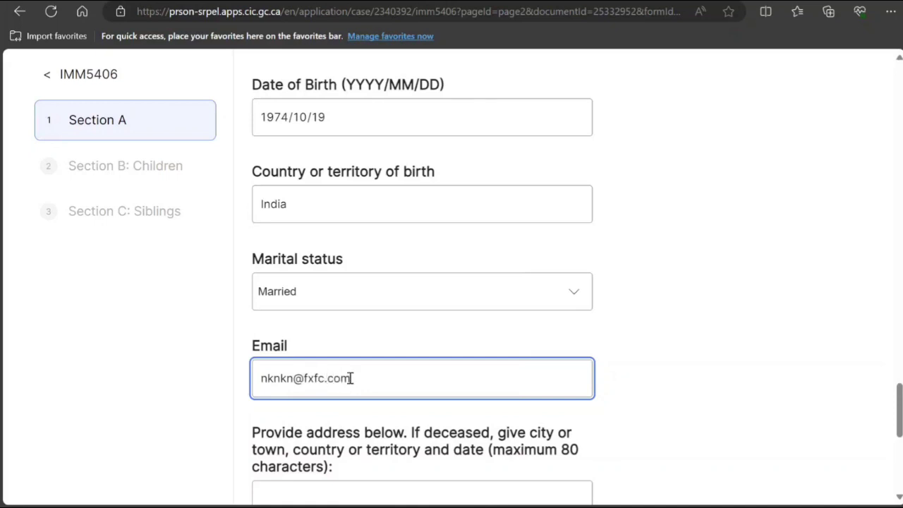
pyautogui.press('Tab')
pyautogui.write('kmkmkmkmkmkm')
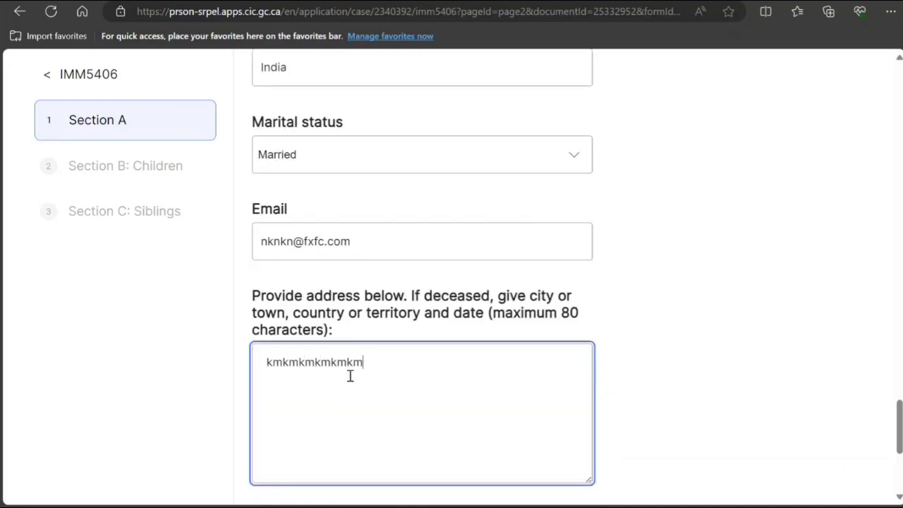
pyautogui.scroll(-1, 348, 377)
pyautogui.scroll(-2, 349, 375)
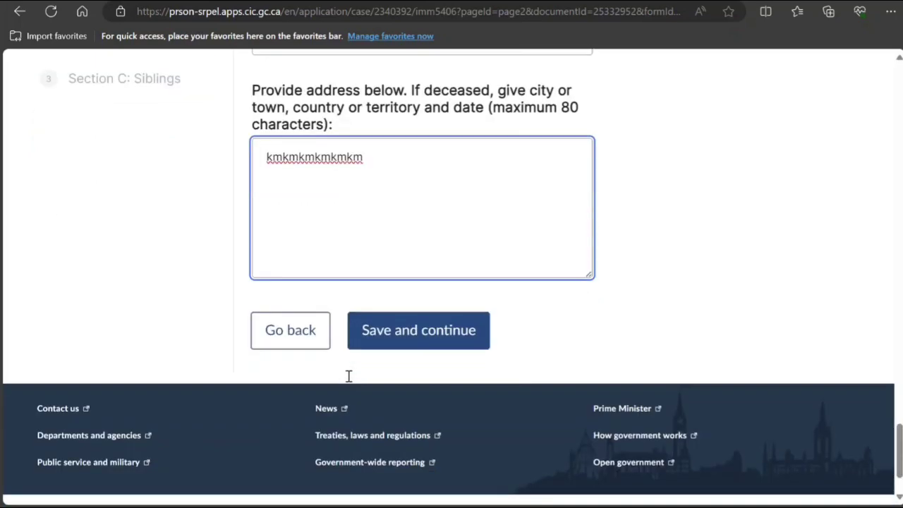
# Select the mother's full name and open a new InPrivate window to search for a translator.
pyautogui.scroll(8, 348, 375)
pyautogui.scroll(10, 348, 380)
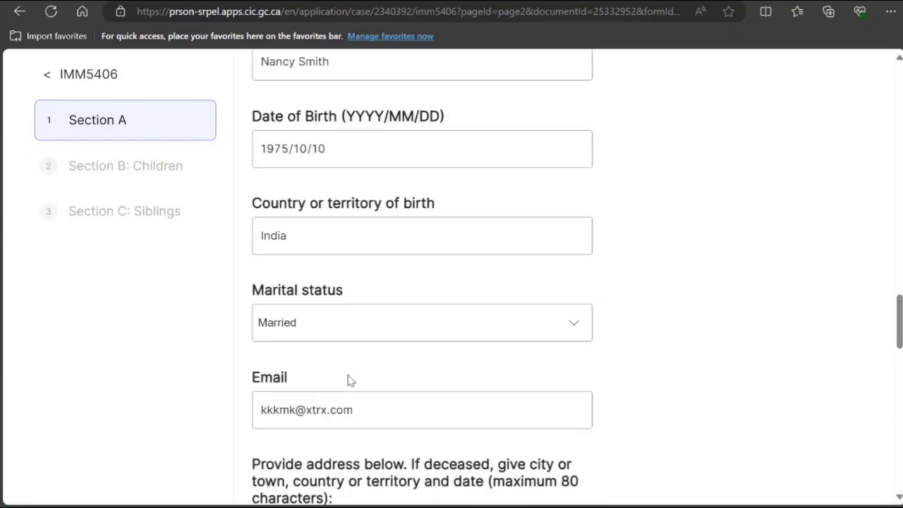
pyautogui.scroll(-7, 348, 379)
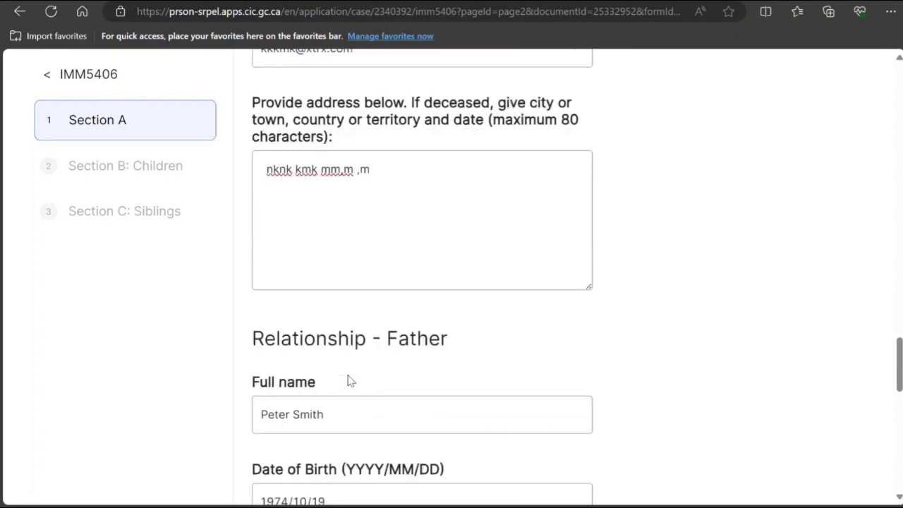
pyautogui.scroll(7, 346, 376)
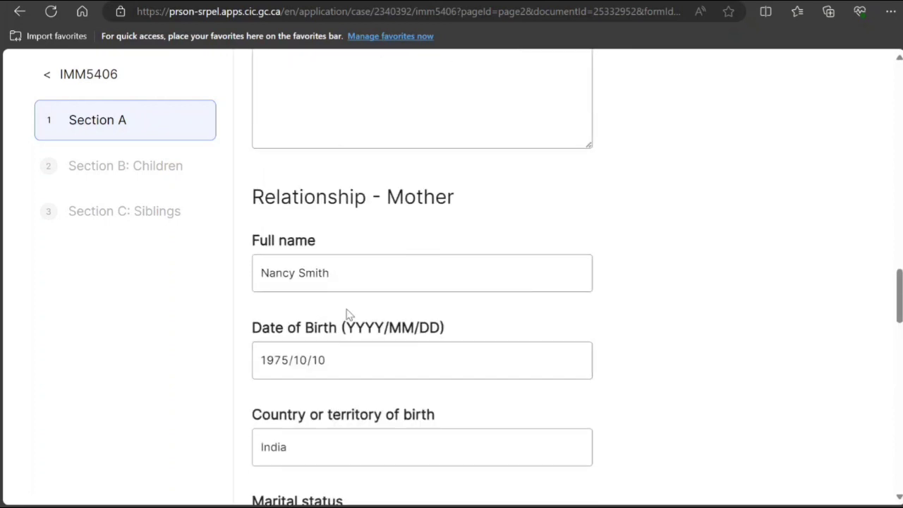
pyautogui.click(327, 276)
pyautogui.moveTo(326, 275); pyautogui.dragTo(258, 277)
pyautogui.hotkey('ctrl', 'c')
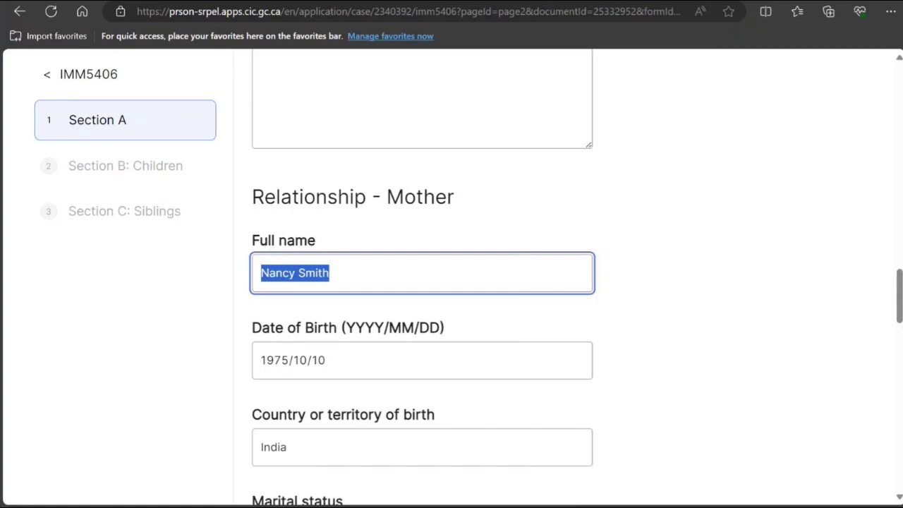
pyautogui.hotkey('ctrl', 'shift', 'n')
pyautogui.write('en')
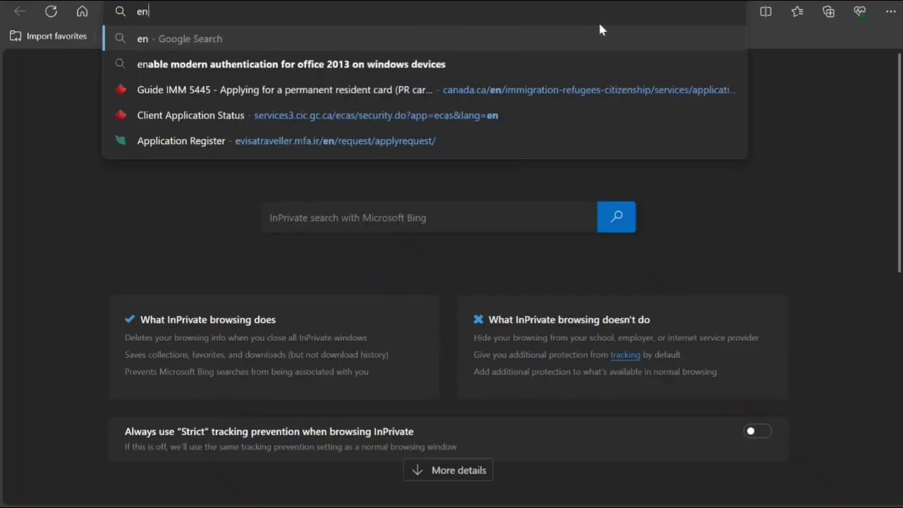
pyautogui.write('glish rl')
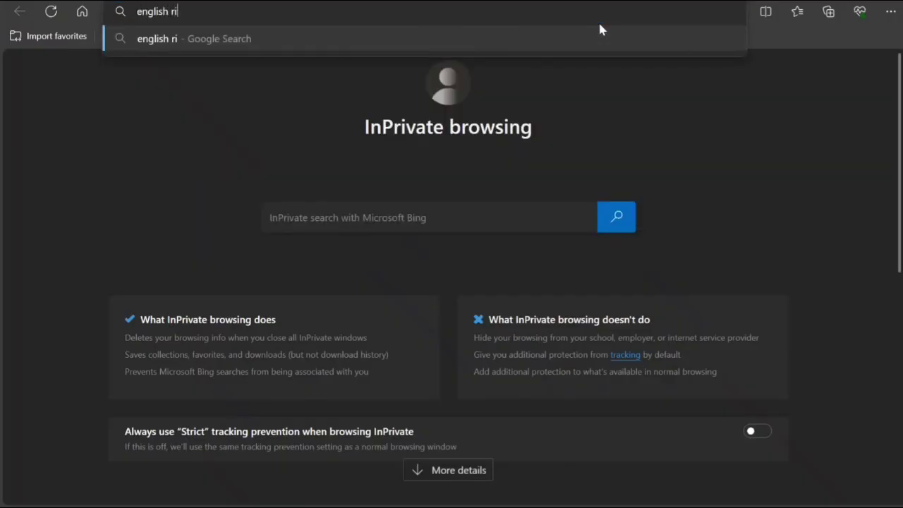
# Translate the mother's name into Hindi and copy the Hindi script.
pyautogui.press('BackSpace')
pyautogui.press('BackSpace')
pyautogui.press('BackSpace')
pyautogui.press('BackSpace')
pyautogui.press('BackSpace')
pyautogui.press('BackSpace')
pyautogui.press('BackSpace')
pyautogui.press('BackSpace')
pyautogui.press('BackSpace')
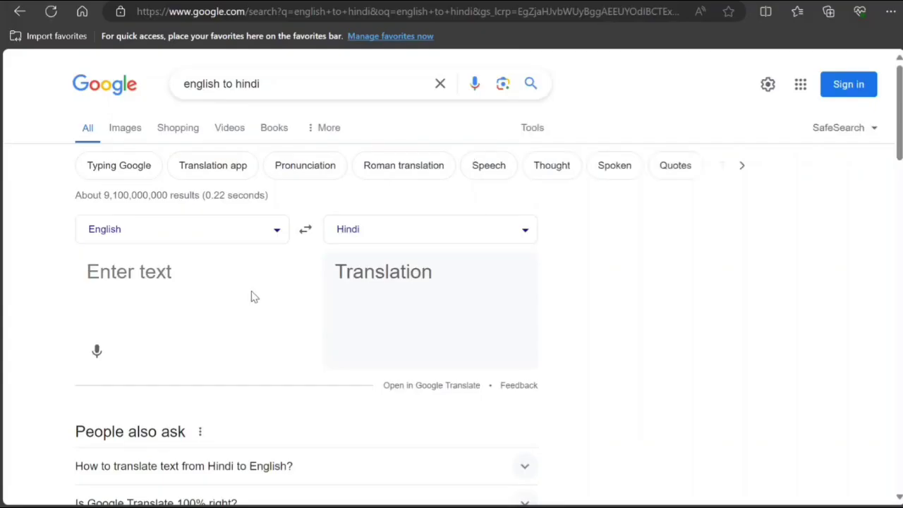
pyautogui.hotkey('ctrl', 'v')
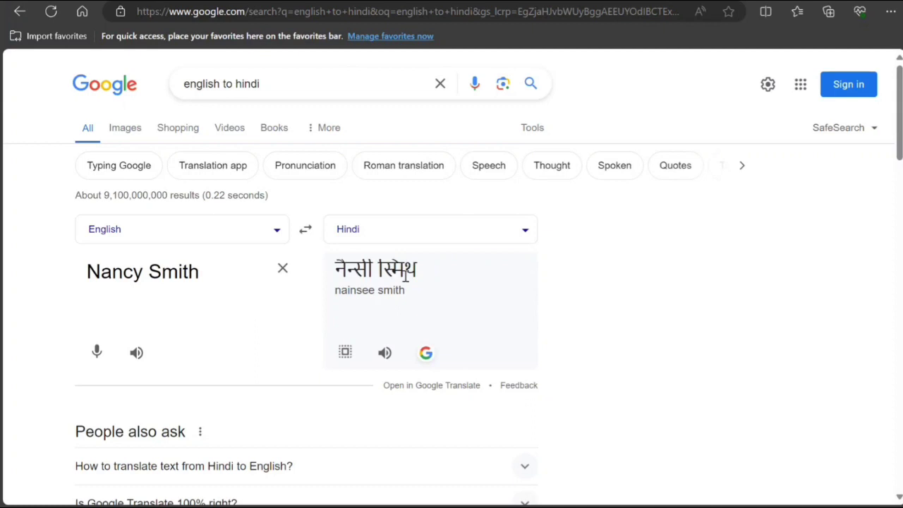
pyautogui.moveTo(425, 268); pyautogui.dragTo(333, 272)
pyautogui.rightClick(354, 275)
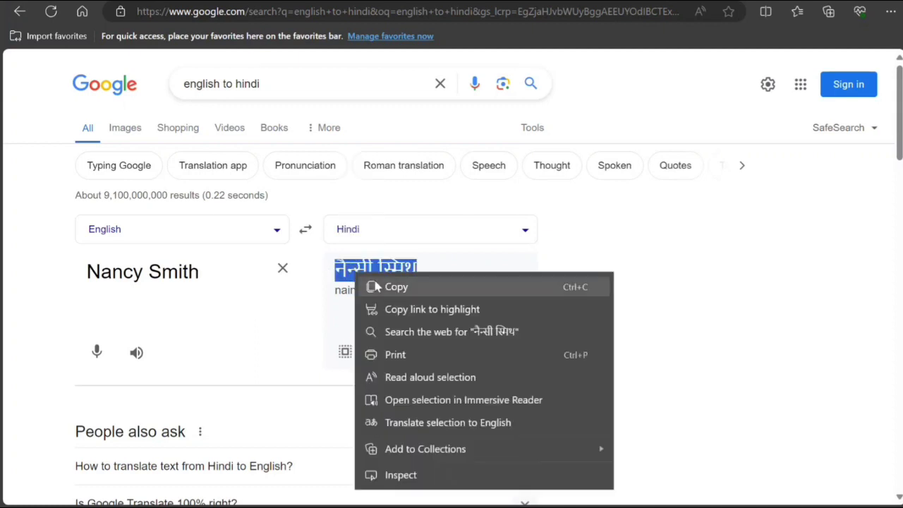
pyautogui.click(419, 285)
# Paste the Hindi script after the mother's English name in the form.
pyautogui.hotkey('alt', 'Tab')
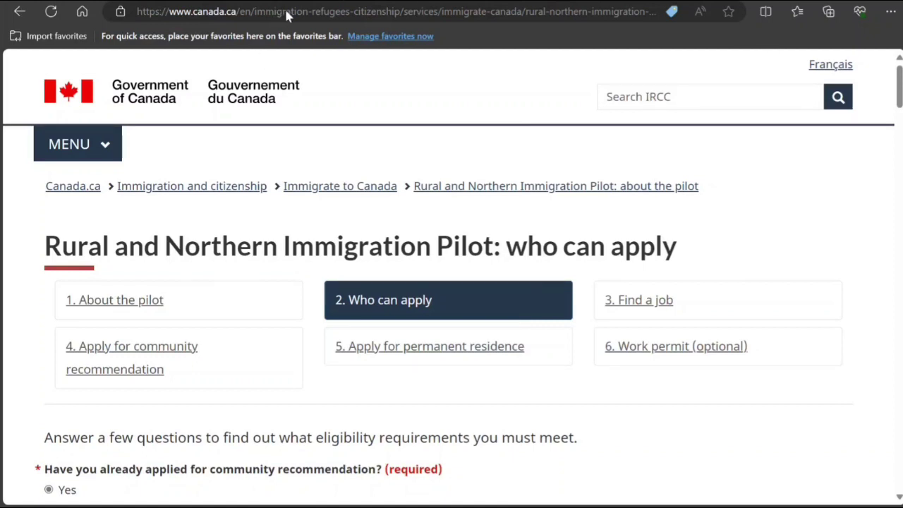
pyautogui.hotkey('alt', 'Tab')
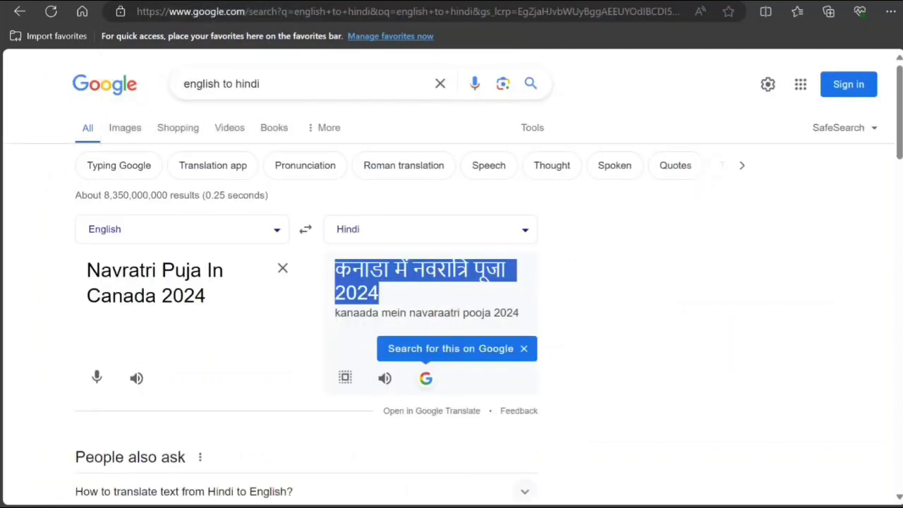
pyautogui.hotkey('alt', 'Tab')
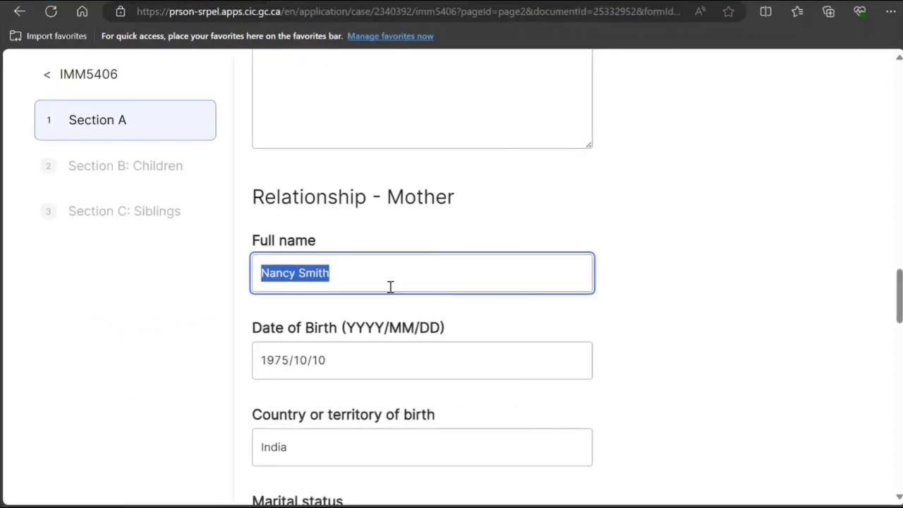
pyautogui.click(357, 265)
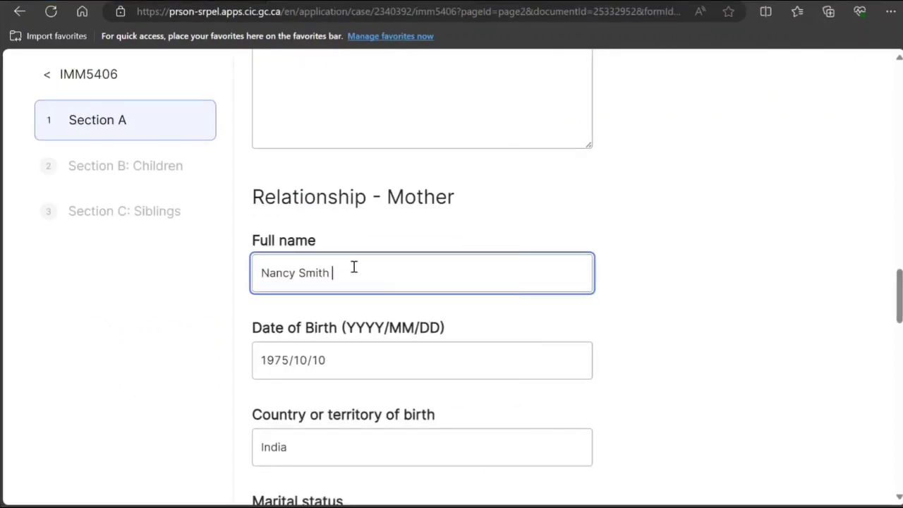
pyautogui.hotkey('ctrl', 'v')
pyautogui.scroll(-4, 501, 195)
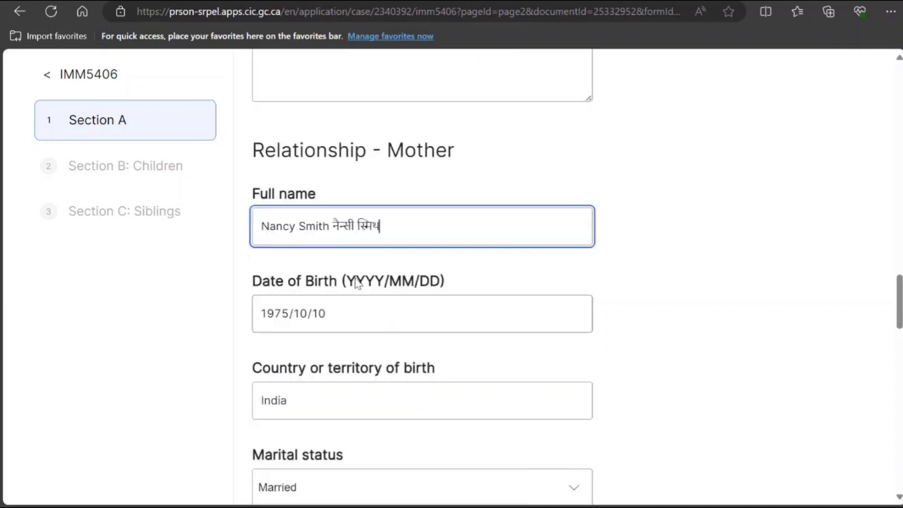
pyautogui.click(163, 1)
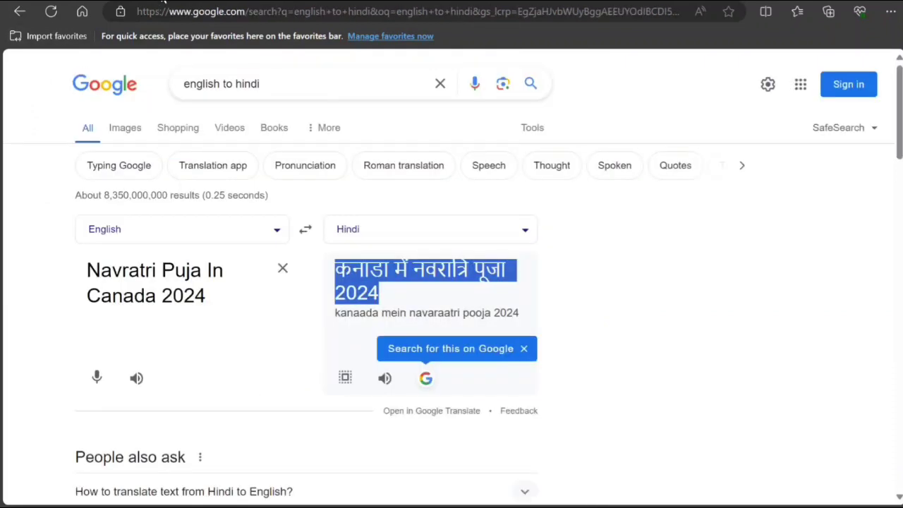
# Translate the father's full name into Hindi, copy the result and return to the IMM 5406 form.
pyautogui.click(282, 269)
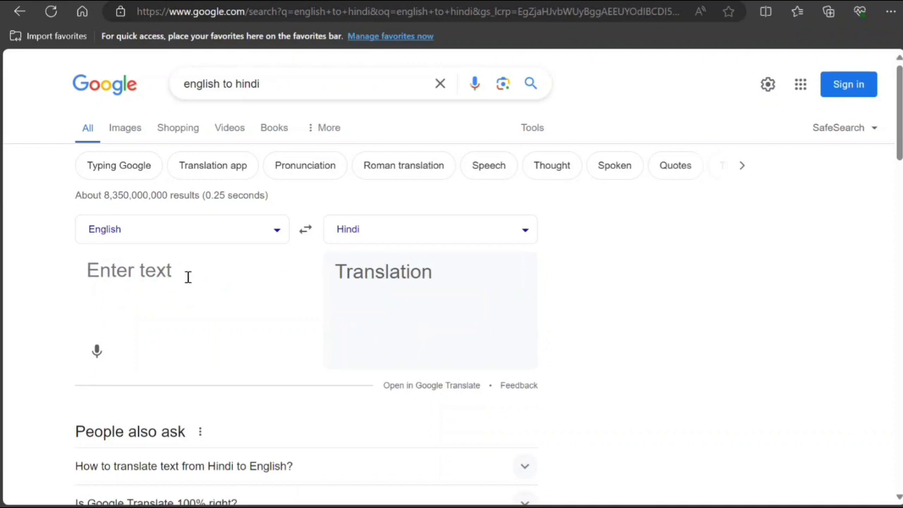
pyautogui.write('Pe')
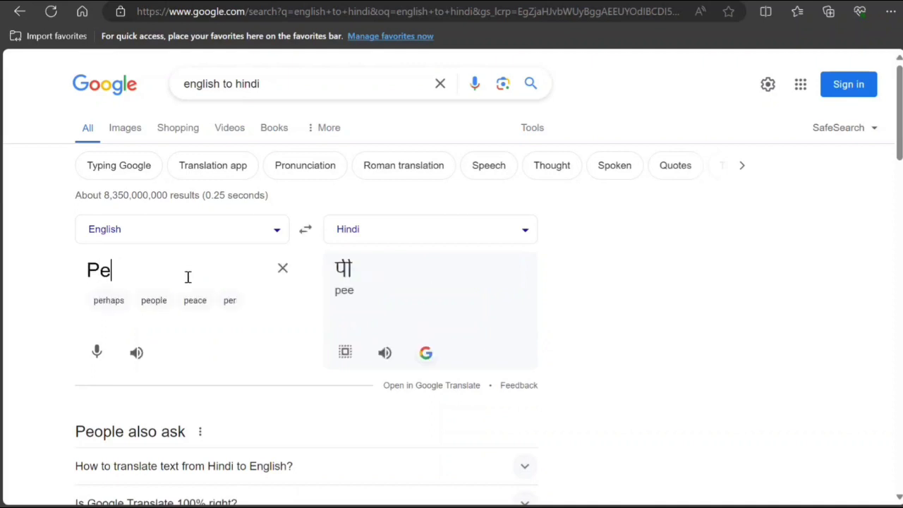
pyautogui.write('ter Smith')
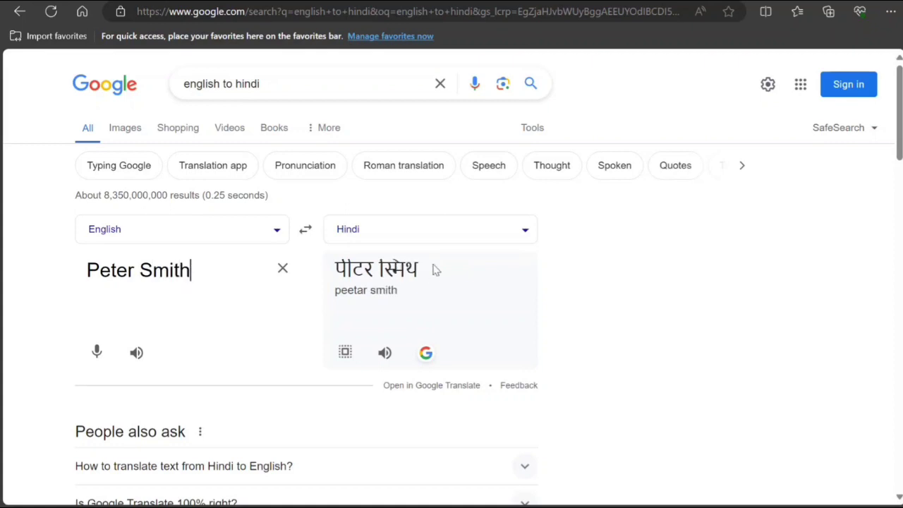
pyautogui.moveTo(431, 268); pyautogui.dragTo(327, 277)
pyautogui.hotkey('ctrl', 'c')
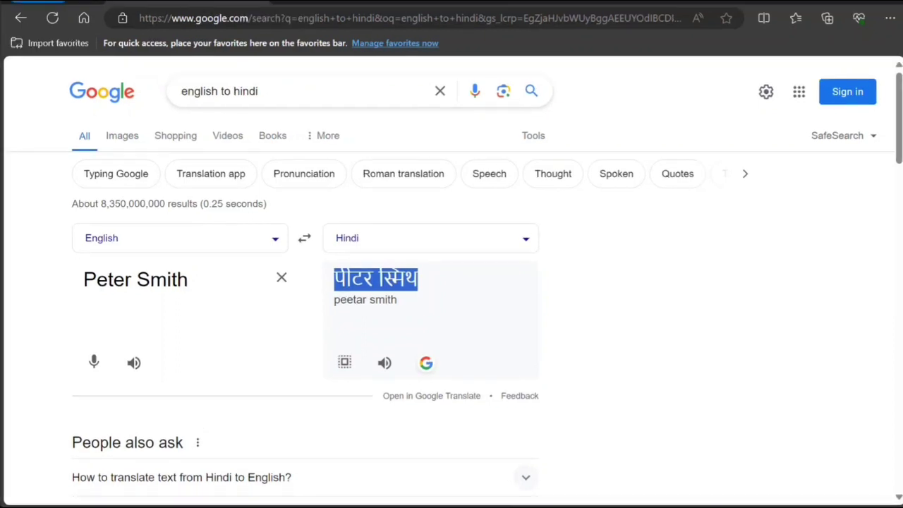
pyautogui.click(329, 6)
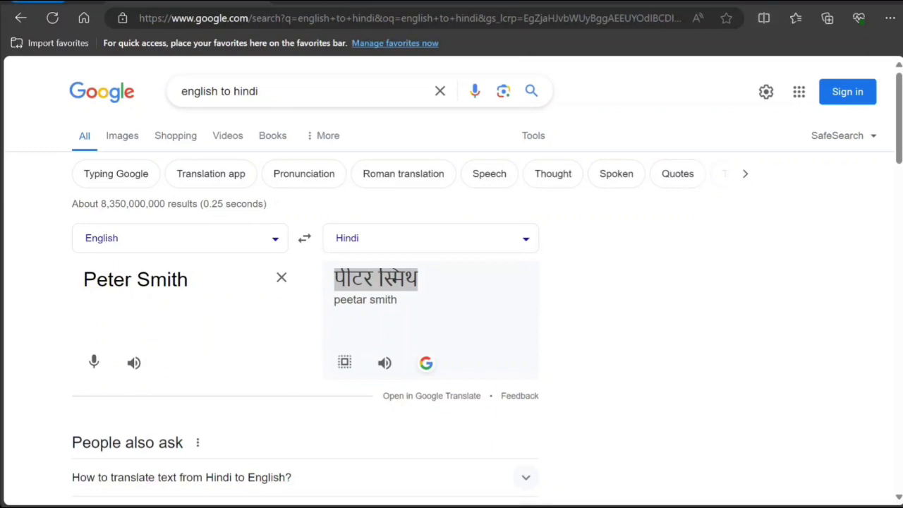
pyautogui.click(356, 2)
pyautogui.click(339, 1)
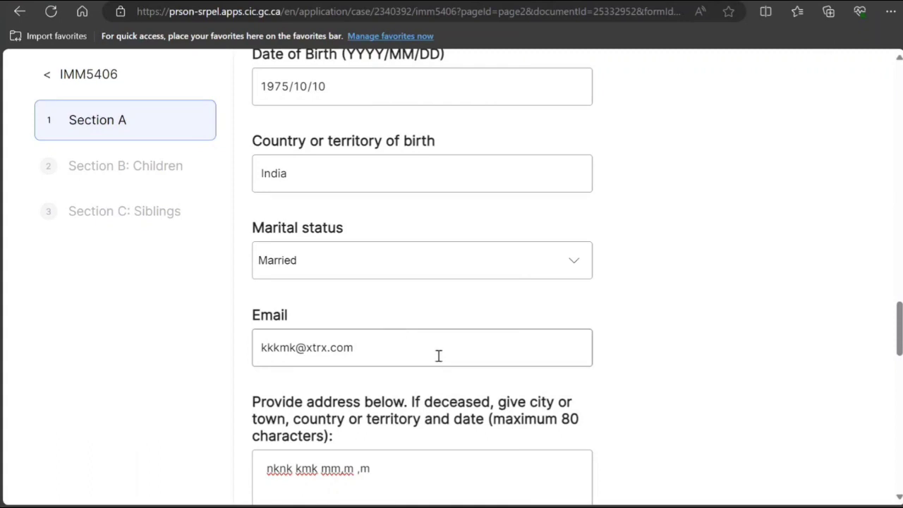
# Paste the Hindi-script name after the father's English full name in Section A.
pyautogui.hotkey('ctrl', 'v')
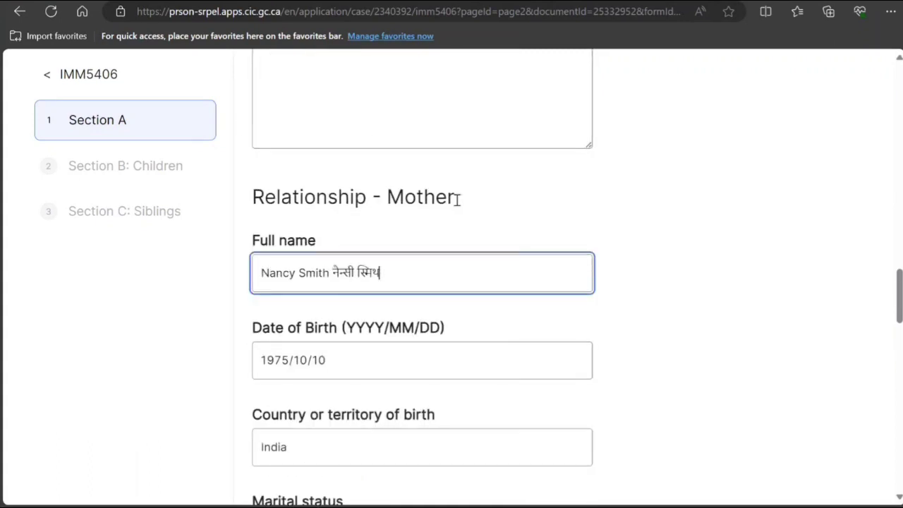
pyautogui.scroll(-15, 418, 339)
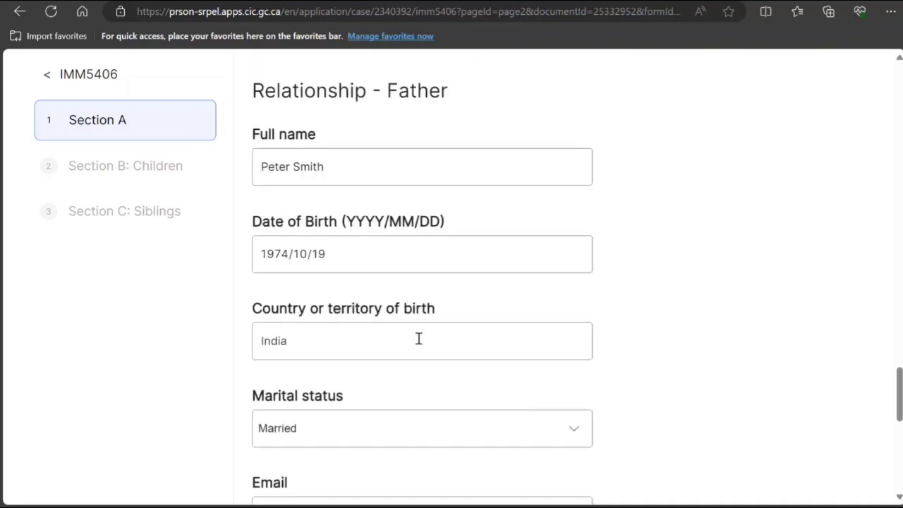
pyautogui.scroll(-1, 418, 339)
pyautogui.scroll(7, 417, 336)
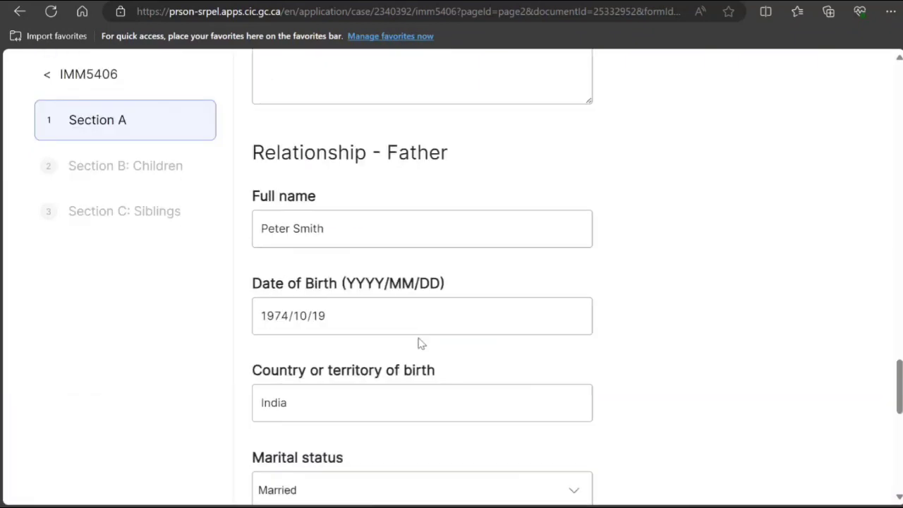
pyautogui.click(380, 231)
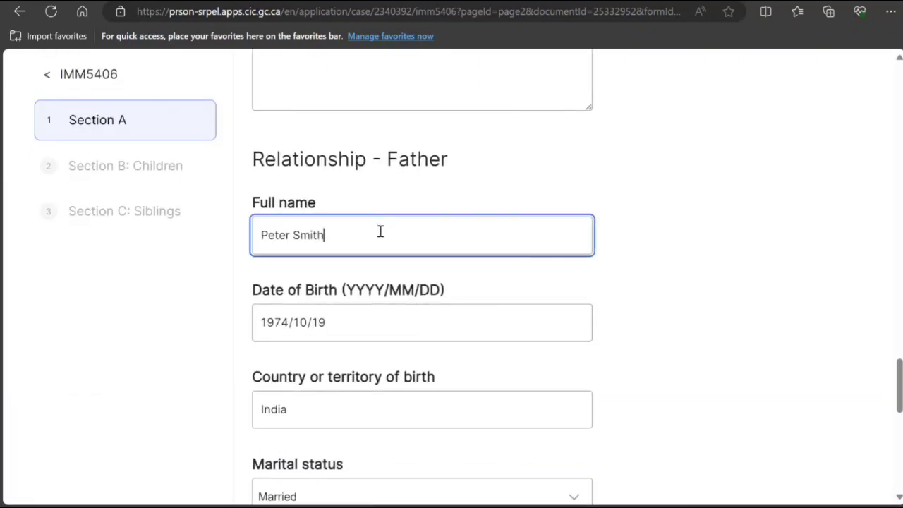
pyautogui.hotkey('ctrl', 'v')
pyautogui.scroll(-7, 383, 341)
pyautogui.scroll(2, 419, 411)
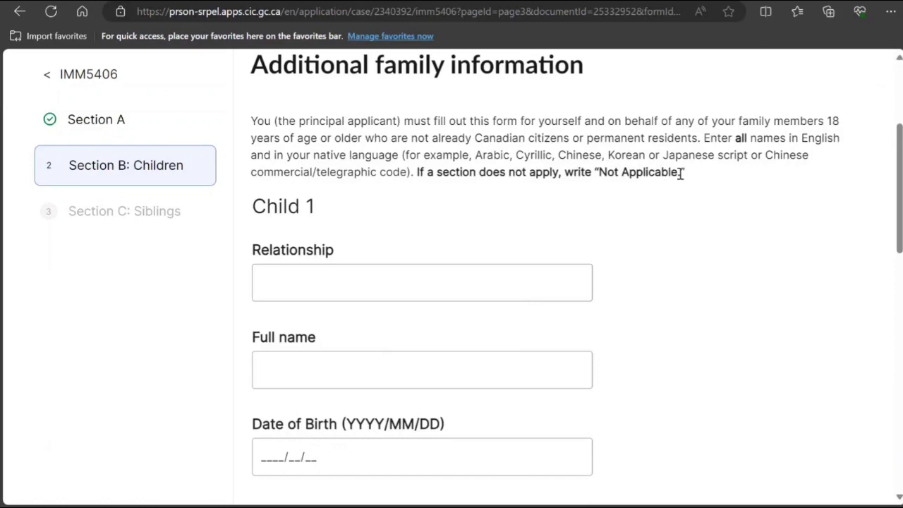
# Copy 'Not Applicable' from the instructions into the Child 1 and Siblings 1 Relationship fields.
pyautogui.moveTo(679, 173); pyautogui.dragTo(598, 175)
pyautogui.hotkey('ctrl', 'c')
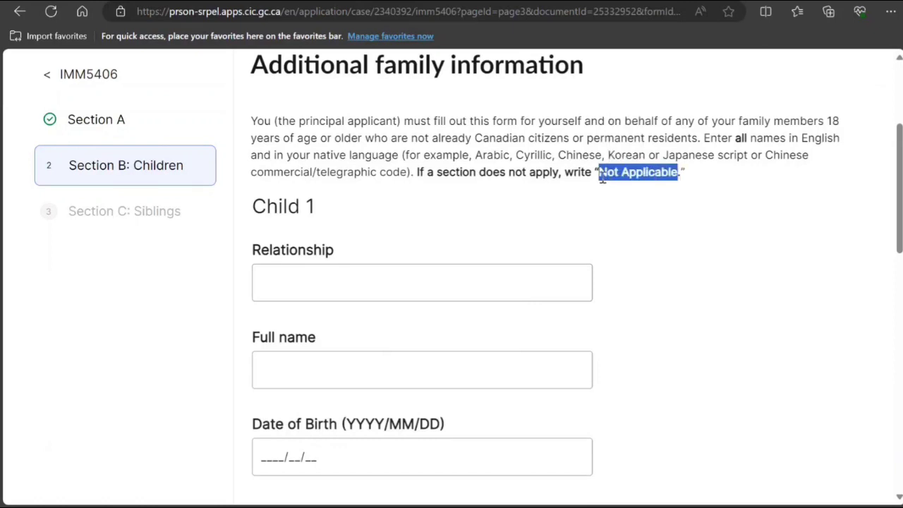
pyautogui.click(386, 293)
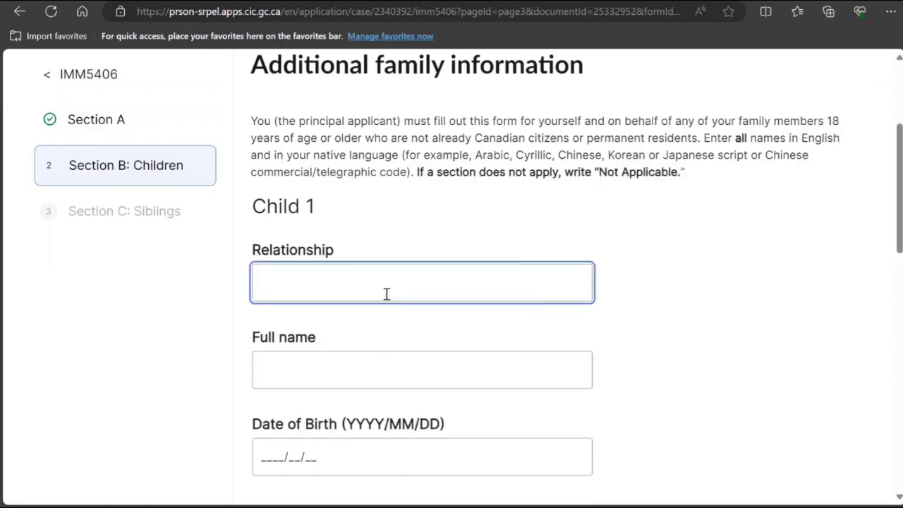
pyautogui.hotkey('ctrl', 'v')
pyautogui.scroll(-10, 389, 288)
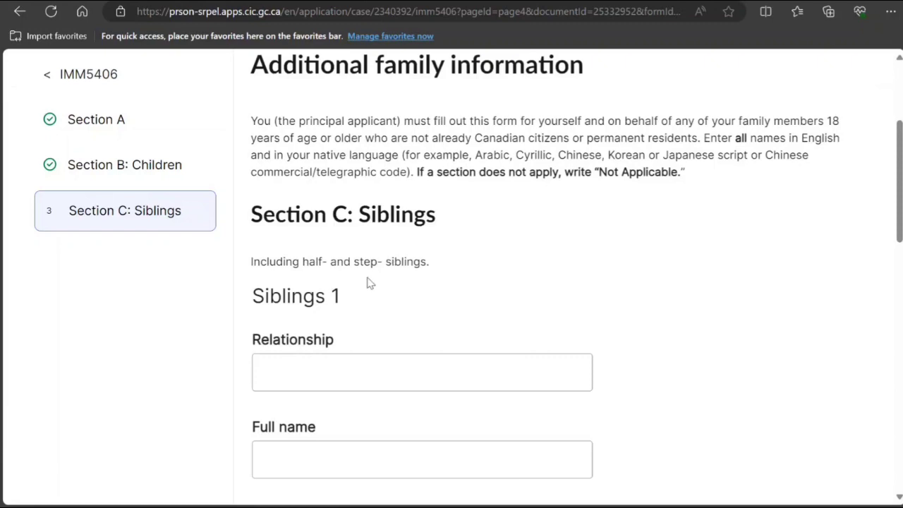
pyautogui.click(367, 379)
pyautogui.hotkey('ctrl', 'v')
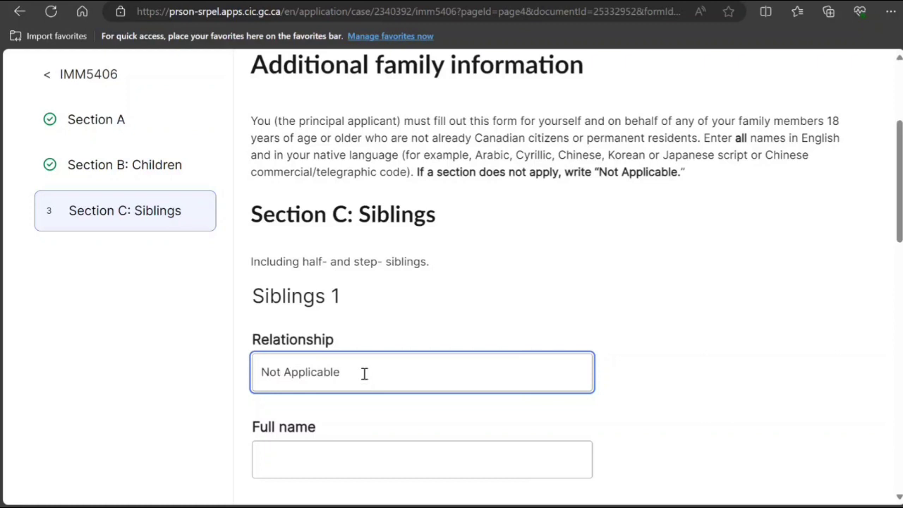
pyautogui.scroll(-10, 364, 288)
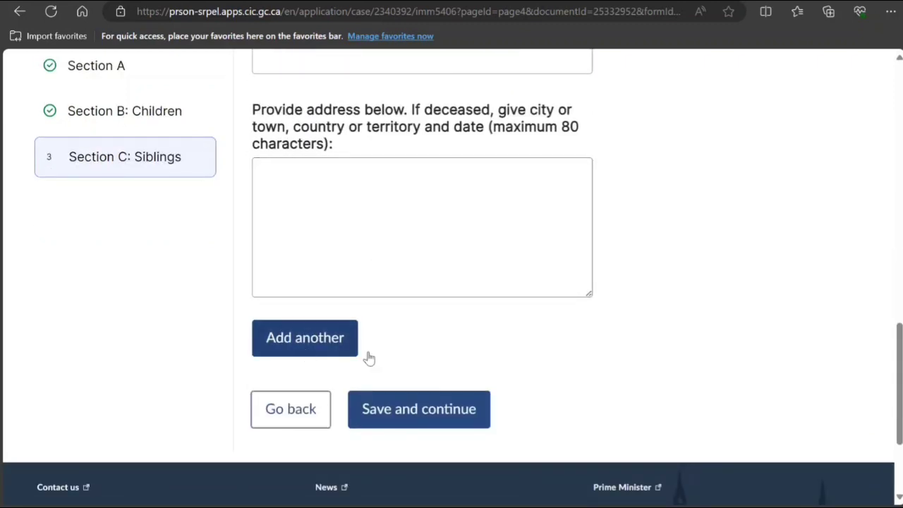
# Save the siblings section and complete the IMM 5406 form, returning to the application.
pyautogui.click(432, 421)
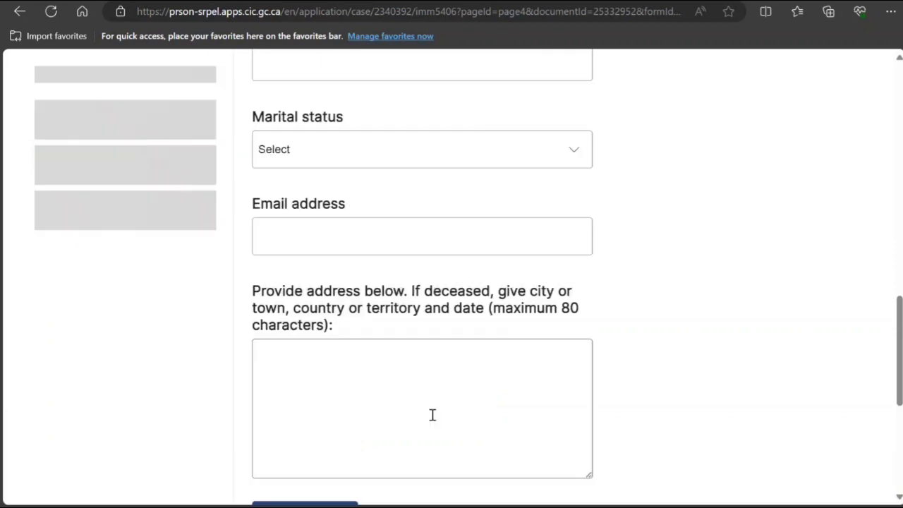
pyautogui.scroll(-6, 441, 380)
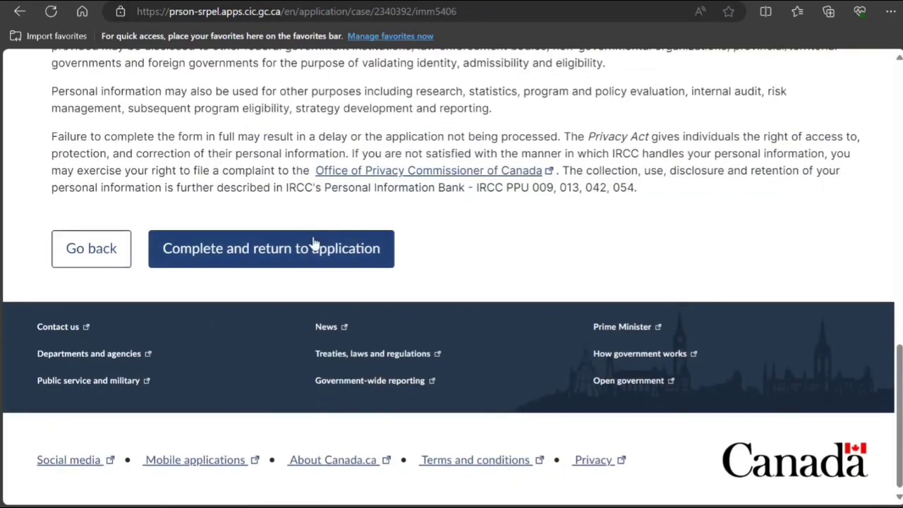
pyautogui.click(312, 244)
pyautogui.scroll(-2, 314, 242)
pyautogui.scroll(-2, 315, 242)
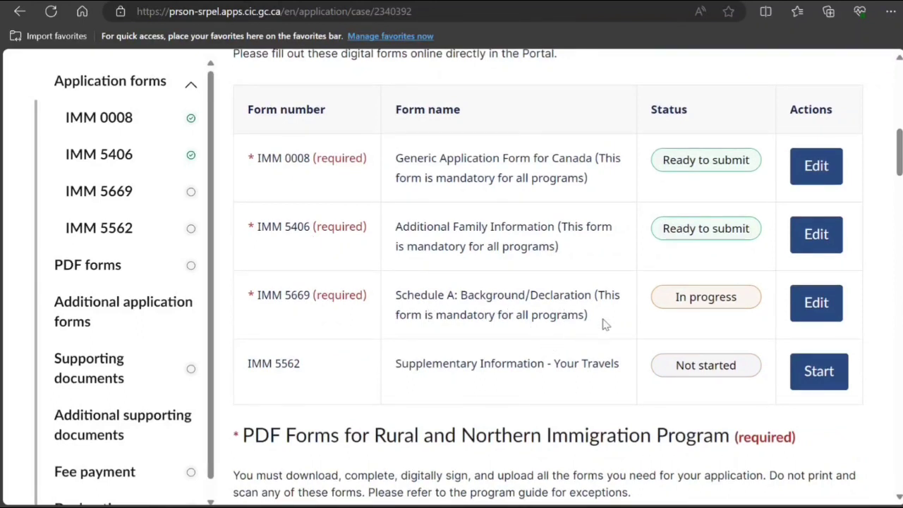
# Edit the IMM 5669 Schedule A form from Digital Forms, then the applicant's row.
pyautogui.click(816, 310)
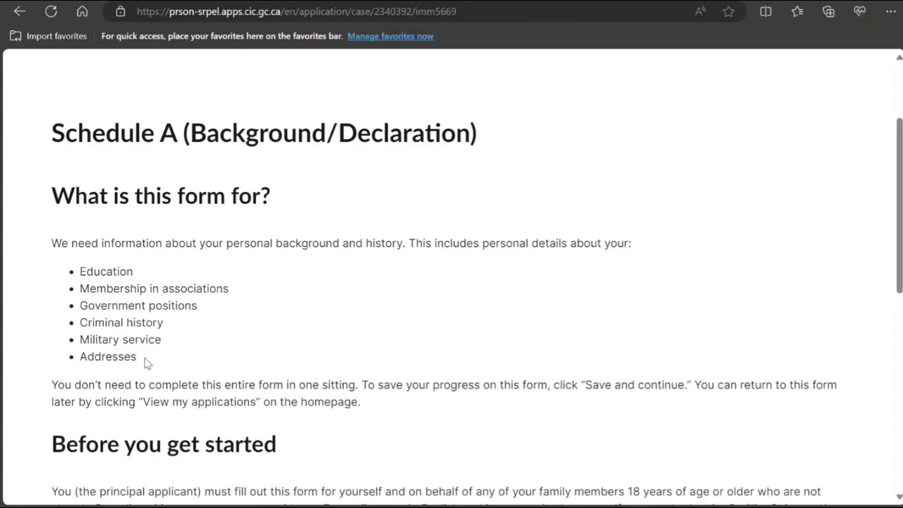
pyautogui.scroll(-6, 145, 362)
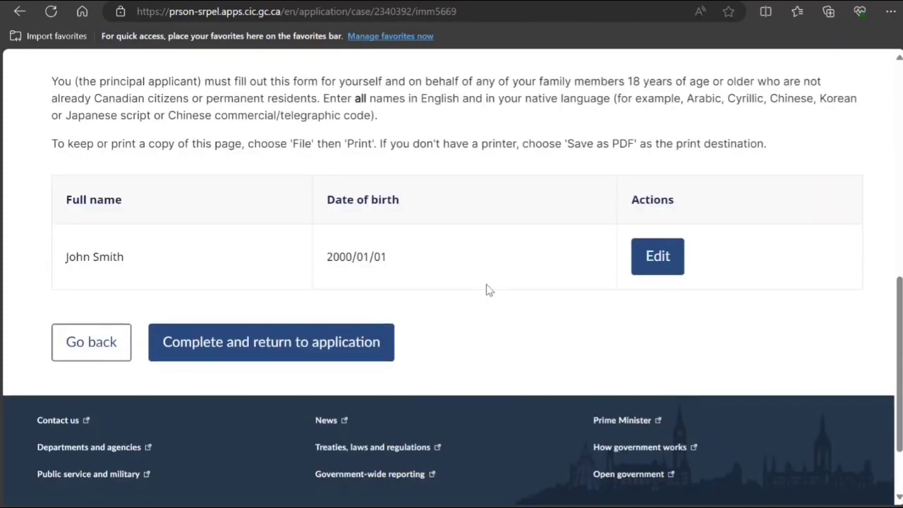
pyautogui.click(659, 261)
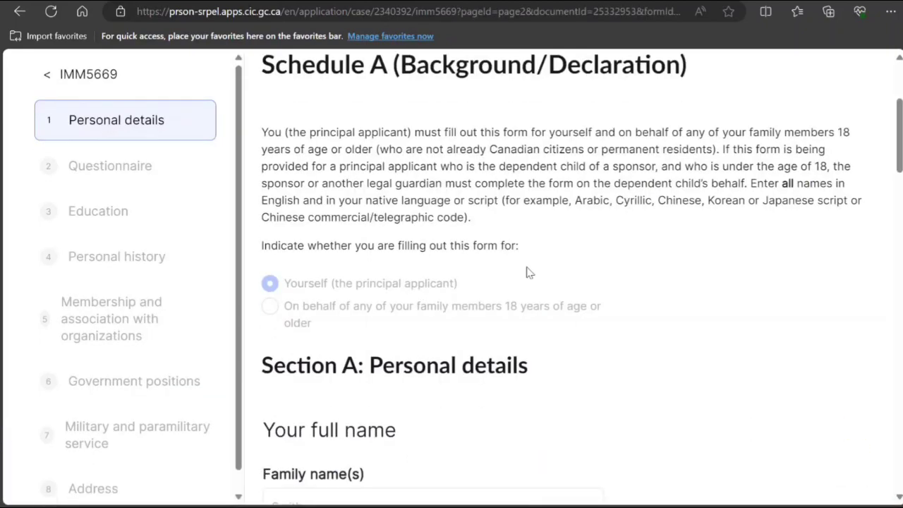
pyautogui.scroll(-5, 529, 273)
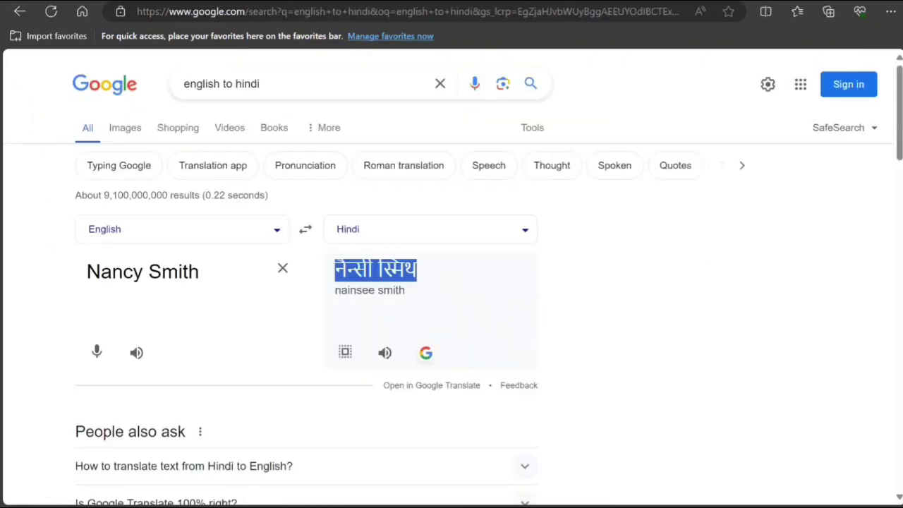
# Translate the applicant's first name into Hindi, copy the result, and return to the Full name field.
pyautogui.tripleClick(142, 277)
pyautogui.moveTo(142, 276)
pyautogui.mouseDown()
pyautogui.moveTo(49, 286)
pyautogui.moveTo(151, 275)
pyautogui.mouseUp()
pyautogui.press('BackSpace')
pyautogui.press('BackSpace')
pyautogui.press('BackSpace')
pyautogui.press('BackSpace')
pyautogui.press('BackSpace')
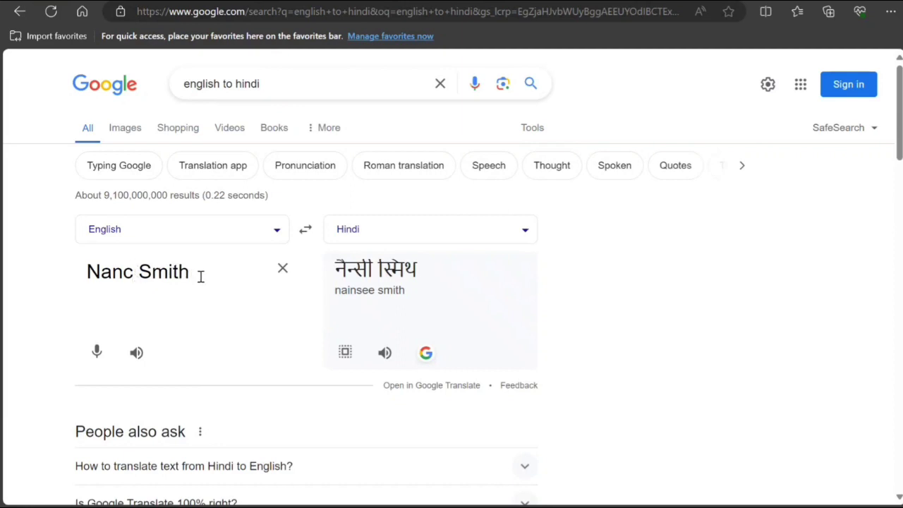
pyautogui.write('John')
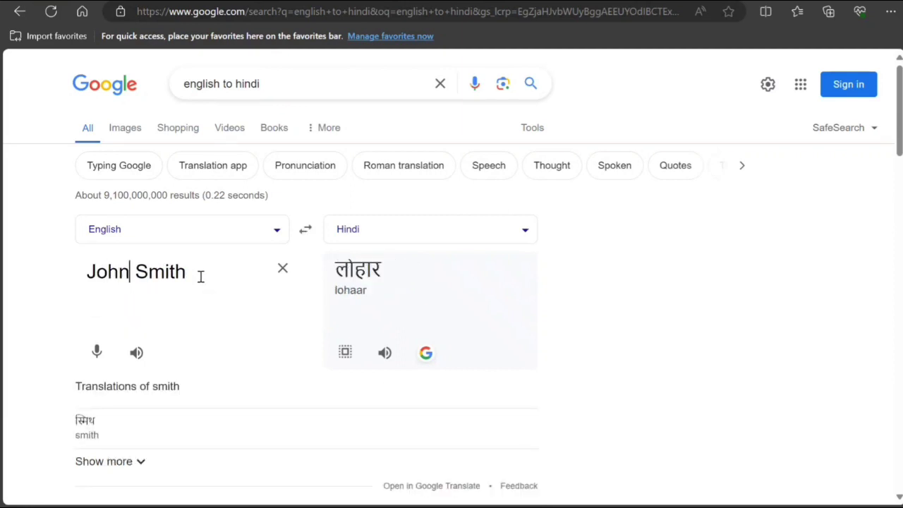
pyautogui.click(346, 352)
pyautogui.hotkey('ctrl', 'c')
pyautogui.click(375, 308)
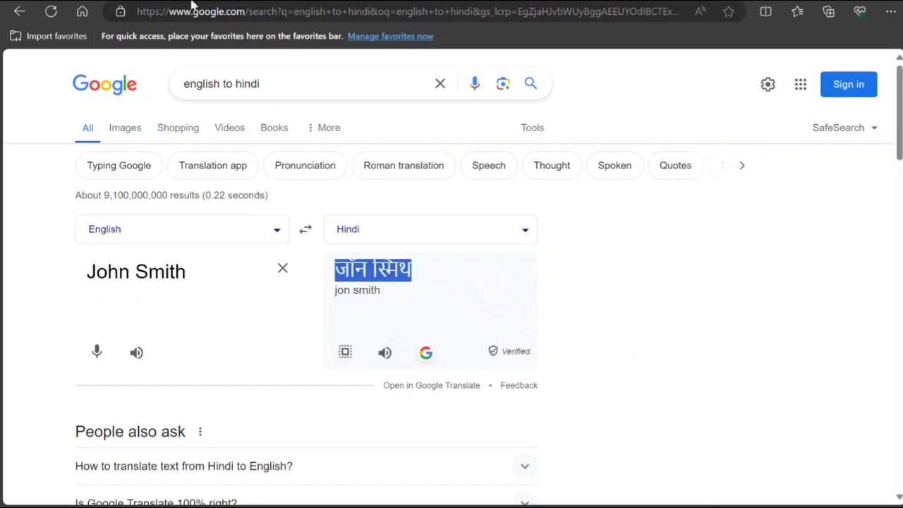
pyautogui.hotkey('ctrl', 'Tab')
pyautogui.click(289, 358)
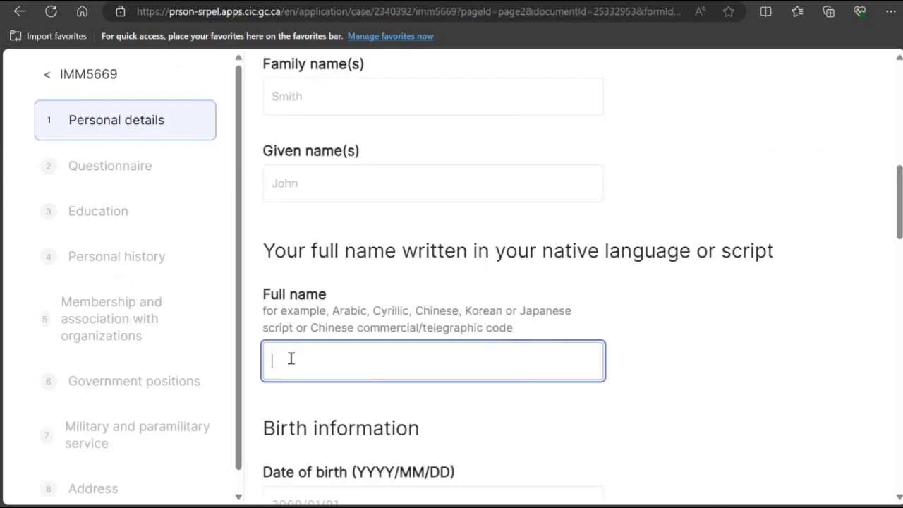
# Paste the Hindi name as the native-script full name and enter the father's given name.
pyautogui.hotkey('ctrl', 'v')
pyautogui.scroll(-6, 292, 360)
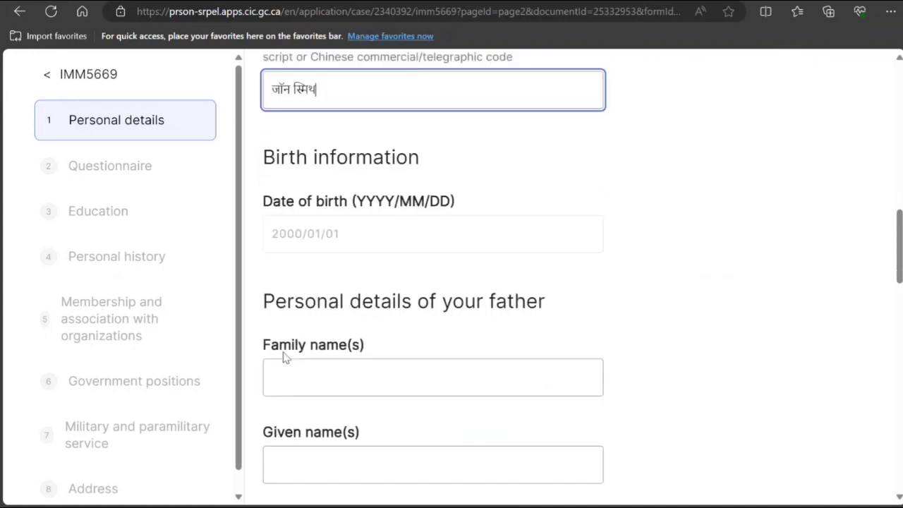
pyautogui.click(338, 240)
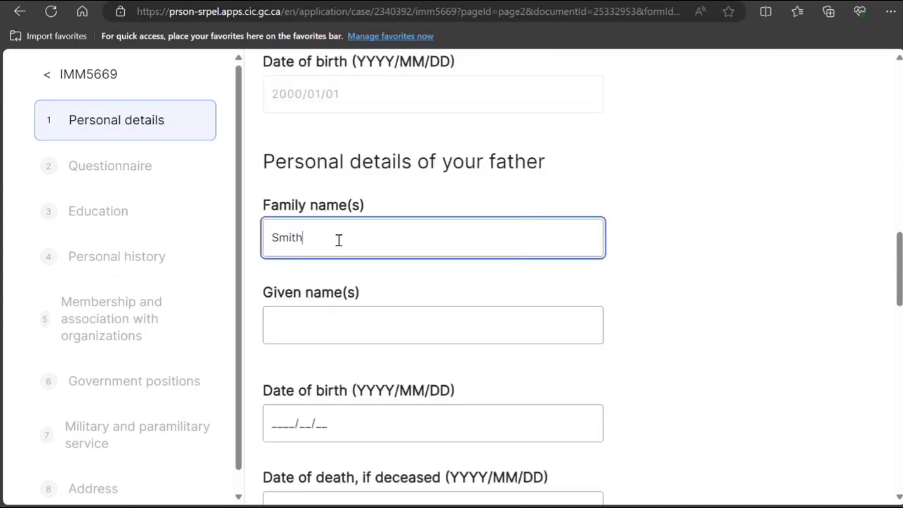
pyautogui.click(317, 326)
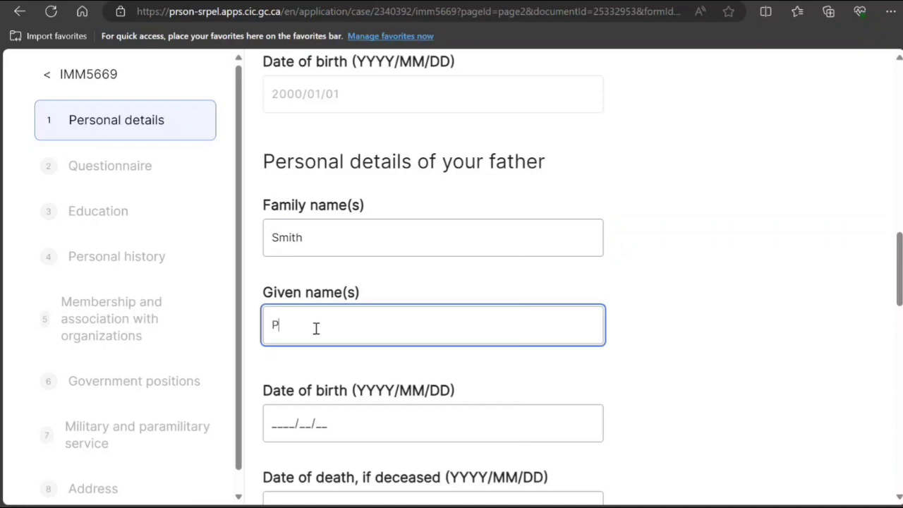
pyautogui.write('Peter')
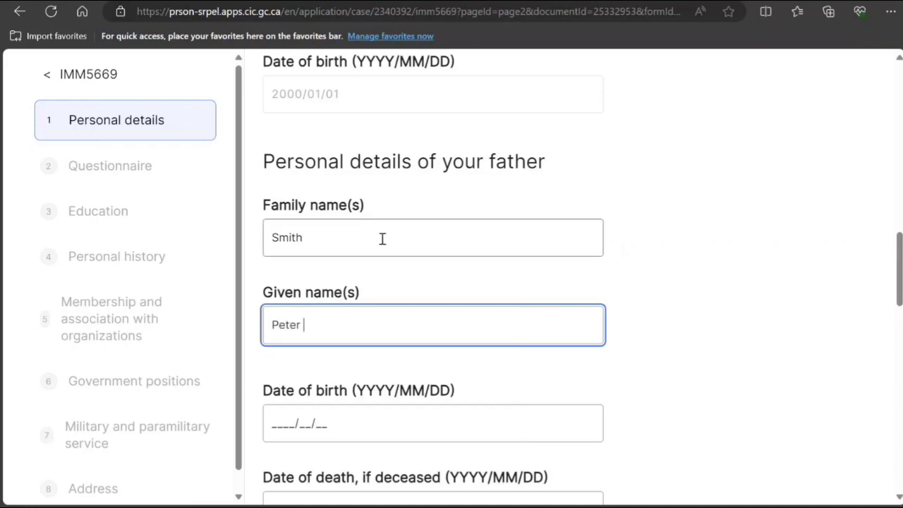
# Append the Hindi surname to the father's family name, removing the extra Hindi first name.
pyautogui.click(382, 241)
pyautogui.hotkey('ctrl', 'v')
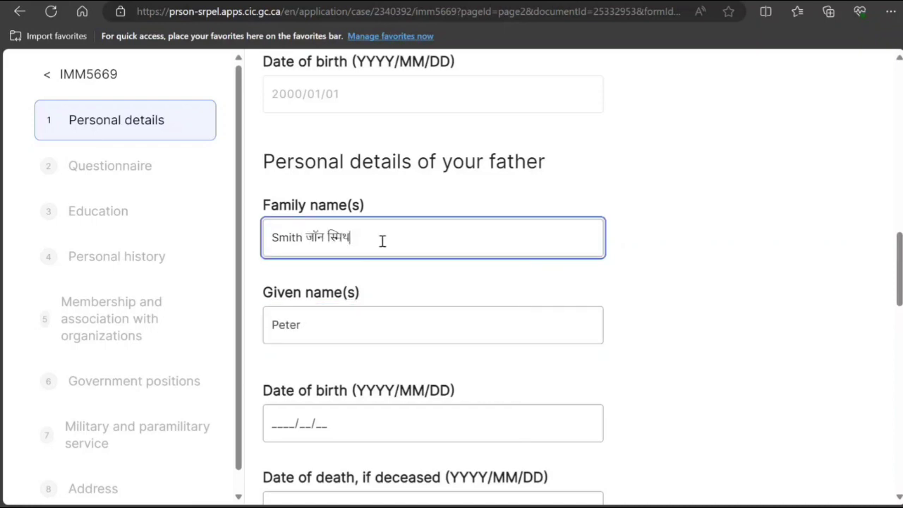
pyautogui.click(328, 237)
pyautogui.press('BackSpace')
pyautogui.press('BackSpace')
pyautogui.press('BackSpace')
pyautogui.press('BackSpace')
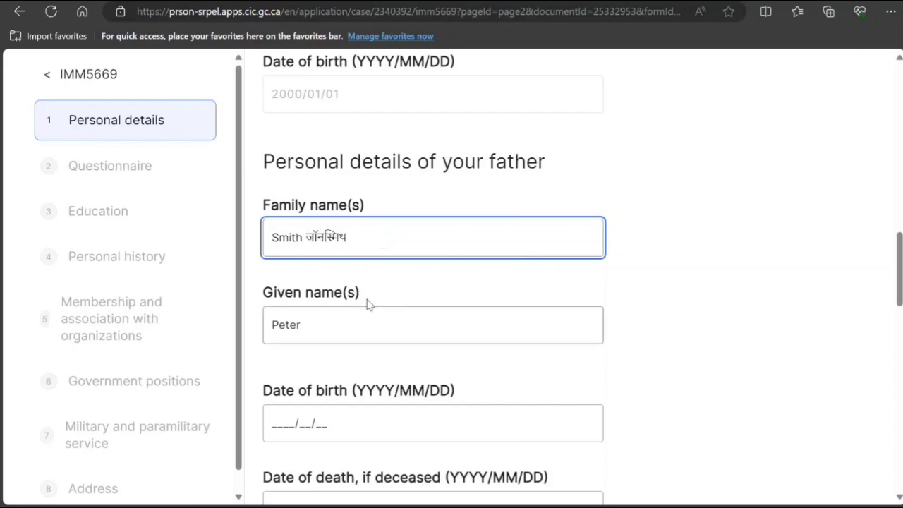
# Review the native-script name instructions and recheck the father's given name against the translation.
pyautogui.scroll(9, 395, 289)
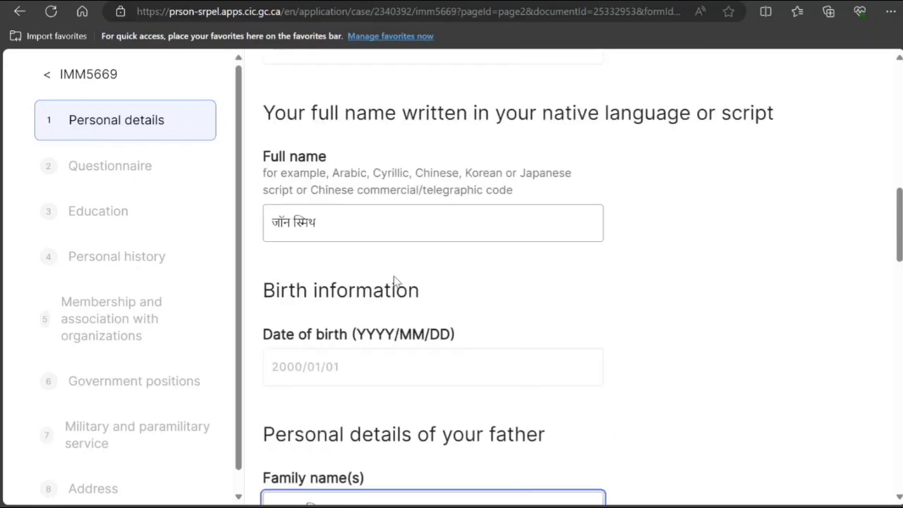
pyautogui.scroll(2, 395, 282)
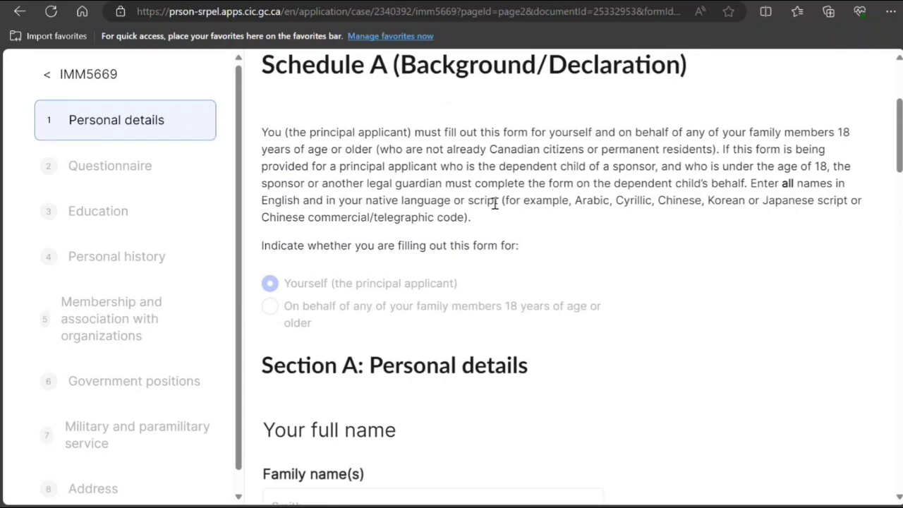
pyautogui.moveTo(493, 203); pyautogui.dragTo(828, 204)
pyautogui.moveTo(751, 185); pyautogui.dragTo(759, 201)
pyautogui.scroll(-11, 581, 305)
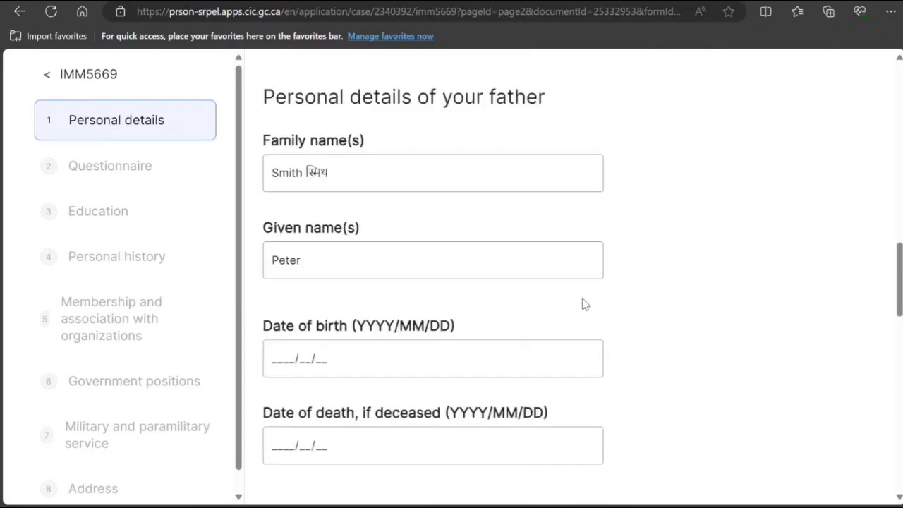
pyautogui.scroll(-12, 583, 305)
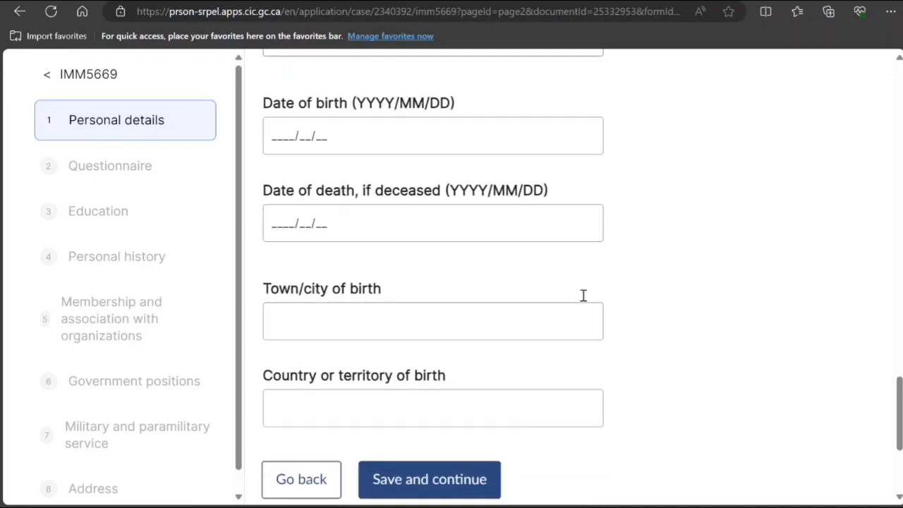
pyautogui.scroll(-3, 583, 296)
pyautogui.scroll(10, 583, 298)
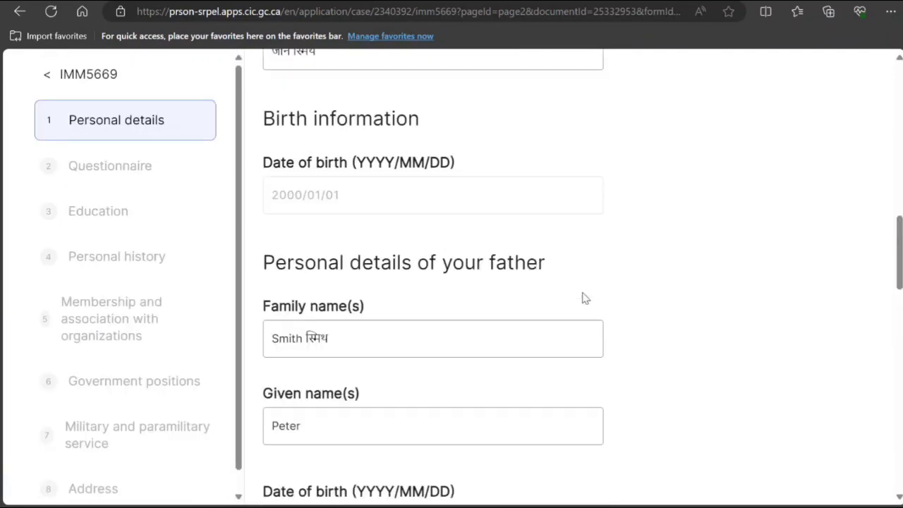
pyautogui.scroll(-2, 564, 295)
pyautogui.click(377, 305)
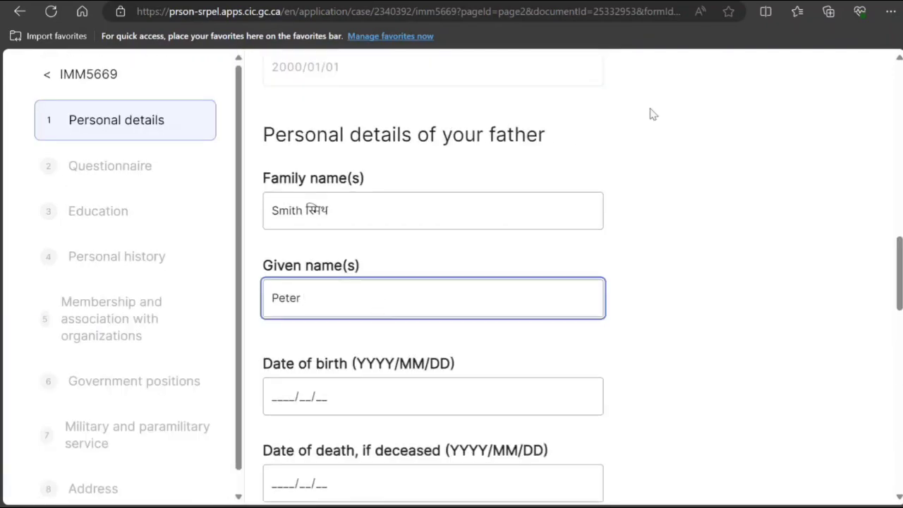
pyautogui.hotkey('ctrl', 'Tab')
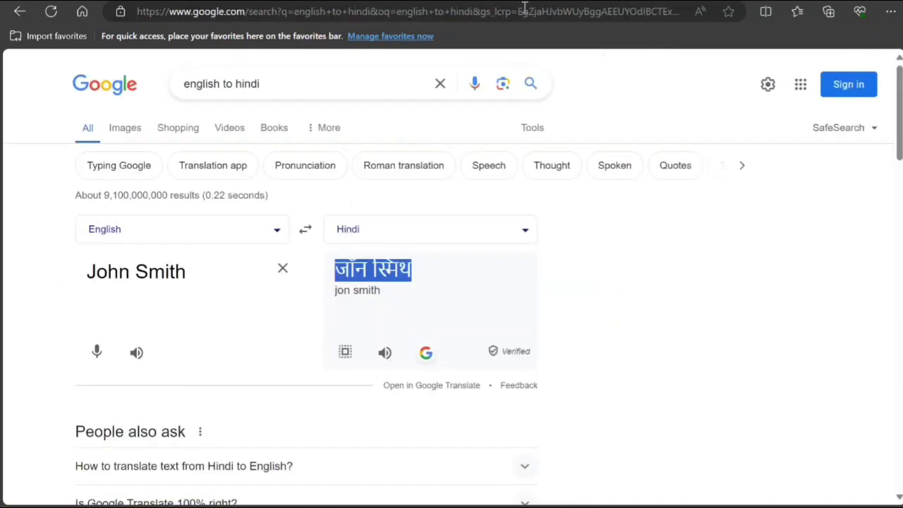
pyautogui.hotkey('ctrl', 'Tab')
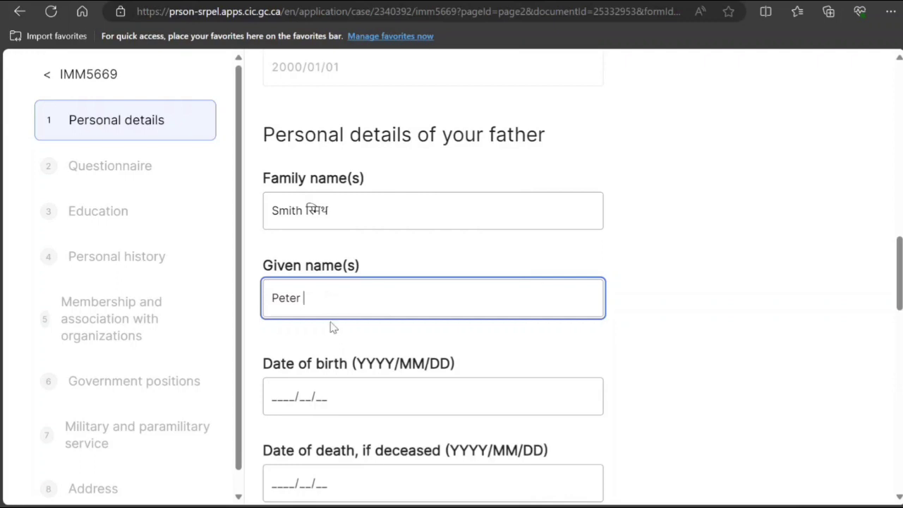
pyautogui.scroll(-1, 316, 344)
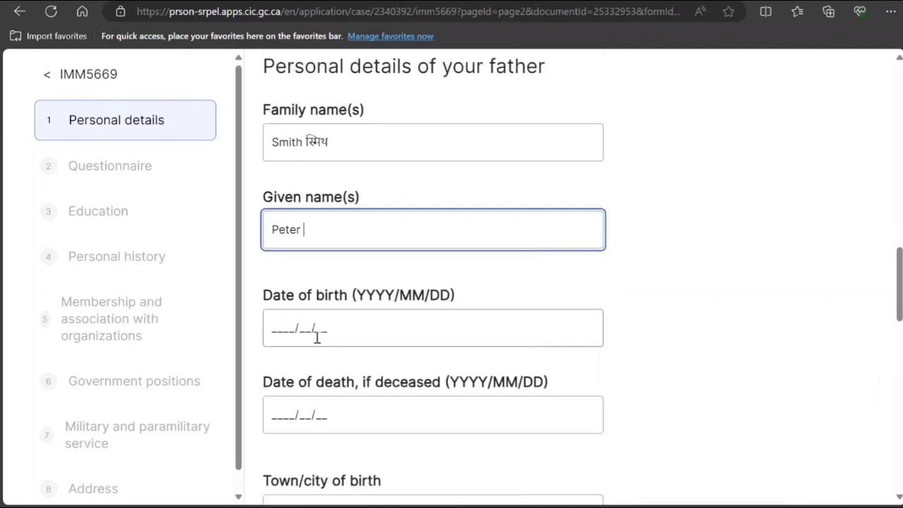
pyautogui.click(278, 328)
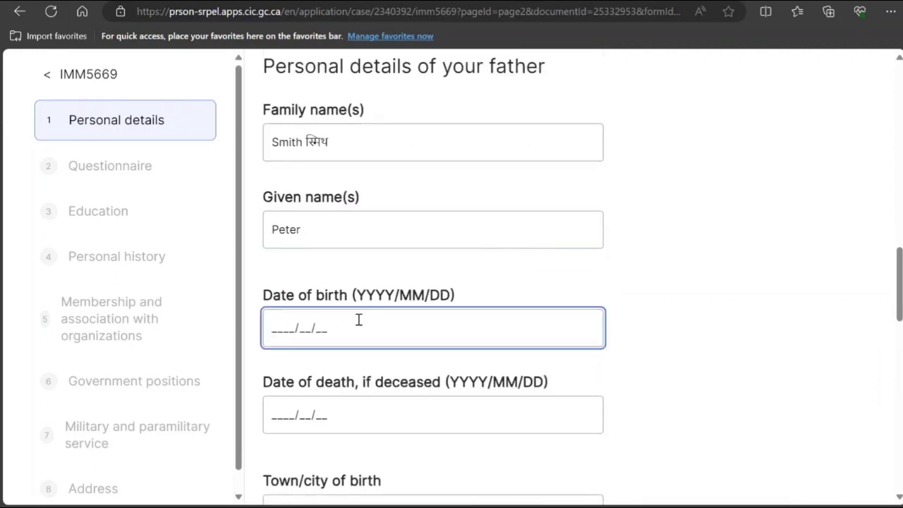
pyautogui.write('1974/10/19')
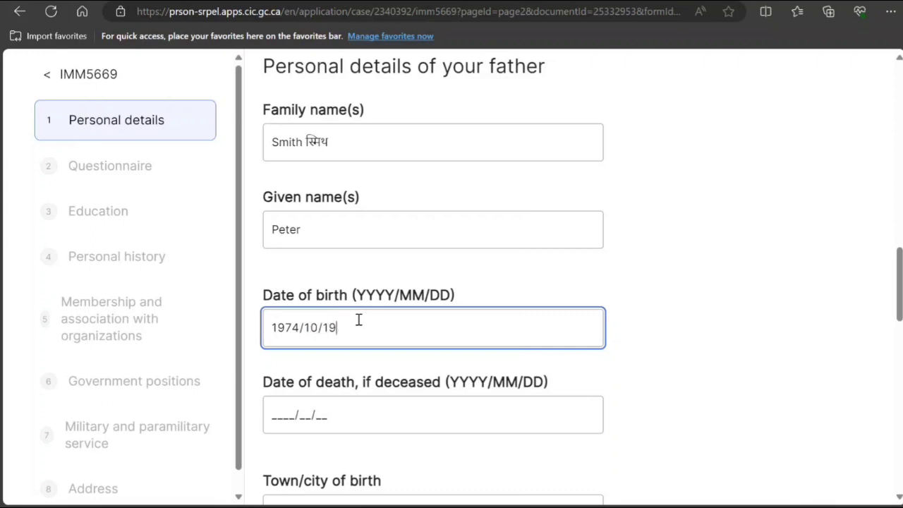
pyautogui.scroll(-2, 270, 303)
pyautogui.scroll(-1, 346, 317)
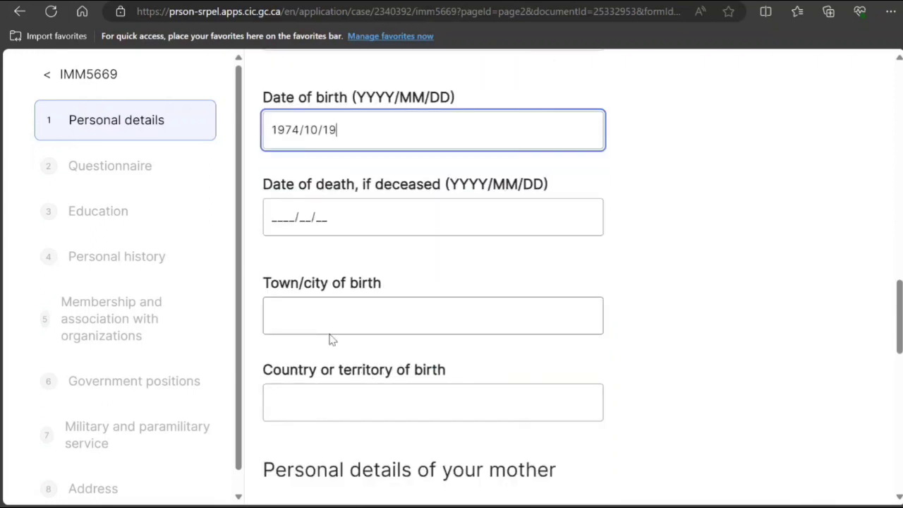
pyautogui.scroll(-1, 333, 325)
# Enter New Delhi as the father's town of birth.
pyautogui.click(335, 308)
pyautogui.write('New Delhi')
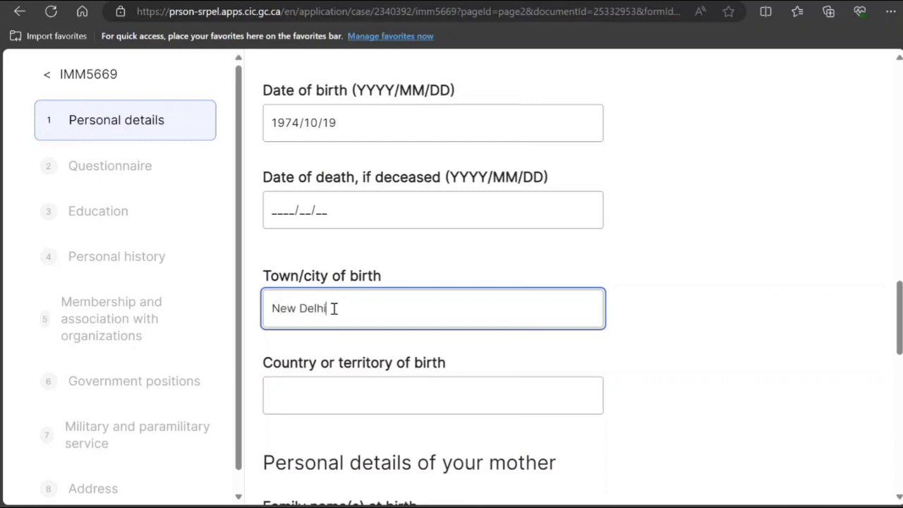
pyautogui.scroll(-1, 344, 352)
pyautogui.click(348, 320)
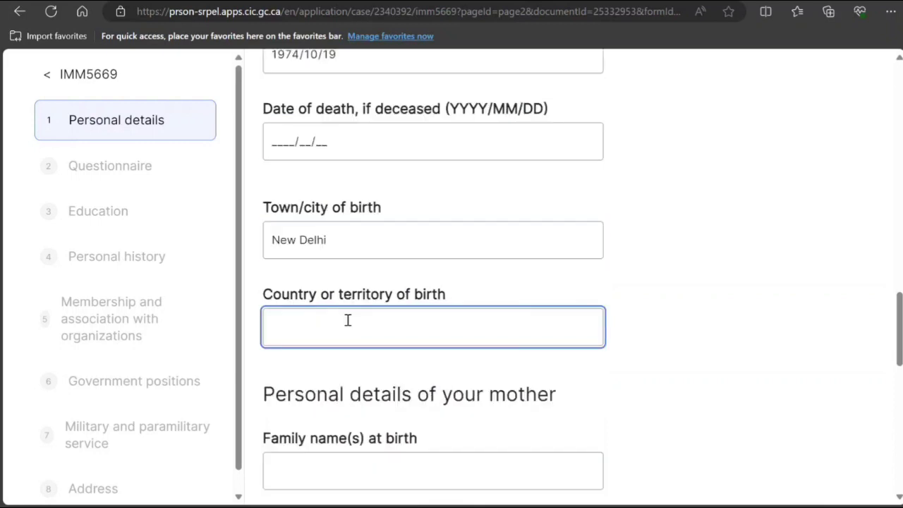
# Set the father's birth country to India and enter the mother's family and given names.
pyautogui.write('India')
pyautogui.scroll(-1, 218, 95)
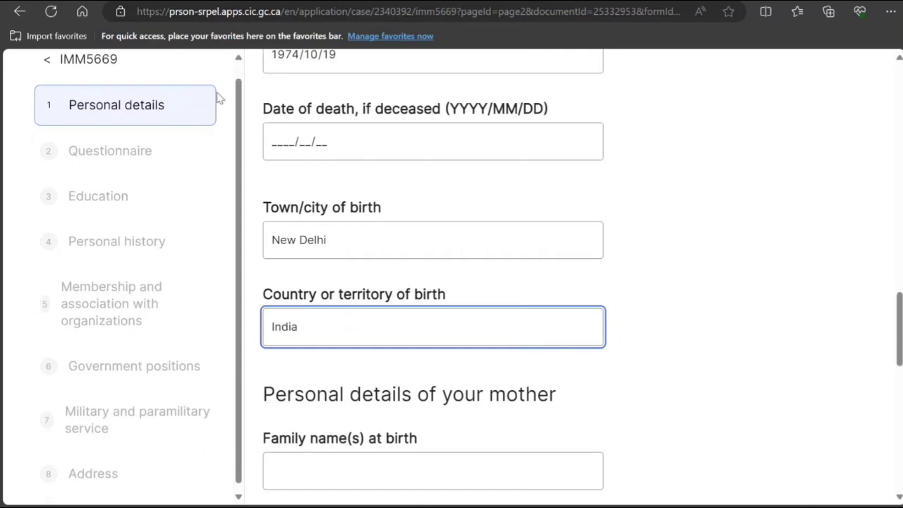
pyautogui.scroll(-3, 386, 192)
pyautogui.click(364, 272)
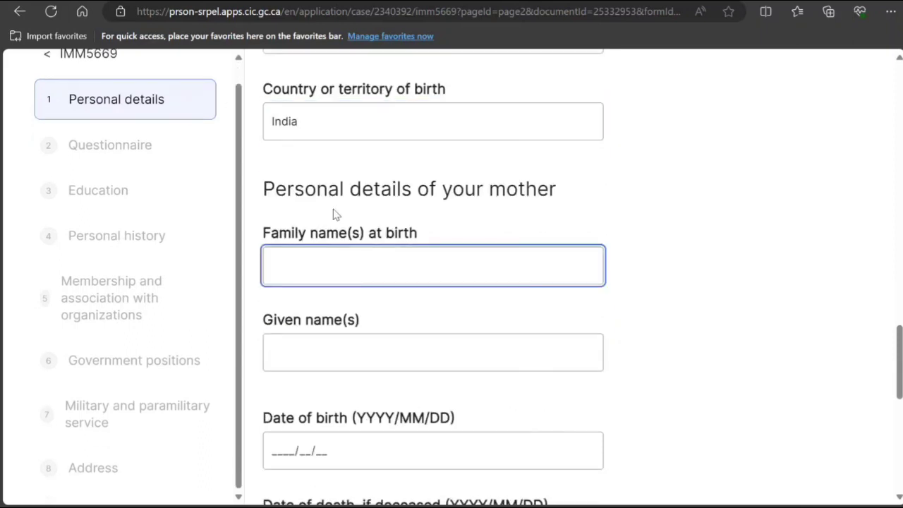
pyautogui.write('Smith')
pyautogui.click(289, 352)
pyautogui.write('N')
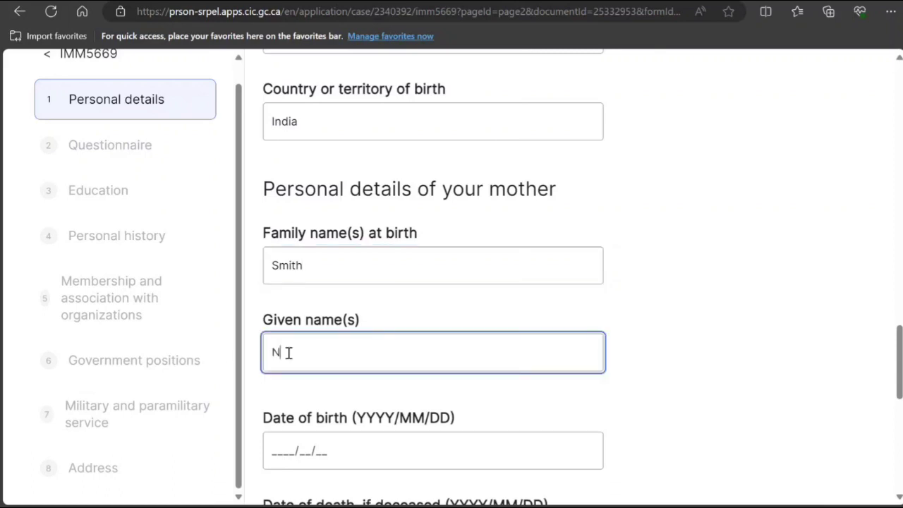
pyautogui.write('ancy')
pyautogui.click(324, 265)
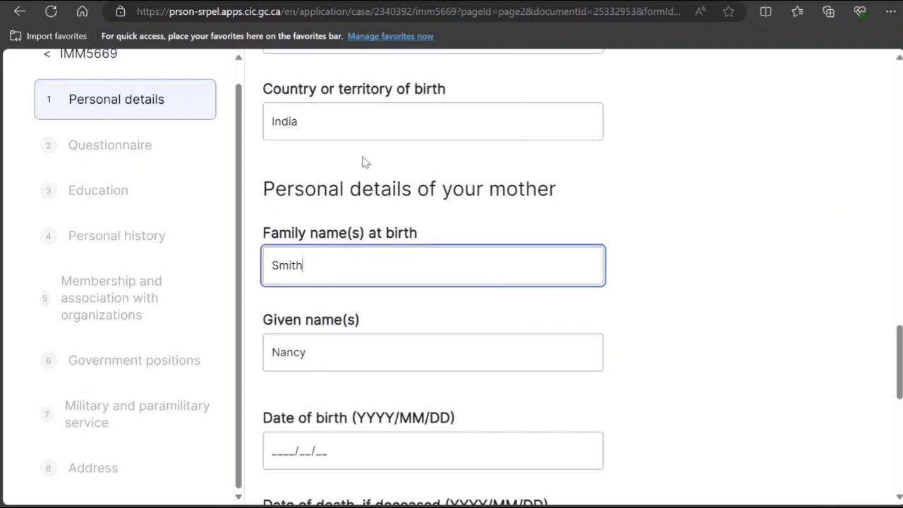
pyautogui.scroll(5, 365, 161)
pyautogui.scroll(-5, 367, 204)
pyautogui.scroll(-4, 330, 344)
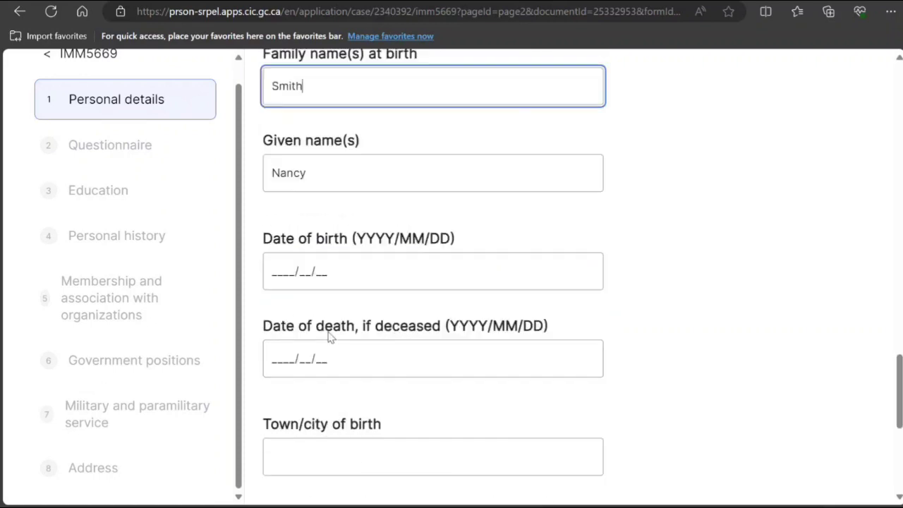
# Record the mother's birth as 1975/10/10 in New Delhi, India, and save the personal details.
pyautogui.click(272, 182)
pyautogui.write('1')
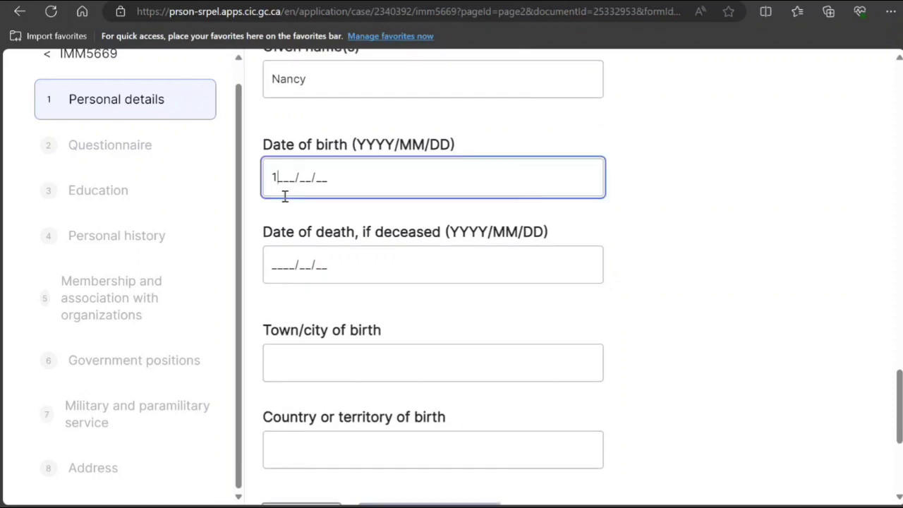
pyautogui.write('975/10/10')
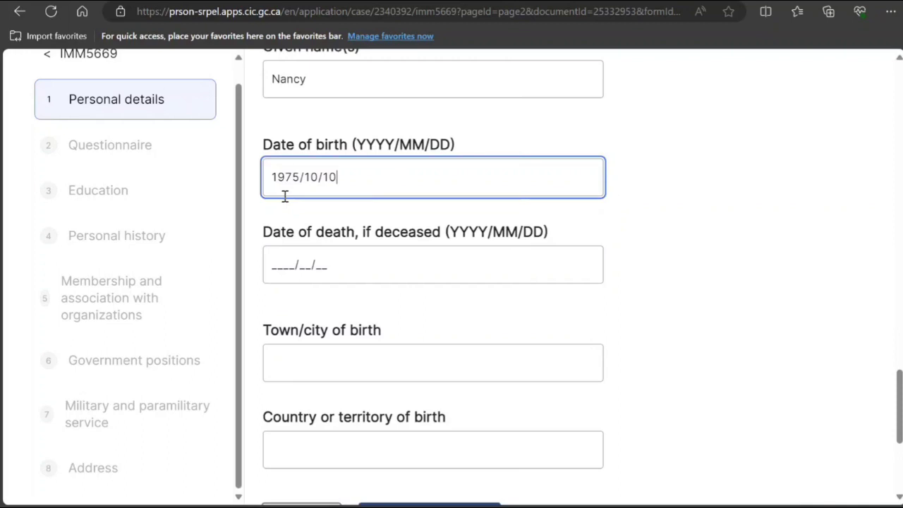
pyautogui.scroll(-2, 373, 346)
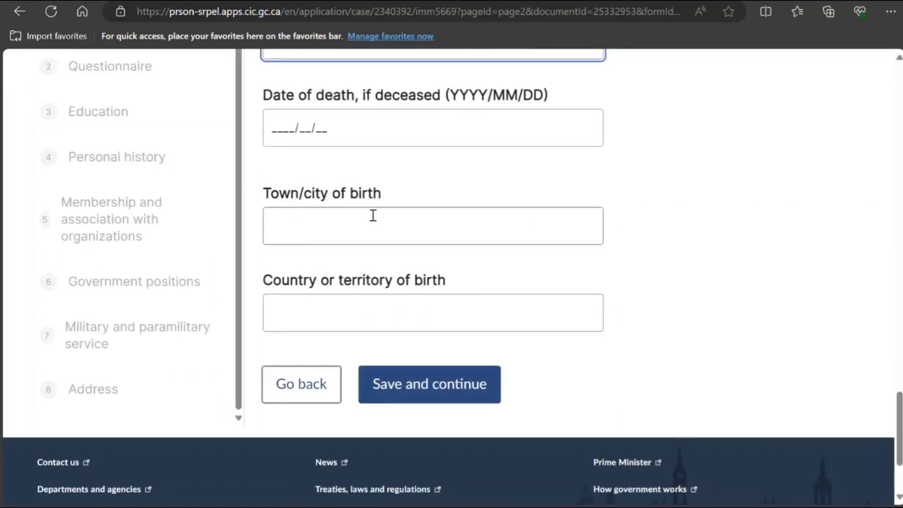
pyautogui.click(360, 230)
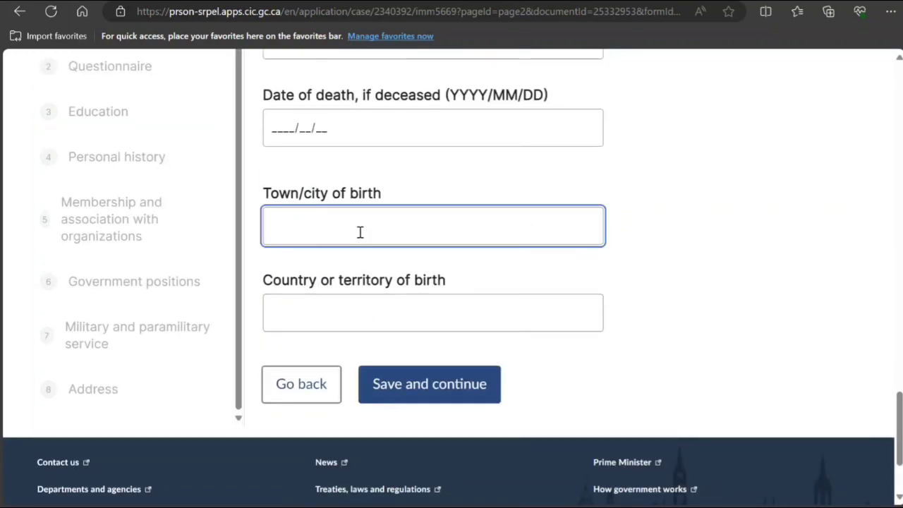
pyautogui.write('New Delhi')
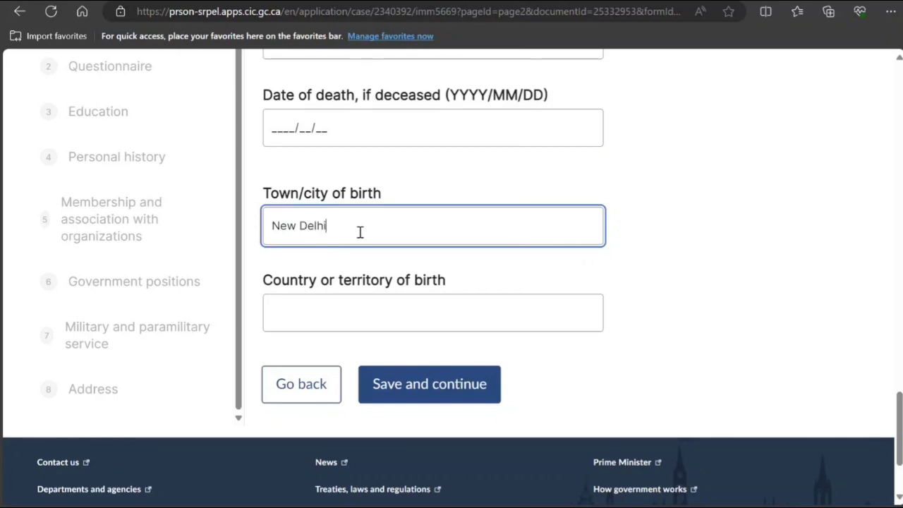
pyautogui.press('Tab')
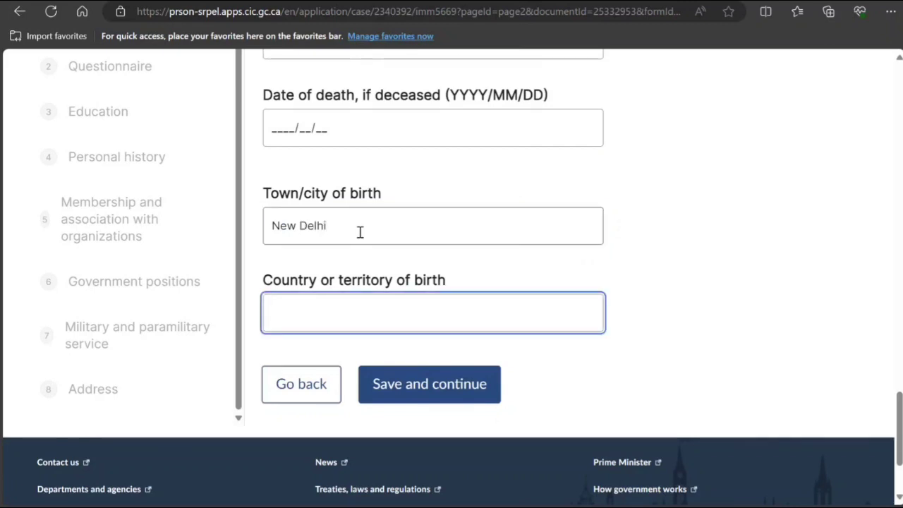
pyautogui.write('India')
pyautogui.click(387, 379)
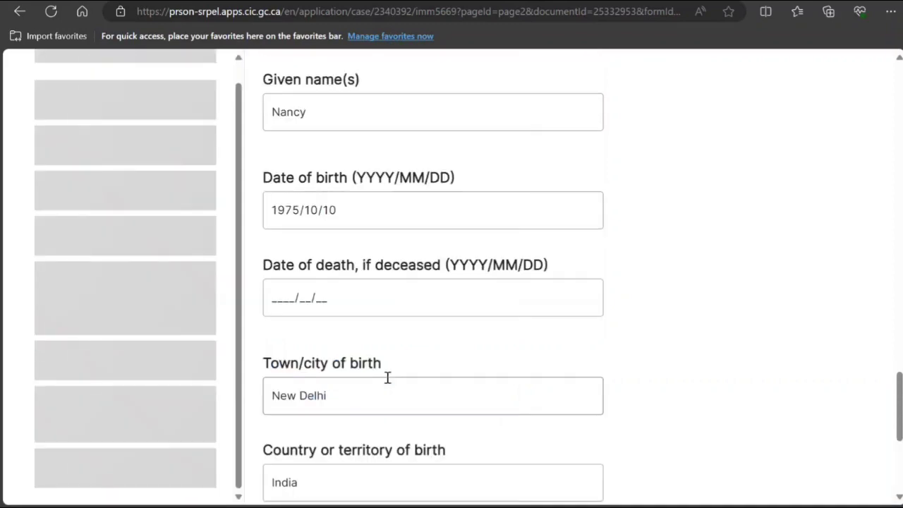
# Answer No to questionnaire questions 1 through 6.
pyautogui.scroll(-1, 387, 376)
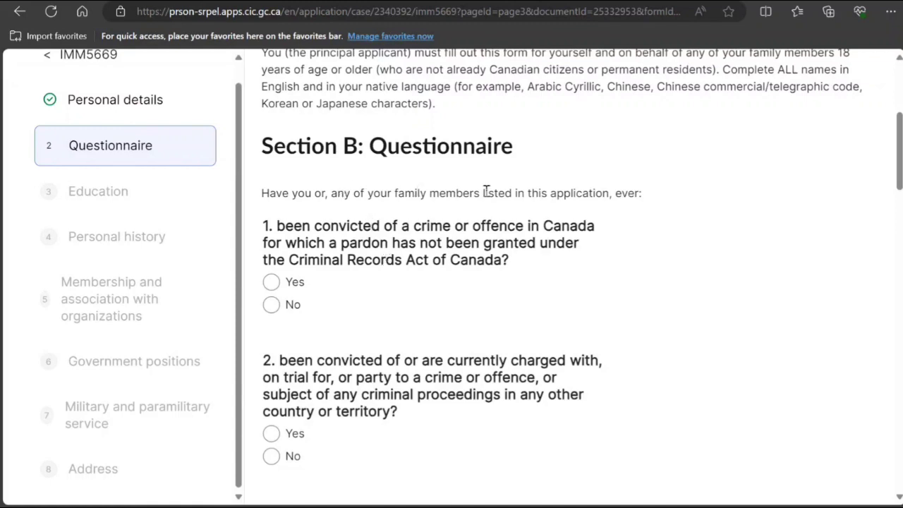
pyautogui.scroll(-1, 387, 275)
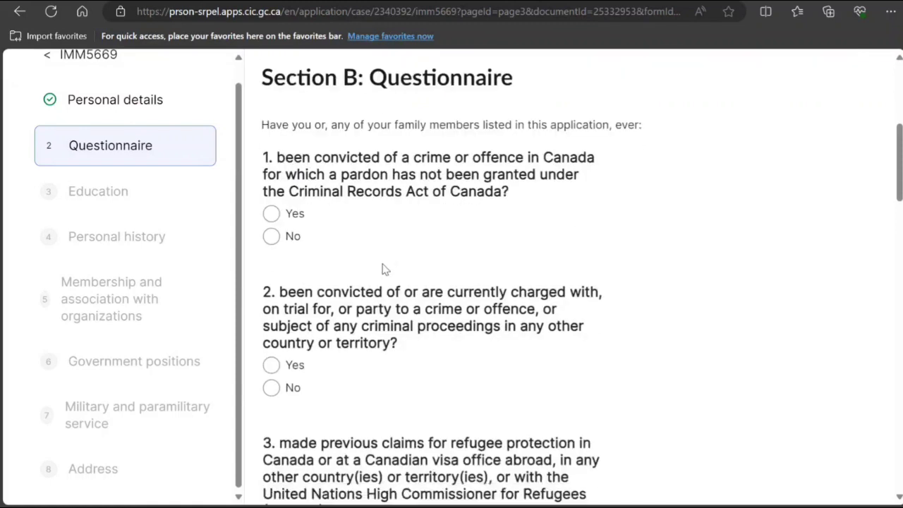
pyautogui.click(272, 236)
pyautogui.click(271, 388)
pyautogui.scroll(-3, 272, 388)
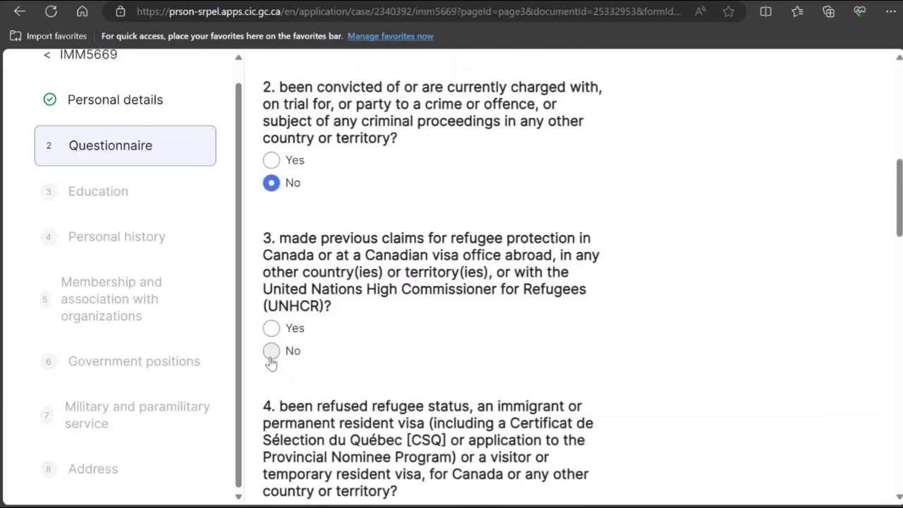
pyautogui.click(271, 352)
pyautogui.scroll(-3, 271, 361)
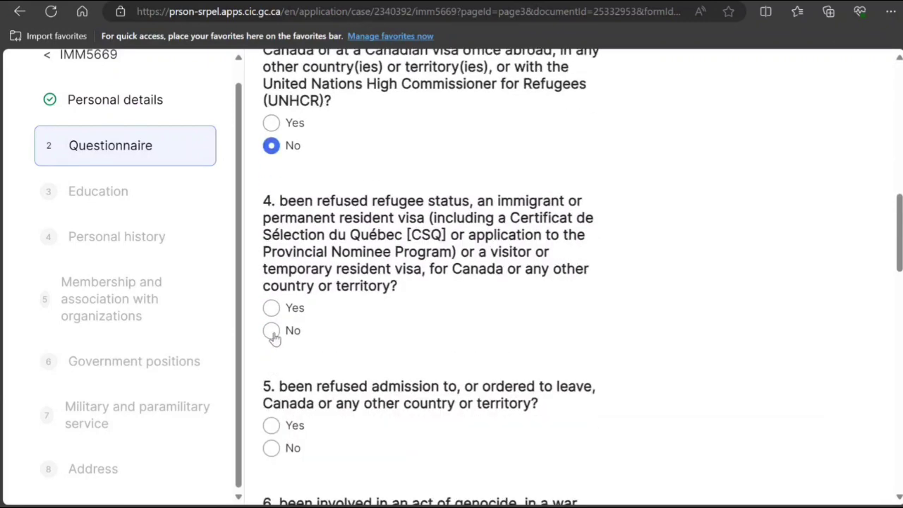
pyautogui.click(272, 332)
pyautogui.click(272, 453)
pyautogui.scroll(-3, 272, 457)
pyautogui.click(269, 374)
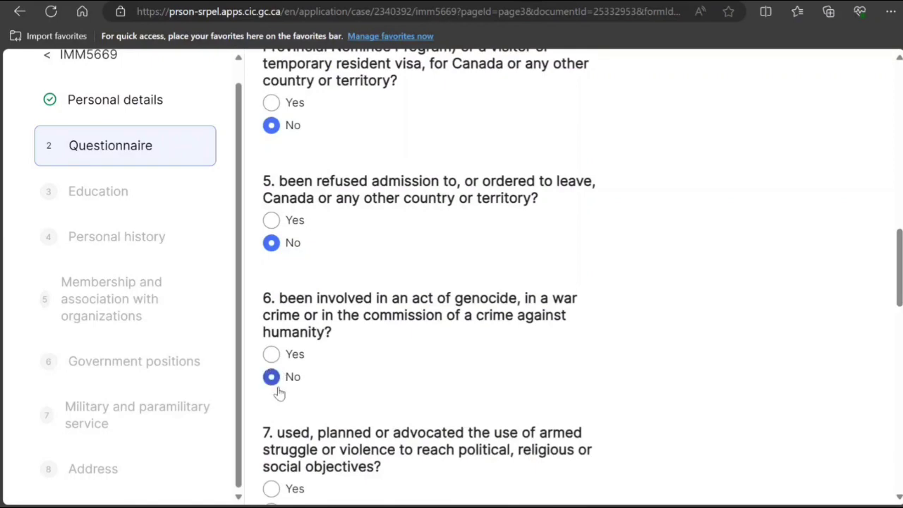
# Answer No to questions 7 through 11 and save the questionnaire.
pyautogui.scroll(-1, 269, 374)
pyautogui.scroll(-2, 287, 404)
pyautogui.click(271, 373)
pyautogui.scroll(-2, 270, 373)
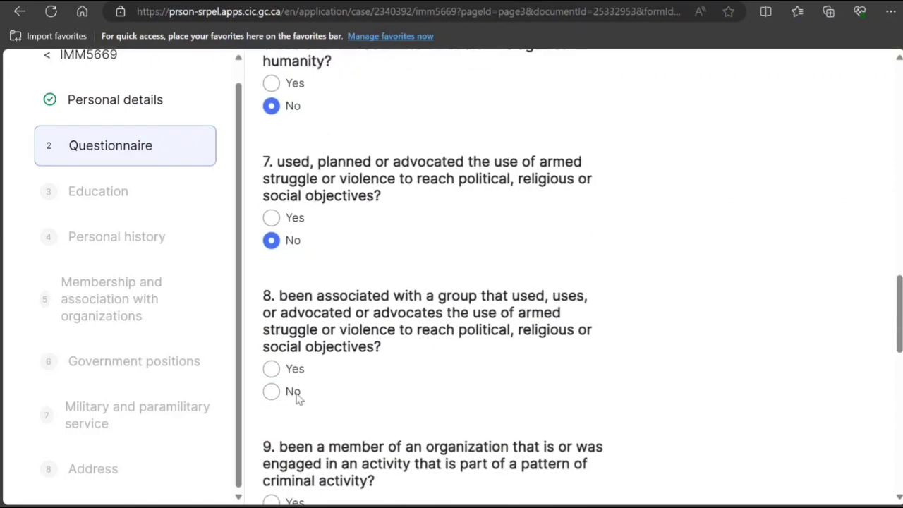
pyautogui.click(271, 389)
pyautogui.scroll(-3, 282, 332)
pyautogui.click(270, 317)
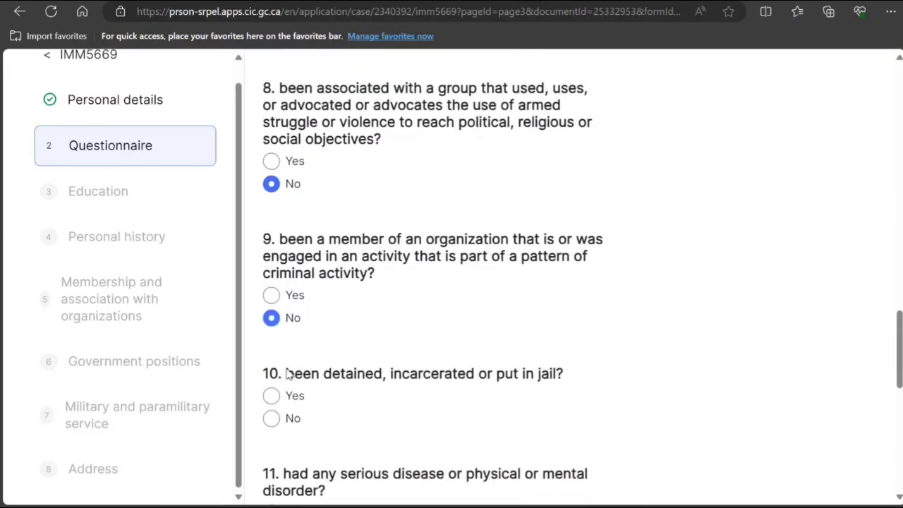
pyautogui.click(271, 419)
pyautogui.scroll(-3, 271, 416)
pyautogui.click(272, 399)
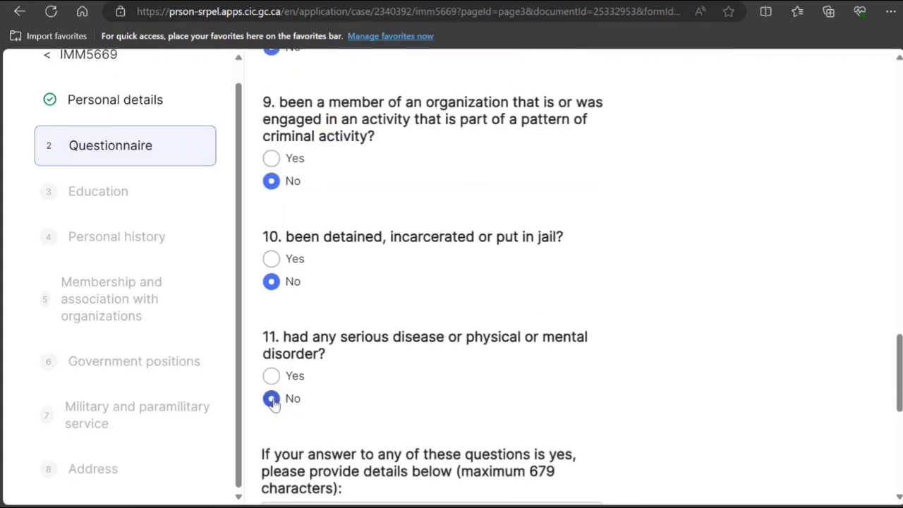
pyautogui.scroll(-3, 277, 367)
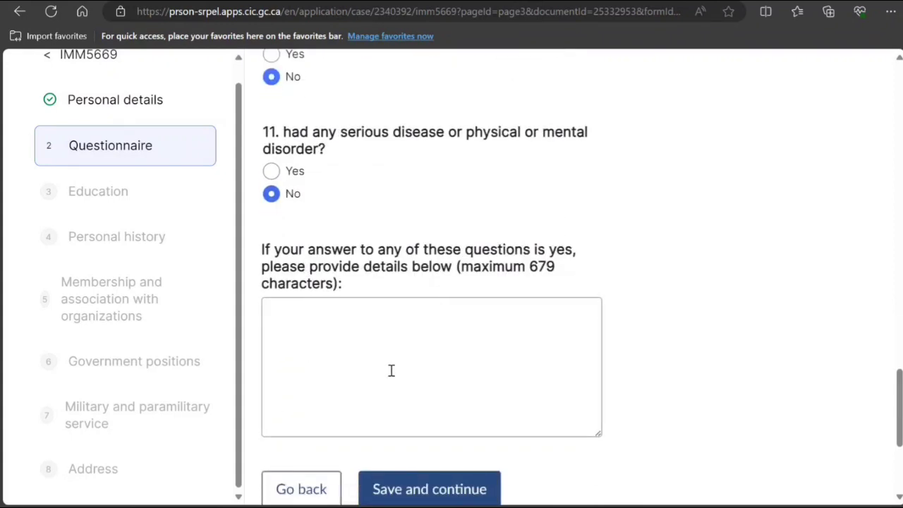
pyautogui.click(427, 487)
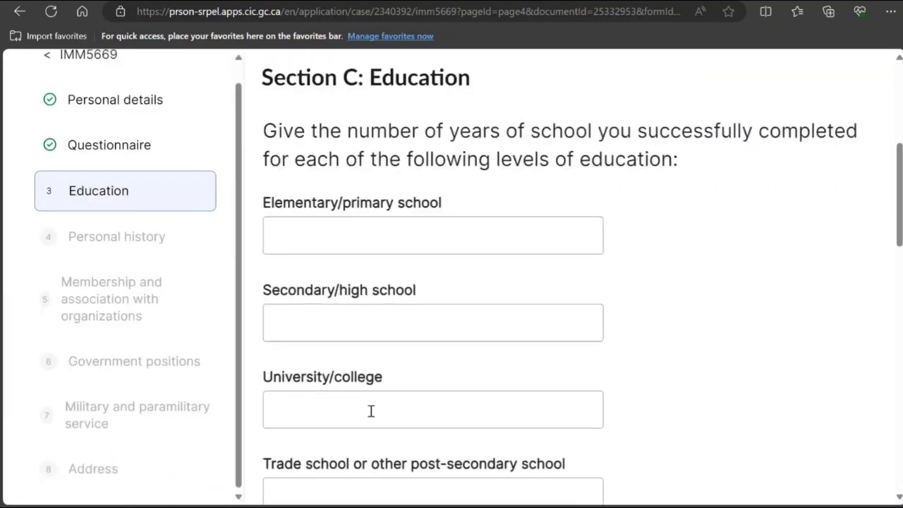
# Enter 5 elementary, 7 secondary and 3 university/college years of schooling.
pyautogui.click(379, 238)
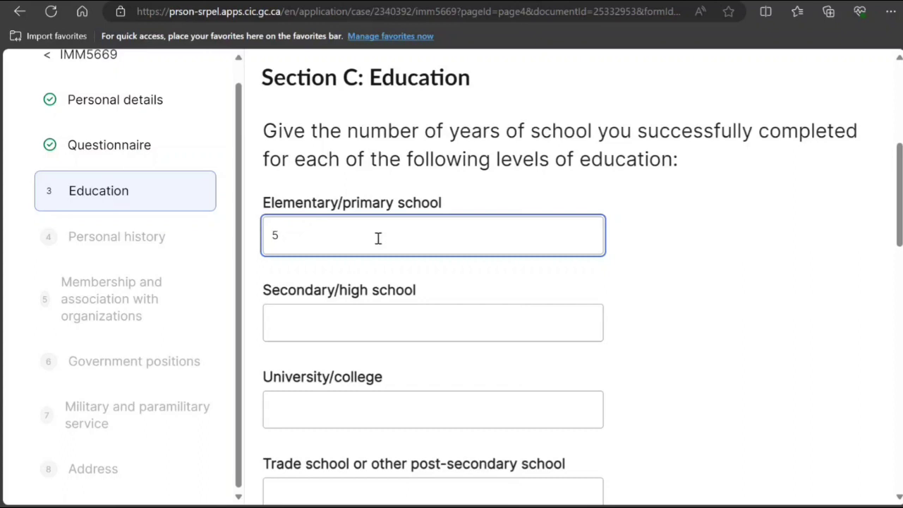
pyautogui.click(375, 325)
pyautogui.write('7')
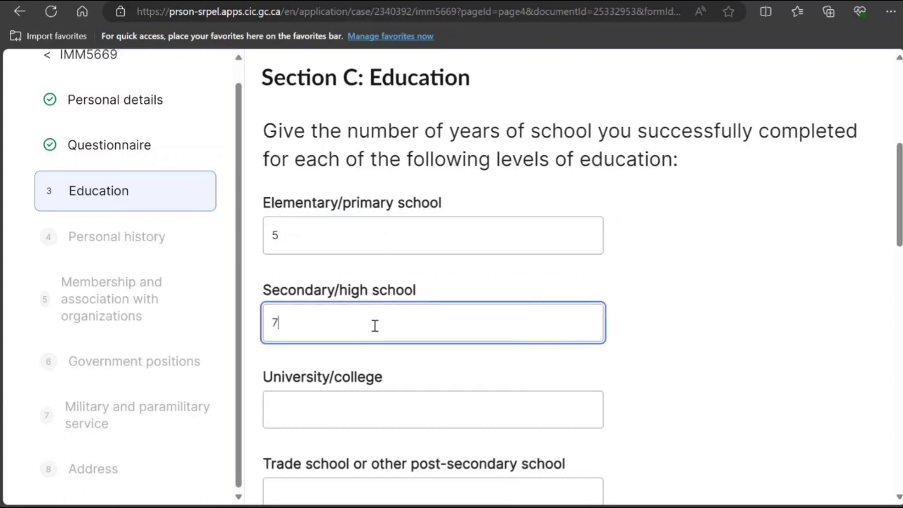
pyautogui.click(317, 416)
pyautogui.write('3')
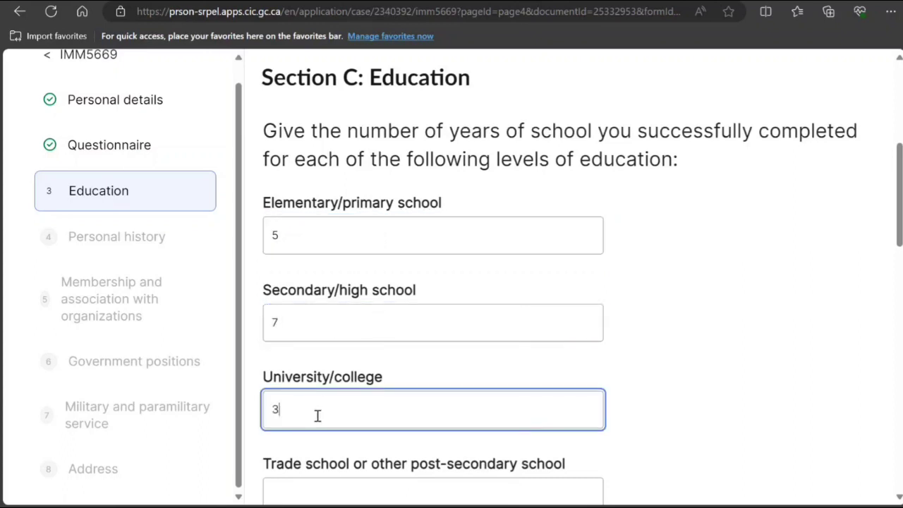
pyautogui.scroll(-6, 317, 415)
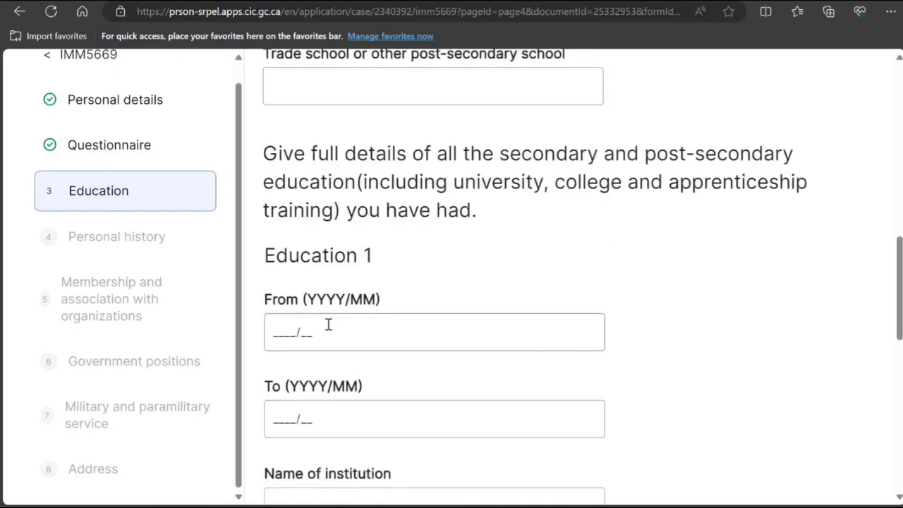
pyautogui.scroll(4, 475, 209)
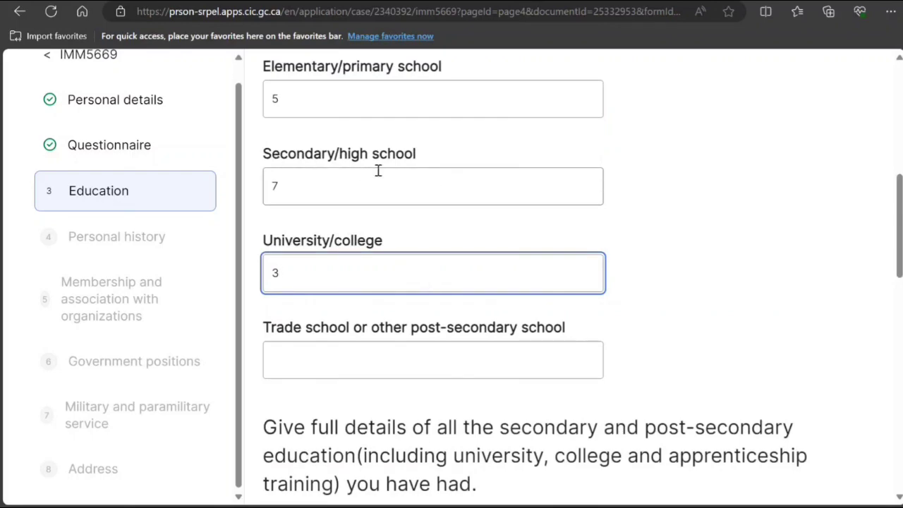
pyautogui.scroll(-12, 376, 254)
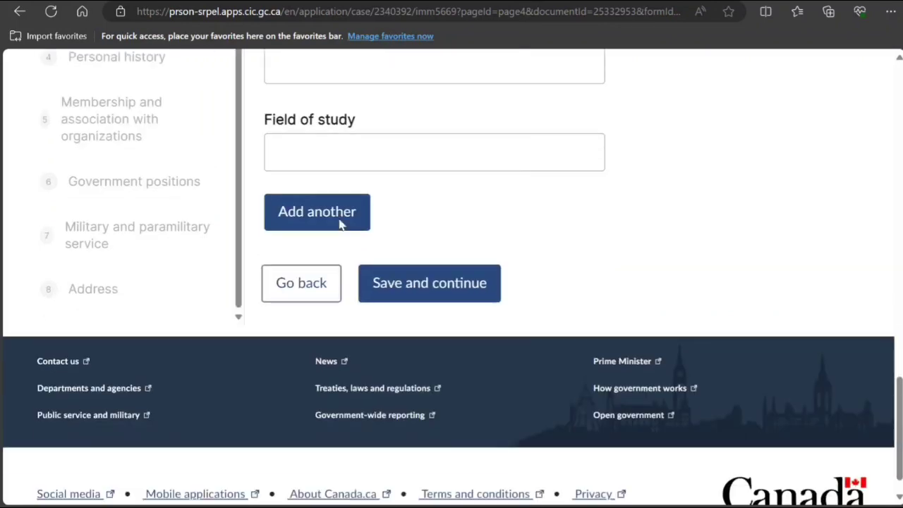
# Create an Education 2 entry, then save the Education section.
pyautogui.click(338, 223)
pyautogui.scroll(8, 475, 273)
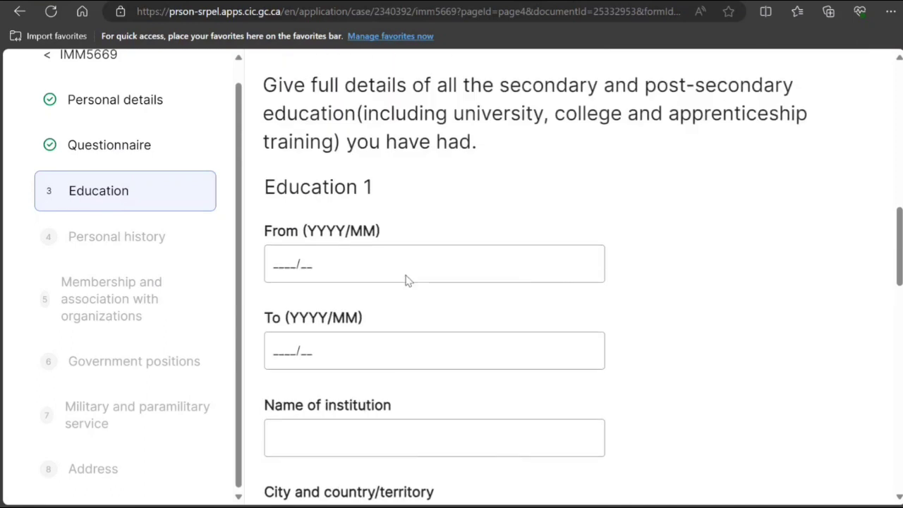
pyautogui.scroll(-3, 334, 402)
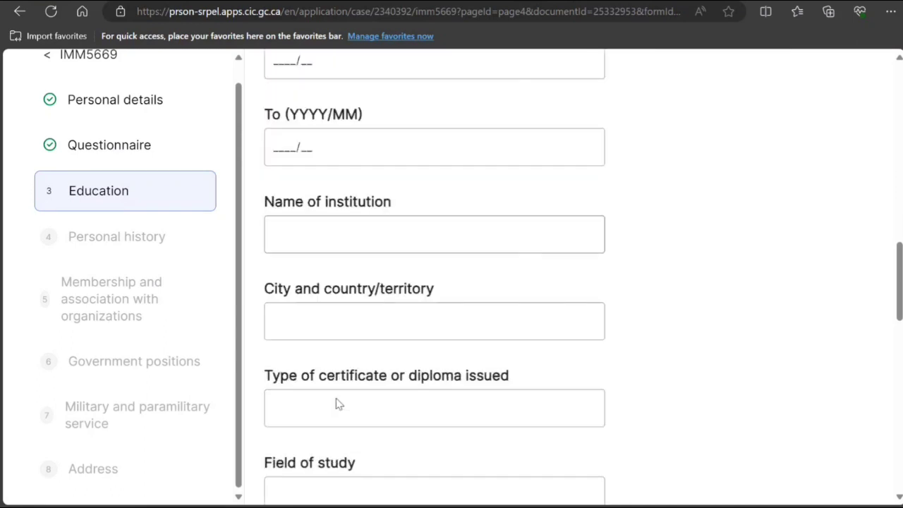
pyautogui.scroll(-6, 336, 403)
pyautogui.scroll(1, 346, 367)
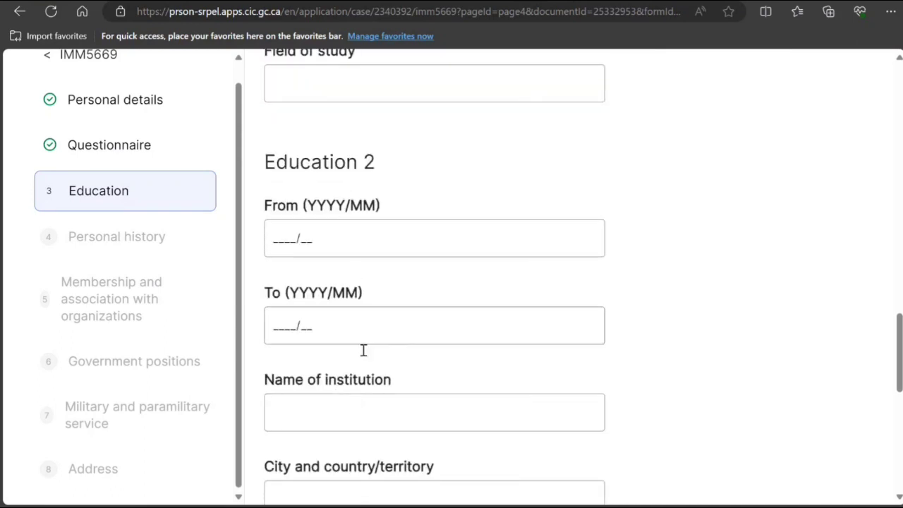
pyautogui.scroll(12, 365, 366)
pyautogui.scroll(-9, 367, 360)
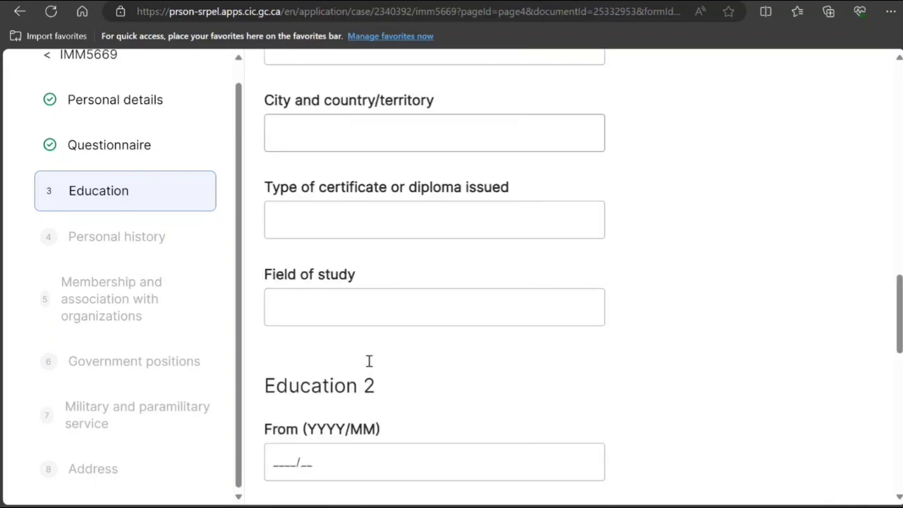
pyautogui.scroll(-7, 368, 360)
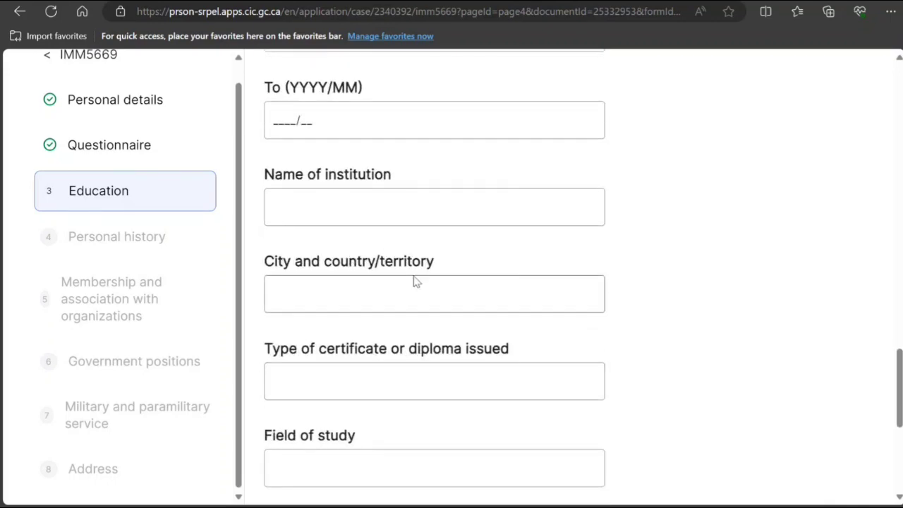
pyautogui.scroll(13, 415, 289)
pyautogui.scroll(-3, 348, 223)
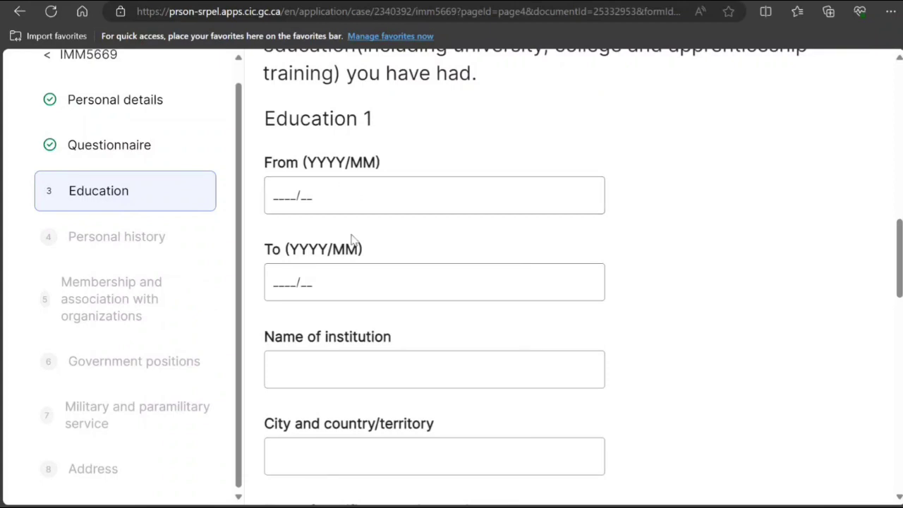
pyautogui.scroll(-3, 351, 240)
pyautogui.scroll(-4, 344, 268)
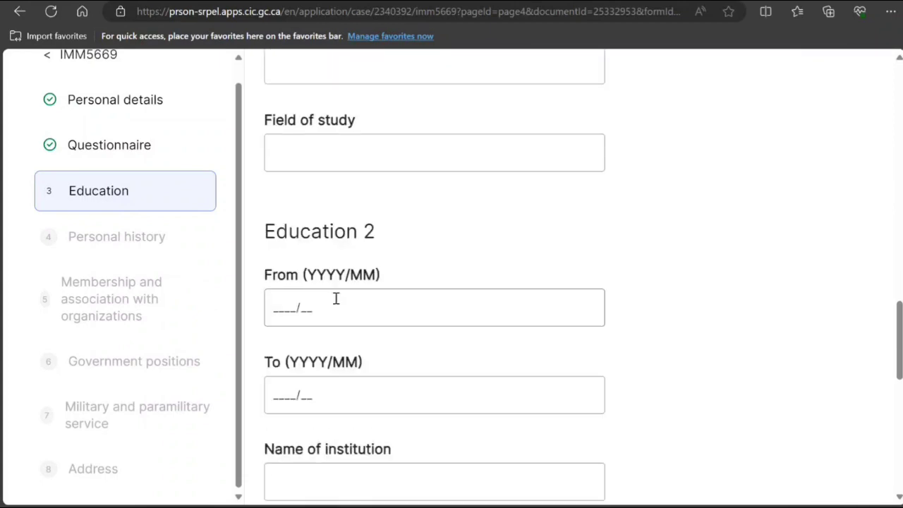
pyautogui.scroll(-5, 337, 285)
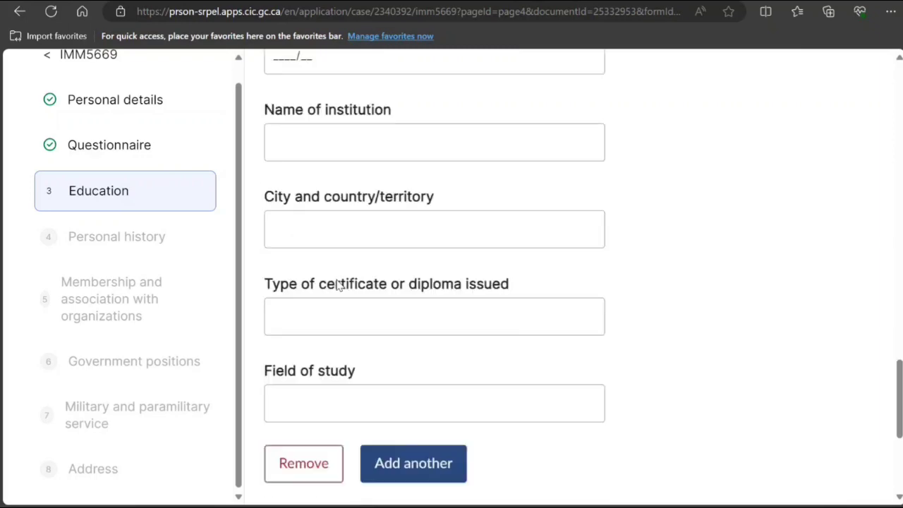
pyautogui.scroll(-4, 336, 285)
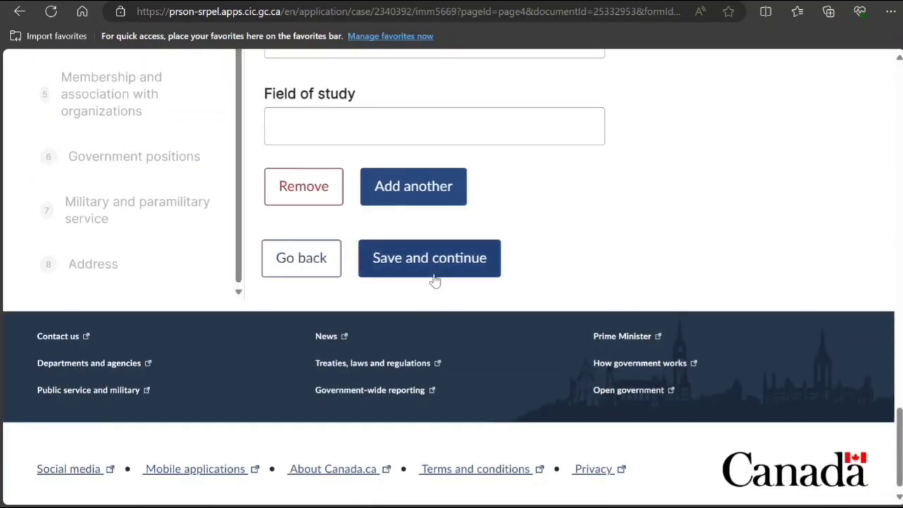
pyautogui.click(429, 258)
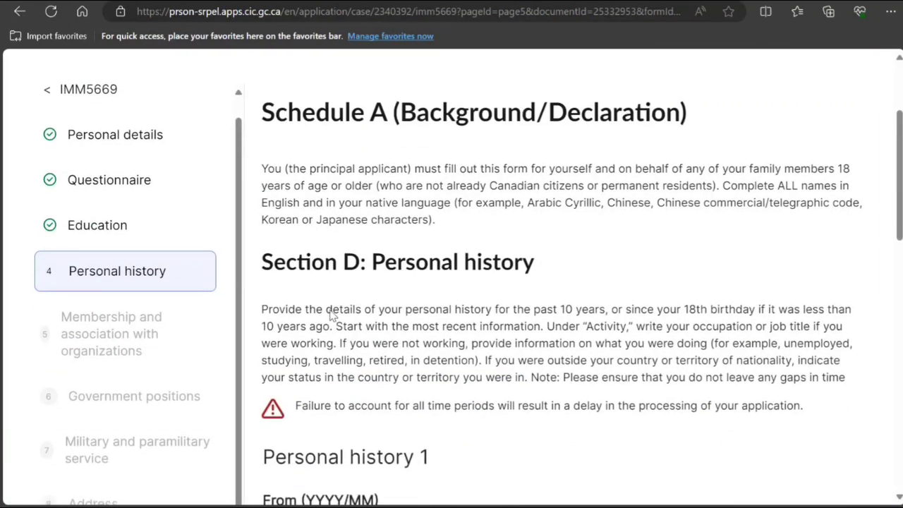
pyautogui.scroll(-2, 331, 315)
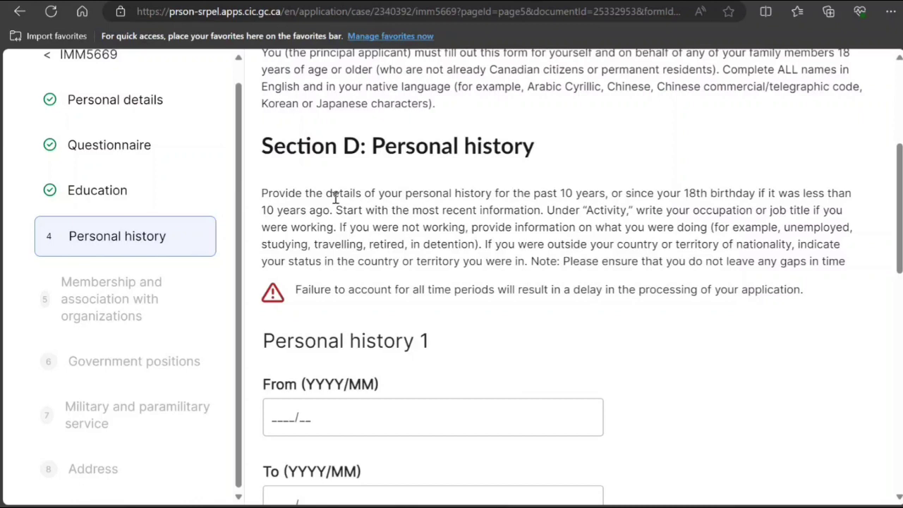
# Enter Plumber as the activity, dated from 2020/01 to 2024/04.
pyautogui.scroll(-3, 411, 311)
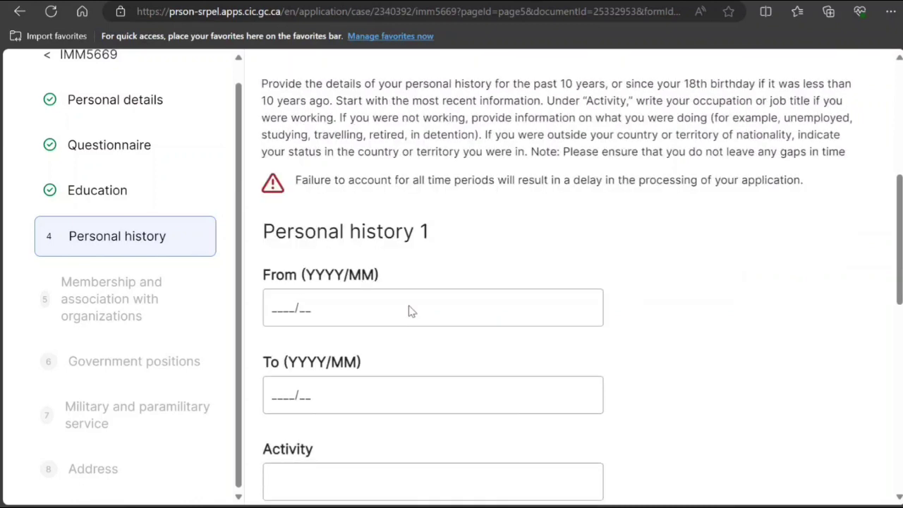
pyautogui.click(371, 310)
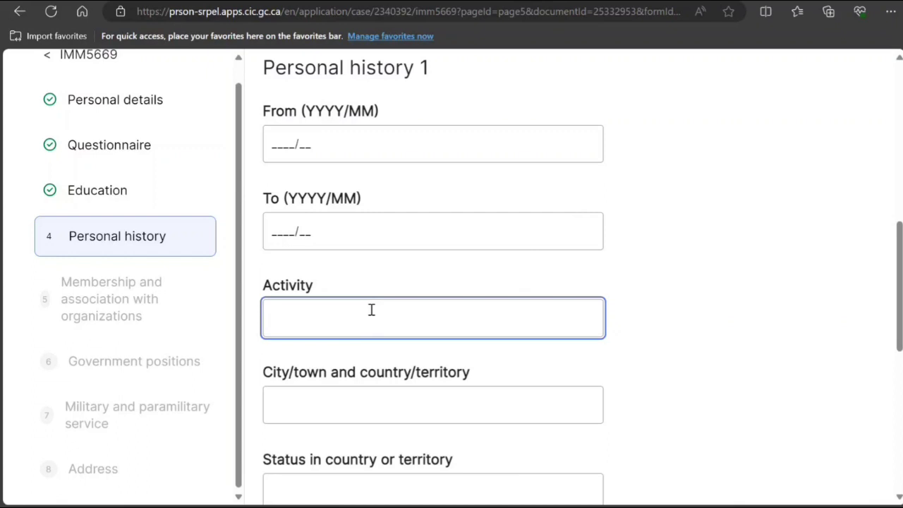
pyautogui.write('Plumber')
pyautogui.scroll(1, 349, 242)
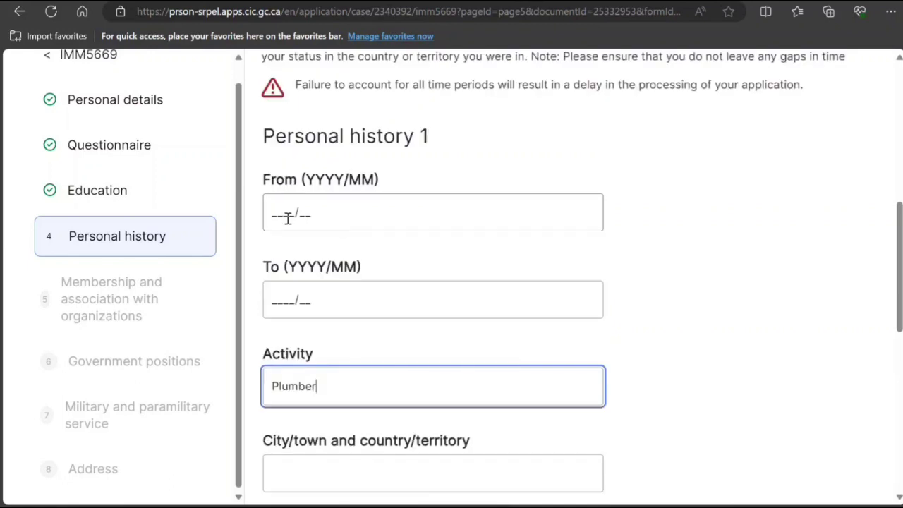
pyautogui.click(280, 209)
pyautogui.write('2')
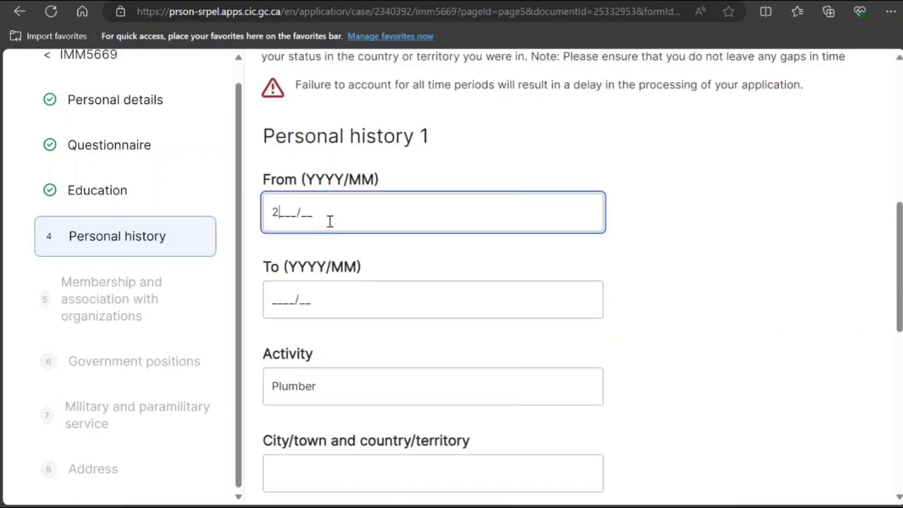
pyautogui.write('020/01')
pyautogui.click(277, 300)
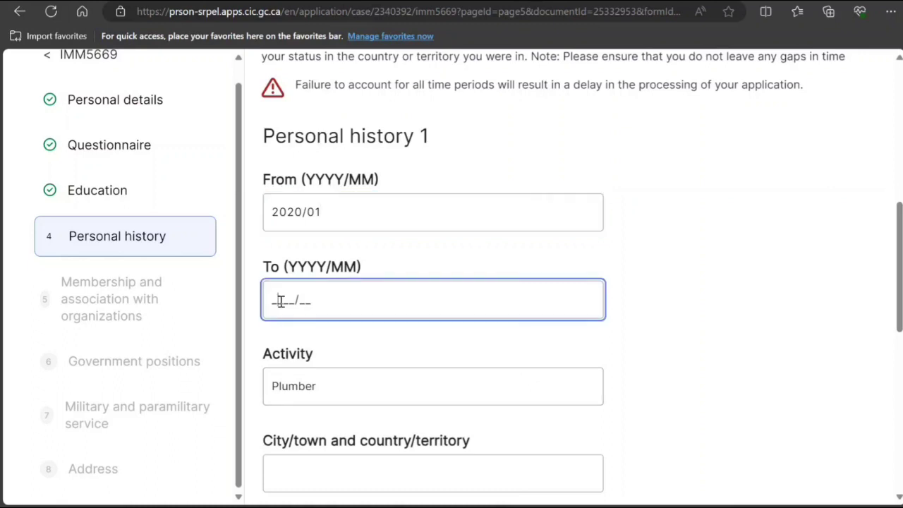
pyautogui.write('2024/04')
# Set the location to New Delhi India with Citizen status, then add a second history entry.
pyautogui.scroll(-2, 279, 302)
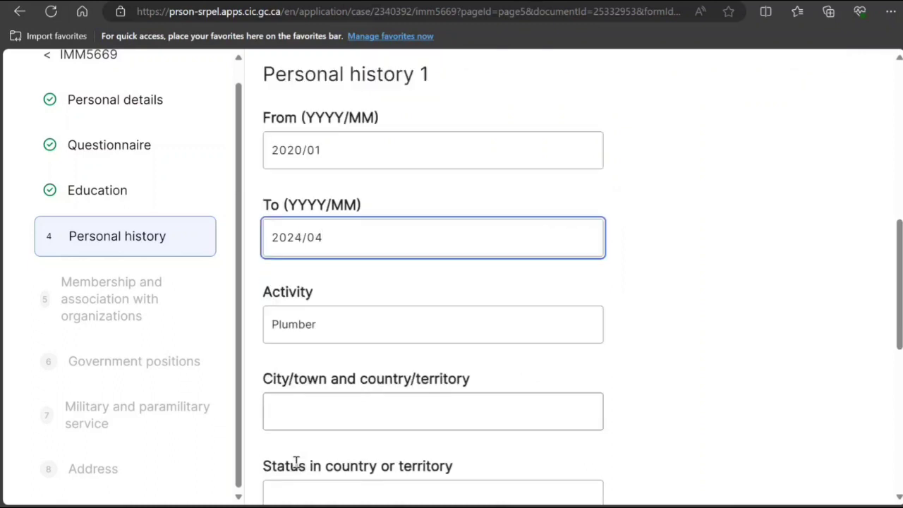
pyautogui.click(329, 335)
pyautogui.write('New D')
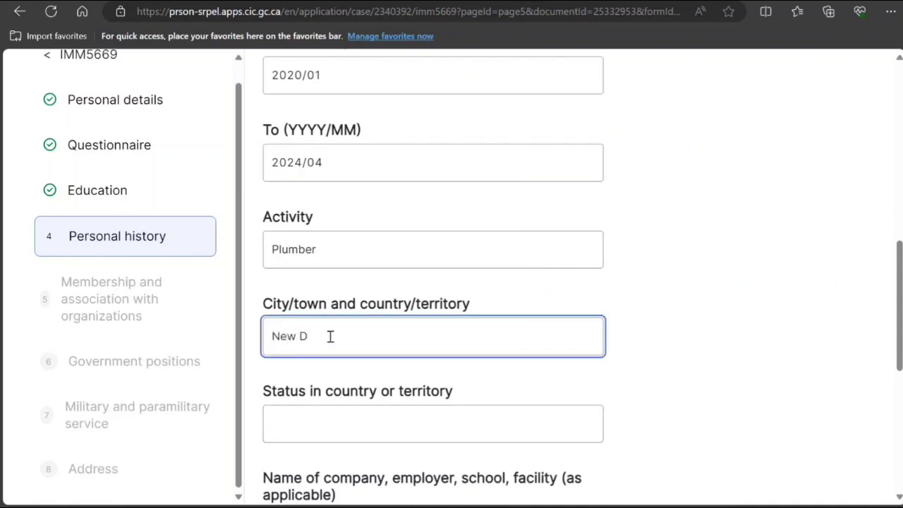
pyautogui.write('elhi India')
pyautogui.click(338, 426)
pyautogui.write('Cit')
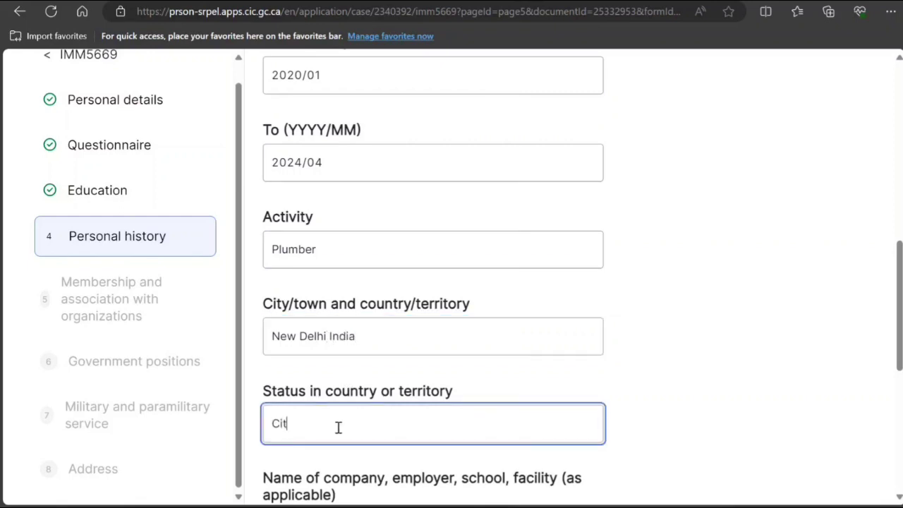
pyautogui.write('izen')
pyautogui.scroll(-4, 353, 459)
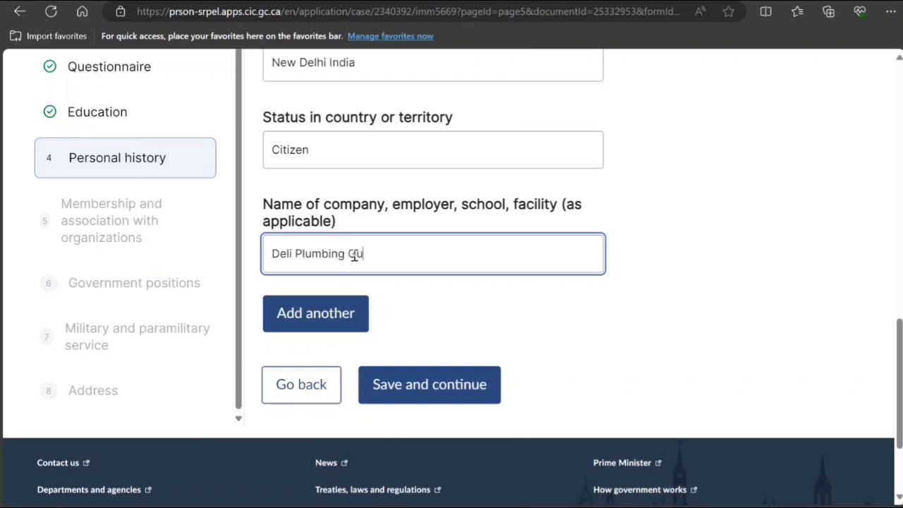
pyautogui.click(295, 319)
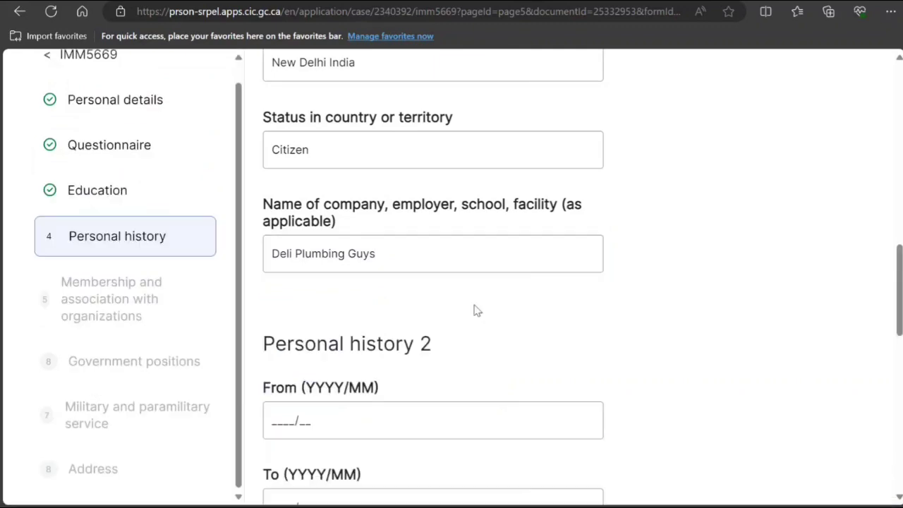
# Set Personal history 2's From date to 2018/01.
pyautogui.scroll(3, 476, 310)
pyautogui.scroll(5, 486, 314)
pyautogui.scroll(-3, 492, 296)
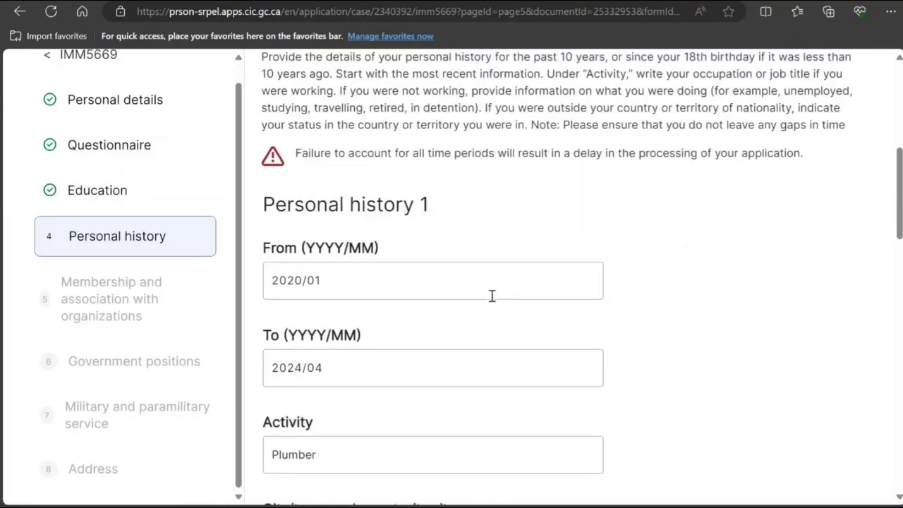
pyautogui.scroll(-4, 491, 296)
pyautogui.scroll(-2, 306, 342)
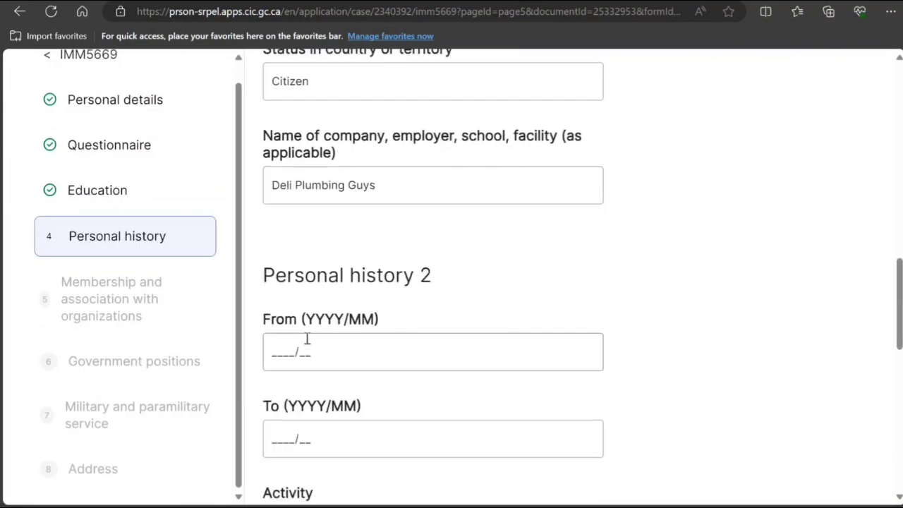
pyautogui.scroll(4, 338, 264)
pyautogui.scroll(-4, 332, 302)
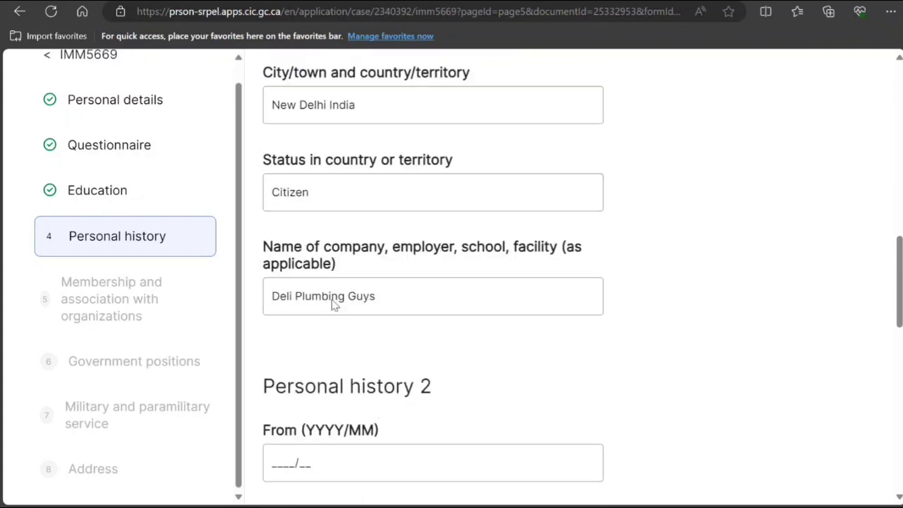
pyautogui.click(268, 342)
pyautogui.write('2')
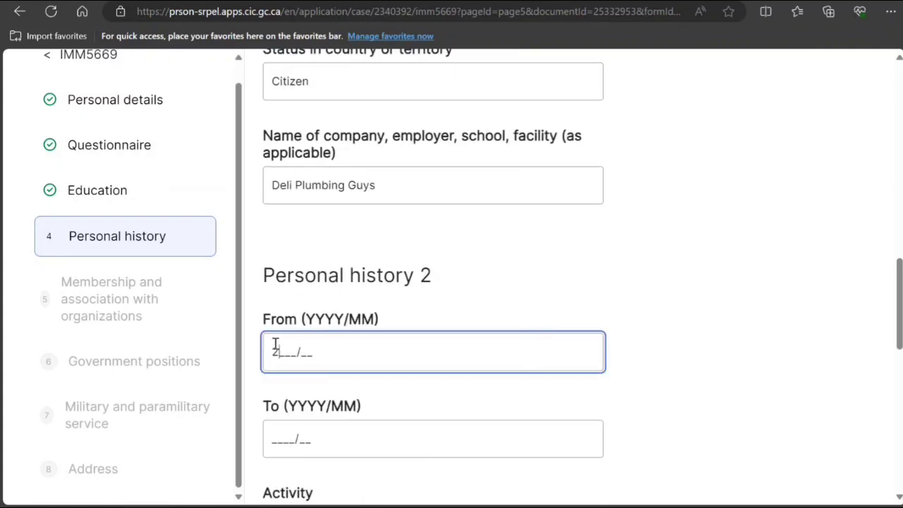
pyautogui.write('018/01')
# Save the personal history section and continue.
pyautogui.scroll(-2, 303, 392)
pyautogui.scroll(-4, 318, 331)
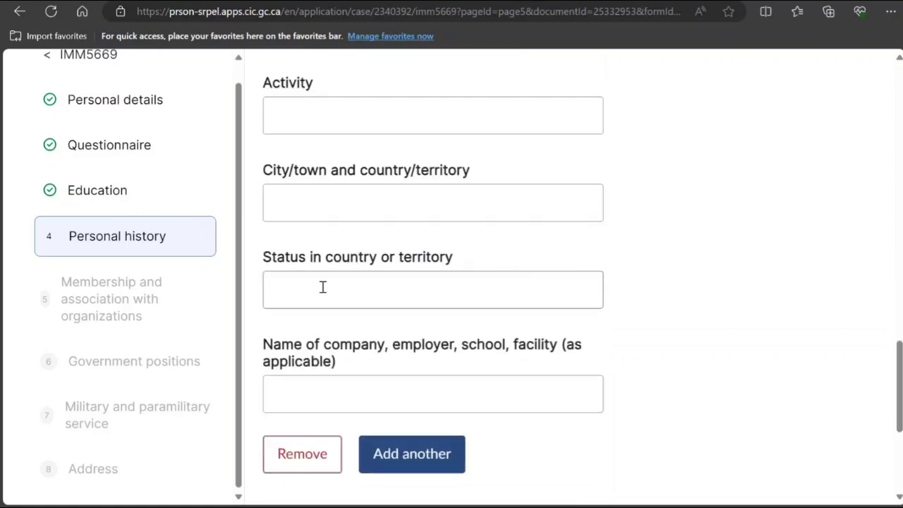
pyautogui.scroll(-4, 399, 430)
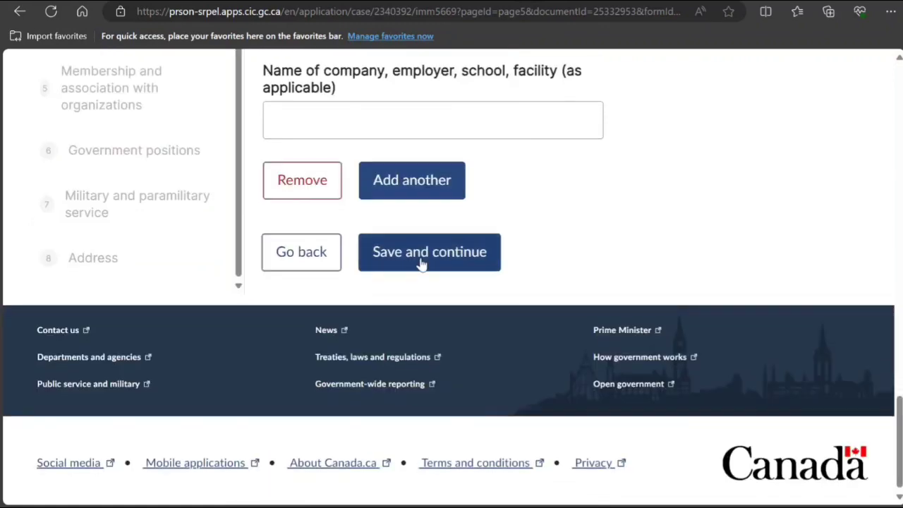
pyautogui.click(427, 255)
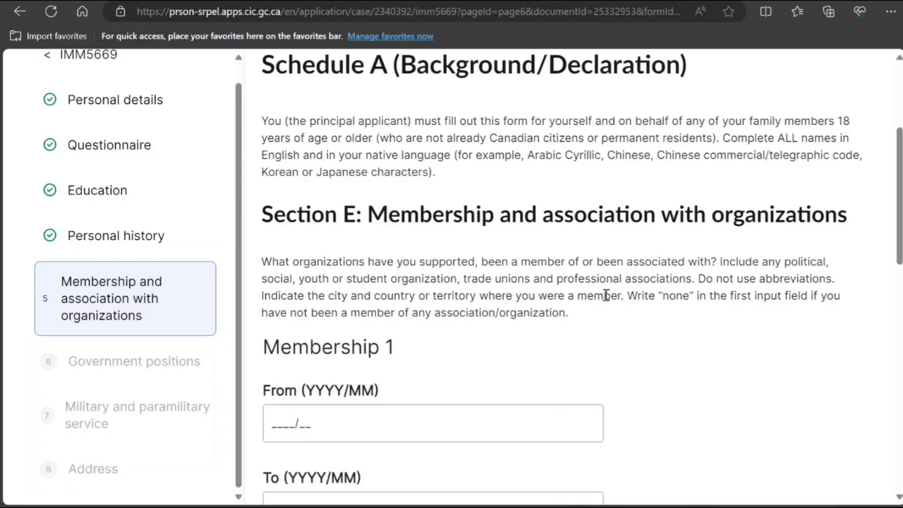
# Enter 'none' as the Membership 1 organization name and save the memberships section.
pyautogui.moveTo(304, 280); pyautogui.dragTo(643, 280)
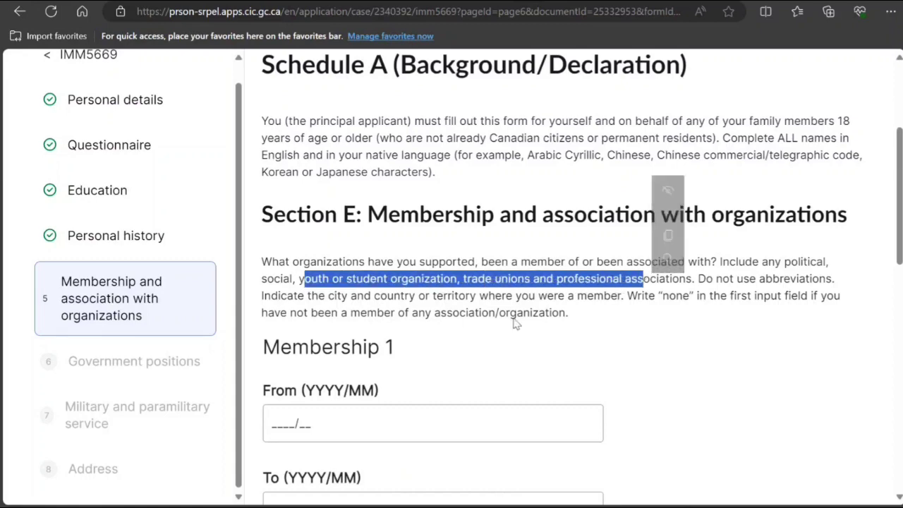
pyautogui.scroll(-1, 478, 354)
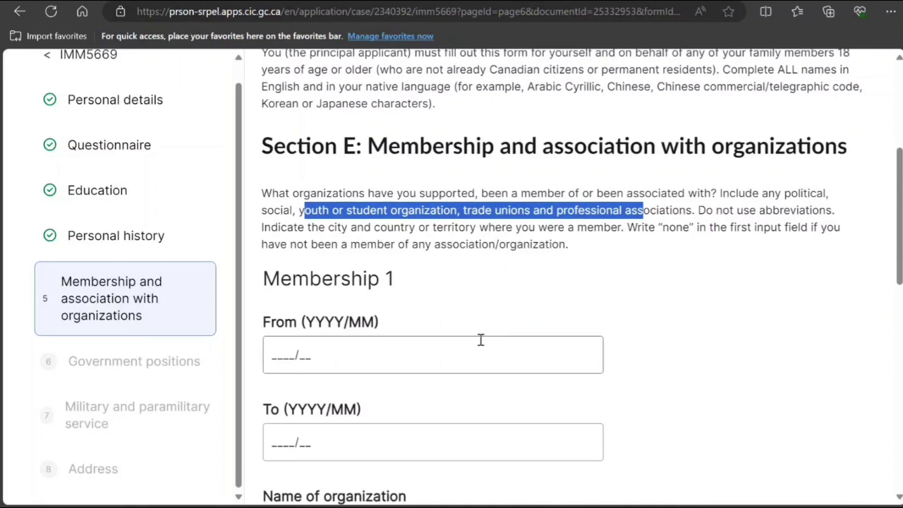
pyautogui.scroll(-2, 479, 340)
pyautogui.click(282, 219)
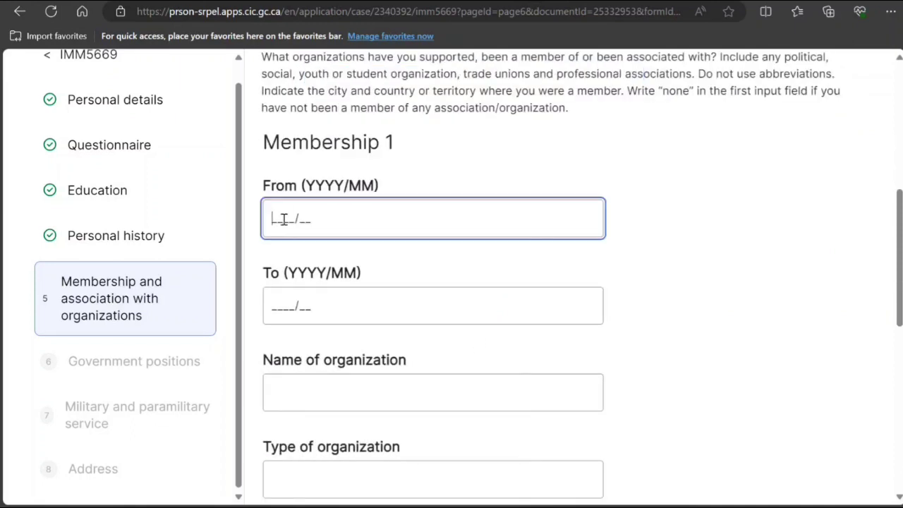
pyautogui.click(318, 402)
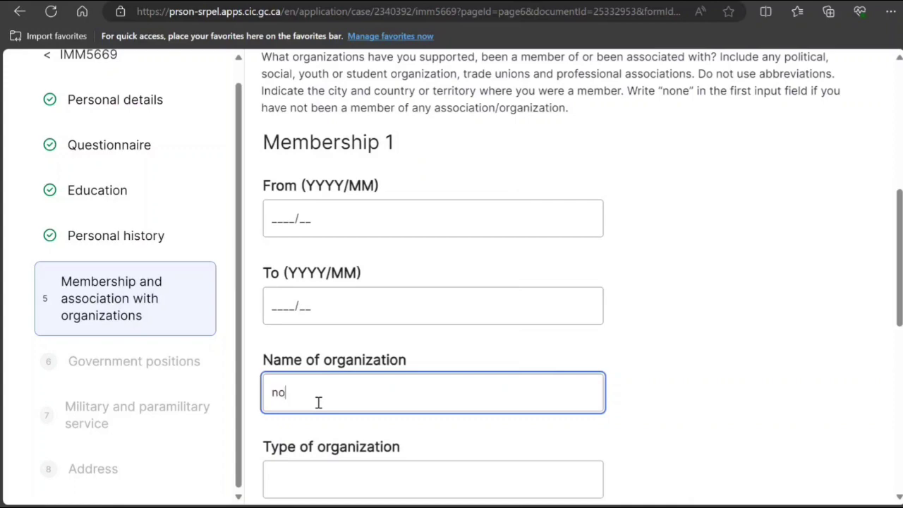
pyautogui.scroll(-6, 326, 294)
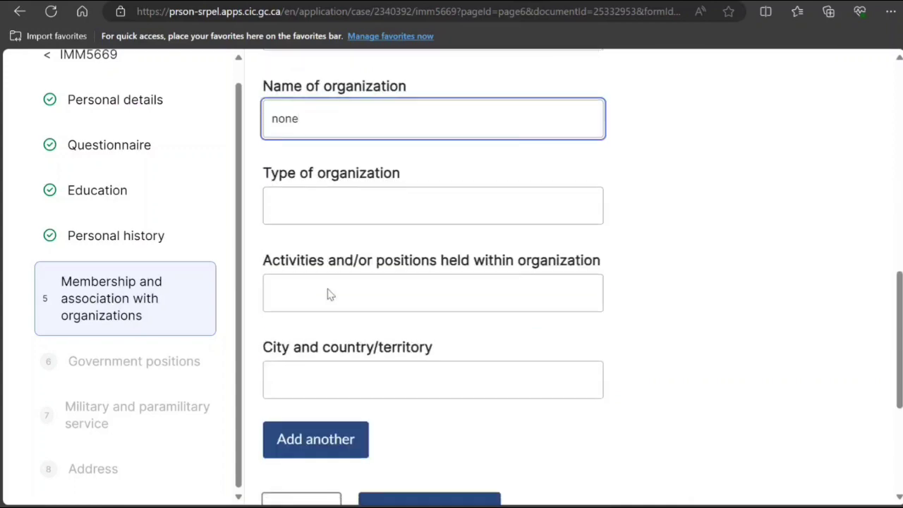
pyautogui.click(435, 373)
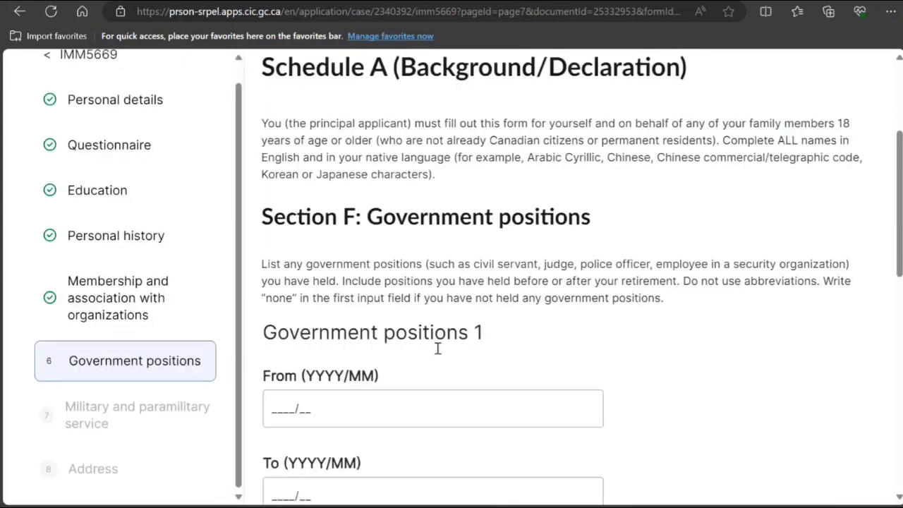
# Put 'none' as the Government positions 1 jurisdiction and save, moving to Military service.
pyautogui.scroll(-1, 437, 346)
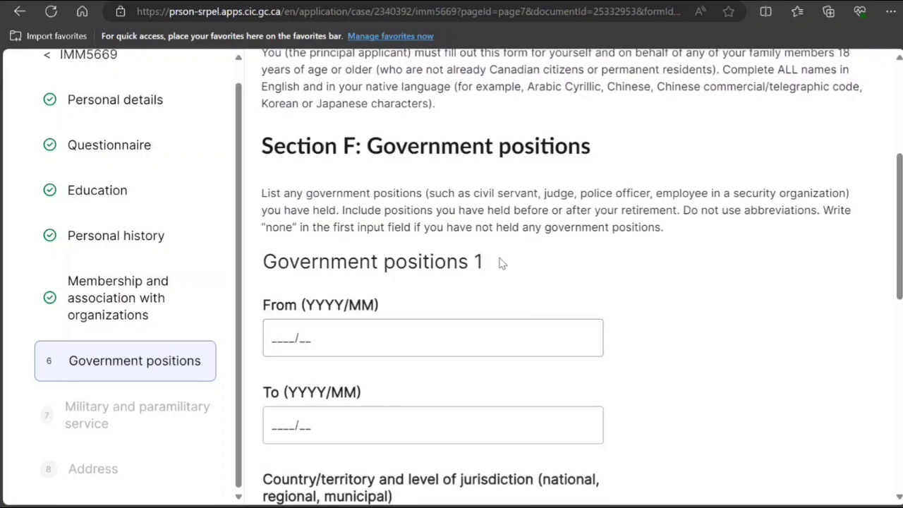
pyautogui.moveTo(440, 195); pyautogui.dragTo(547, 211)
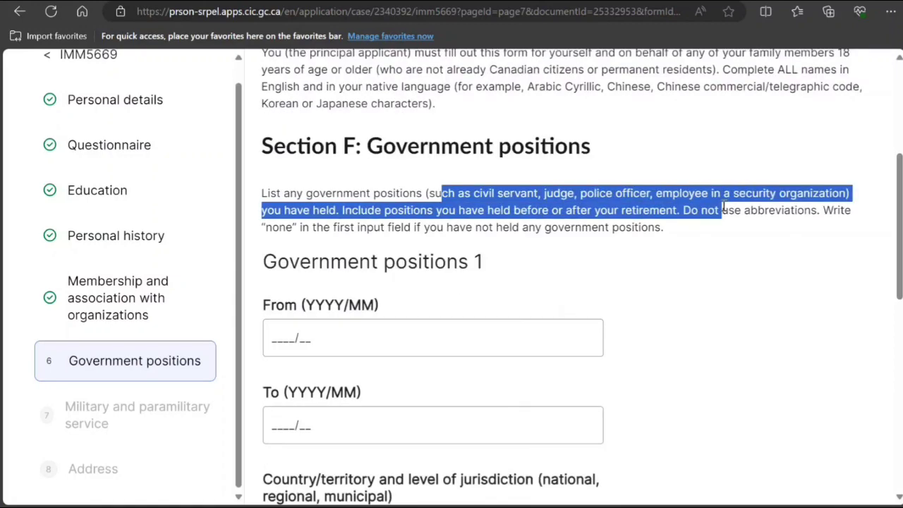
pyautogui.scroll(-3, 365, 300)
pyautogui.scroll(-2, 366, 300)
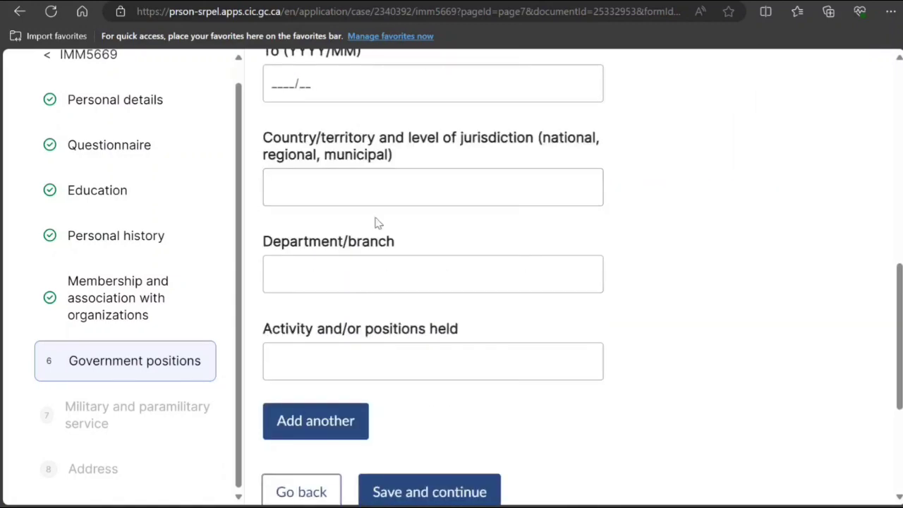
pyautogui.click(376, 197)
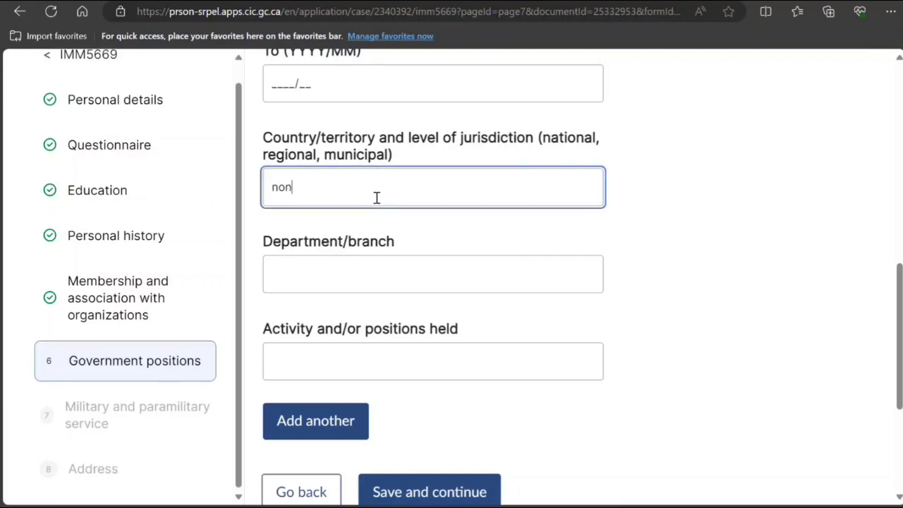
pyautogui.click(437, 487)
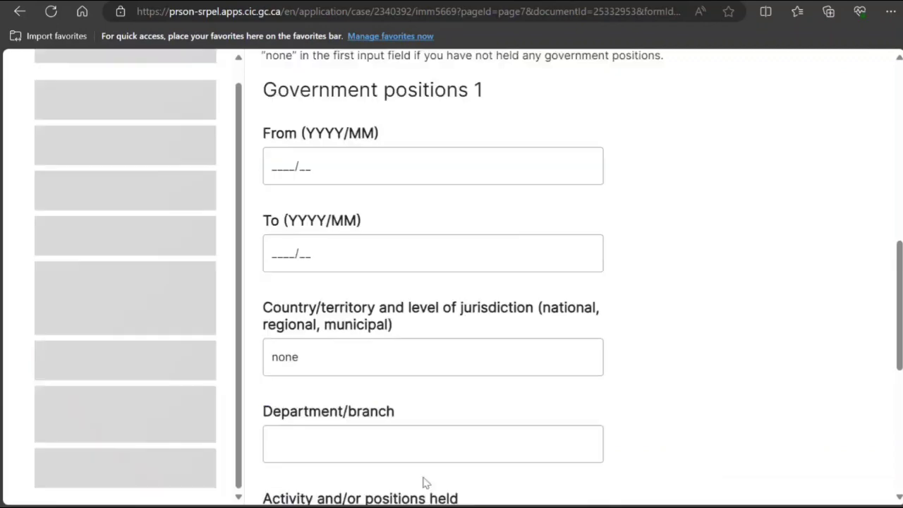
pyautogui.scroll(-2, 486, 445)
# Enter 'none' as the military service country and save, moving to the Address section.
pyautogui.scroll(2, 486, 439)
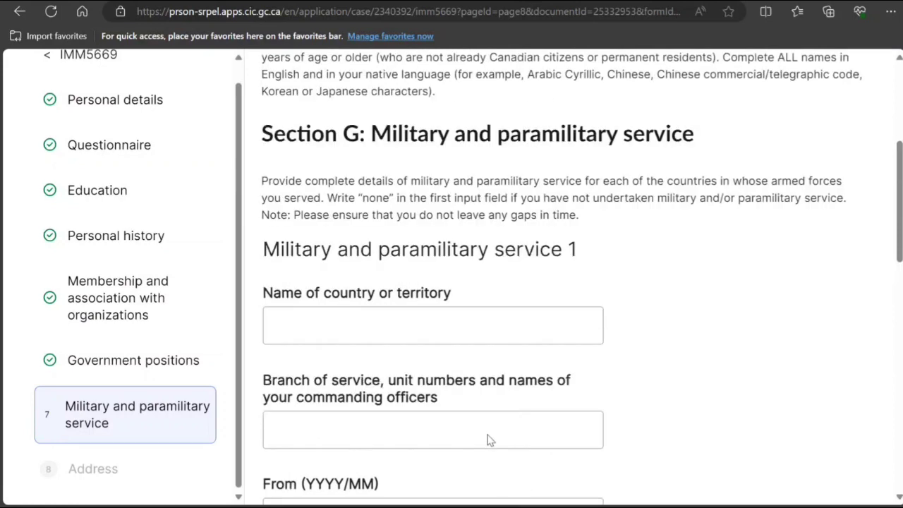
pyautogui.click(432, 329)
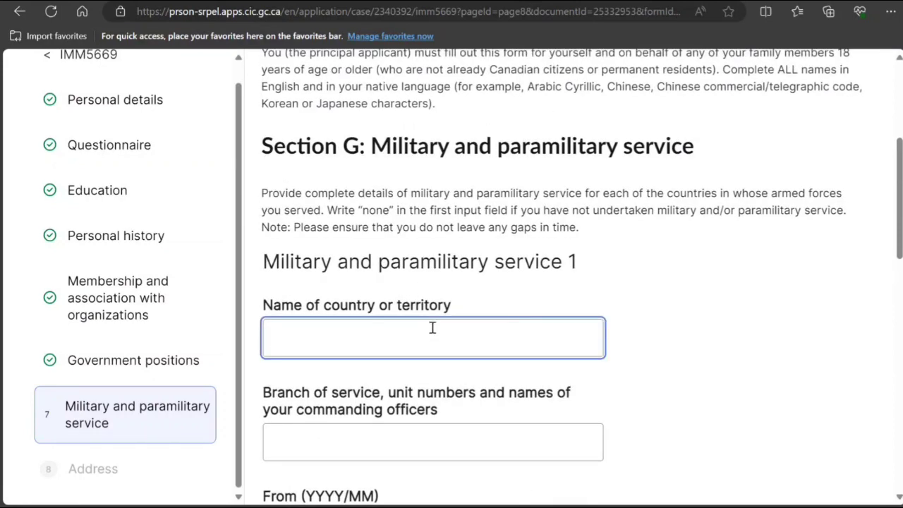
pyautogui.write('none')
pyautogui.scroll(-9, 416, 317)
pyautogui.click(399, 427)
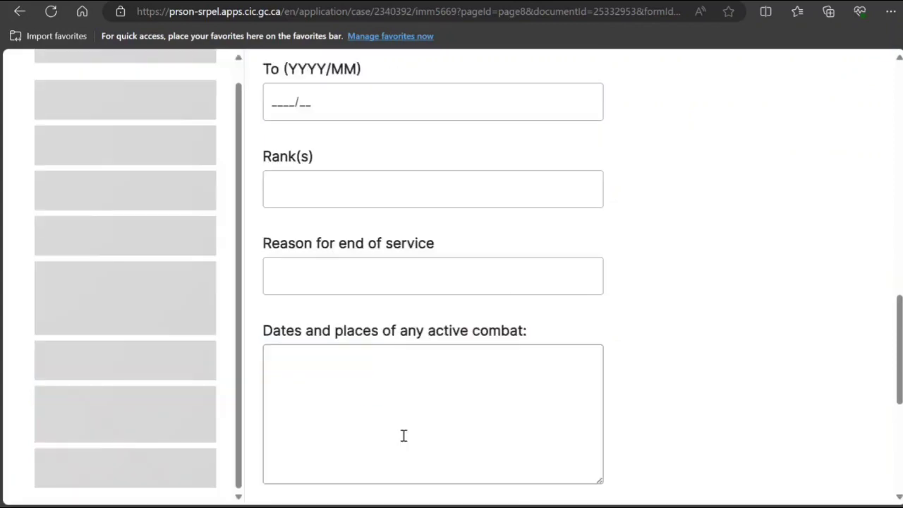
pyautogui.scroll(-2, 427, 367)
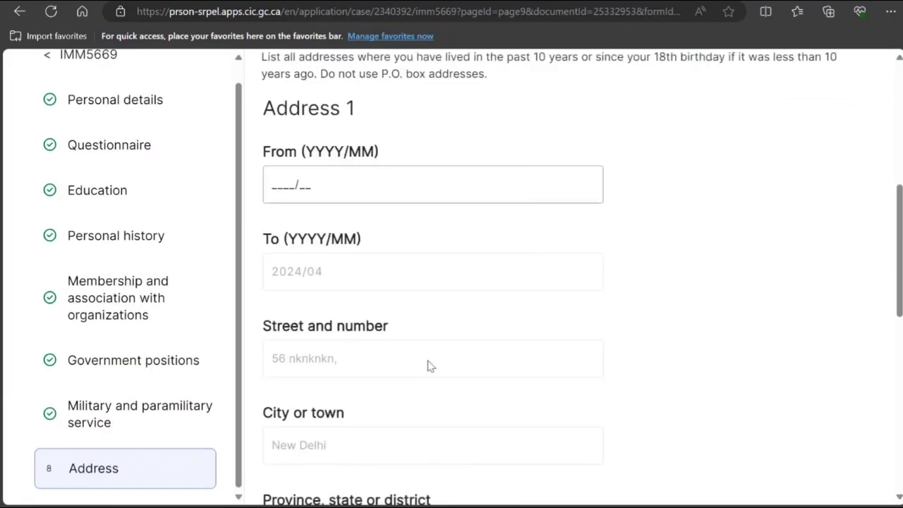
# Start Address 1 at 2018/01 and save the Address section.
pyautogui.scroll(2, 390, 191)
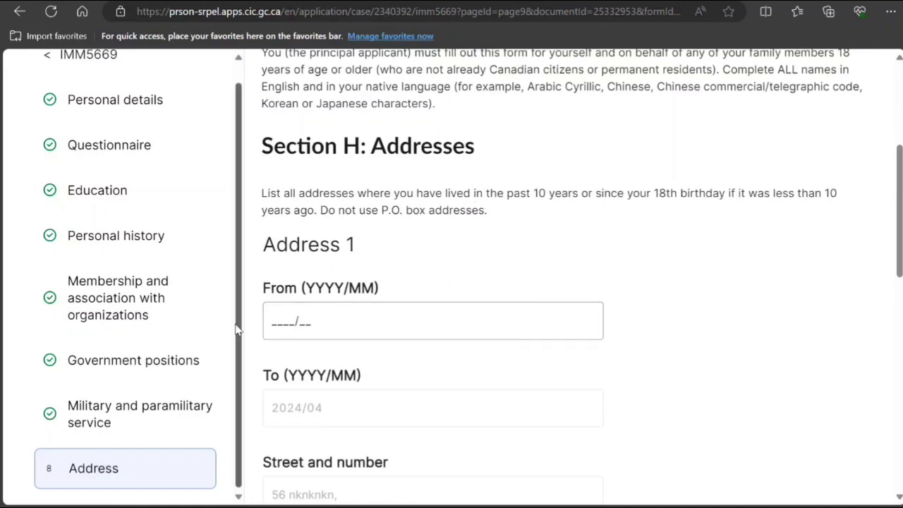
pyautogui.click(275, 321)
pyautogui.write('20')
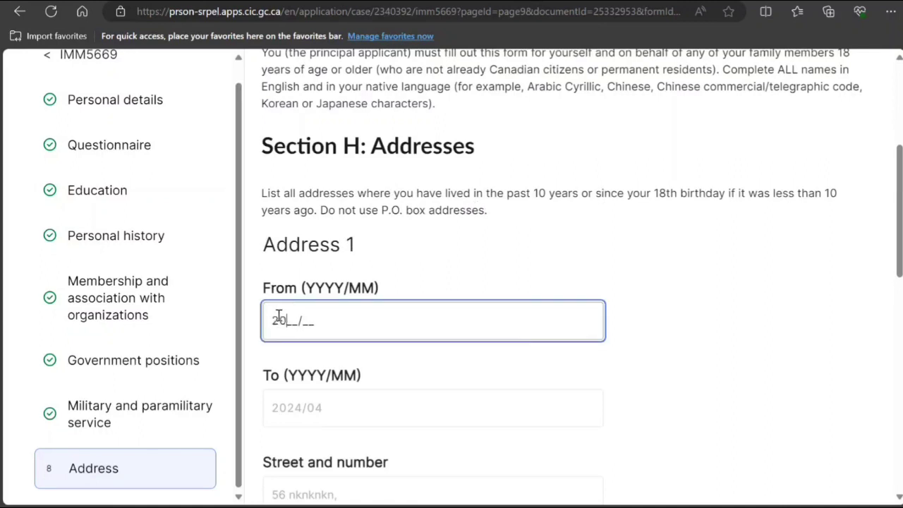
pyautogui.write('18/01')
pyautogui.scroll(-8, 278, 317)
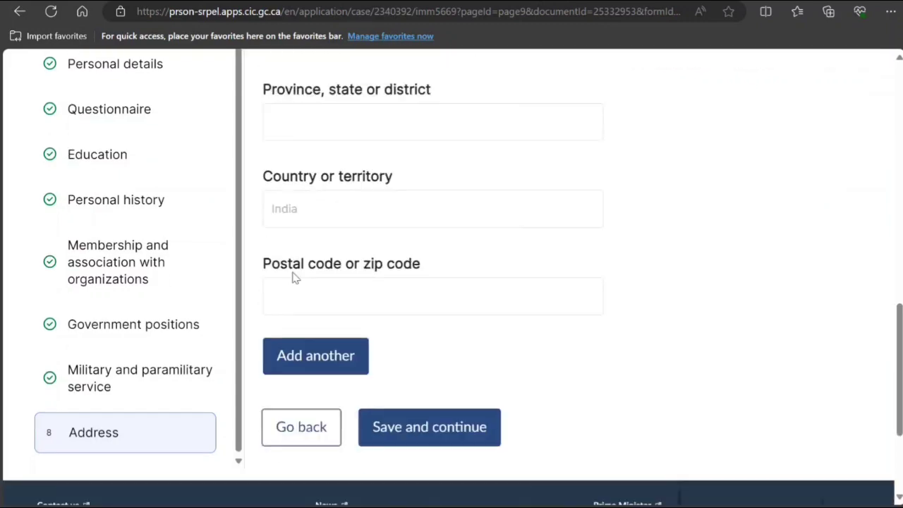
pyautogui.click(411, 436)
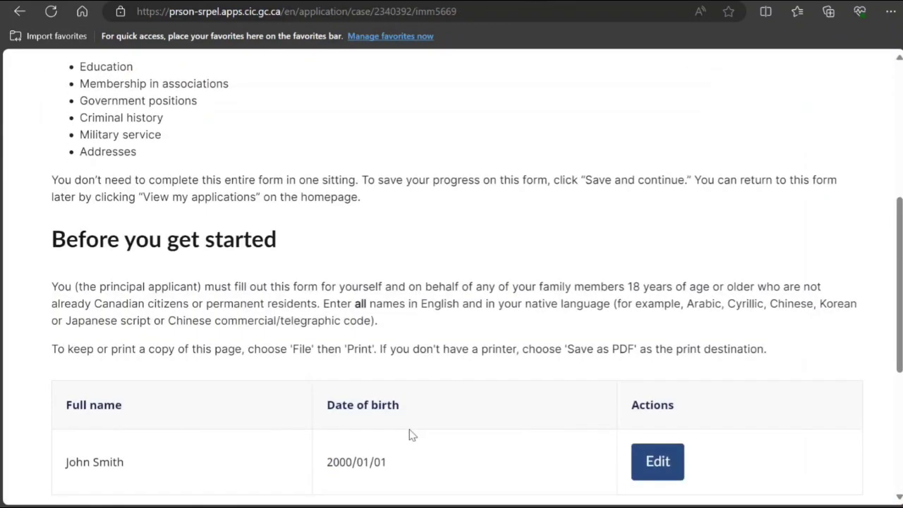
pyautogui.scroll(-4, 411, 436)
# Complete IMM 5669, return to the forms list, and start the IMM 5562 travel form.
pyautogui.click(348, 343)
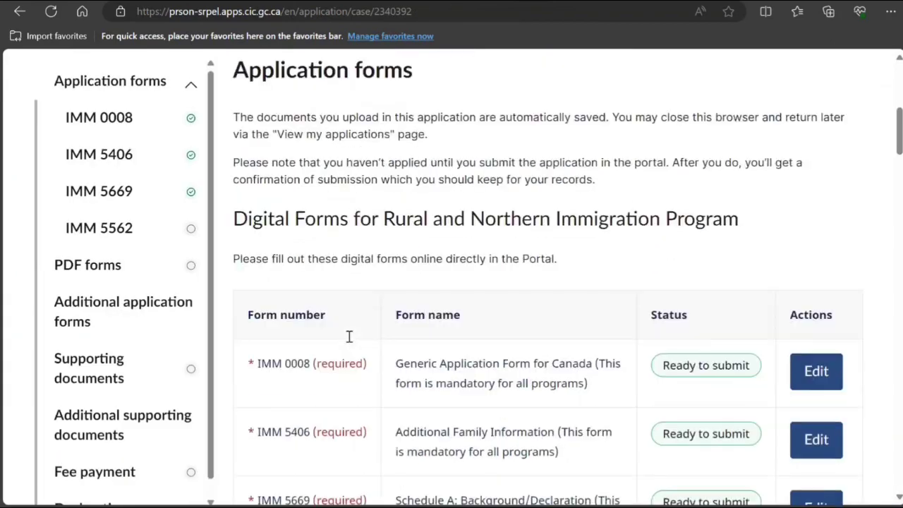
pyautogui.scroll(-3, 348, 343)
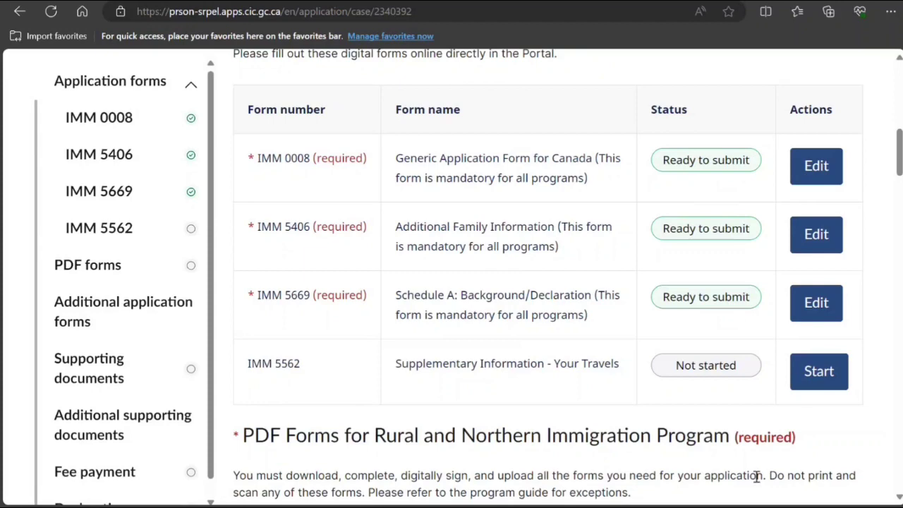
pyautogui.click(814, 372)
# Read the note on native-language names and continue into Section A.
pyautogui.scroll(-2, 579, 365)
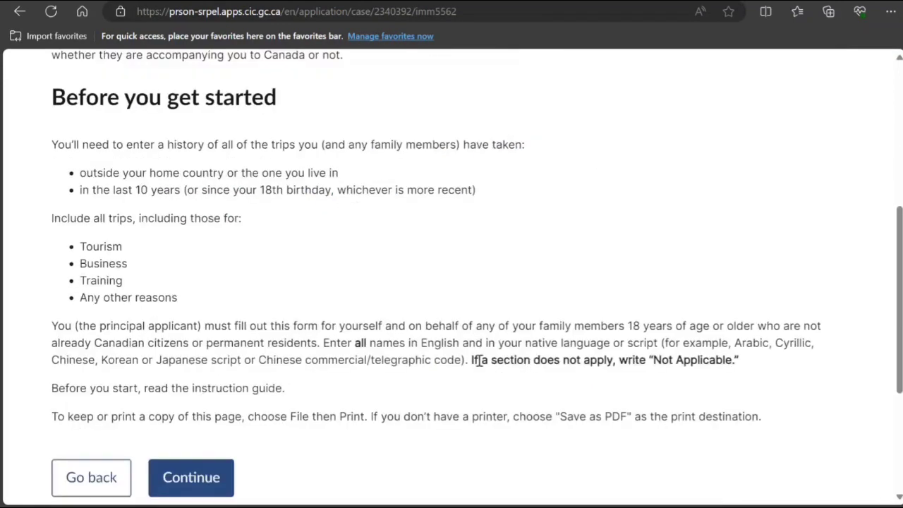
pyautogui.moveTo(366, 345); pyautogui.dragTo(646, 344)
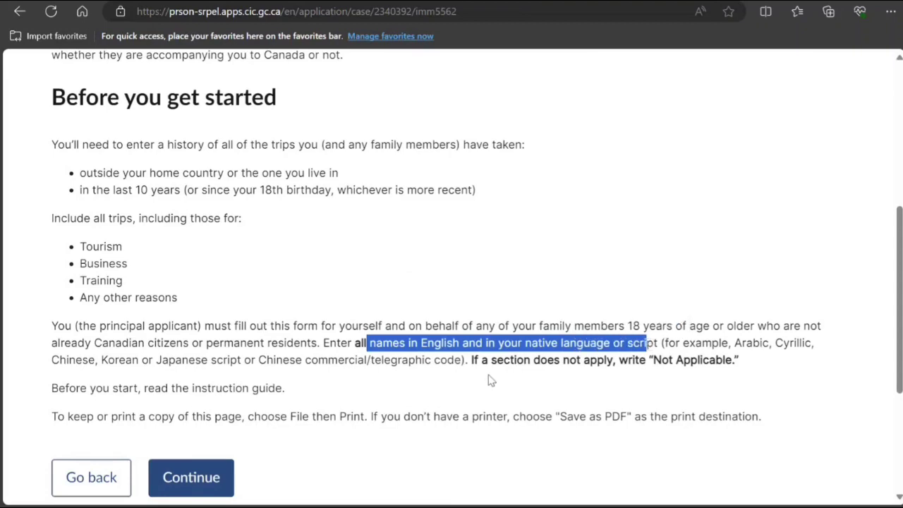
pyautogui.scroll(-2, 395, 381)
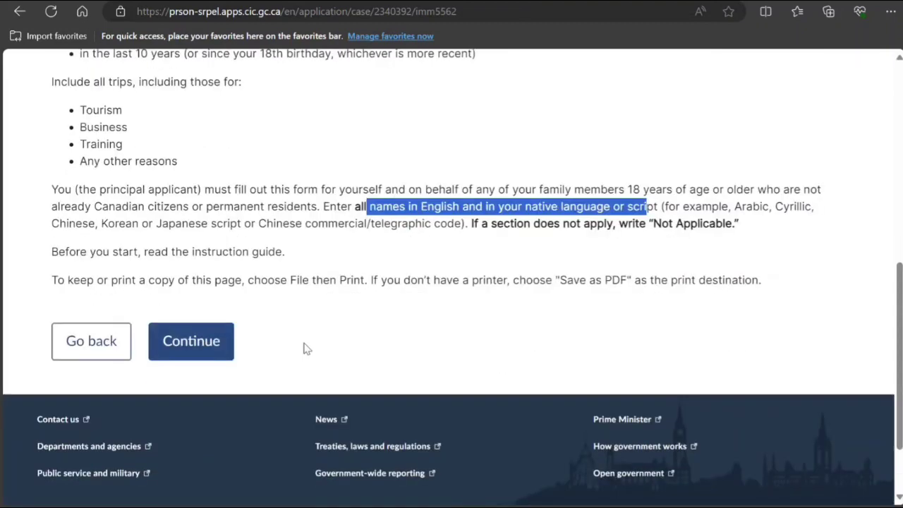
pyautogui.click(222, 353)
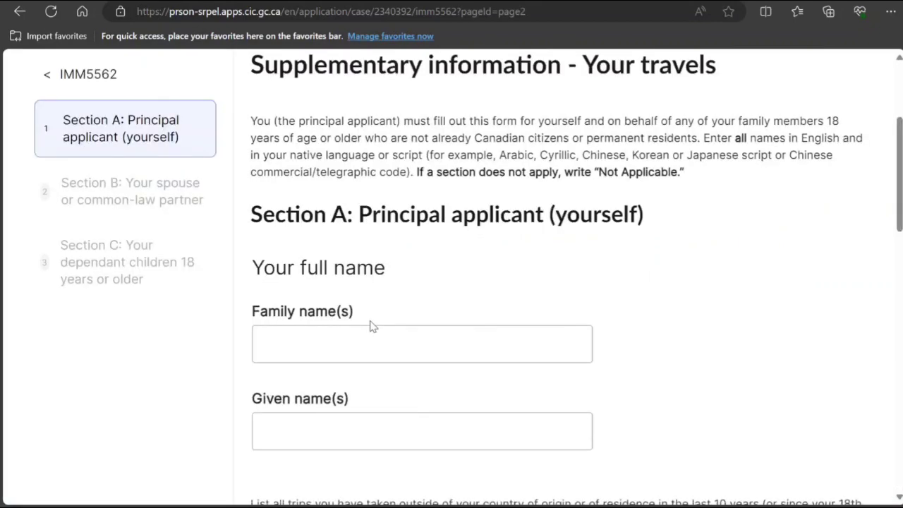
pyautogui.scroll(-4, 370, 313)
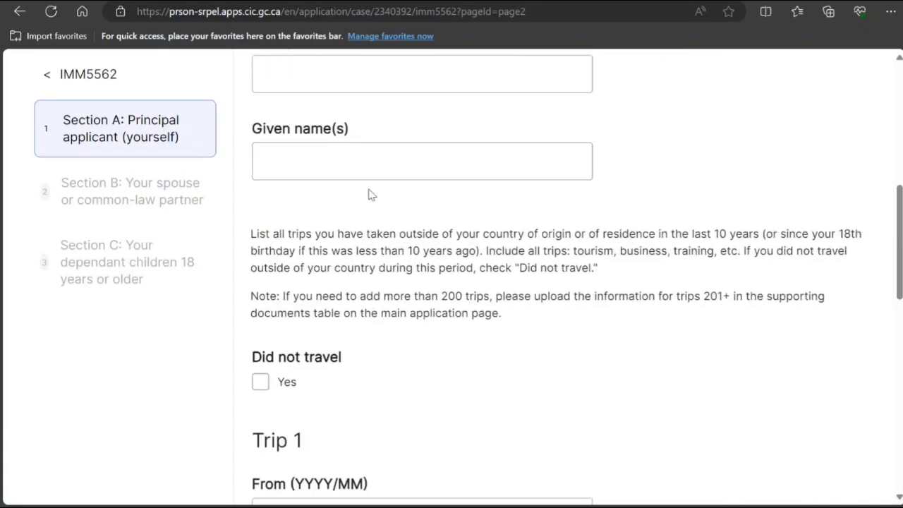
pyautogui.scroll(2, 369, 192)
# Enter the applicant's family and given names, and copy their Hindi translation.
pyautogui.click(370, 204)
pyautogui.write('S')
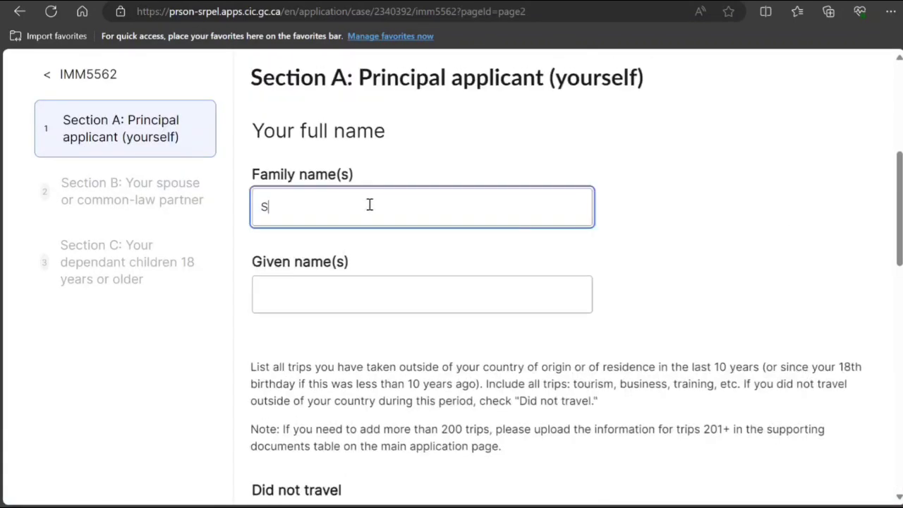
pyautogui.write('mith')
pyautogui.press('Tab')
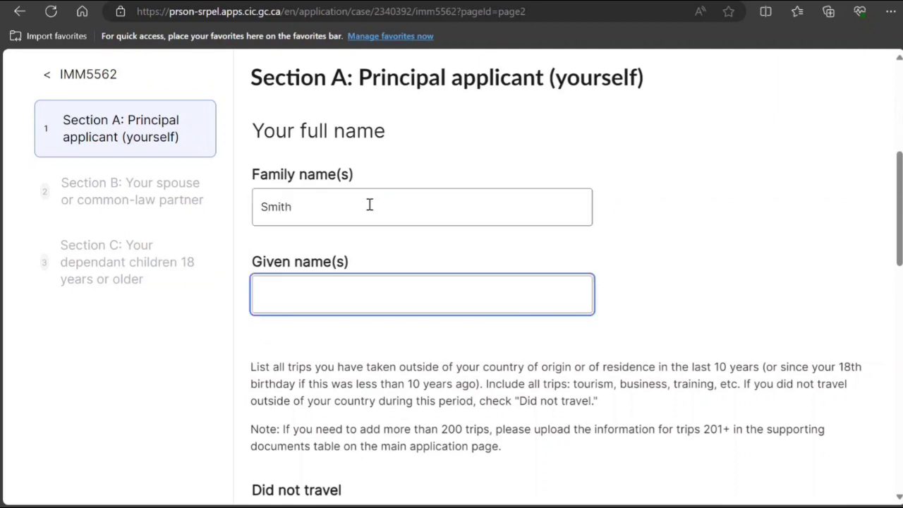
pyautogui.write('John')
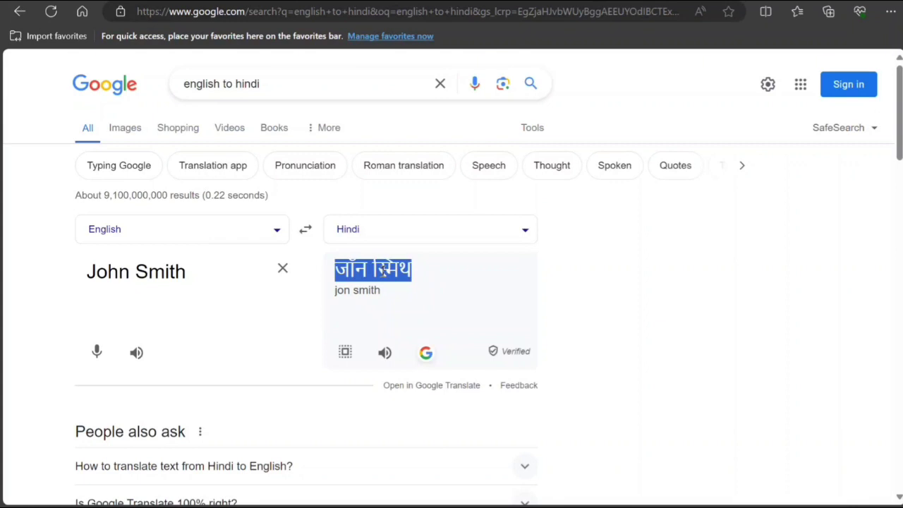
pyautogui.rightClick(382, 269)
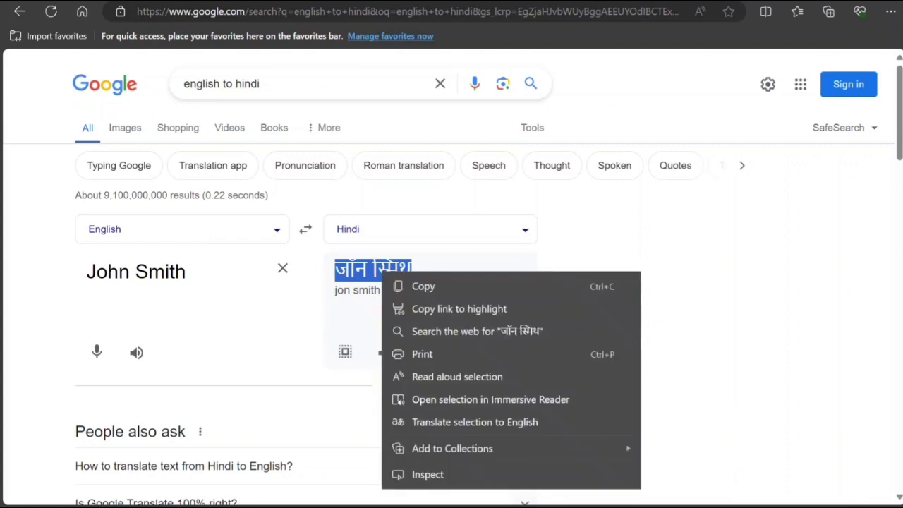
pyautogui.click(426, 286)
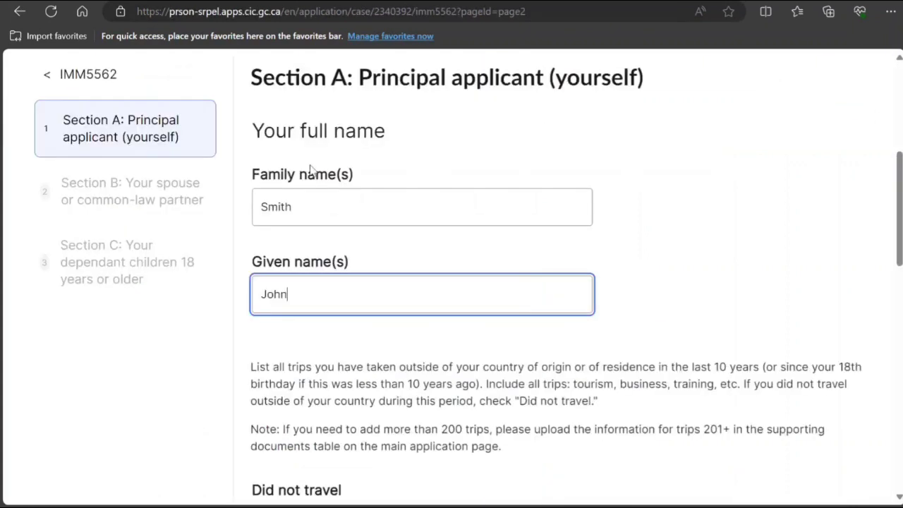
# Paste the Hindi script into both the family and given name fields, trimming extra words.
pyautogui.click(330, 201)
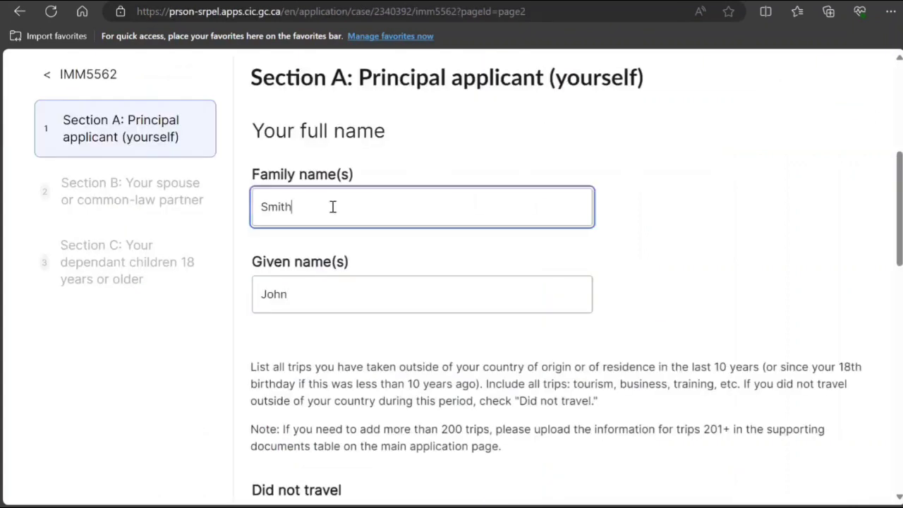
pyautogui.hotkey('ctrl', 'v')
pyautogui.click(318, 206)
pyautogui.press('BackSpace')
pyautogui.press('BackSpace')
pyautogui.press('BackSpace')
pyautogui.press('BackSpace')
pyautogui.click(317, 303)
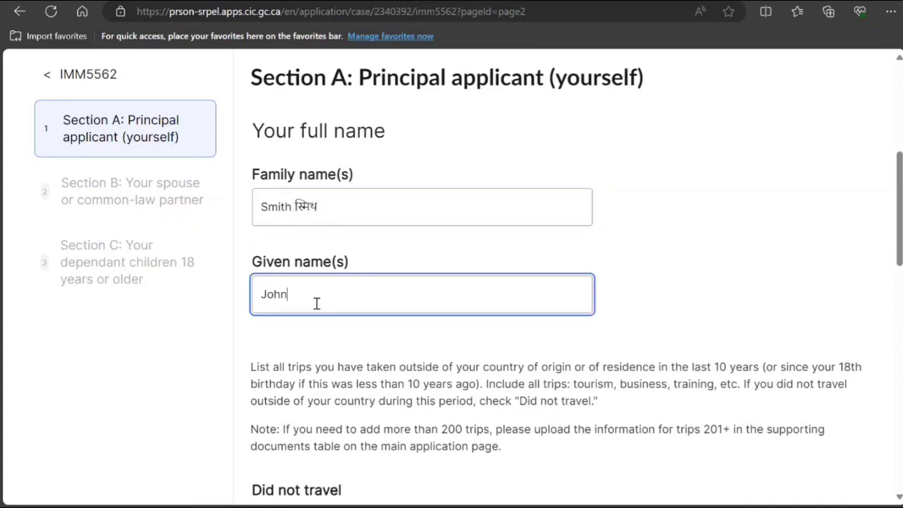
pyautogui.hotkey('ctrl', 'v')
pyautogui.click(312, 294)
pyautogui.press('BackSpace')
pyautogui.press('BackSpace')
pyautogui.press('BackSpace')
pyautogui.press('BackSpace')
# Mark 'Did not travel' as Yes for the applicant and review the rest of Section A.
pyautogui.scroll(-3, 292, 320)
pyautogui.click(260, 310)
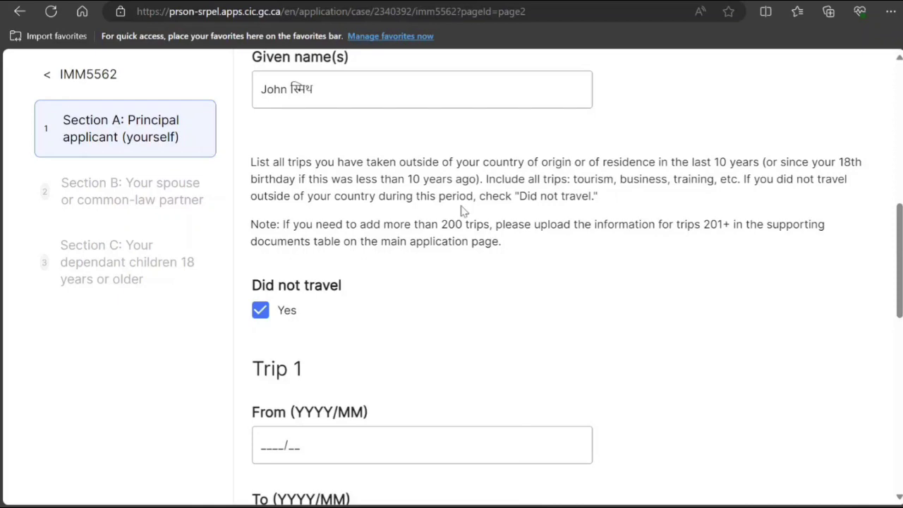
pyautogui.scroll(-6, 460, 210)
pyautogui.scroll(-2, 460, 211)
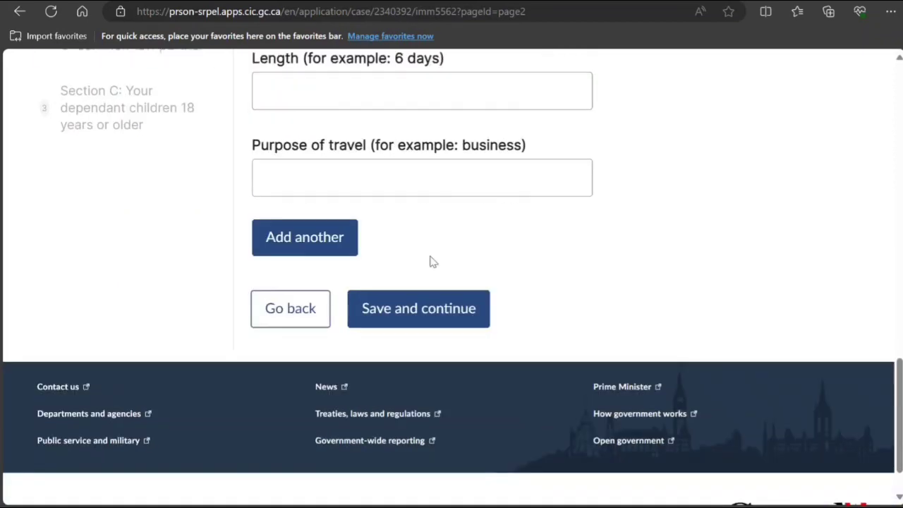
pyautogui.scroll(10, 423, 300)
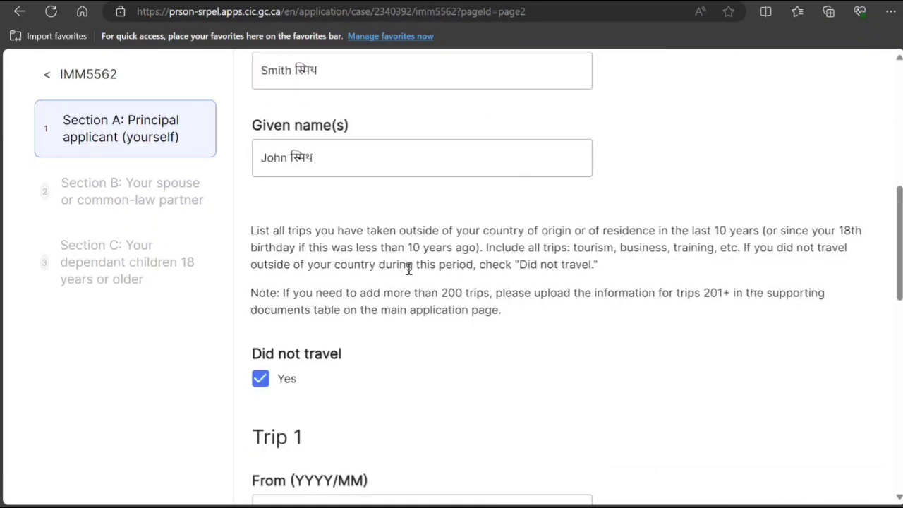
pyautogui.moveTo(406, 266); pyautogui.dragTo(540, 270)
pyautogui.scroll(-5, 337, 395)
pyautogui.scroll(-5, 337, 395)
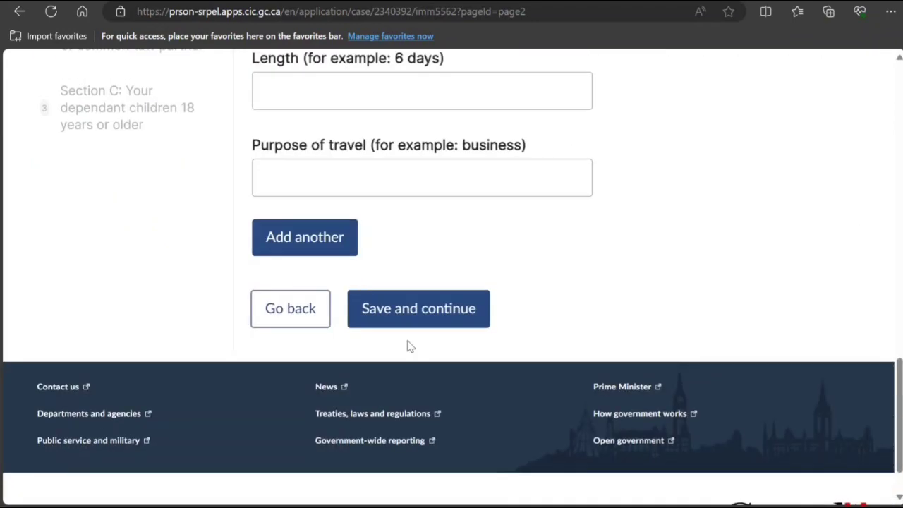
# Save Section A, then in Section B tick Did not travel with Trip 1 destination 'Not Applicable'.
pyautogui.click(419, 317)
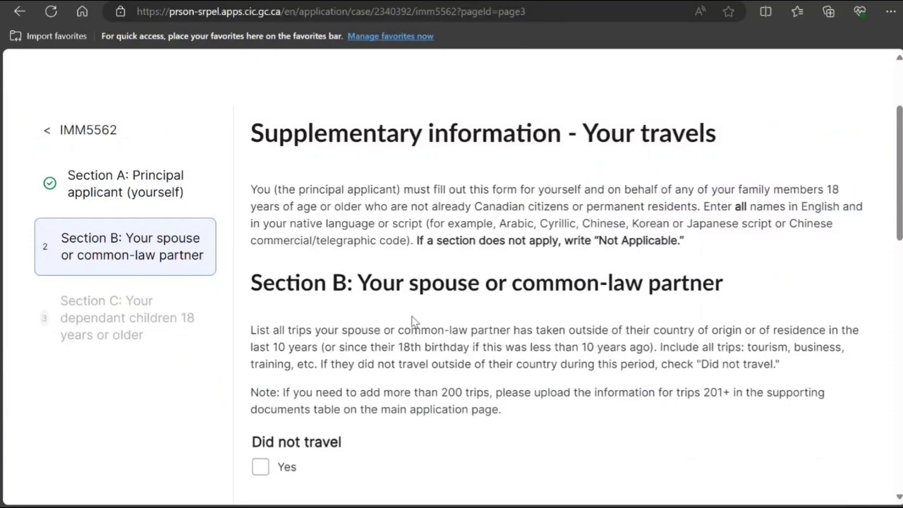
pyautogui.scroll(-2, 413, 320)
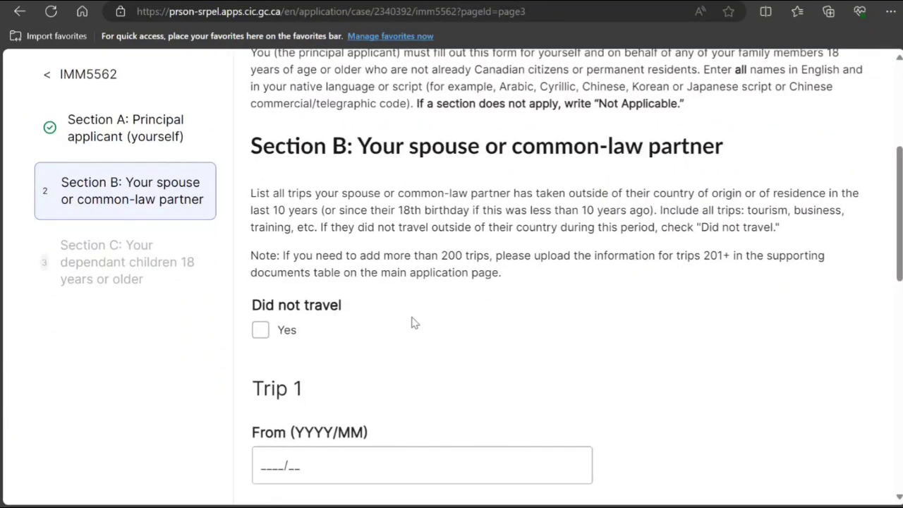
pyautogui.click(260, 329)
pyautogui.scroll(-2, 279, 344)
pyautogui.scroll(-2, 314, 395)
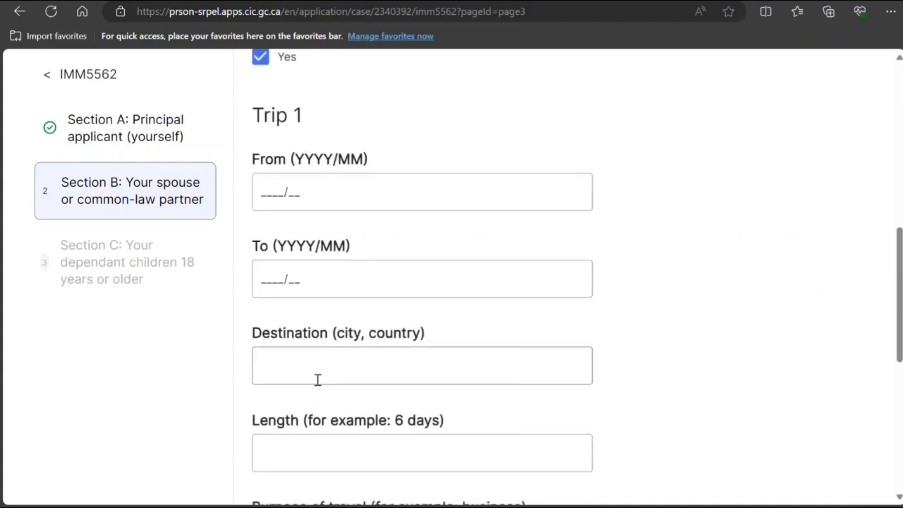
pyautogui.click(317, 374)
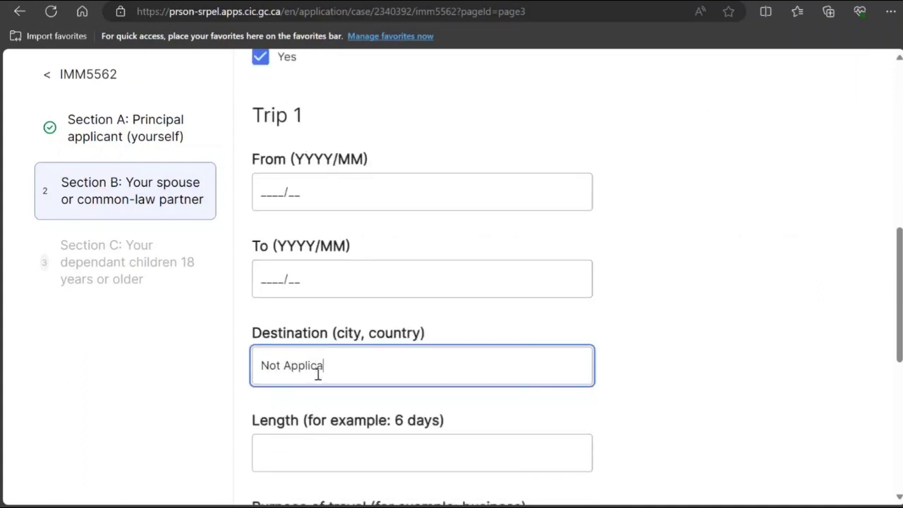
pyautogui.write('Not Applicable')
pyautogui.scroll(-5, 317, 338)
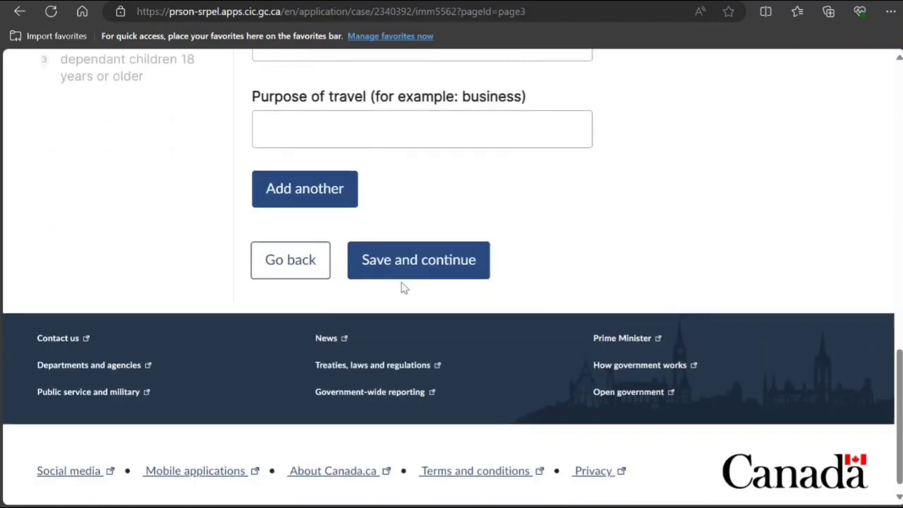
# Save Section B, then in Section C tick Did not travel with destination 'Not Applicable'.
pyautogui.click(404, 274)
pyautogui.scroll(-2, 397, 282)
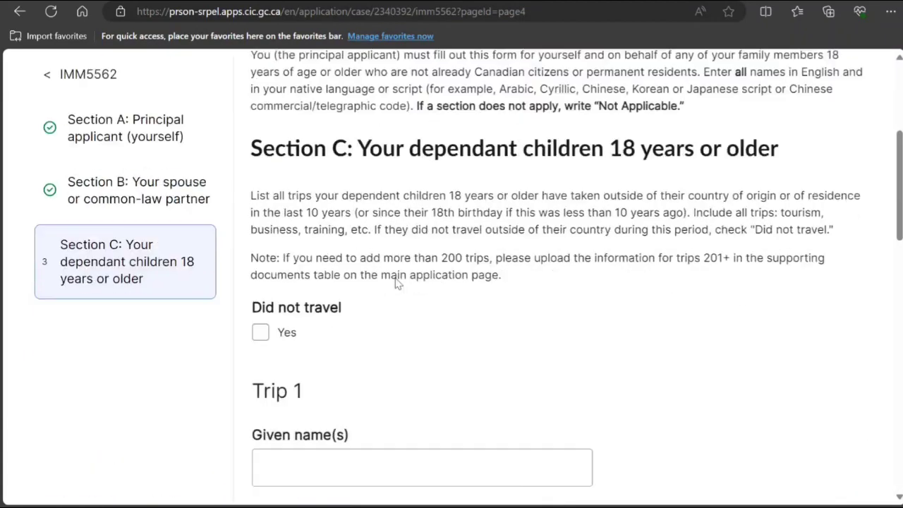
pyautogui.click(259, 330)
pyautogui.scroll(-5, 280, 325)
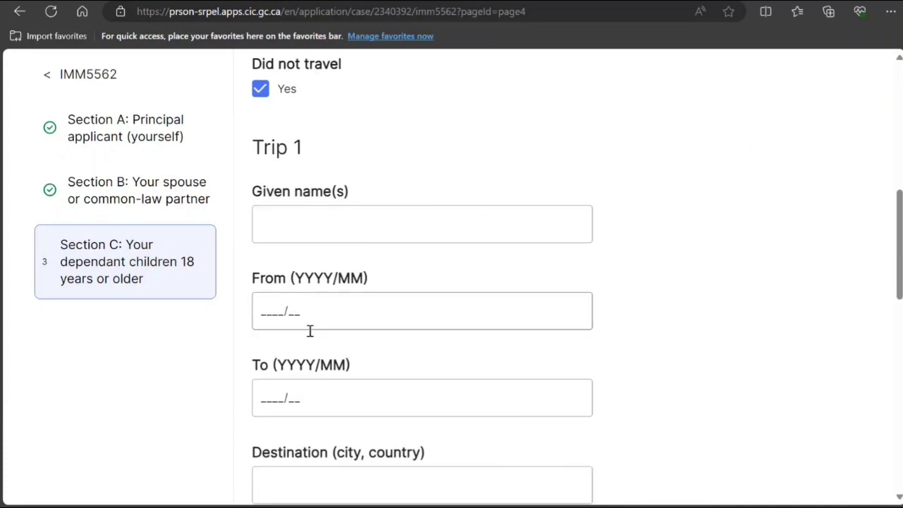
pyautogui.click(309, 386)
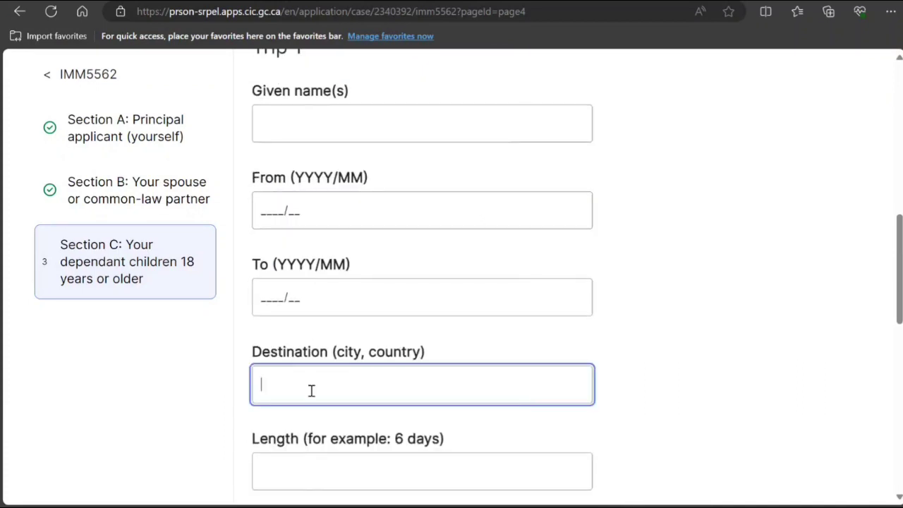
pyautogui.write('Not Applicable')
pyautogui.scroll(6, 308, 392)
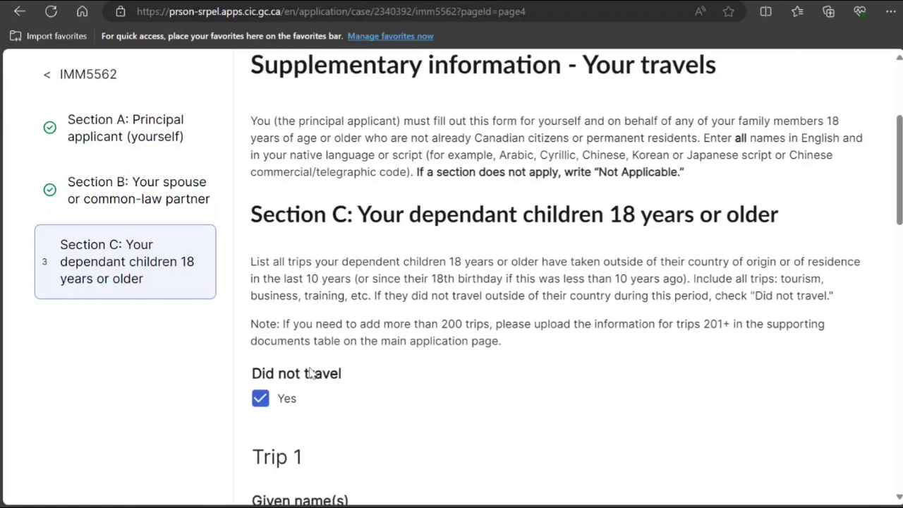
pyautogui.scroll(-6, 310, 373)
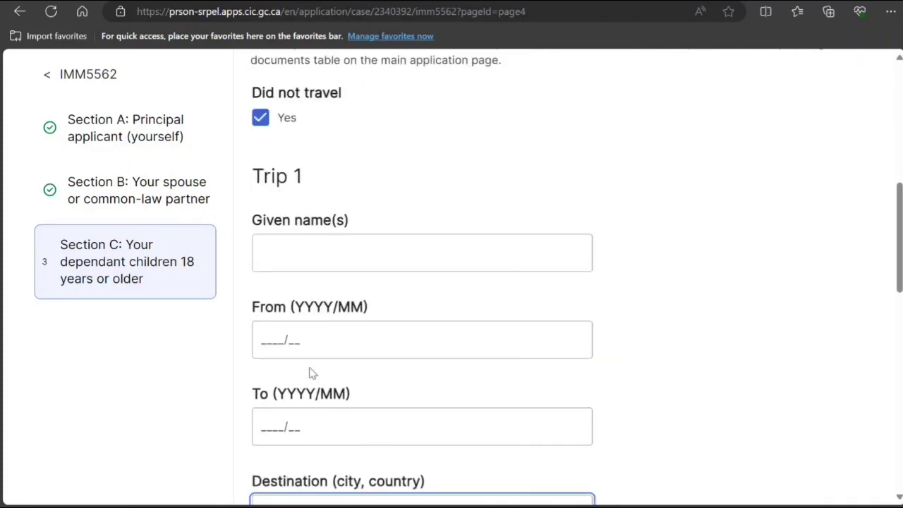
pyautogui.scroll(-6, 310, 374)
pyautogui.scroll(-4, 309, 372)
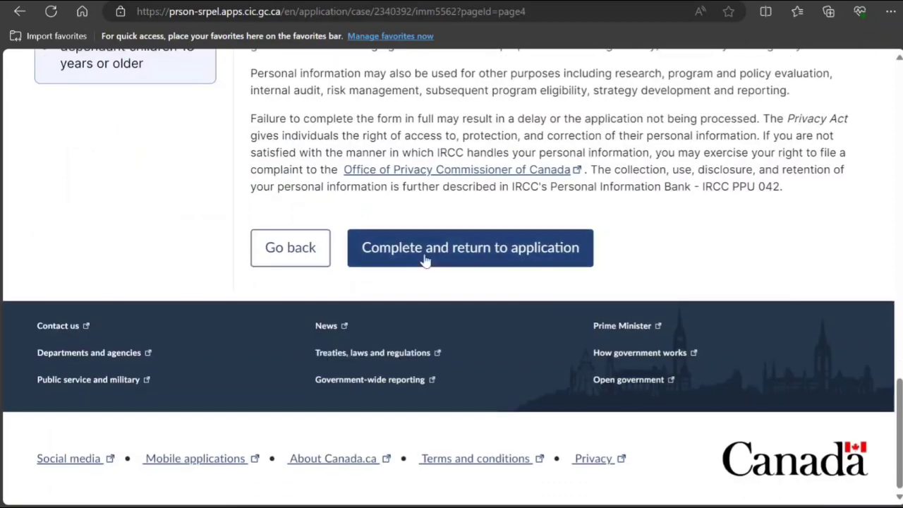
# Review the PDF forms table, highlighting form numbers 5911 and 5984.
pyautogui.scroll(-8, 298, 317)
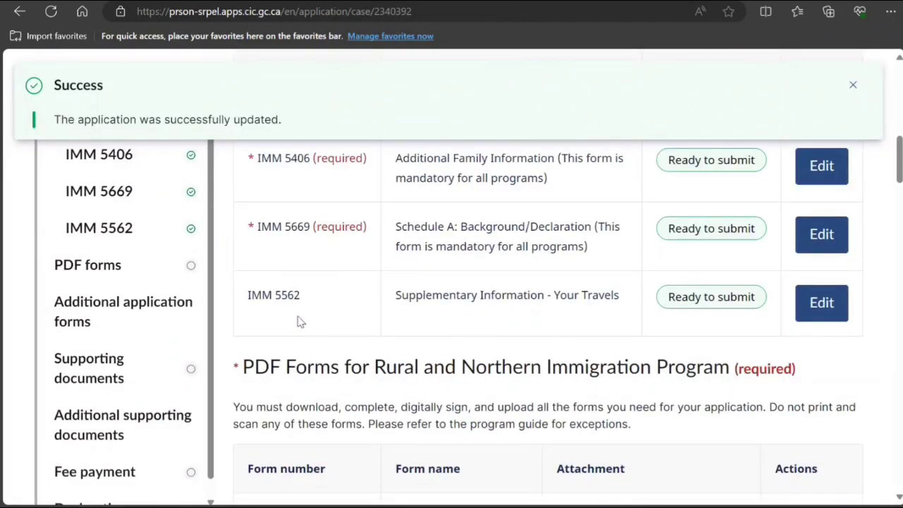
pyautogui.scroll(-2, 298, 321)
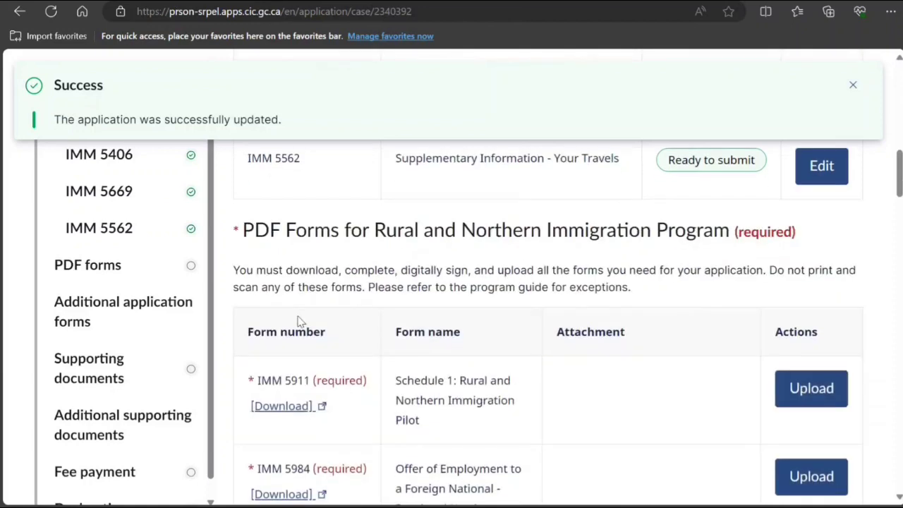
pyautogui.scroll(1, 298, 321)
pyautogui.scroll(-2, 298, 321)
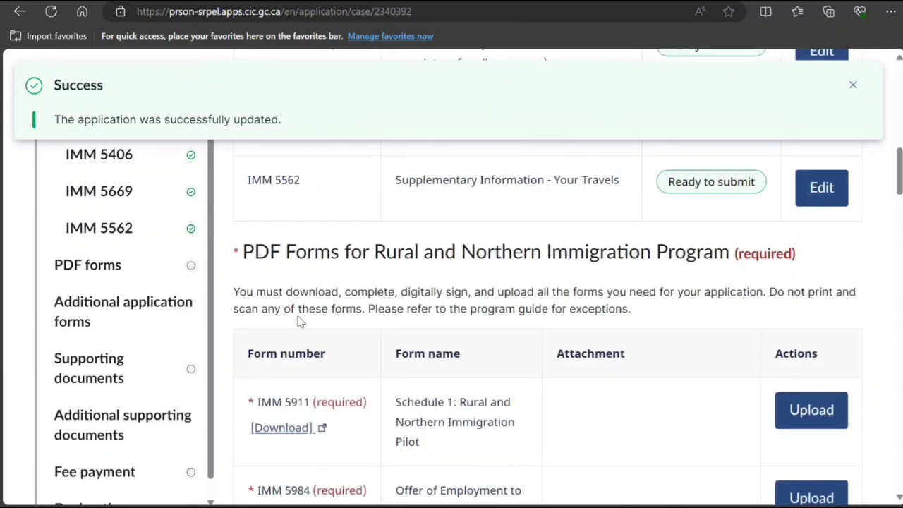
pyautogui.doubleClick(288, 317)
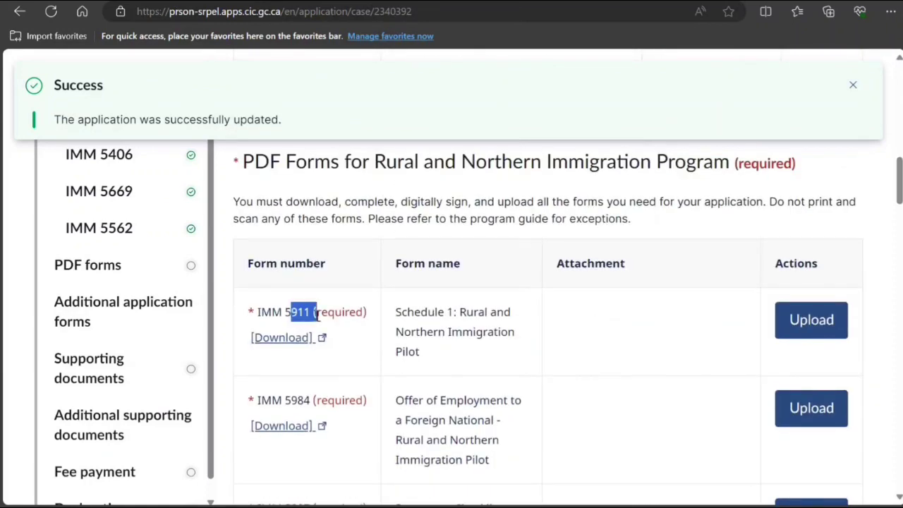
pyautogui.moveTo(283, 400); pyautogui.dragTo(290, 372)
pyautogui.scroll(-2, 315, 400)
pyautogui.scroll(-1, 280, 405)
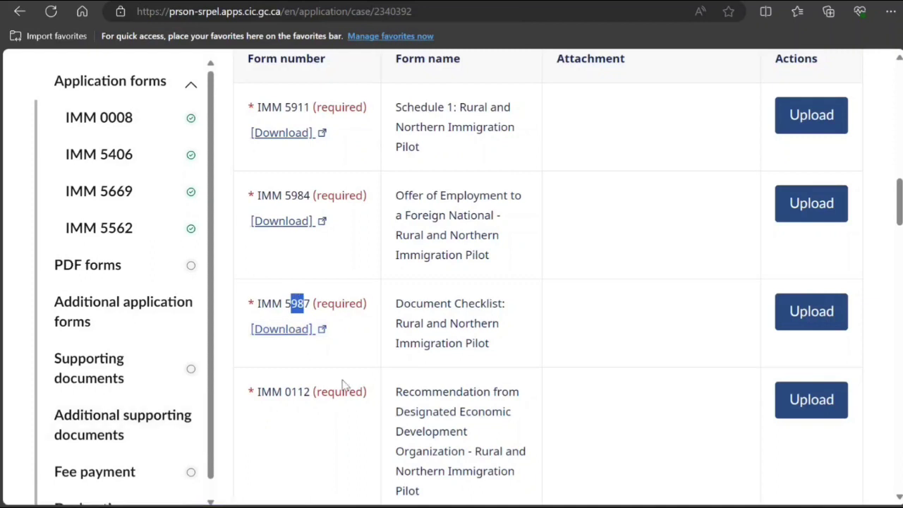
# Open the IMM 5987 document checklist PDF and scroll to its checklist items.
pyautogui.click(288, 332)
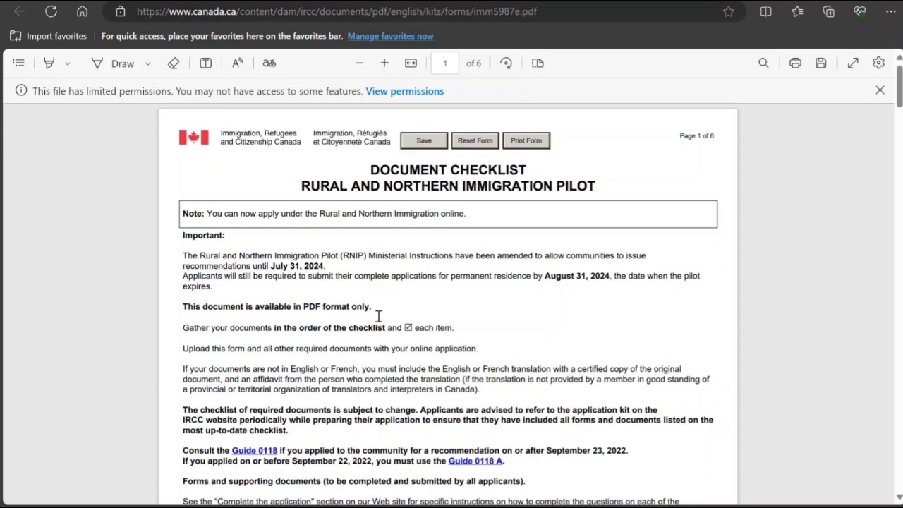
pyautogui.scroll(-2, 377, 304)
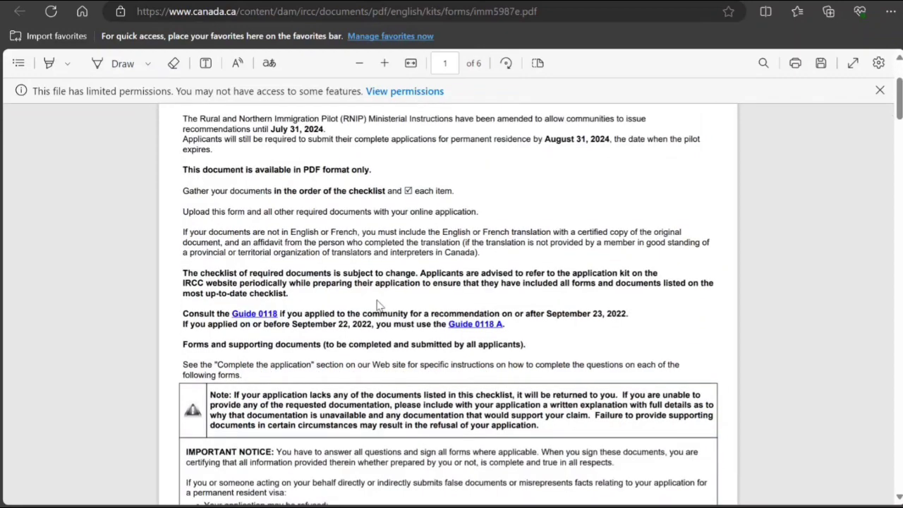
pyautogui.scroll(-8, 377, 305)
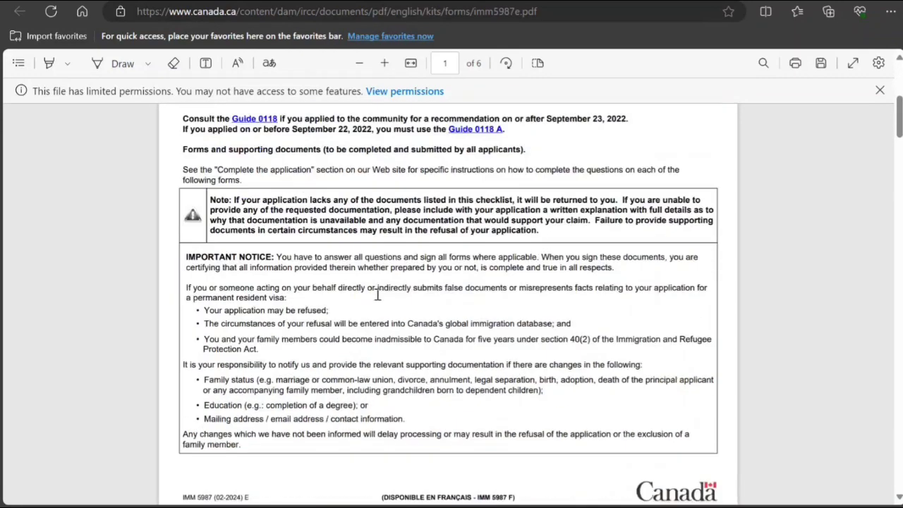
pyautogui.scroll(-1, 378, 294)
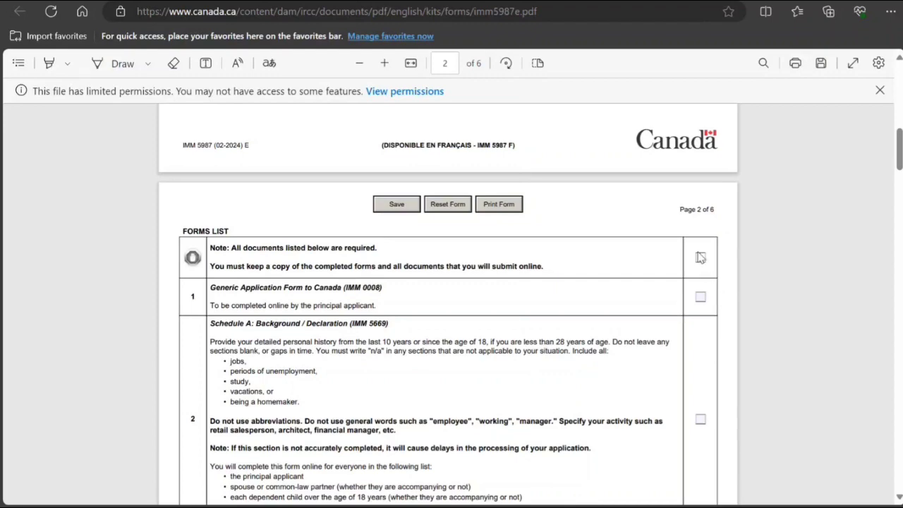
# Tick checklist item 1 (IMM 0008) and item 2 (Schedule A, IMM 5669).
pyautogui.click(700, 297)
pyautogui.scroll(-2, 548, 302)
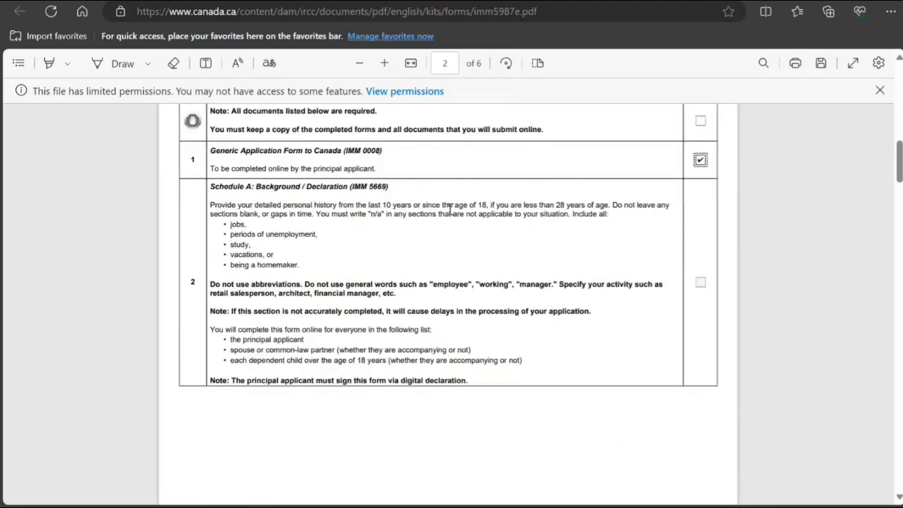
pyautogui.click(701, 282)
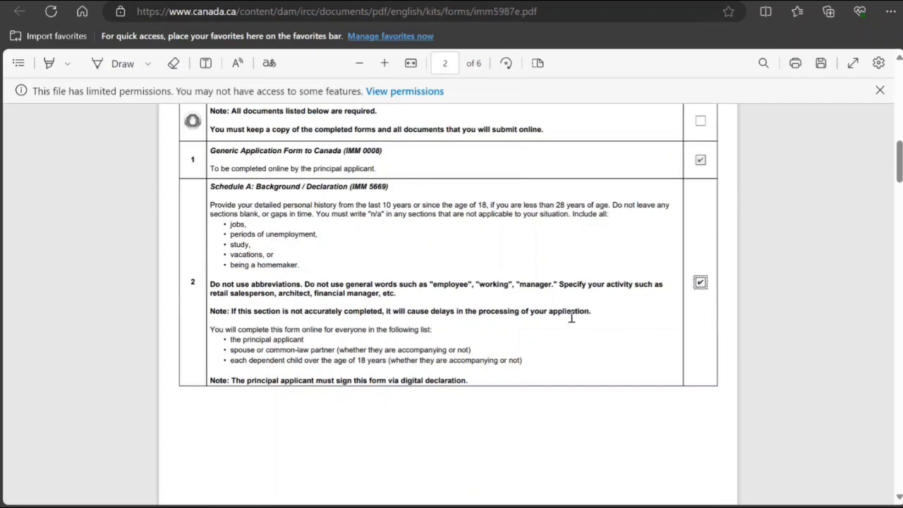
pyautogui.scroll(-5, 571, 317)
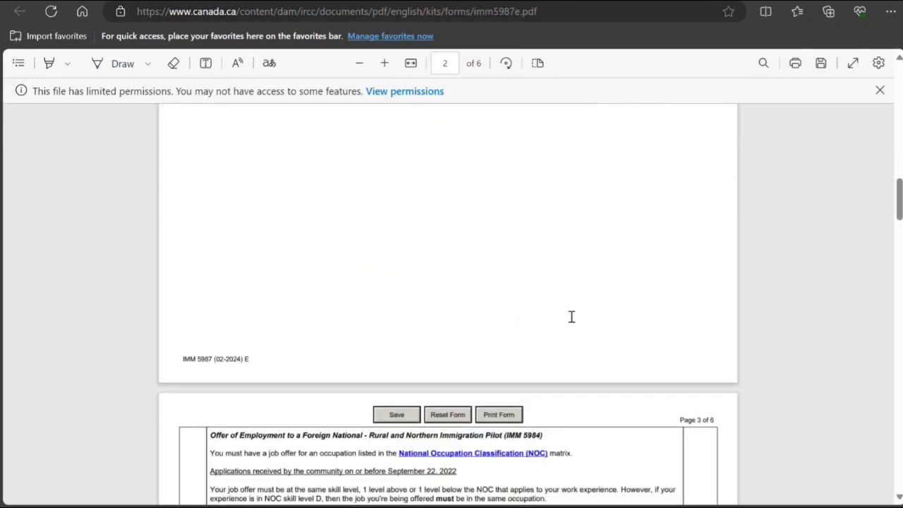
pyautogui.scroll(-4, 571, 317)
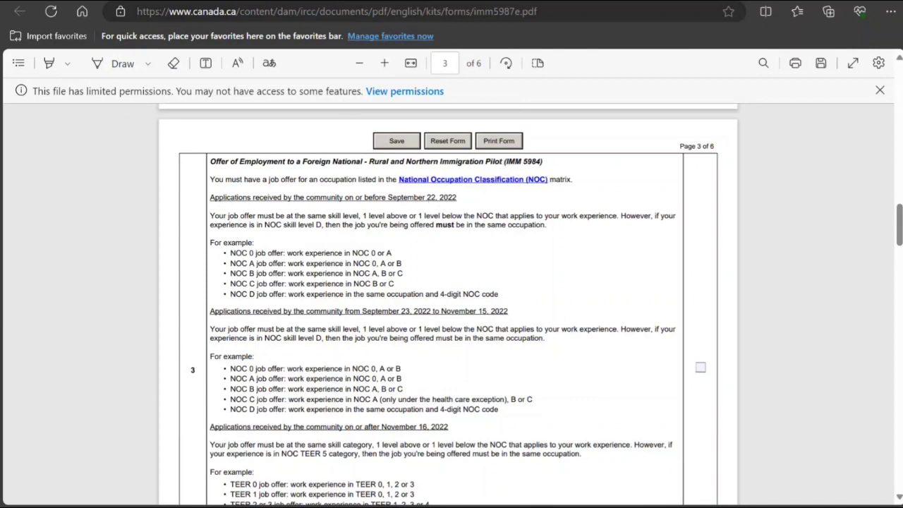
pyautogui.click(247, 1)
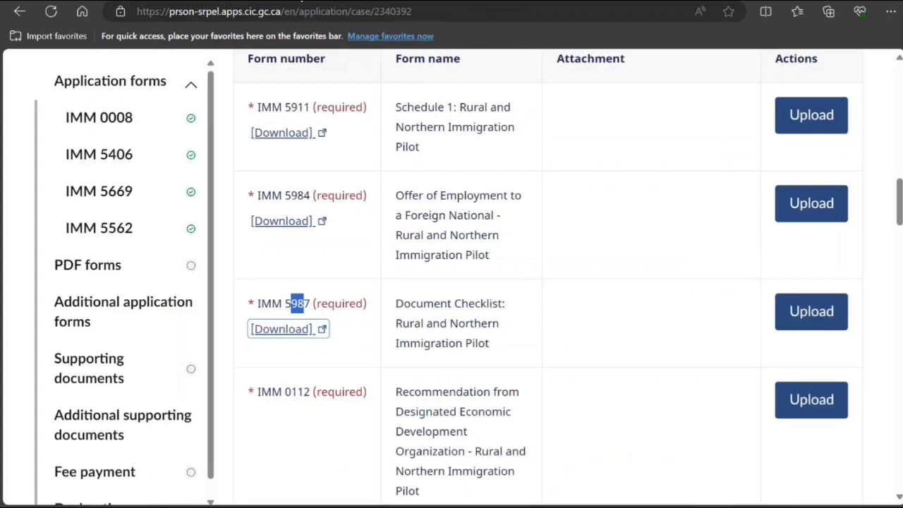
# Tick checklist item 3, the IMM 5984 offer of employment form.
pyautogui.click(291, 1)
pyautogui.click(699, 368)
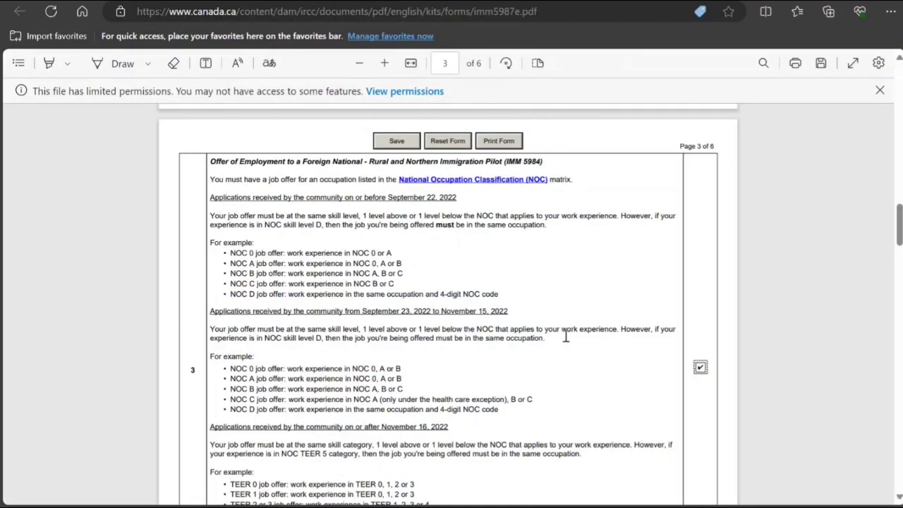
pyautogui.scroll(-3, 565, 336)
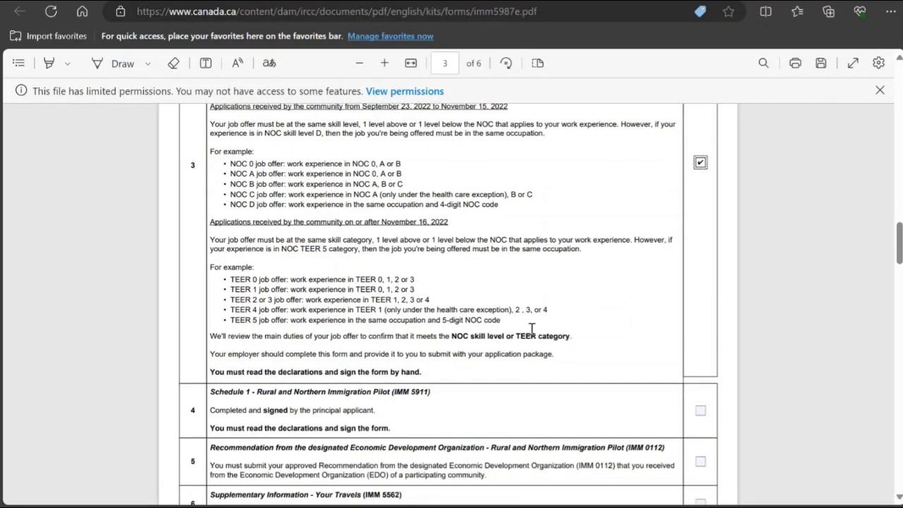
pyautogui.scroll(-1, 359, 296)
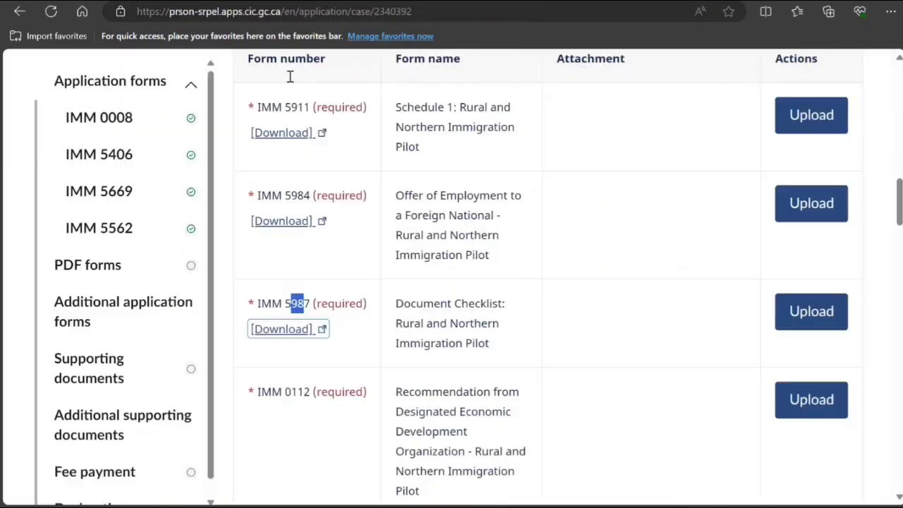
pyautogui.click(206, 2)
pyautogui.hotkey('ctrl', 'Tab')
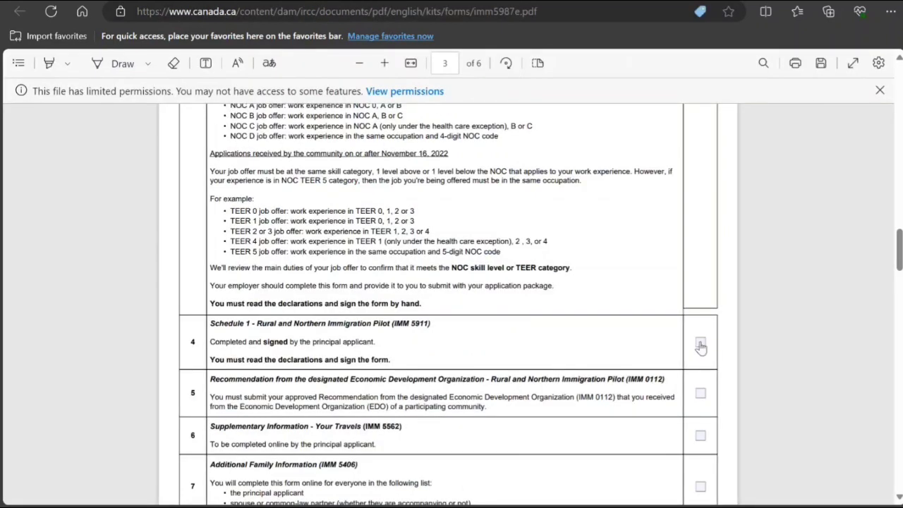
# Tick items 4 (IMM 5911), 5 (IMM 0112 recommendation) and 6 (IMM 5562 travels).
pyautogui.click(700, 343)
pyautogui.moveTo(368, 397); pyautogui.dragTo(594, 397)
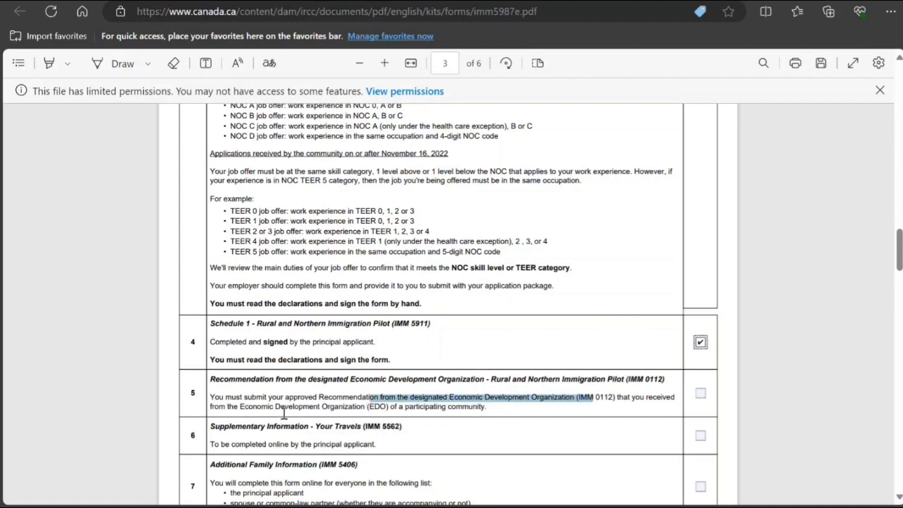
pyautogui.moveTo(277, 407); pyautogui.dragTo(487, 407)
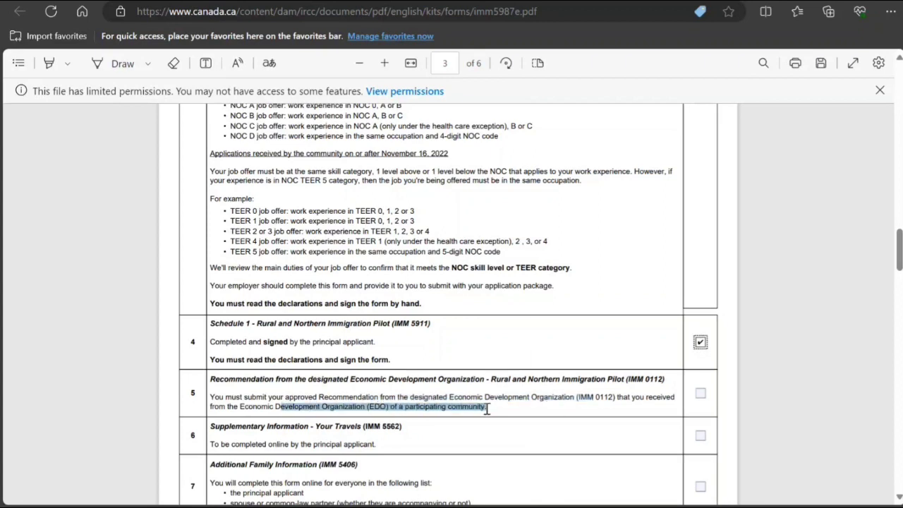
pyautogui.click(699, 393)
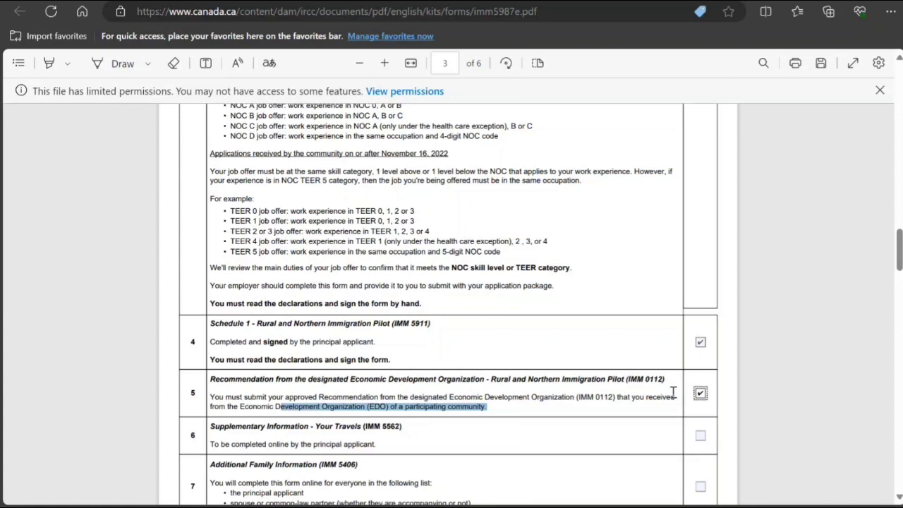
pyautogui.click(702, 437)
# Tick items 7 (IMM 5406 family), 9 (travel documents/passports) and 10 (language proficiency).
pyautogui.scroll(-2, 332, 439)
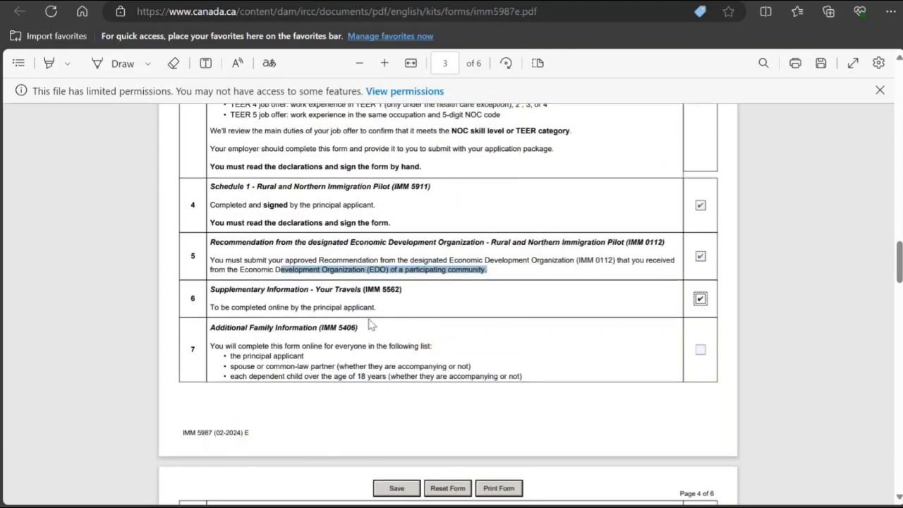
pyautogui.click(699, 349)
pyautogui.scroll(-3, 428, 344)
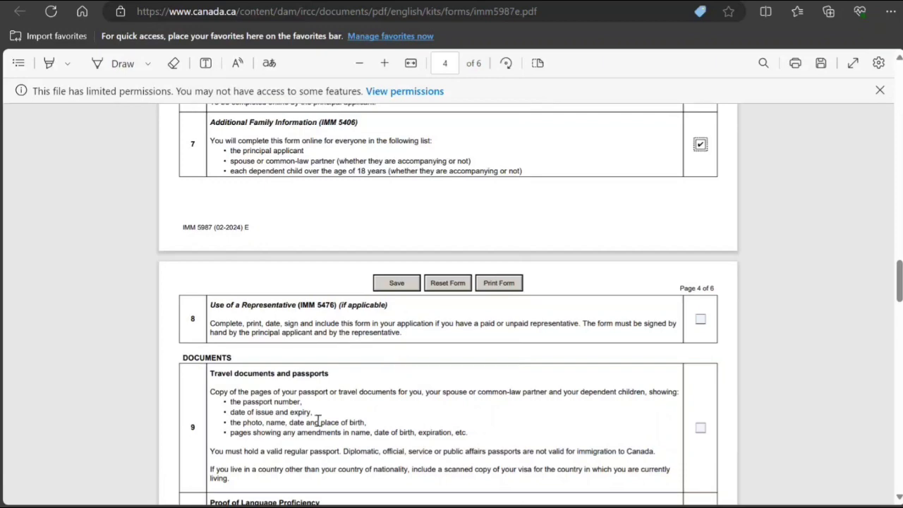
pyautogui.scroll(-3, 259, 447)
pyautogui.click(700, 223)
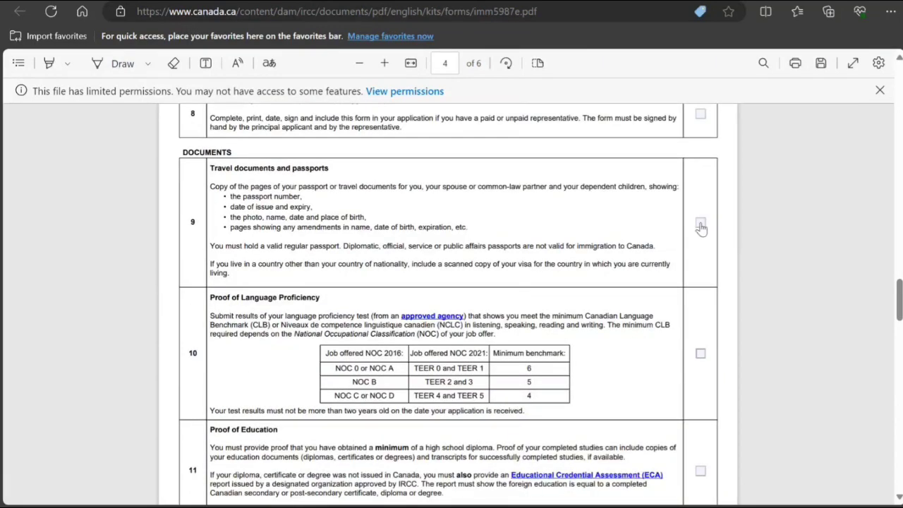
pyautogui.click(700, 353)
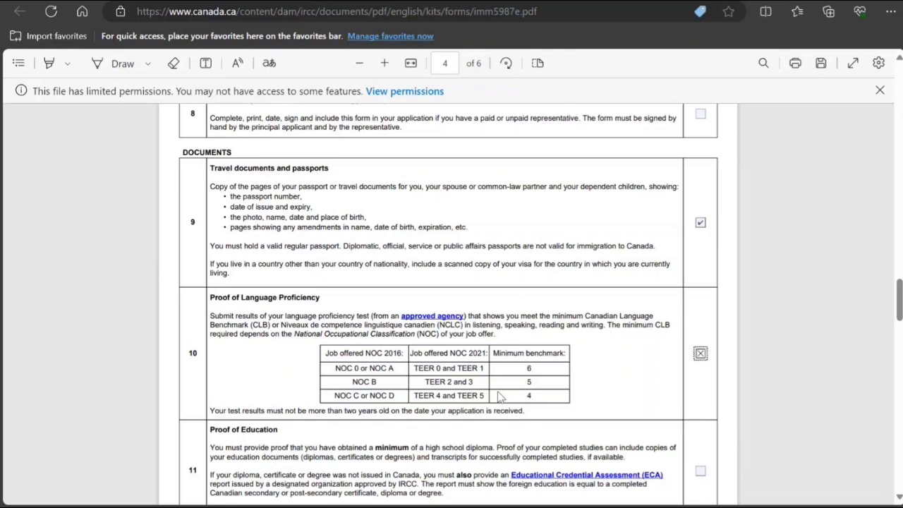
# Tick item 12, proof of work experience, leaving item 13's proof of funds unticked.
pyautogui.scroll(-2, 479, 398)
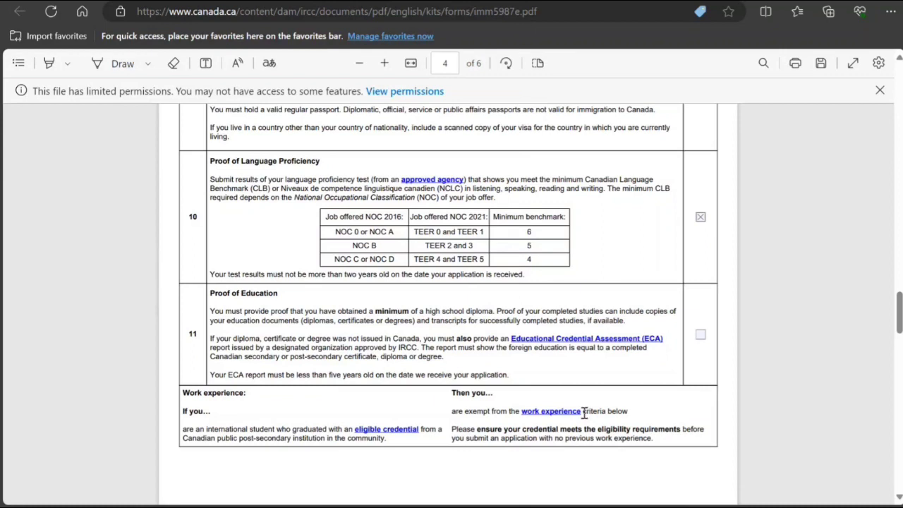
pyautogui.scroll(-7, 530, 410)
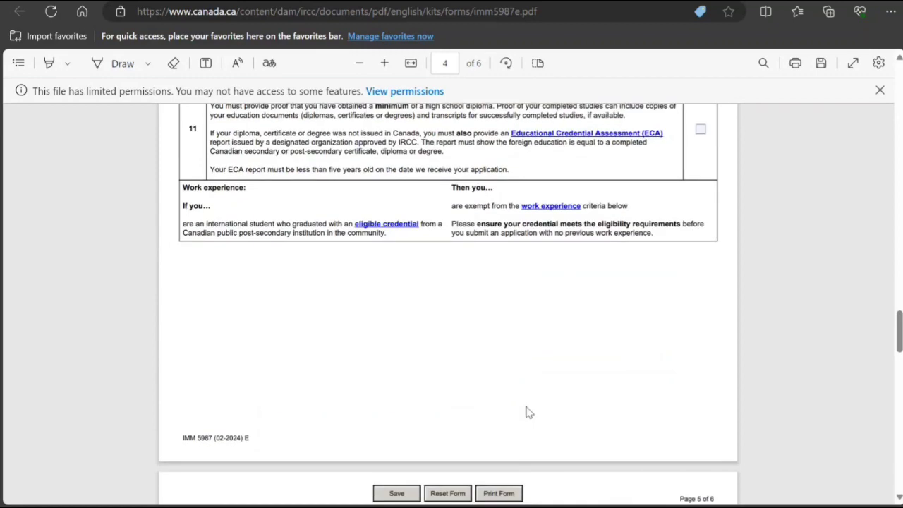
pyautogui.scroll(-1, 528, 412)
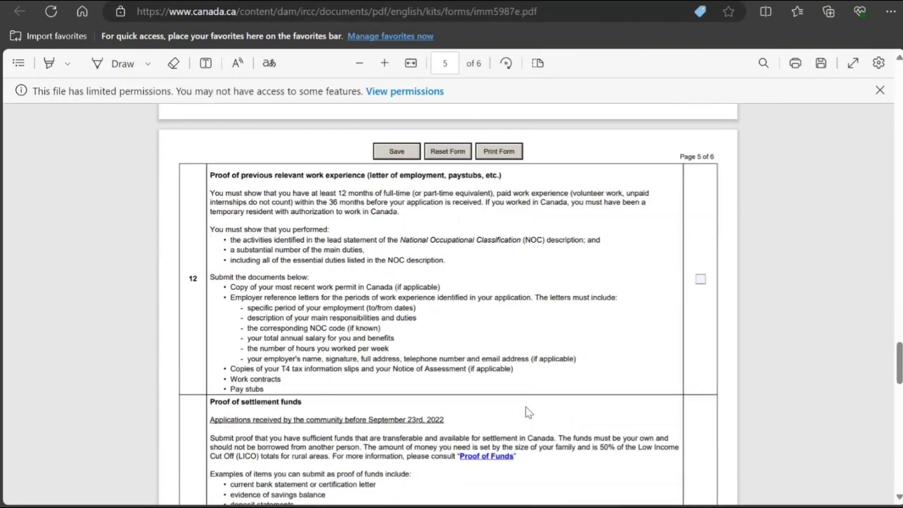
pyautogui.scroll(6, 374, 266)
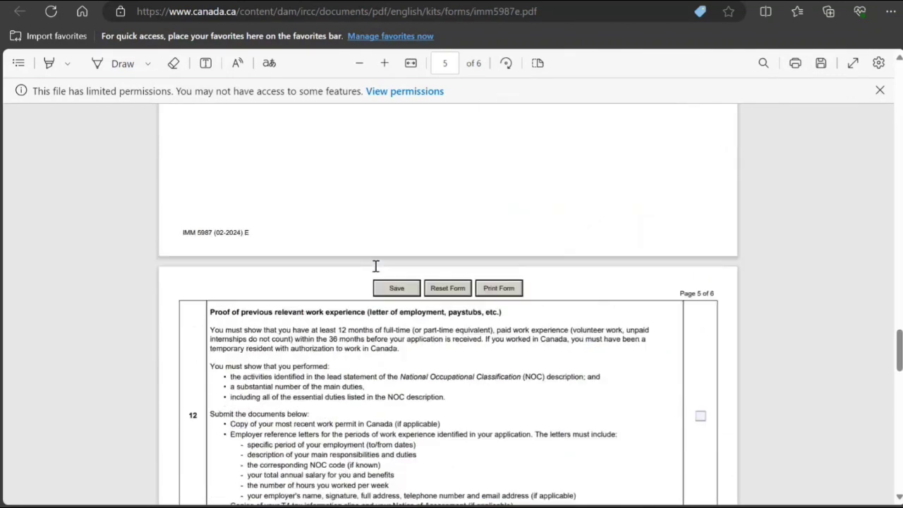
pyautogui.scroll(-6, 375, 266)
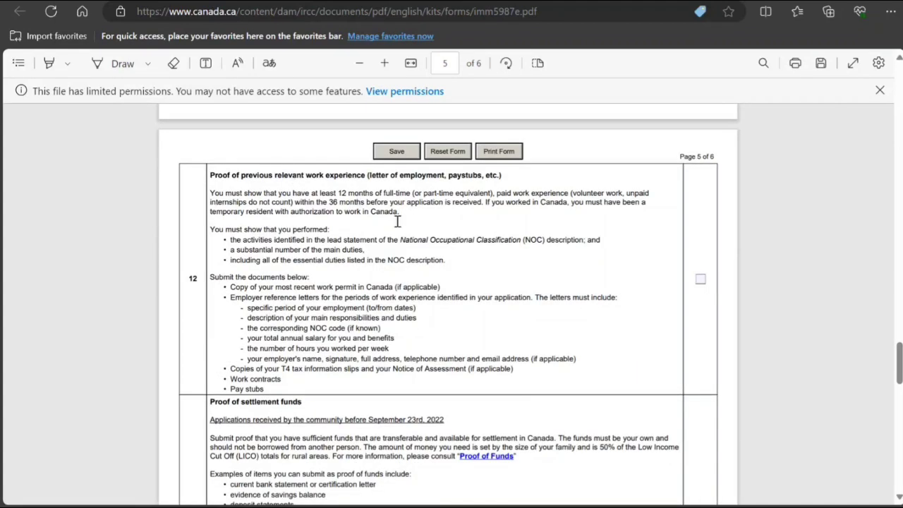
pyautogui.click(700, 279)
pyautogui.scroll(-2, 534, 342)
pyautogui.scroll(-1, 534, 342)
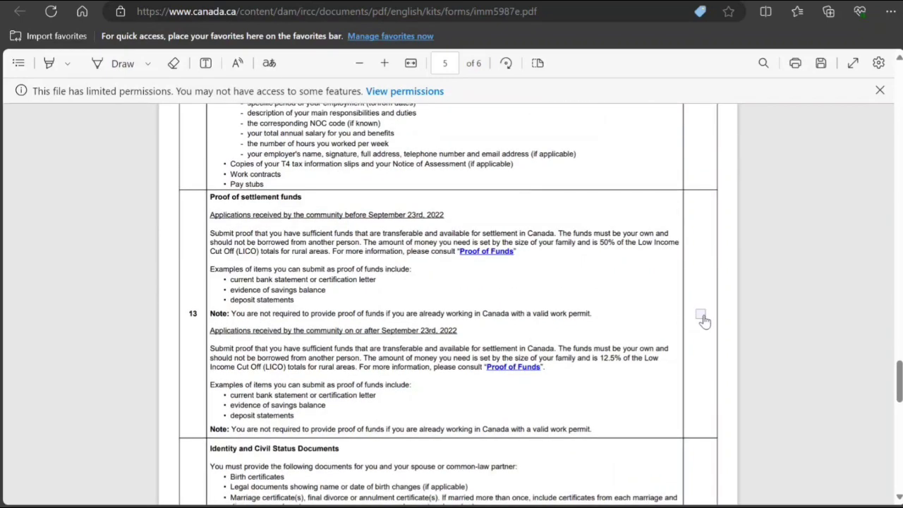
pyautogui.click(700, 314)
pyautogui.scroll(-3, 386, 365)
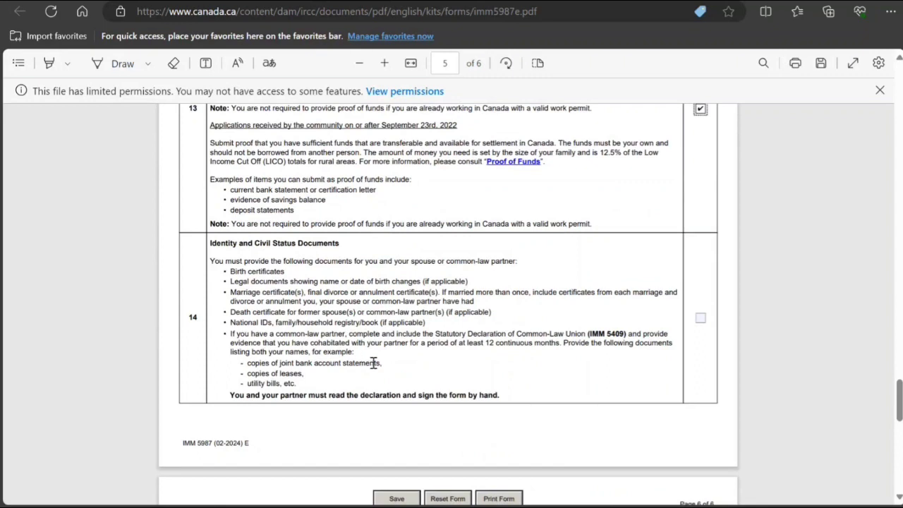
pyautogui.click(701, 318)
# Tick items 14 (identity documents), 16 (police certificates), 17 (photos) and 18 (fee payment).
pyautogui.click(700, 318)
pyautogui.scroll(-4, 635, 373)
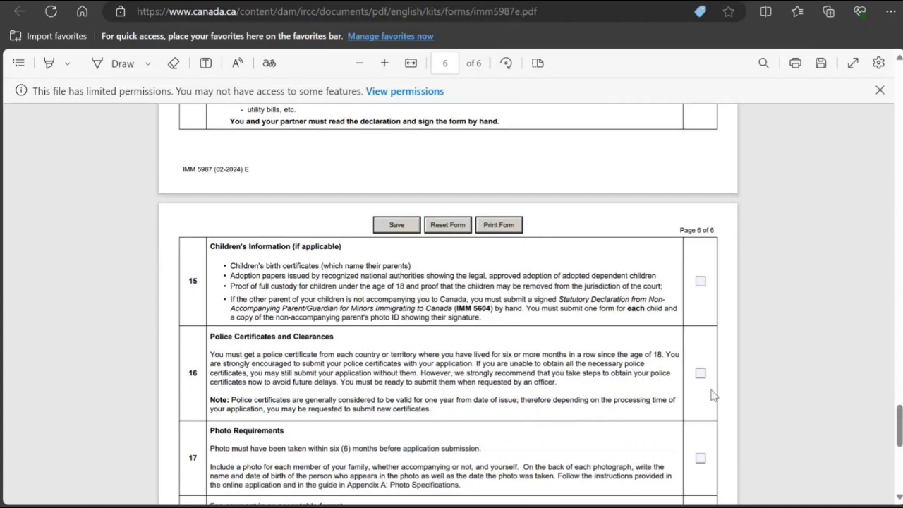
pyautogui.click(700, 373)
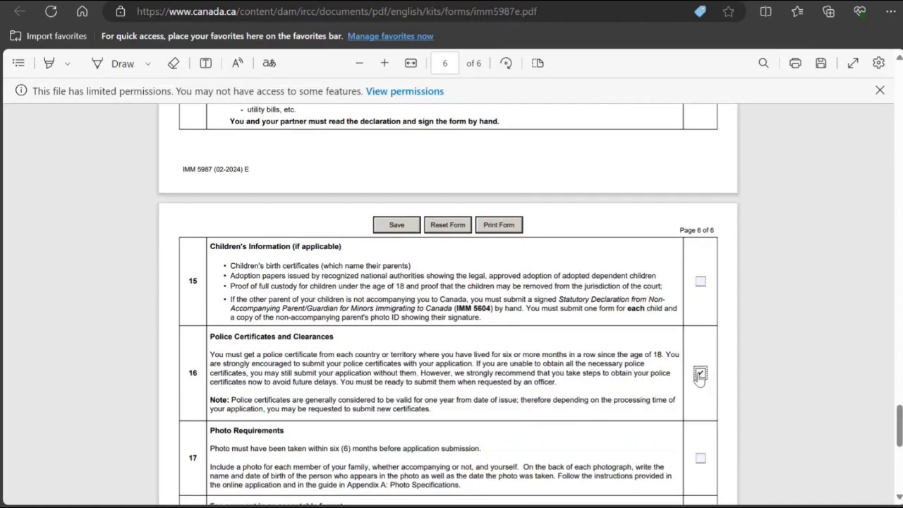
pyautogui.click(698, 457)
pyautogui.scroll(-3, 590, 459)
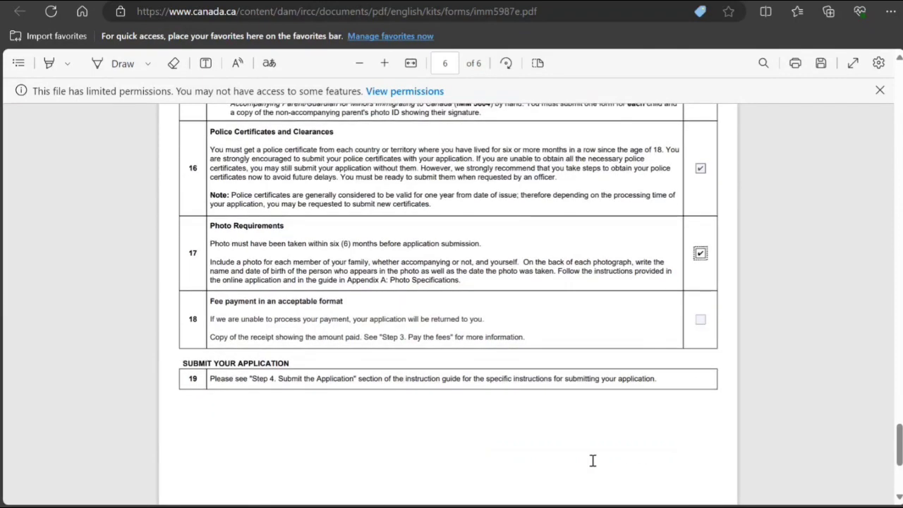
pyautogui.click(700, 321)
pyautogui.scroll(-1, 536, 388)
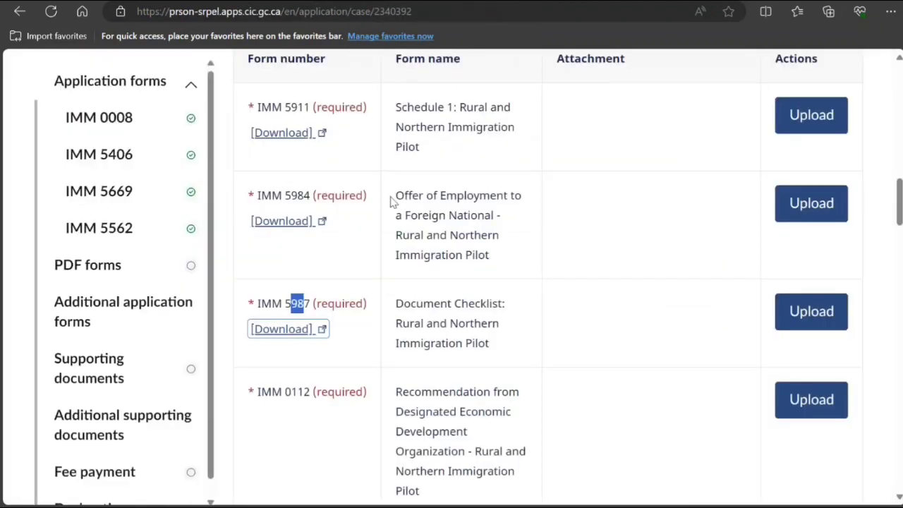
# Add 'Police certificates and clearances' as an additional supporting document.
pyautogui.scroll(-7, 483, 306)
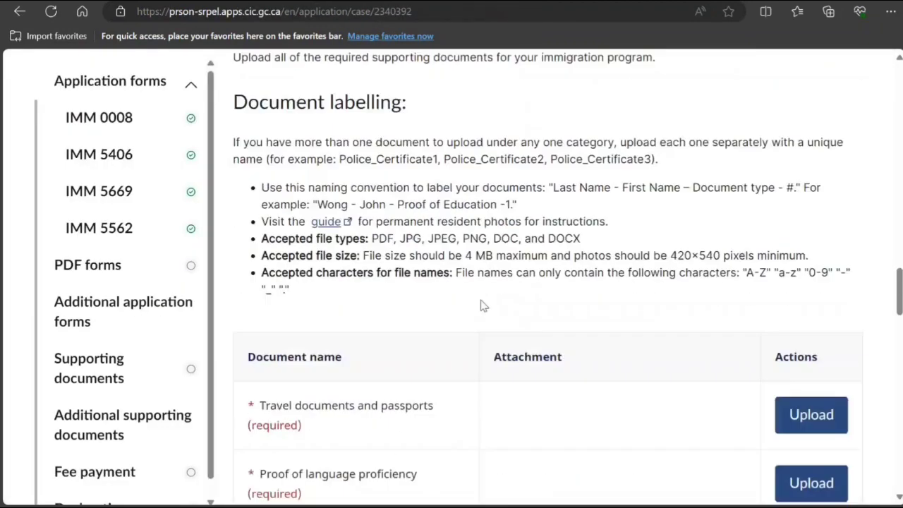
pyautogui.scroll(-10, 484, 306)
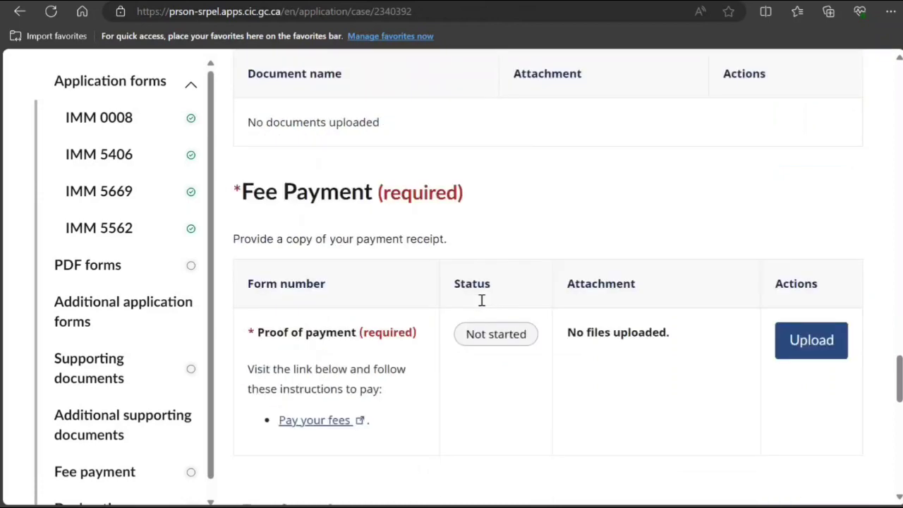
pyautogui.scroll(8, 484, 306)
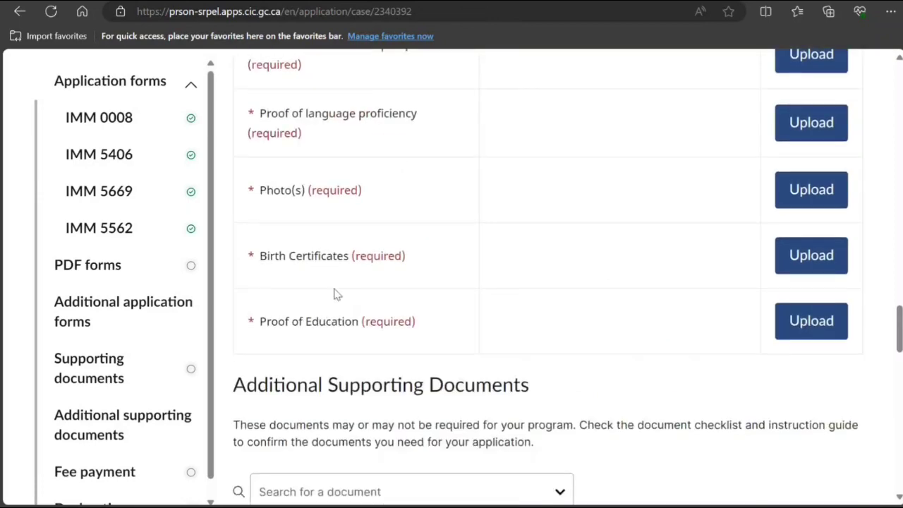
pyautogui.scroll(2, 335, 225)
pyautogui.scroll(-6, 335, 225)
pyautogui.click(374, 224)
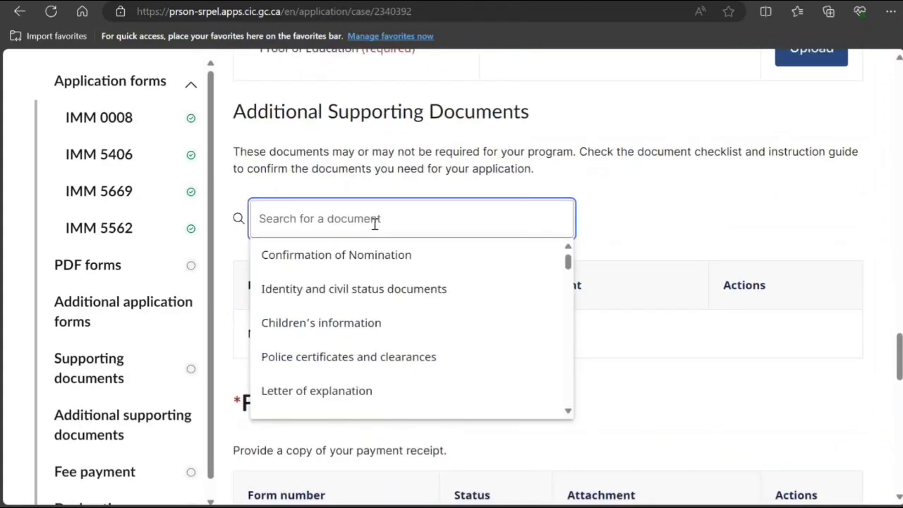
pyautogui.write('po')
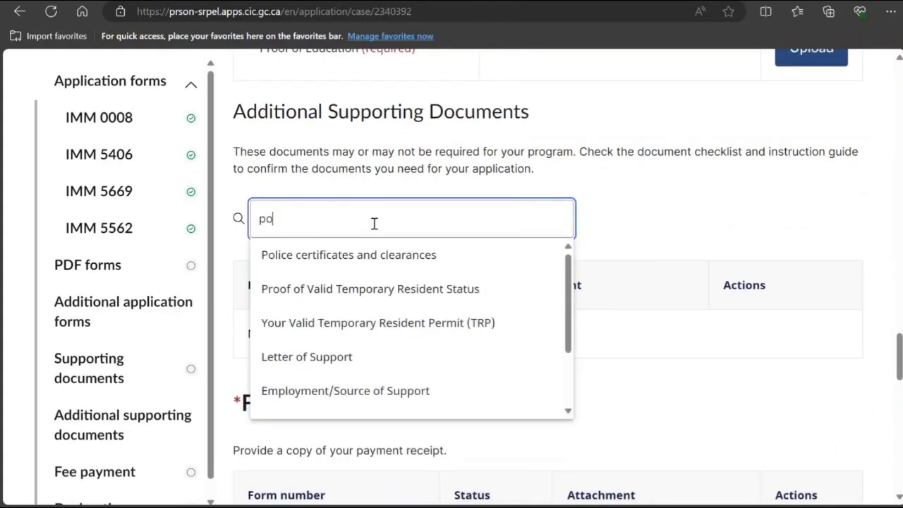
pyautogui.click(352, 264)
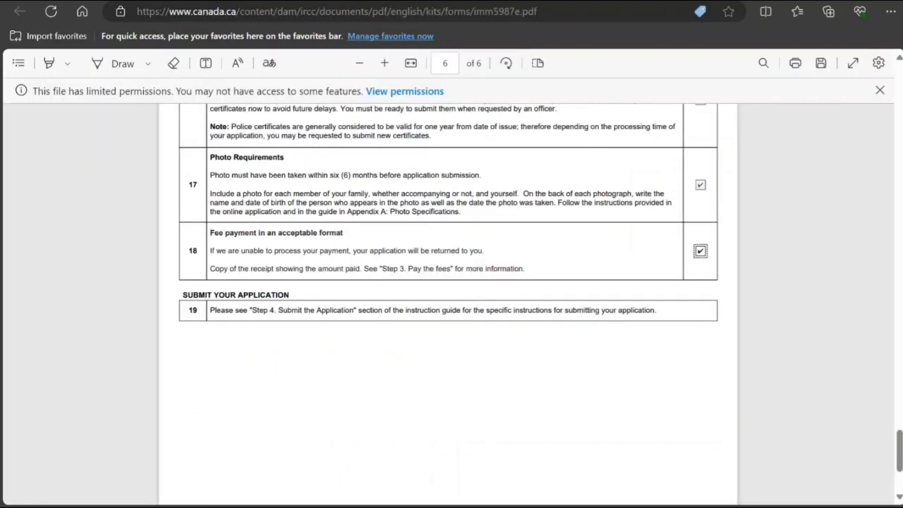
# Search 'proo' and add 'Proof of Funds' as another supporting document.
pyautogui.scroll(3, 308, 170)
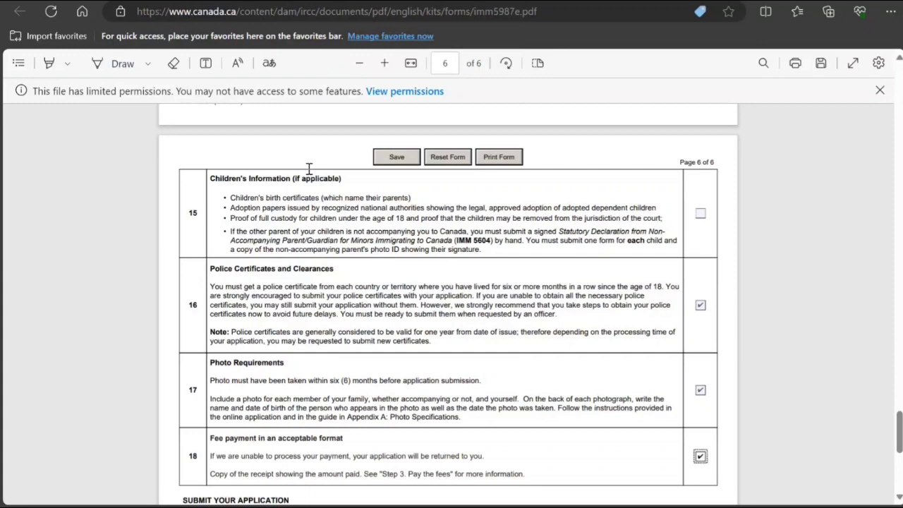
pyautogui.scroll(3, 308, 169)
pyautogui.scroll(1, 308, 169)
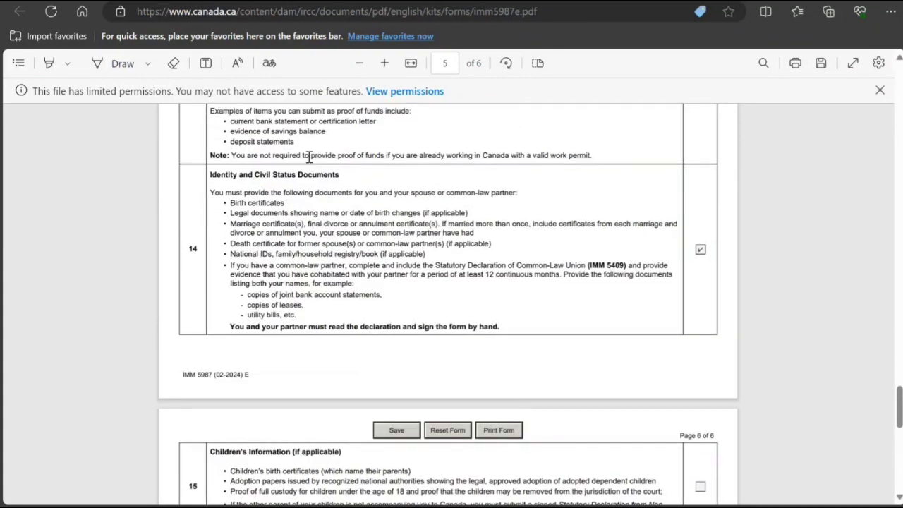
pyautogui.scroll(2, 308, 157)
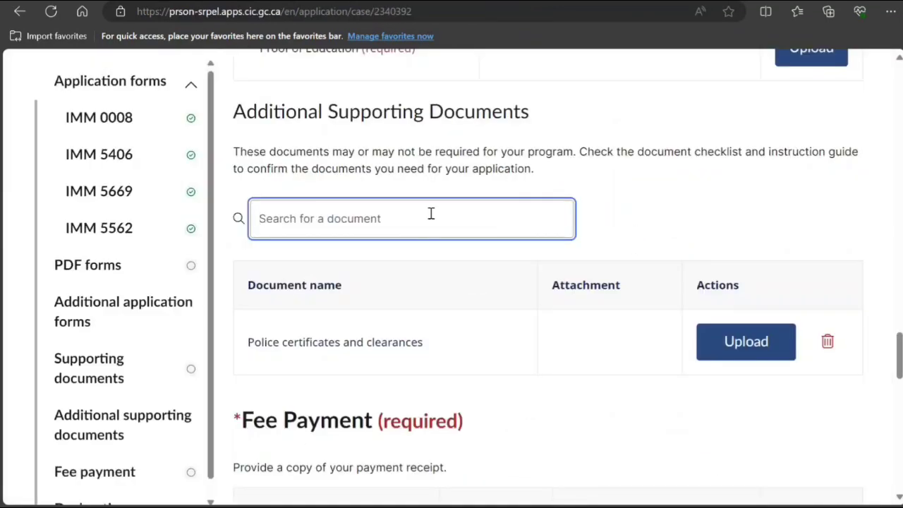
pyautogui.click(429, 207)
pyautogui.write('pr')
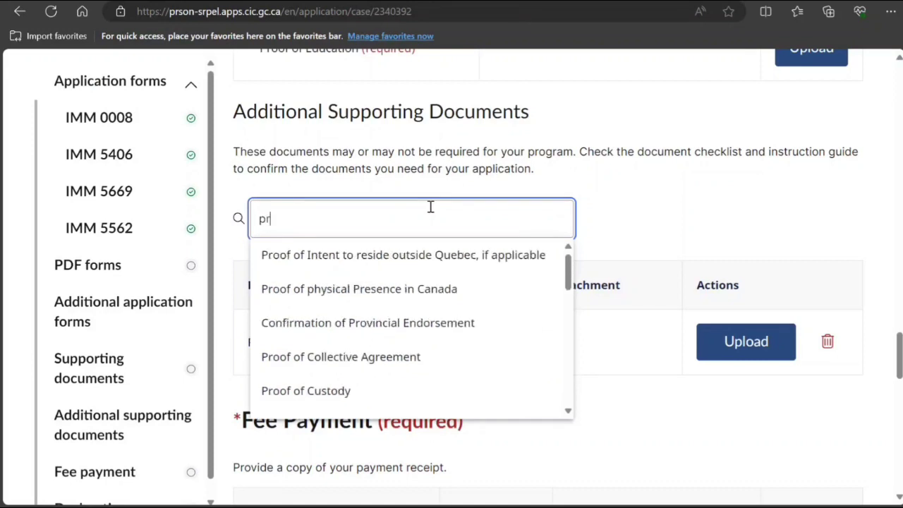
pyautogui.write('oof of')
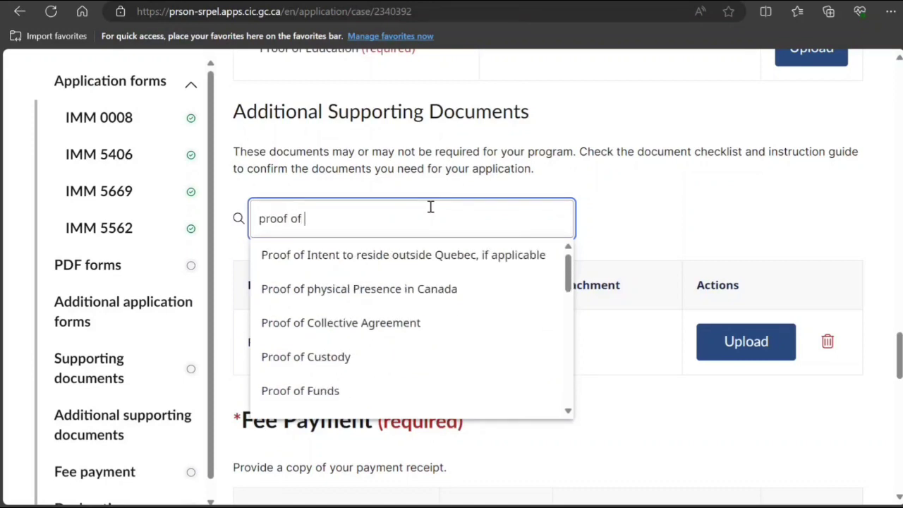
pyautogui.click(370, 395)
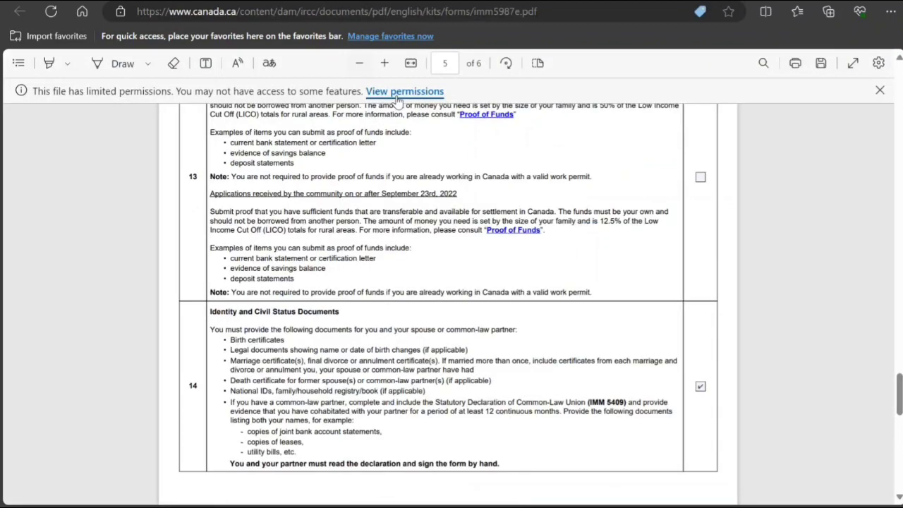
# Search 'wo' and add 'Proof of Previous Relevant Work Experience' as a supporting document.
pyautogui.scroll(5, 340, 229)
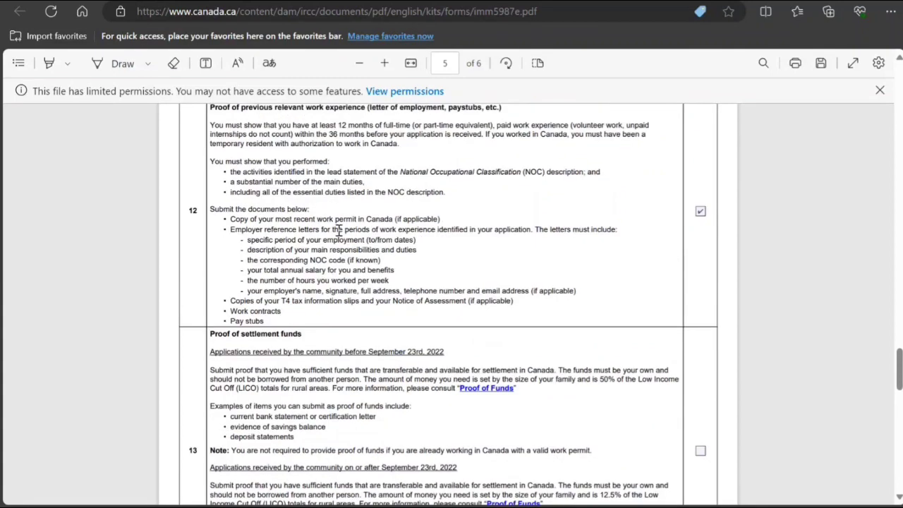
pyautogui.scroll(1, 338, 229)
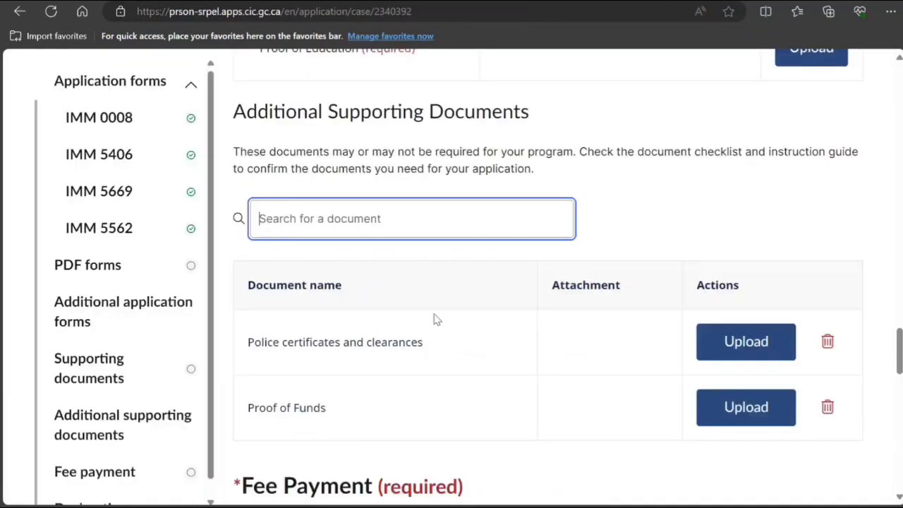
pyautogui.scroll(6, 433, 318)
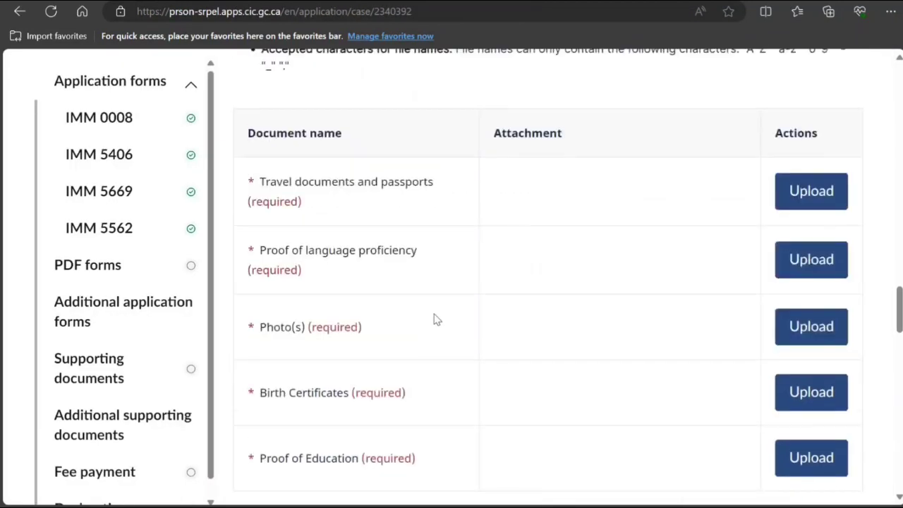
pyautogui.scroll(-5, 435, 319)
pyautogui.scroll(-12, 435, 318)
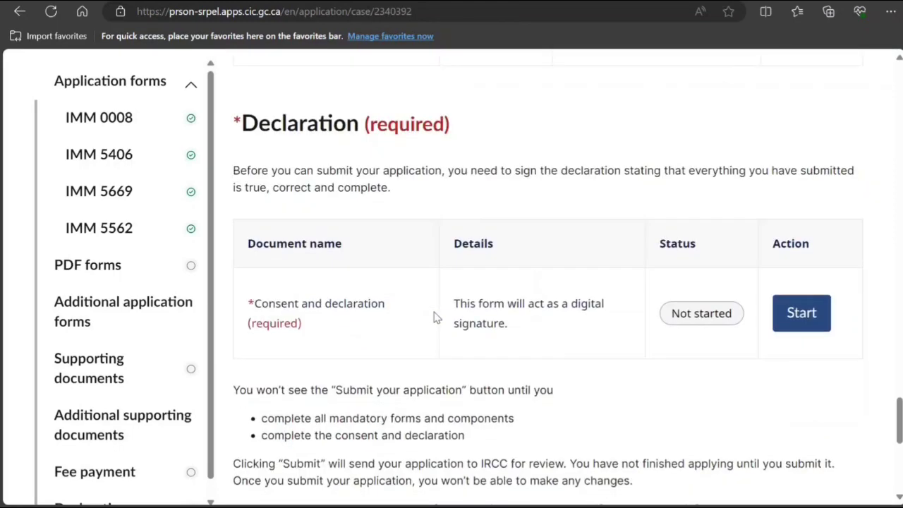
pyautogui.scroll(12, 435, 318)
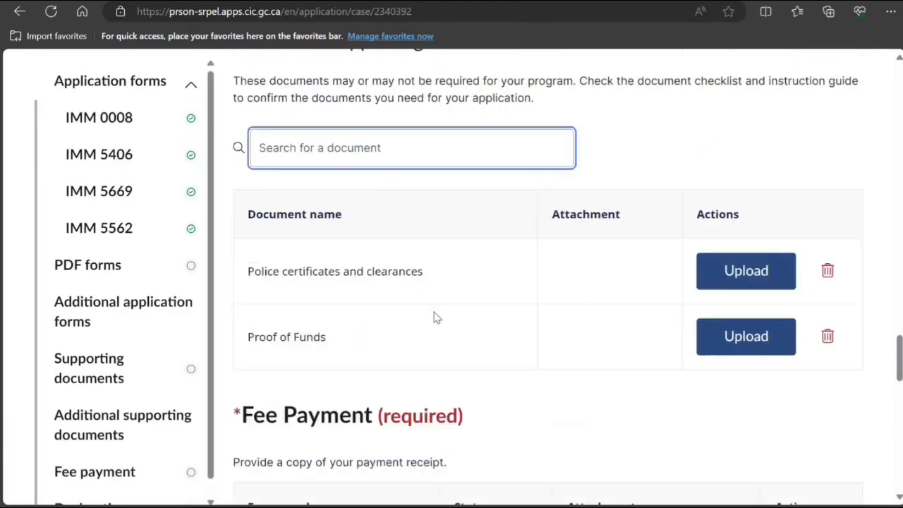
pyautogui.scroll(4, 435, 318)
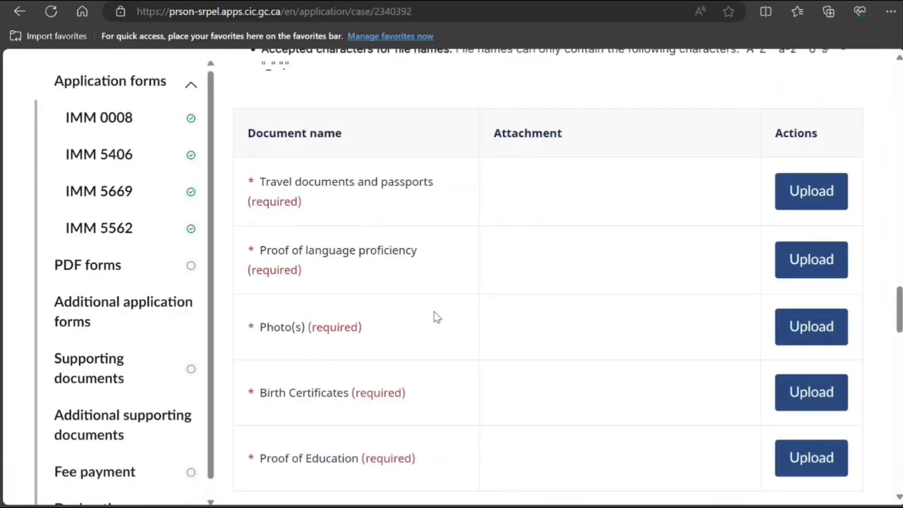
pyautogui.scroll(-4, 435, 318)
pyautogui.click(374, 213)
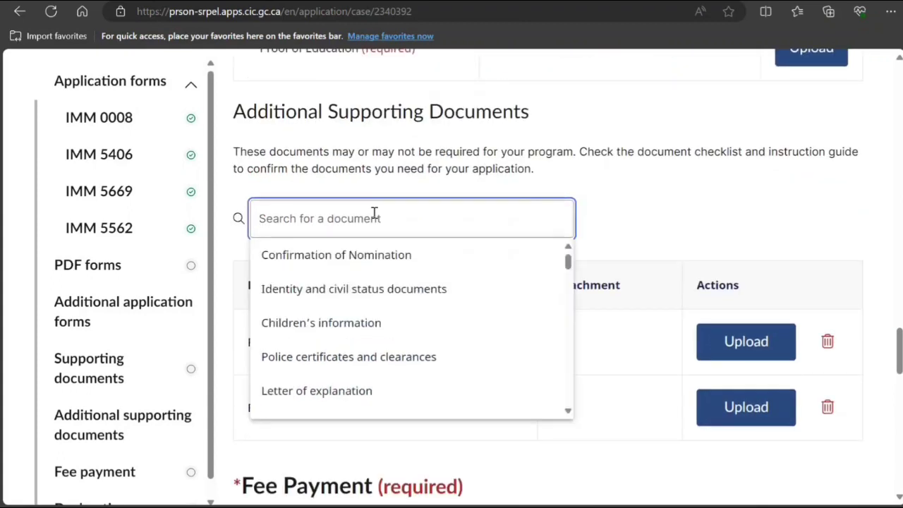
pyautogui.write('wor')
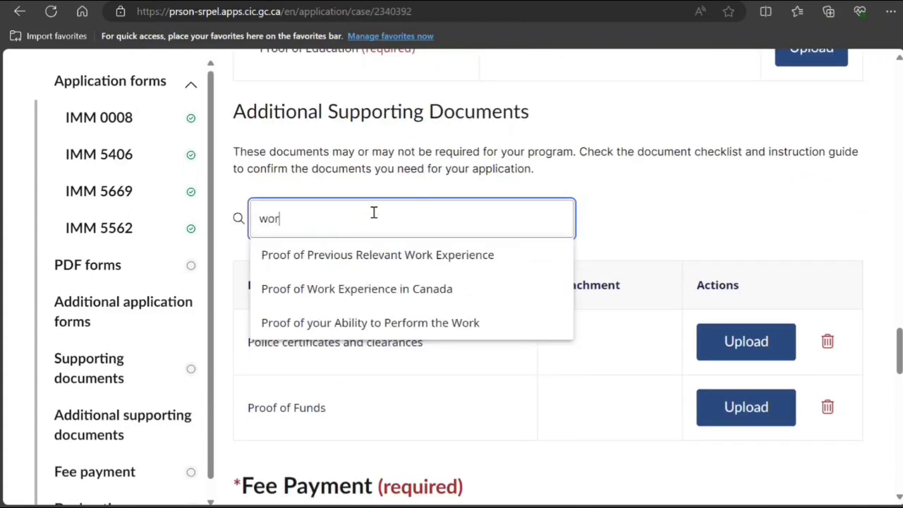
pyautogui.click(366, 267)
# Review the supporting documents list showing the new work experience row with nothing uploaded.
pyautogui.scroll(-3, 437, 398)
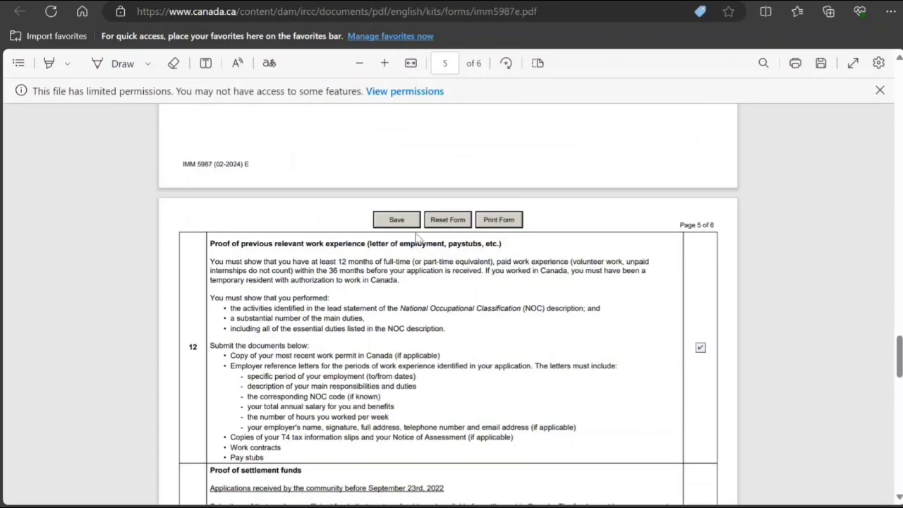
pyautogui.scroll(-5, 416, 280)
pyautogui.scroll(15, 416, 280)
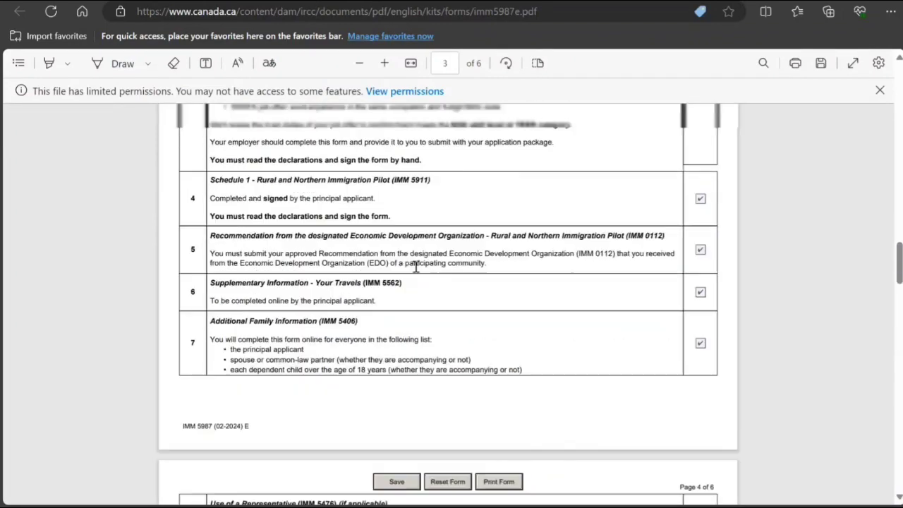
pyautogui.scroll(-8, 419, 257)
pyautogui.scroll(-20, 418, 257)
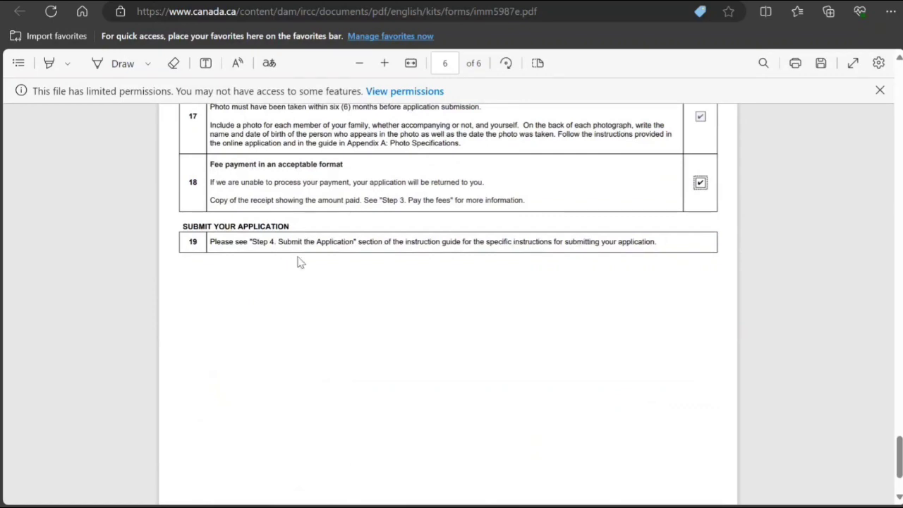
pyautogui.scroll(-3, 299, 262)
pyautogui.hotkey('ctrl', 'Tab')
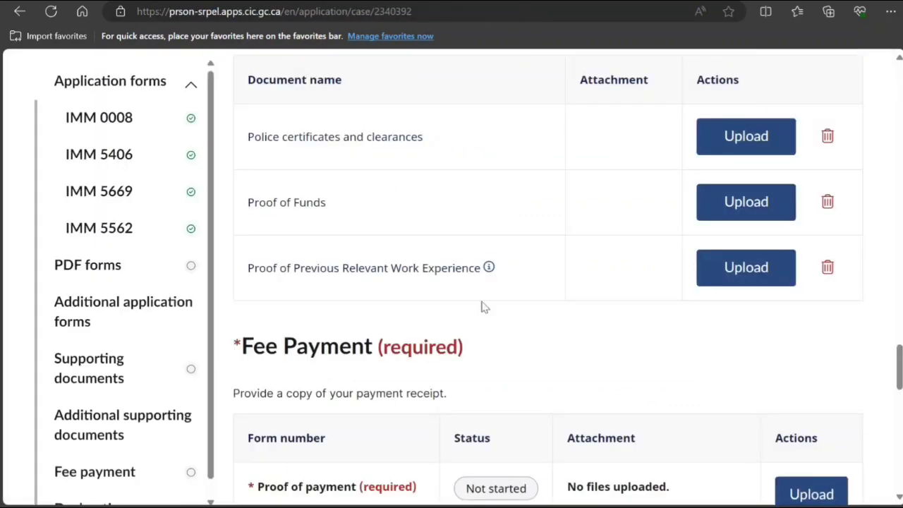
pyautogui.scroll(15, 466, 305)
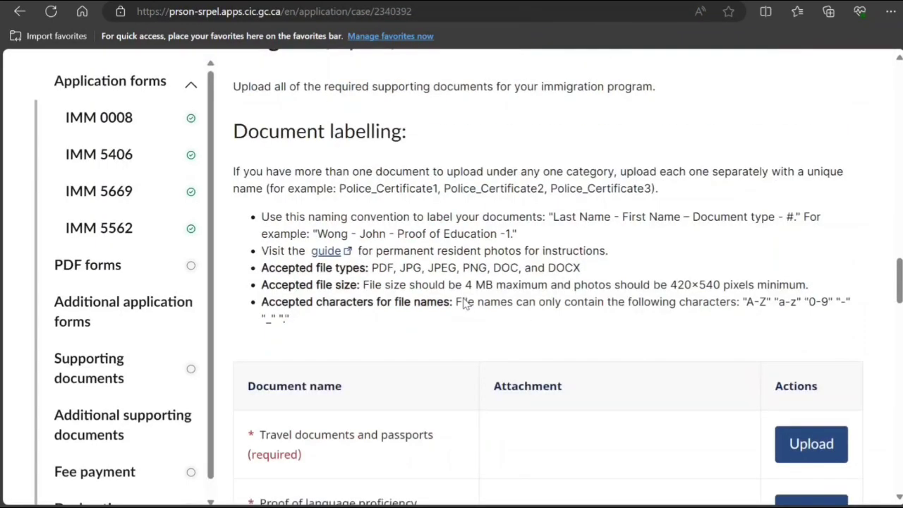
pyautogui.scroll(3, 464, 303)
pyautogui.scroll(-1, 395, 304)
pyautogui.scroll(-2, 353, 317)
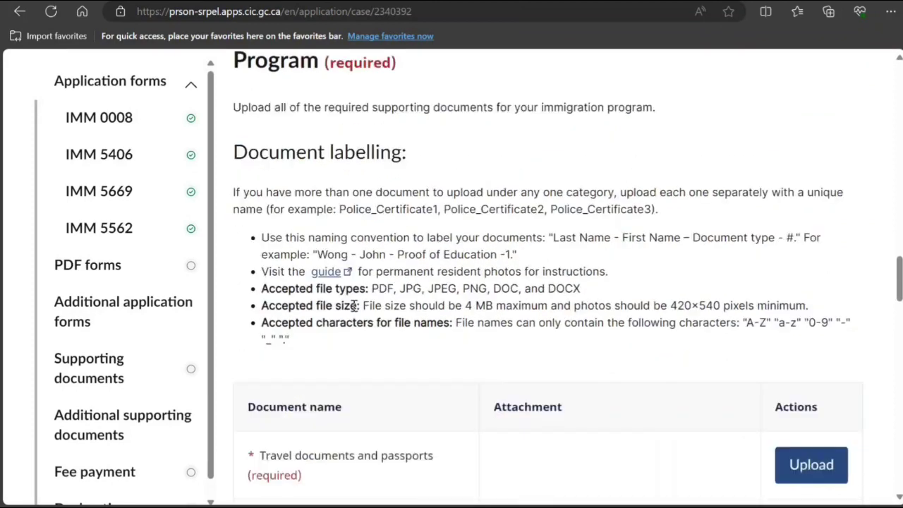
pyautogui.moveTo(317, 254); pyautogui.dragTo(520, 259)
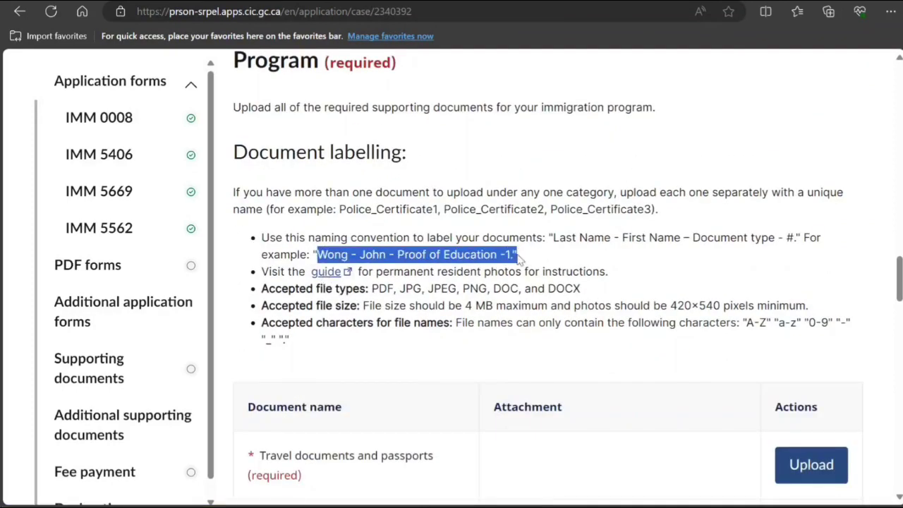
pyautogui.moveTo(371, 288); pyautogui.dragTo(524, 289)
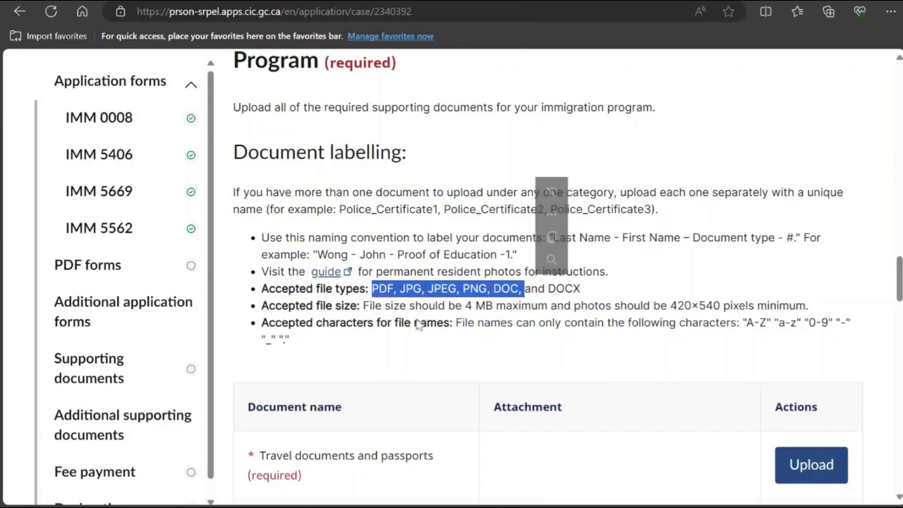
pyautogui.moveTo(409, 305); pyautogui.dragTo(733, 306)
pyautogui.scroll(3, 534, 292)
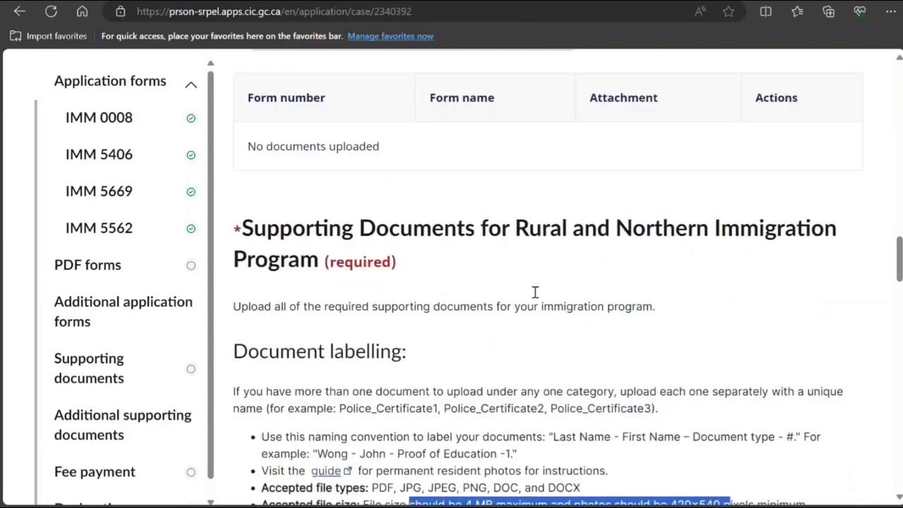
pyautogui.scroll(10, 535, 292)
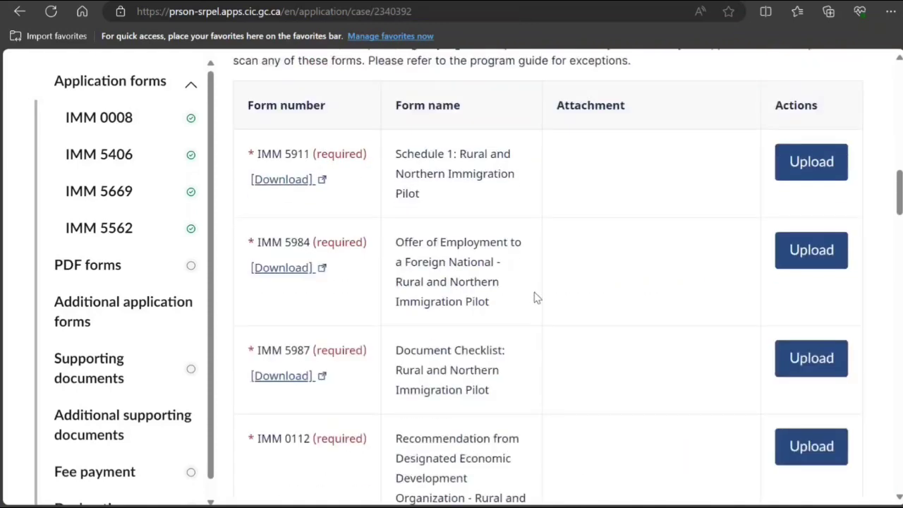
pyautogui.scroll(1, 534, 298)
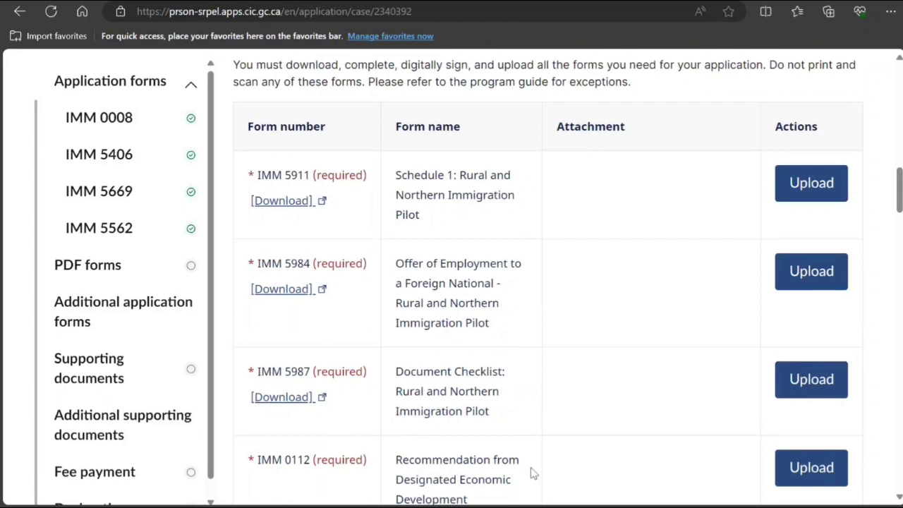
pyautogui.scroll(-3, 411, 303)
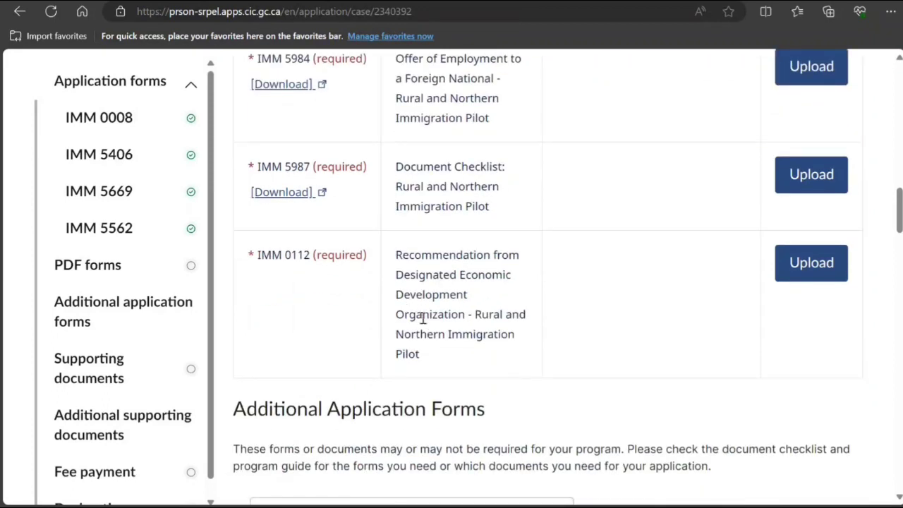
pyautogui.scroll(1, 423, 317)
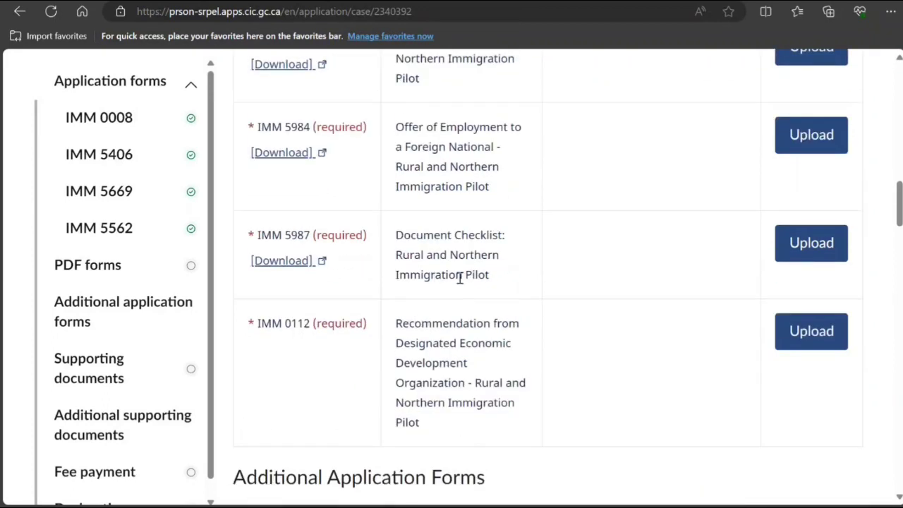
pyautogui.scroll(4, 465, 374)
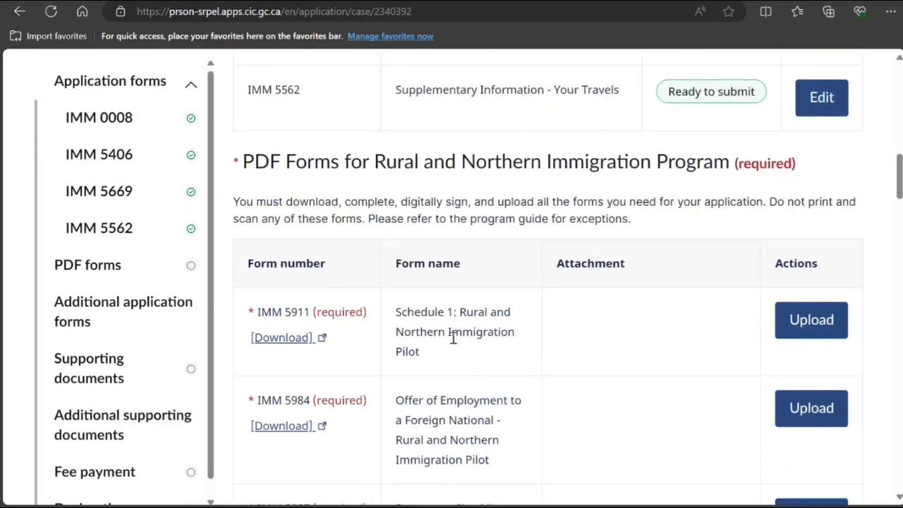
pyautogui.moveTo(900, 184); pyautogui.dragTo(892, 457)
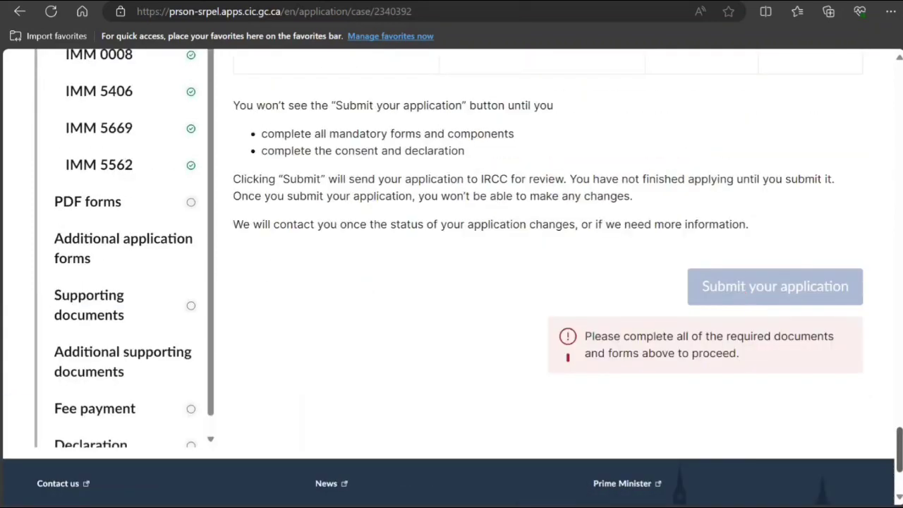
pyautogui.scroll(4, 582, 278)
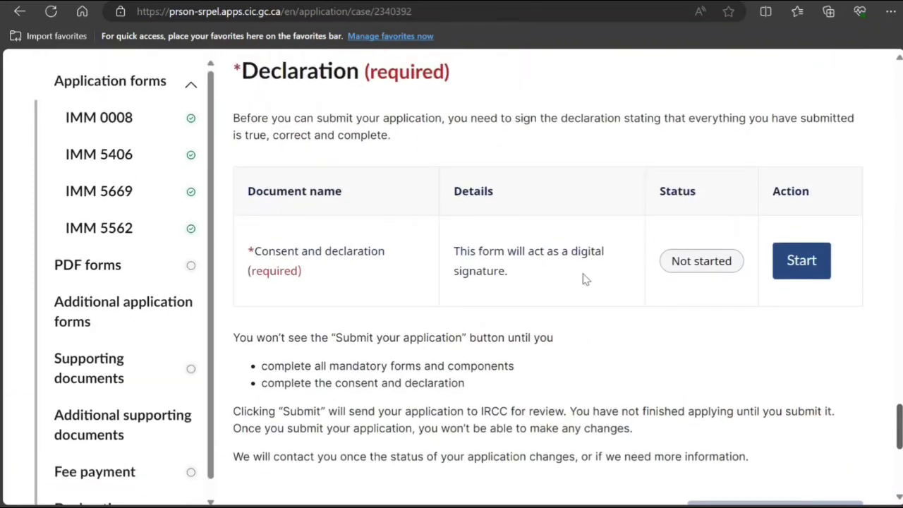
# Answer Yes to both consent questions and e-sign with the applicant's full name.
pyautogui.click(816, 275)
pyautogui.click(44, 245)
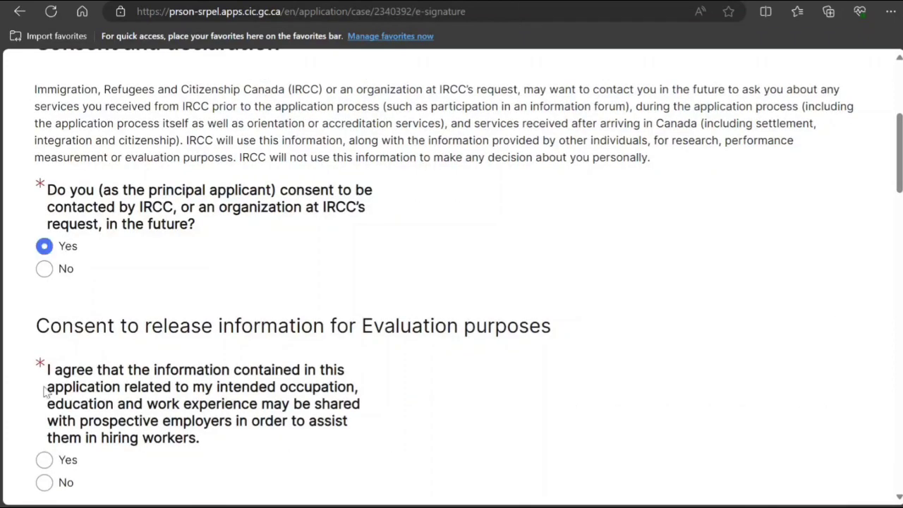
pyautogui.click(44, 459)
pyautogui.scroll(-15, 100, 422)
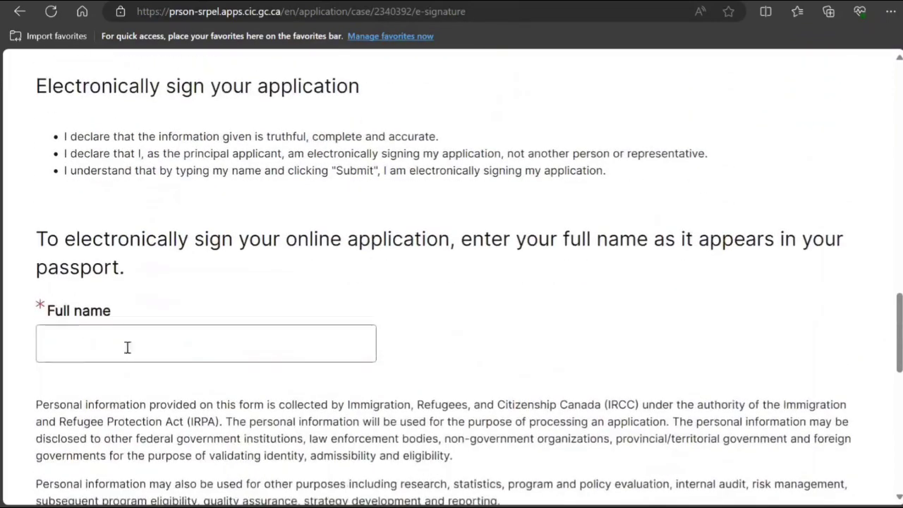
pyautogui.click(126, 343)
pyautogui.write('John ')
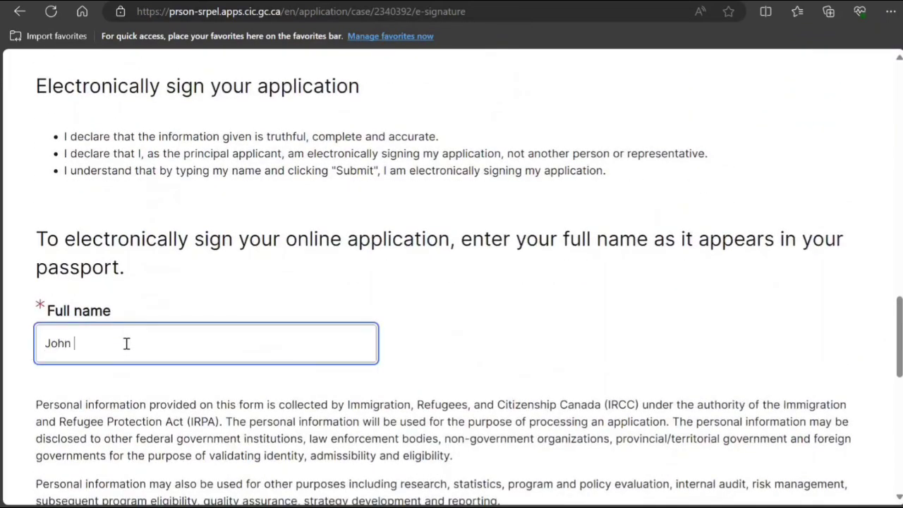
pyautogui.write('Smith')
pyautogui.scroll(-8, 126, 343)
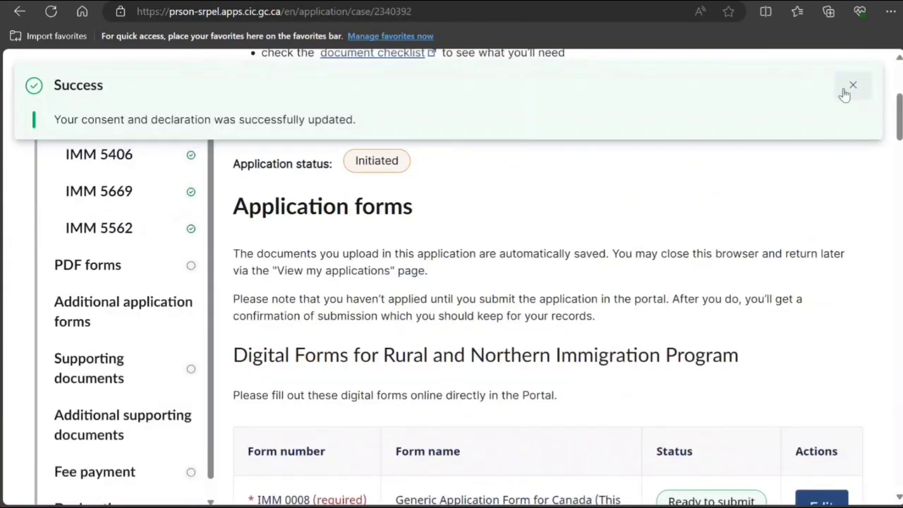
# Dismiss the Success notice and verify Consent and declaration shows Ready to submit.
pyautogui.click(849, 86)
pyautogui.scroll(-15, 588, 278)
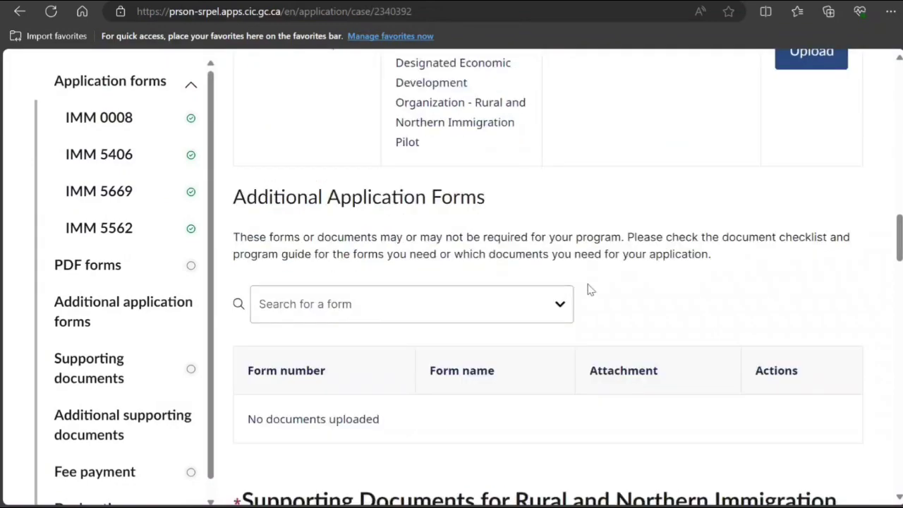
pyautogui.scroll(-15, 588, 282)
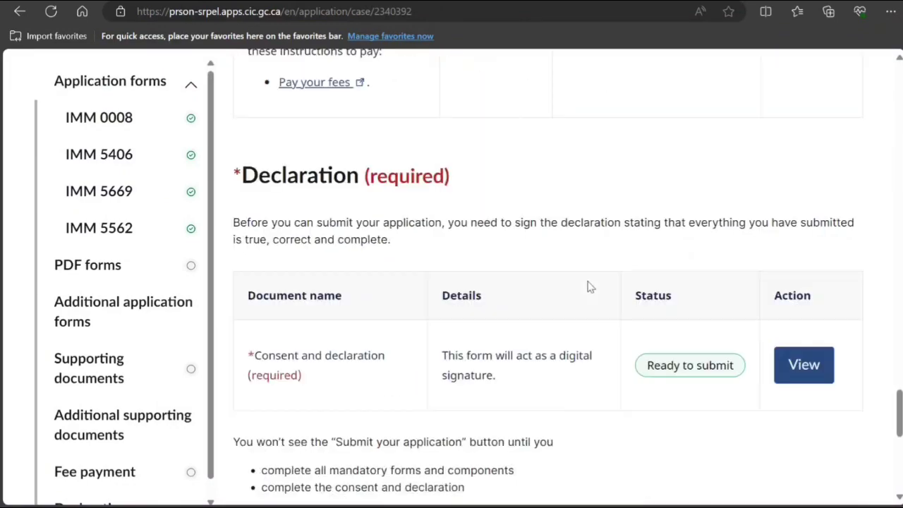
pyautogui.scroll(10, 589, 285)
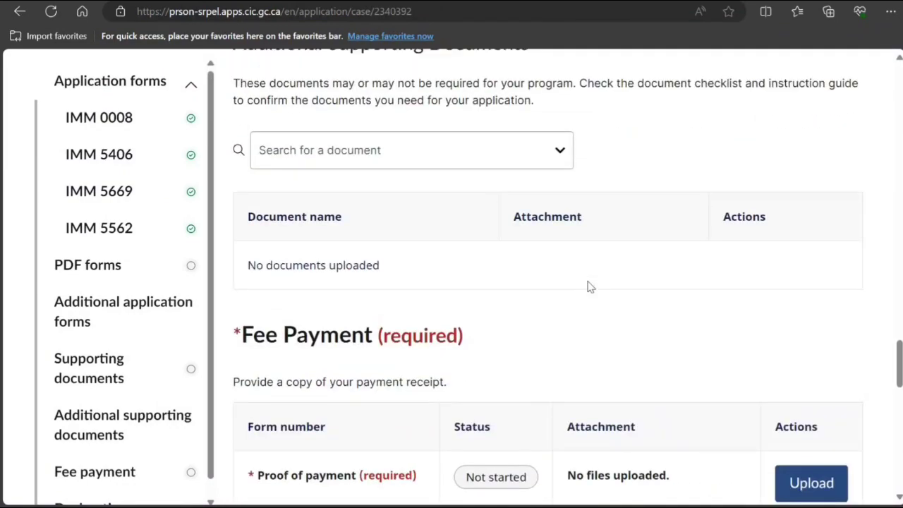
pyautogui.scroll(8, 589, 286)
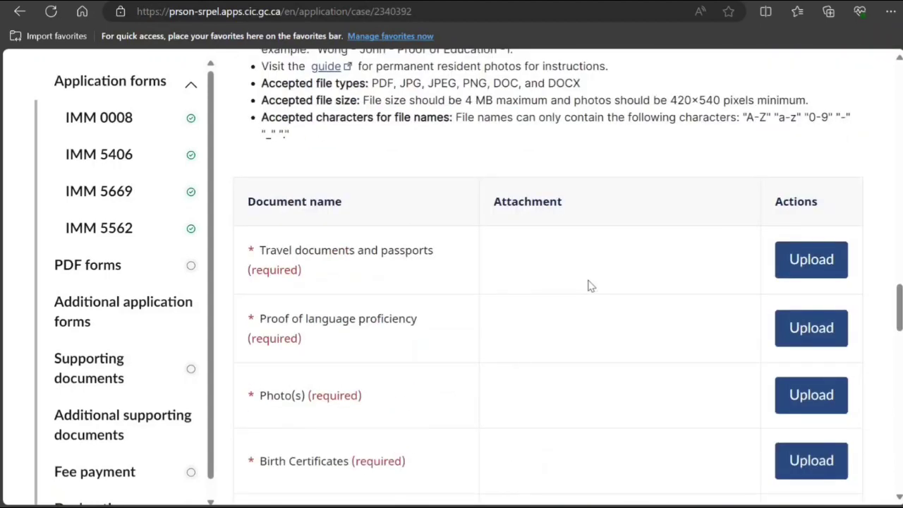
pyautogui.scroll(10, 589, 285)
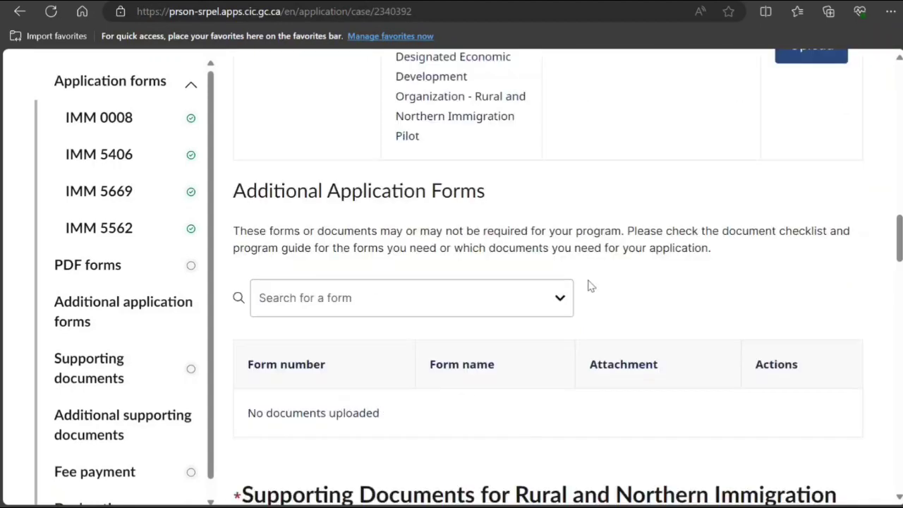
pyautogui.scroll(4, 590, 286)
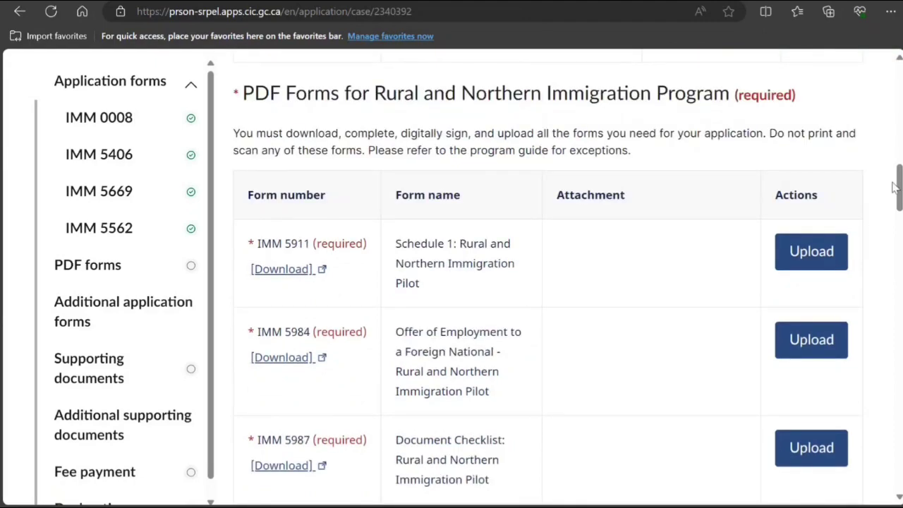
pyautogui.moveTo(899, 189)
pyautogui.mouseDown()
pyautogui.moveTo(896, 378)
pyautogui.moveTo(886, 435)
pyautogui.moveTo(879, 387)
pyautogui.moveTo(876, 435)
pyautogui.moveTo(861, 435)
pyautogui.moveTo(896, 322)
pyautogui.moveTo(899, 198)
pyautogui.mouseUp()
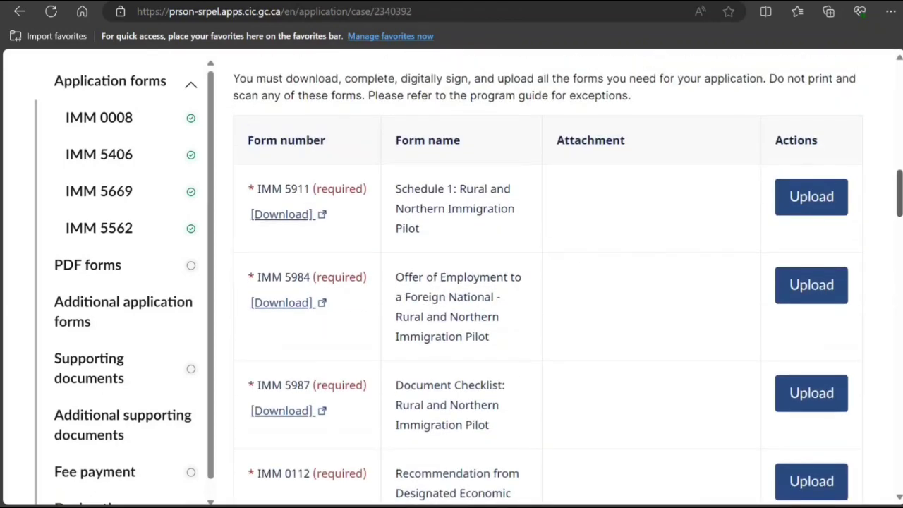
# Open the IMM 5984 offer of employment PDF and scroll through its first pages.
pyautogui.click(283, 304)
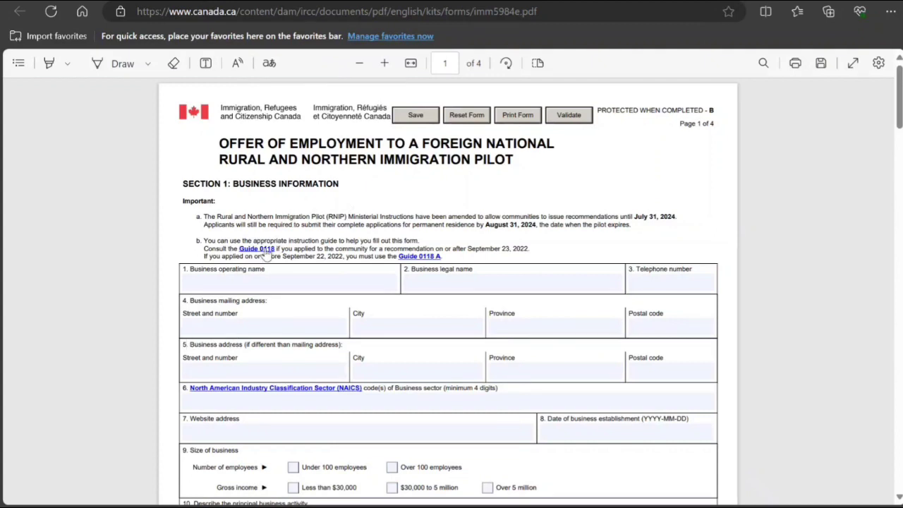
pyautogui.click(257, 287)
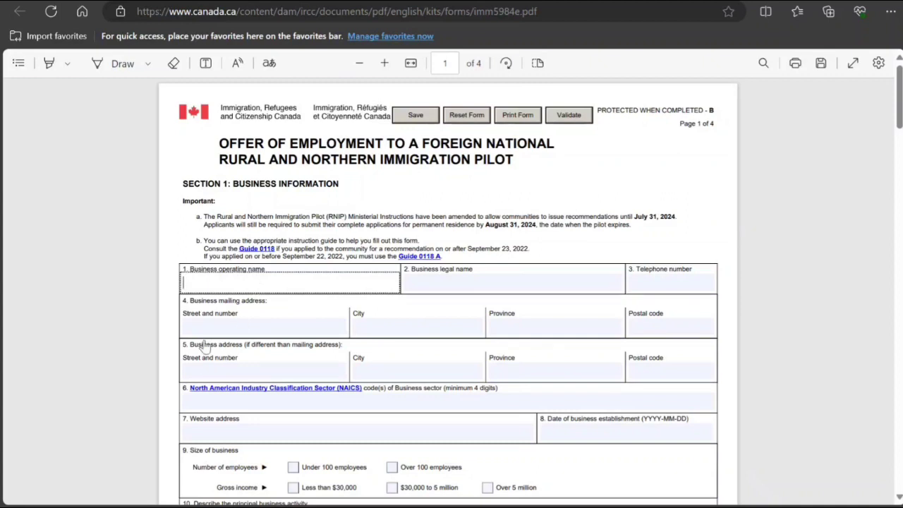
pyautogui.scroll(-3, 203, 347)
pyautogui.scroll(-2, 203, 347)
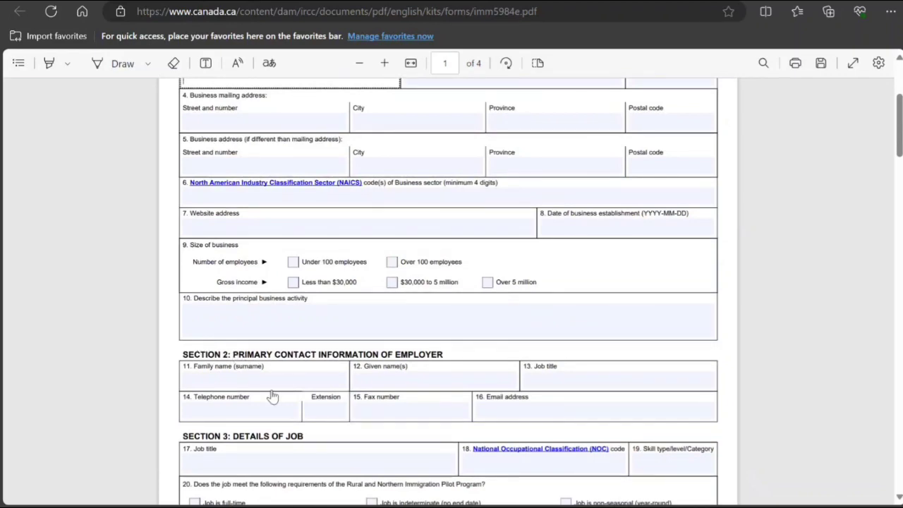
pyautogui.scroll(-3, 273, 397)
pyautogui.scroll(-4, 271, 393)
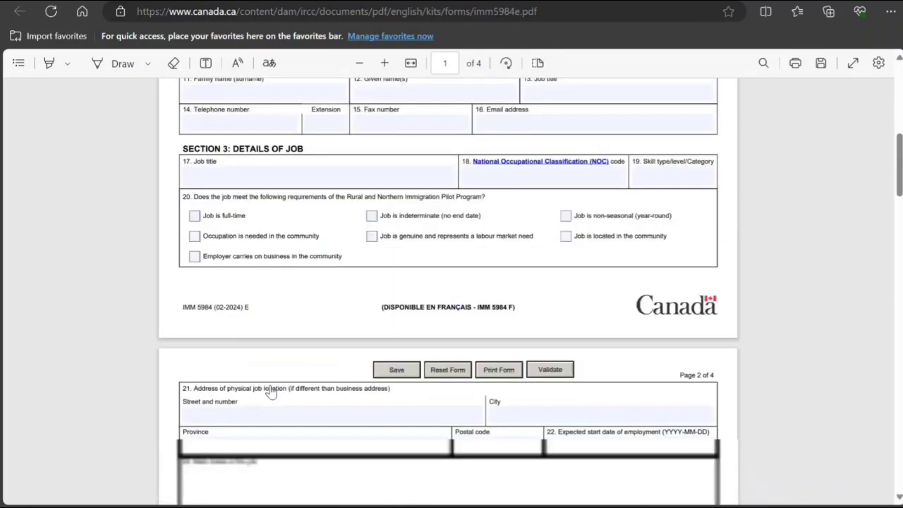
pyautogui.scroll(-6, 271, 393)
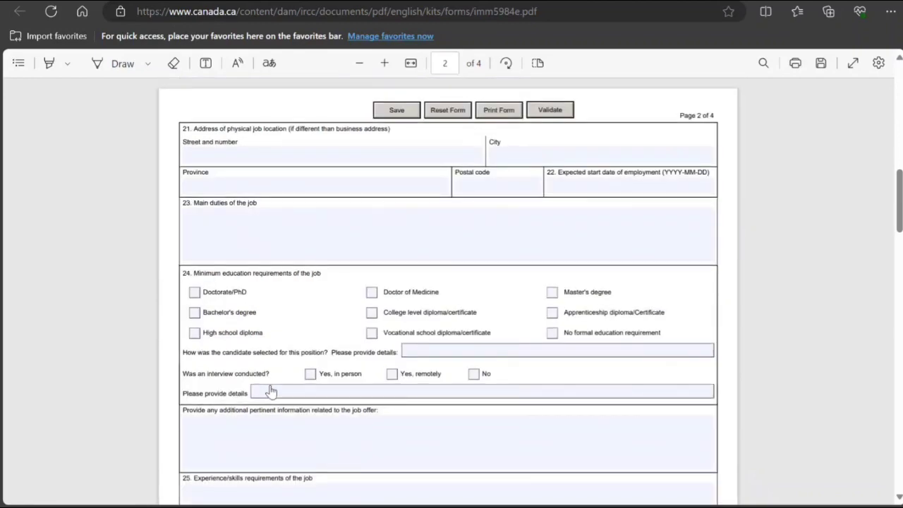
pyautogui.scroll(-8, 271, 392)
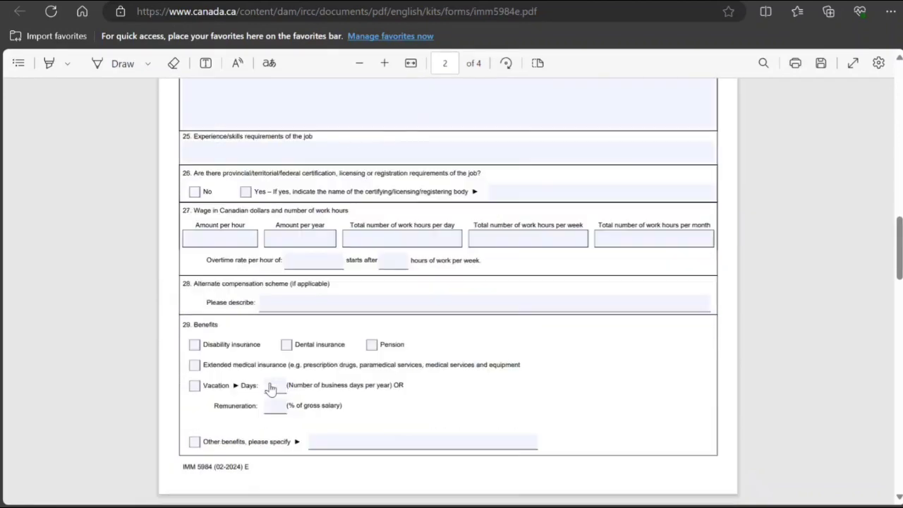
pyautogui.scroll(-5, 271, 388)
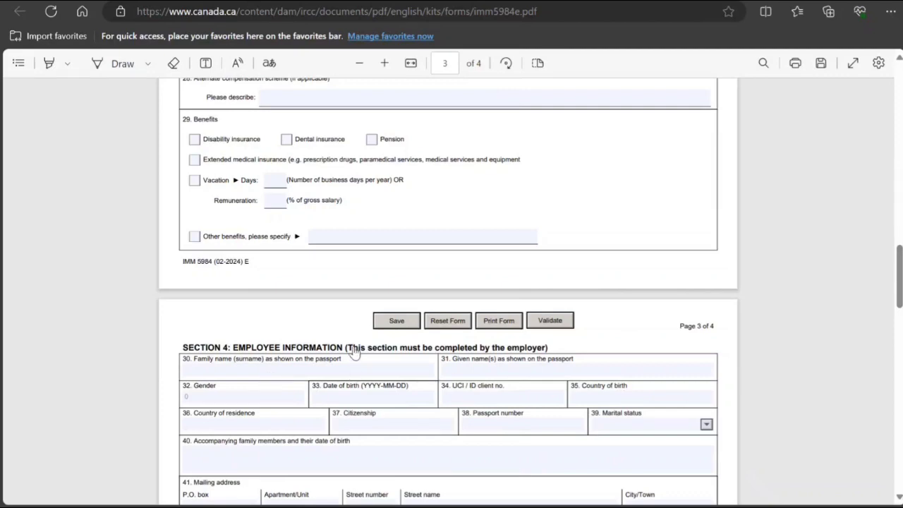
# Finish reviewing the IMM 5984 pages and close the PDF to return to the forms list.
pyautogui.scroll(20, 280, 344)
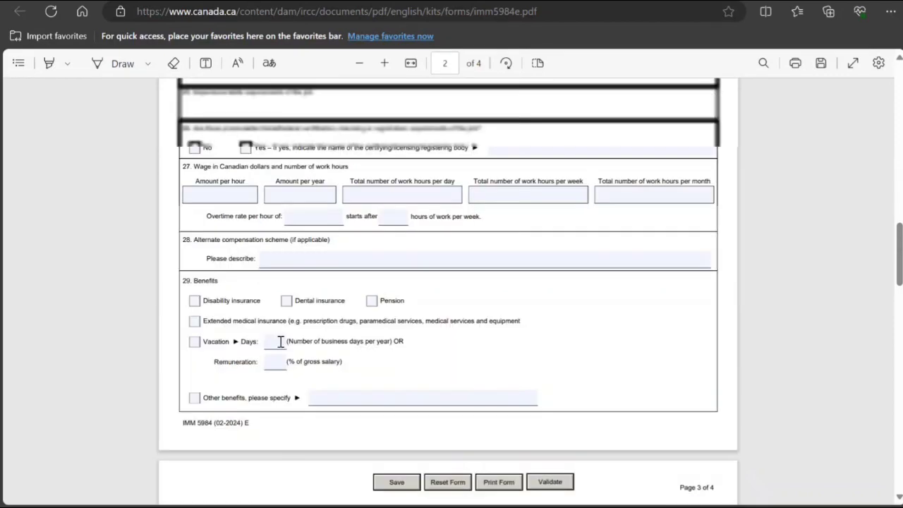
pyautogui.scroll(2, 280, 344)
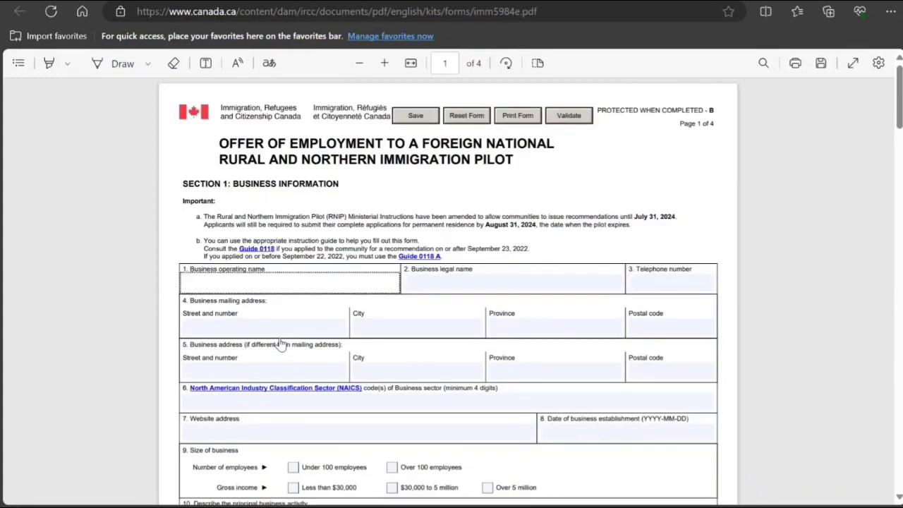
pyautogui.scroll(-15, 280, 343)
pyautogui.scroll(-4, 280, 343)
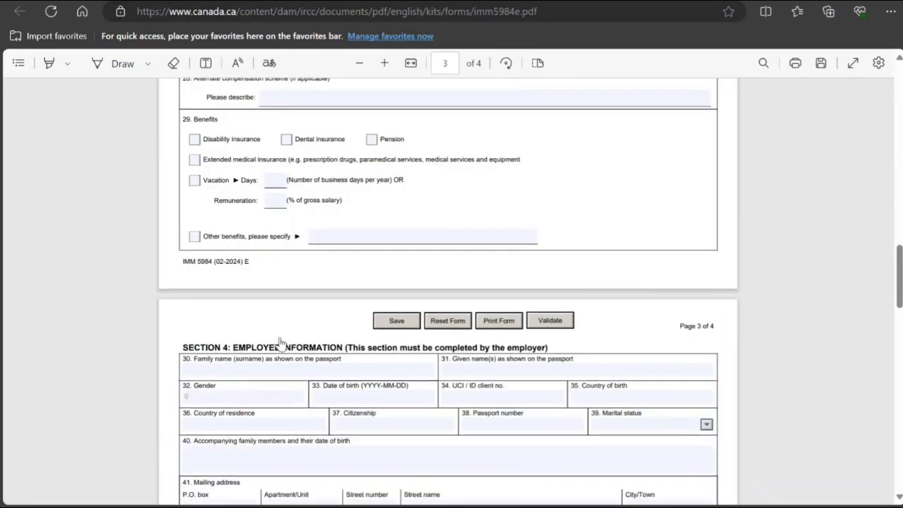
pyautogui.scroll(-5, 280, 344)
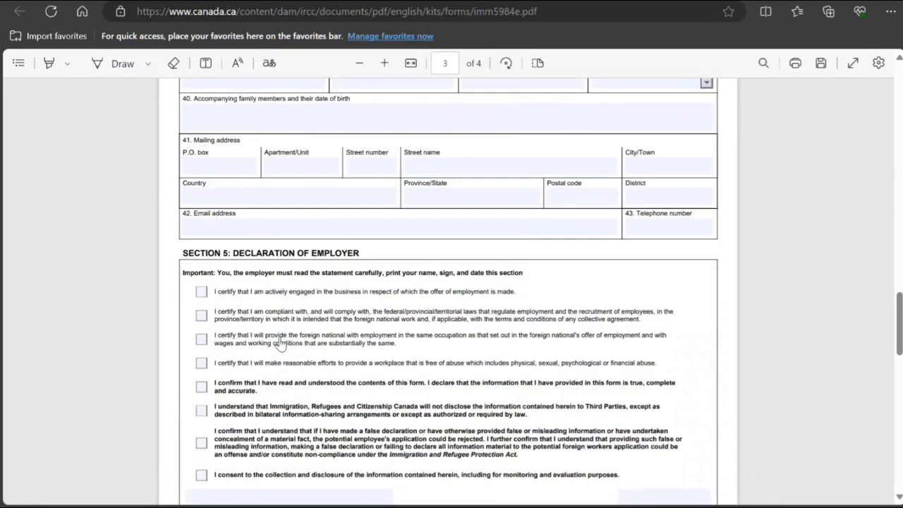
pyautogui.scroll(-7, 280, 343)
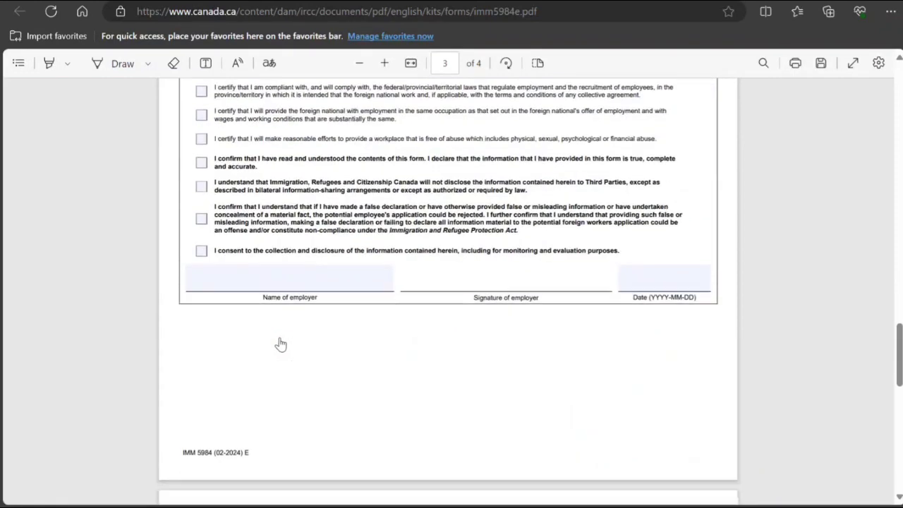
pyautogui.scroll(-5, 280, 344)
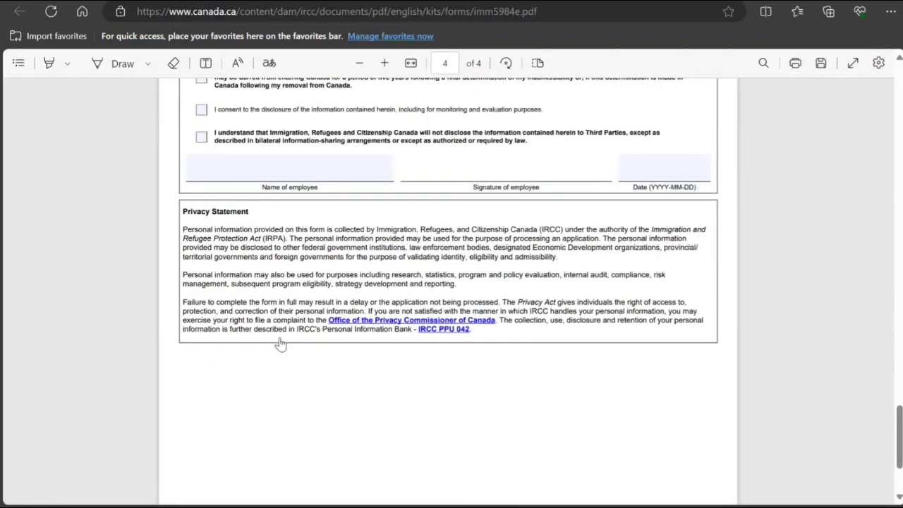
pyautogui.scroll(5, 317, 299)
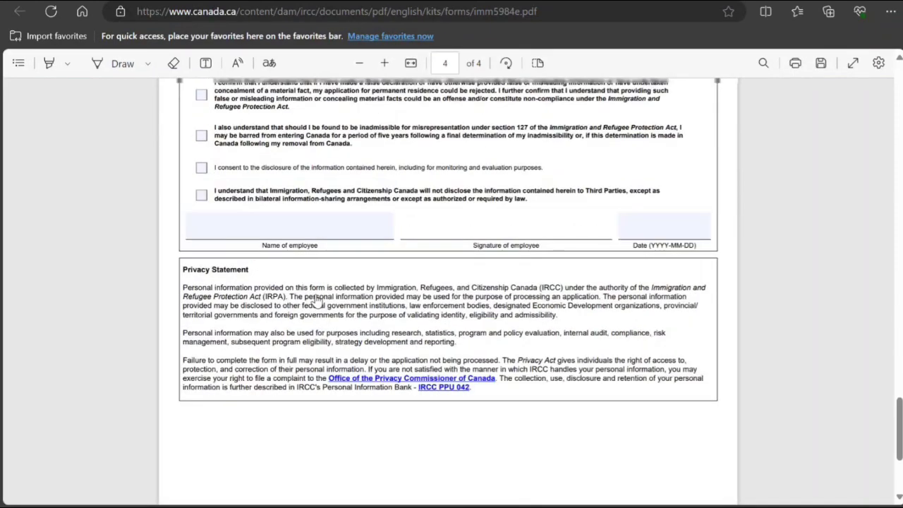
pyautogui.scroll(20, 316, 299)
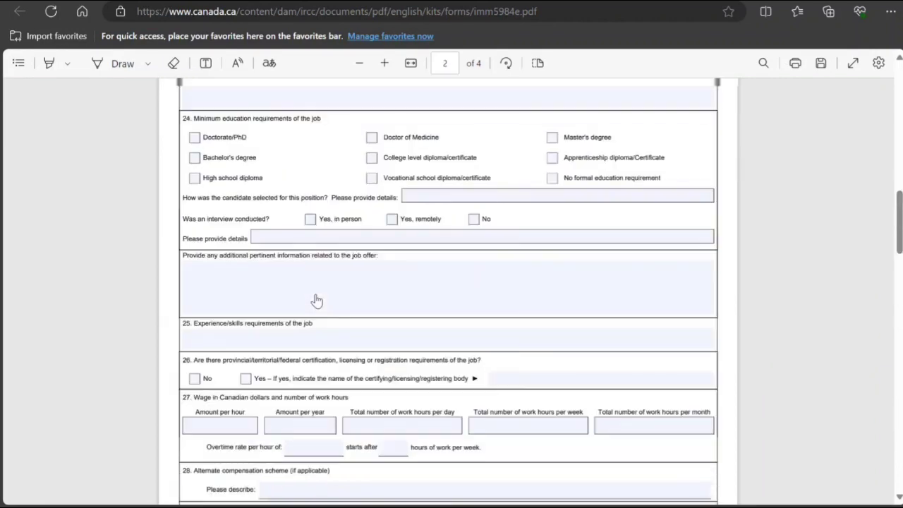
pyautogui.hotkey('ctrl', 'w')
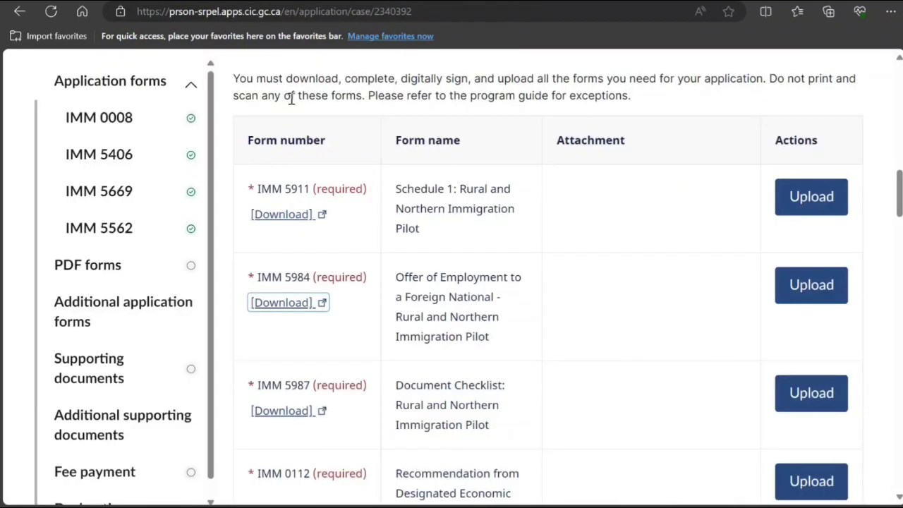
# Download the IMM 5911 Schedule 1 form and open it in Adobe Acrobat.
pyautogui.click(297, 213)
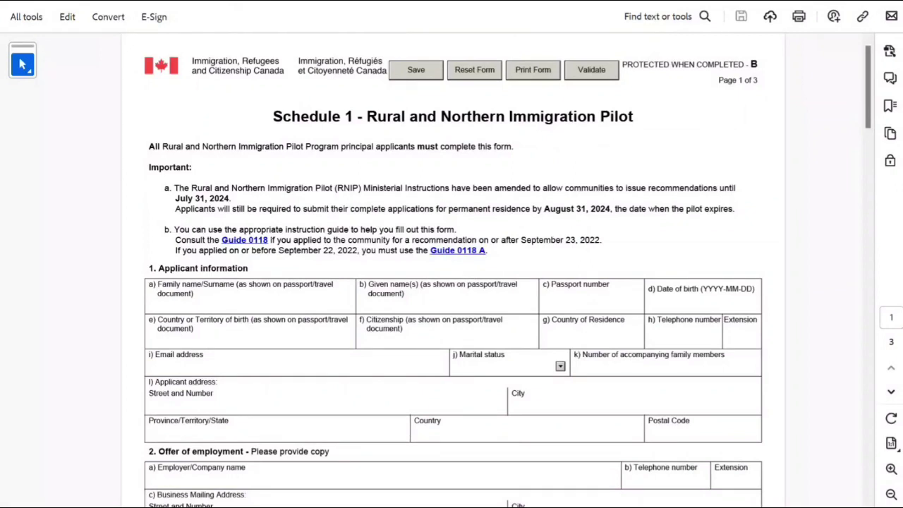
# Enter the applicant's family name, given name, passport number and birth date 2000-01-01.
pyautogui.scroll(-1, 453, 282)
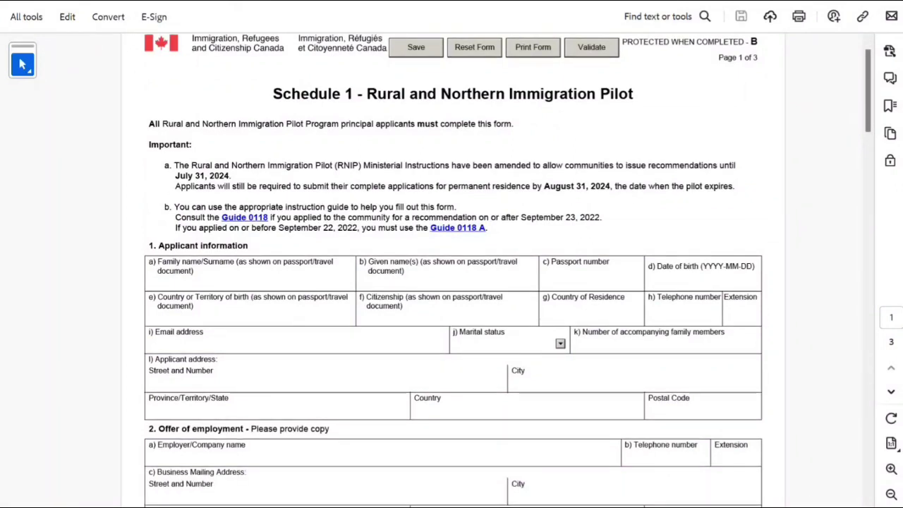
pyautogui.click(150, 280)
pyautogui.write('S')
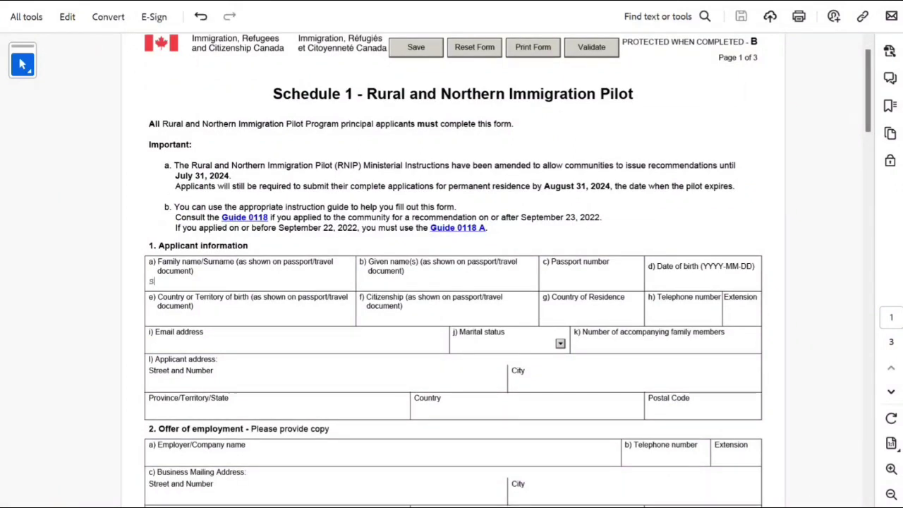
pyautogui.write('mith')
pyautogui.click(361, 281)
pyautogui.write('John')
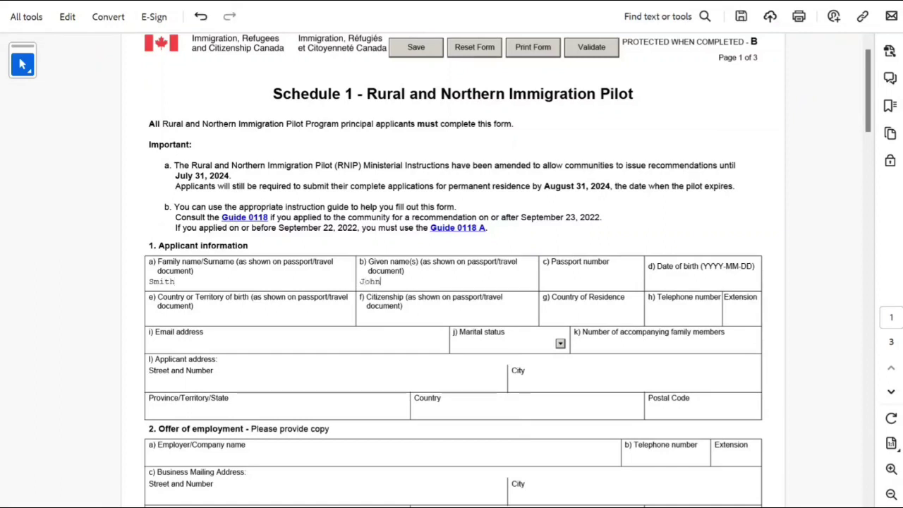
pyautogui.click(557, 280)
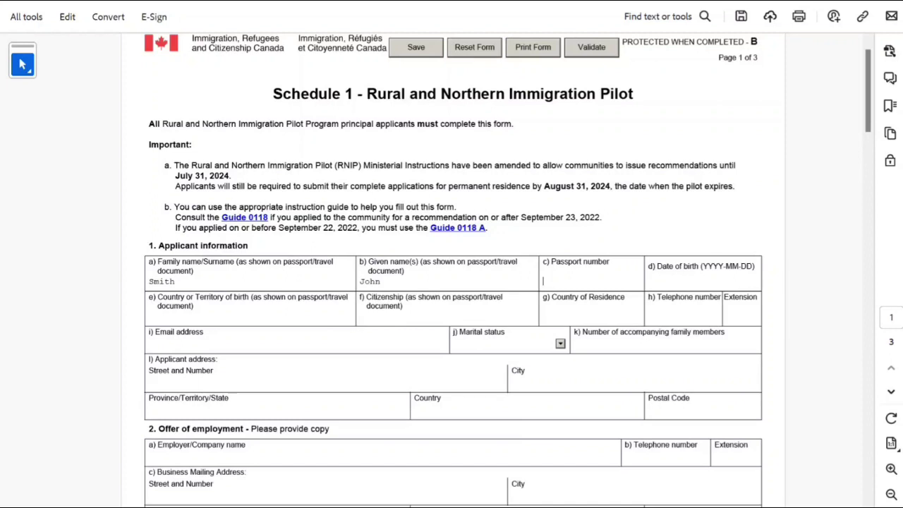
pyautogui.write('R898989898')
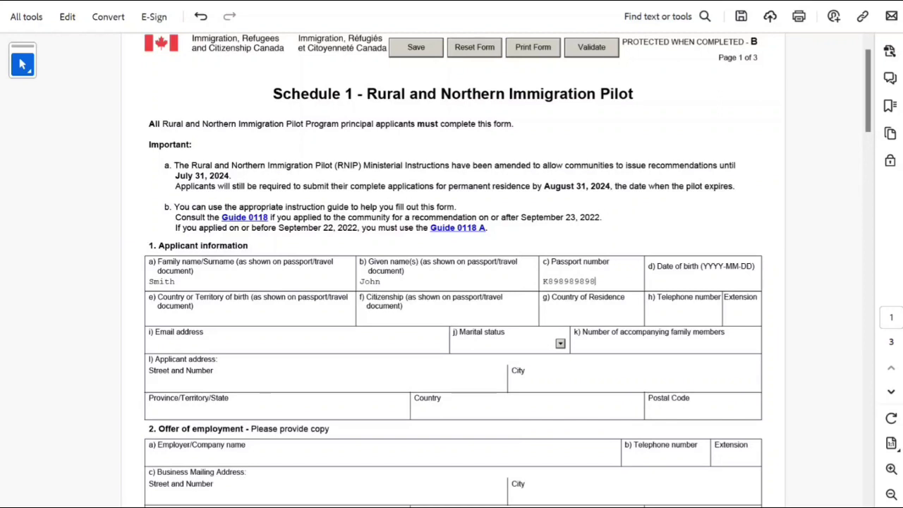
pyautogui.click(702, 280)
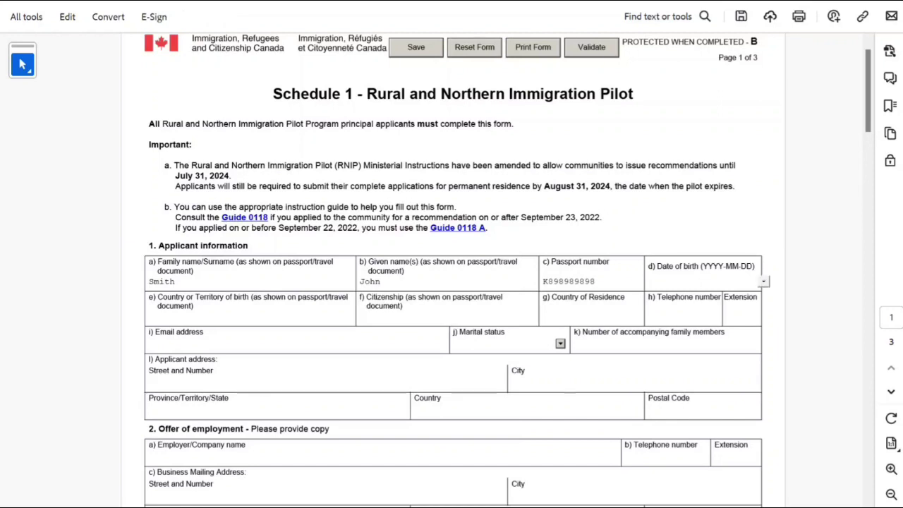
pyautogui.click(763, 282)
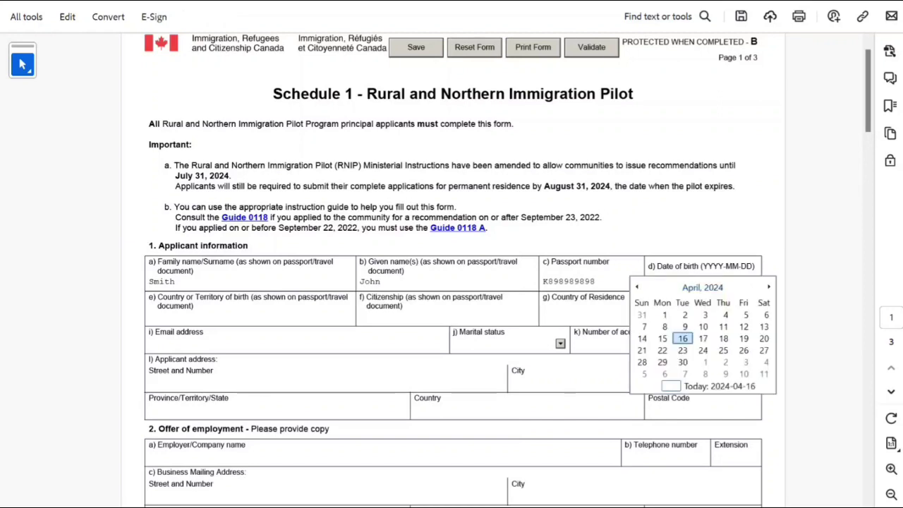
pyautogui.press('Escape')
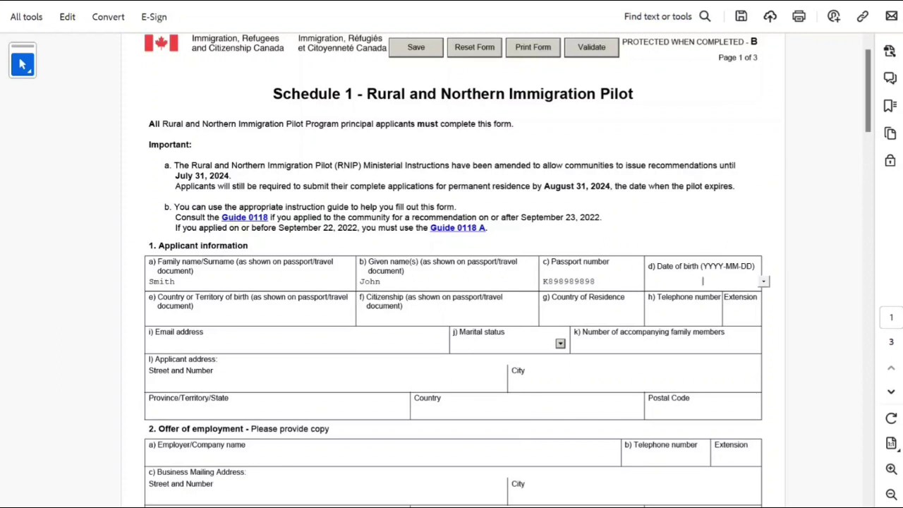
pyautogui.write('2000')
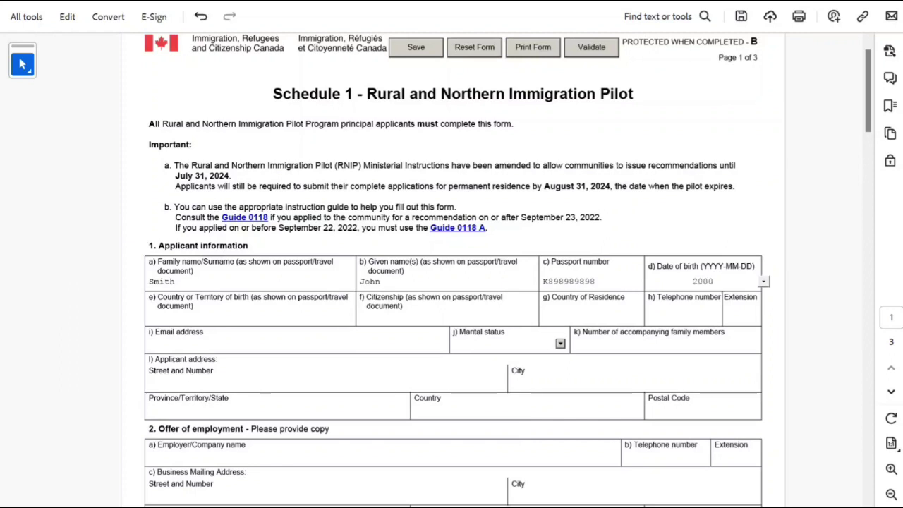
pyautogui.write('-01-01')
# Set country of birth, citizenship and country of residence to India, and enter the telephone number.
pyautogui.press('Tab')
pyautogui.write('I')
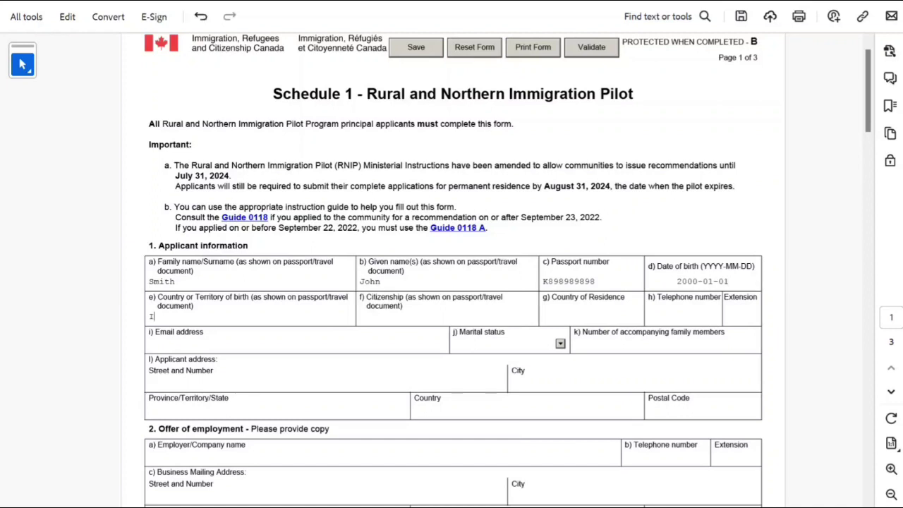
pyautogui.write('ndia')
pyautogui.click(360, 316)
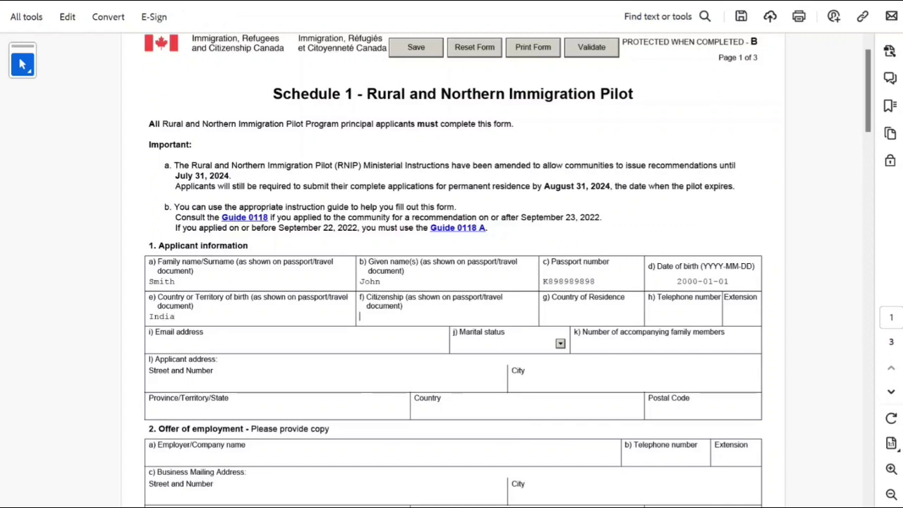
pyautogui.write('India')
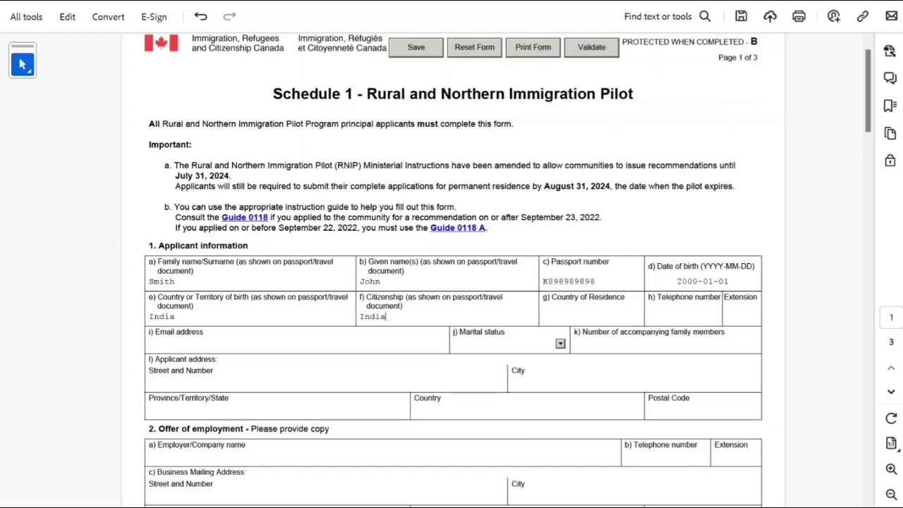
pyautogui.click(543, 316)
pyautogui.write('India')
pyautogui.click(656, 316)
pyautogui.write('999999999999')
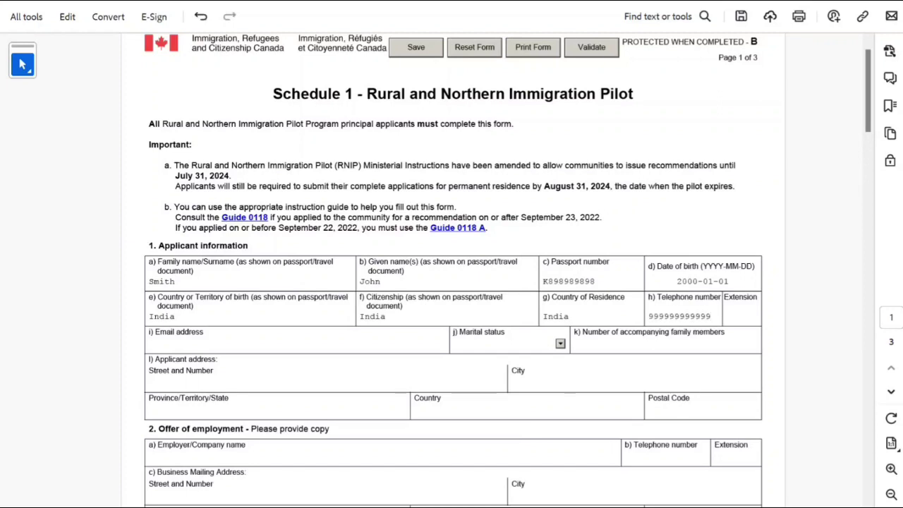
# Enter the applicant's e-mail, set marital status to Single, and 0 accompanying family members.
pyautogui.scroll(-1, 451, 282)
pyautogui.click(150, 321)
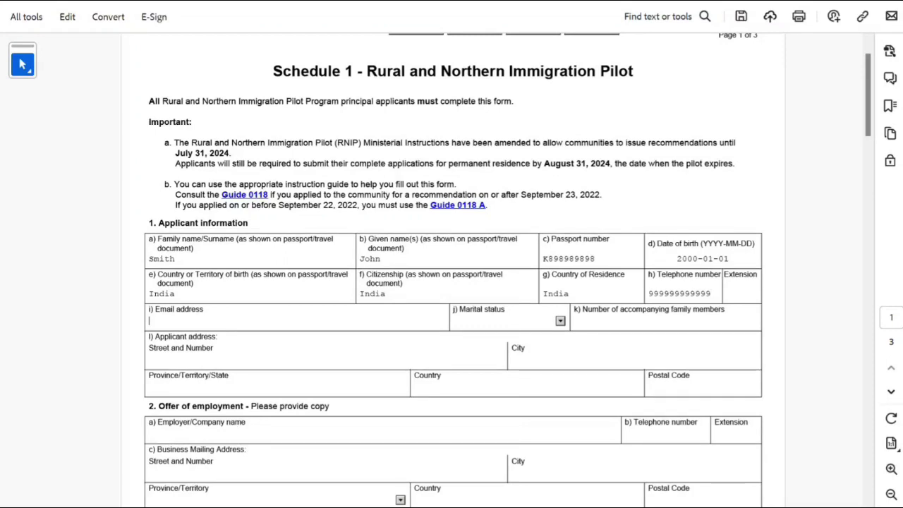
pyautogui.write('jjnjnjnjnjnjnjn')
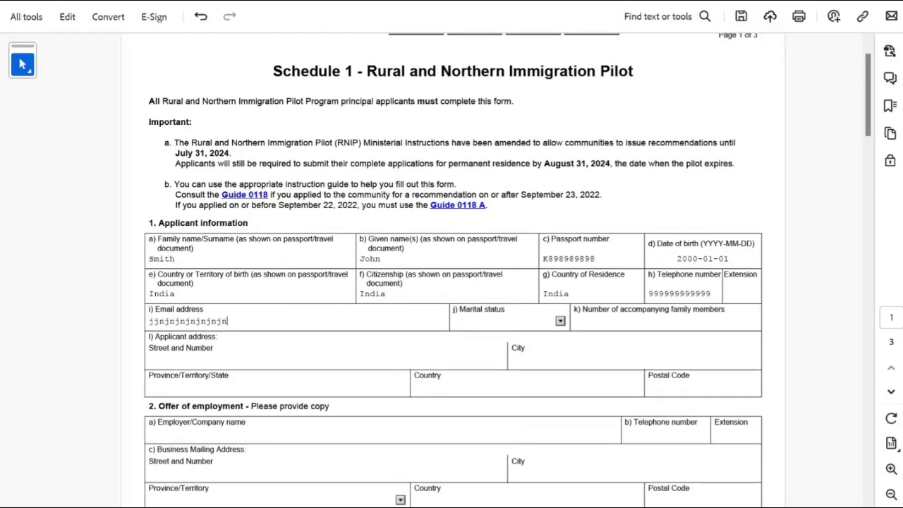
pyautogui.write('@zddddx')
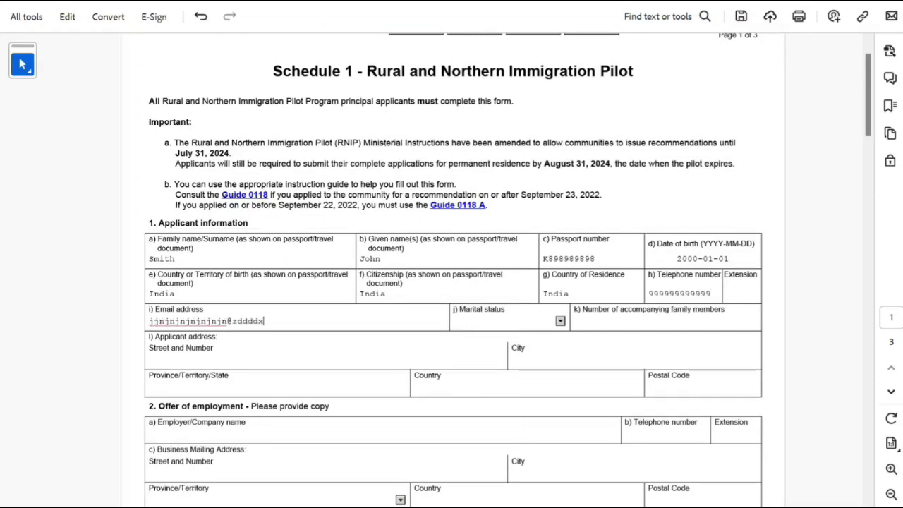
pyautogui.write('.com')
pyautogui.press('Return')
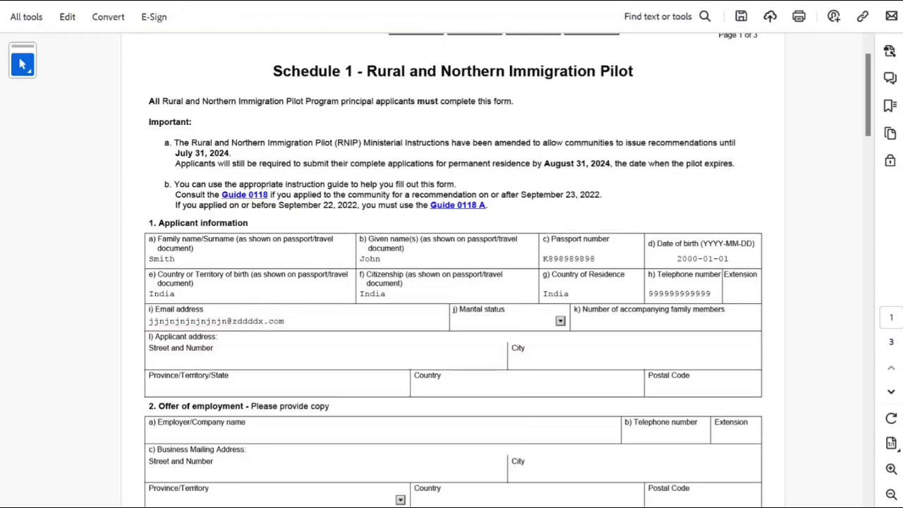
pyautogui.click(559, 321)
pyautogui.click(508, 385)
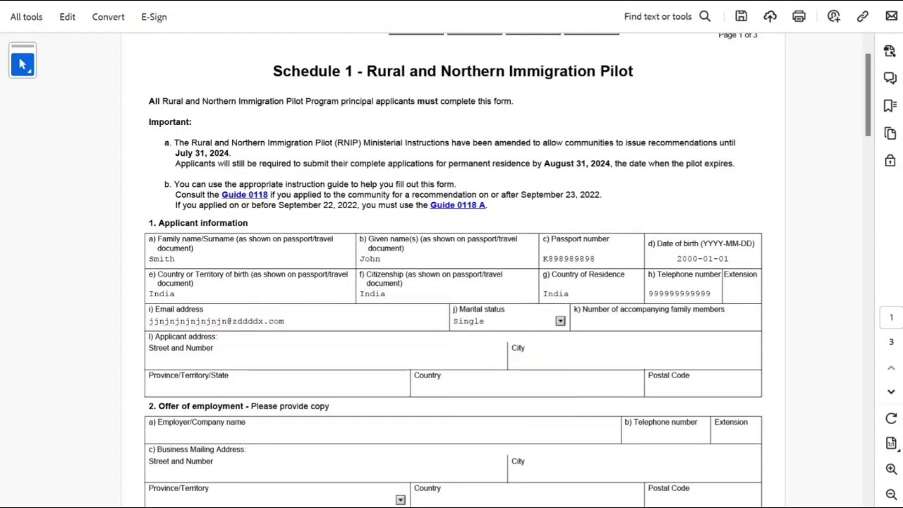
pyautogui.click(585, 321)
pyautogui.write('0')
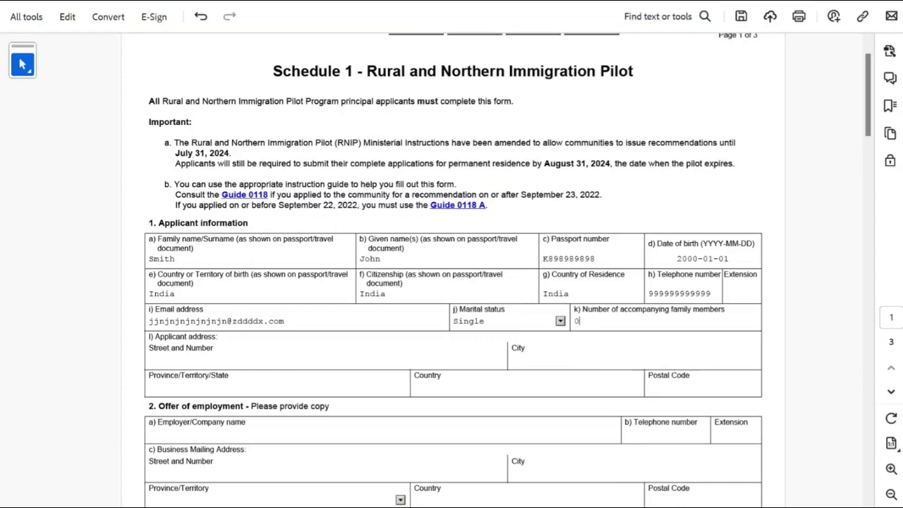
# Fill in the applicant's street, city and address country India.
pyautogui.click(149, 359)
pyautogui.write('jj n nmmn mn')
pyautogui.click(512, 360)
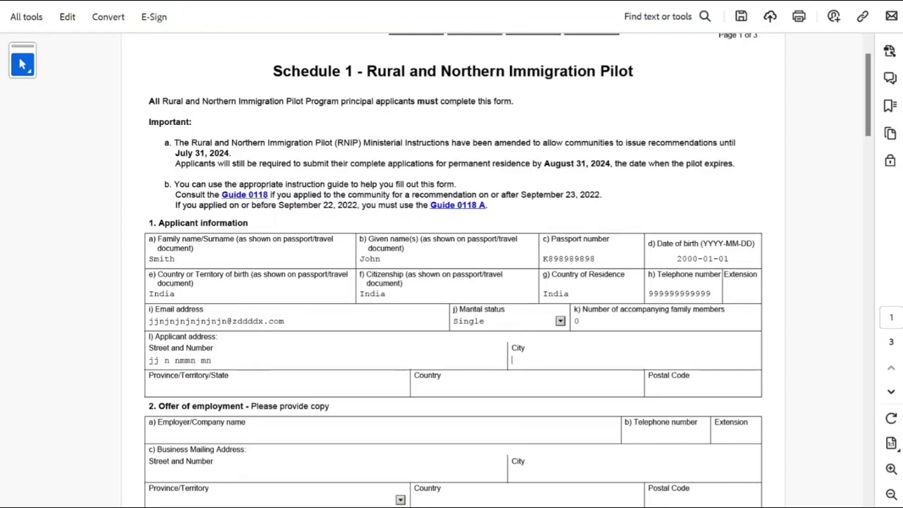
pyautogui.write('New Delhi')
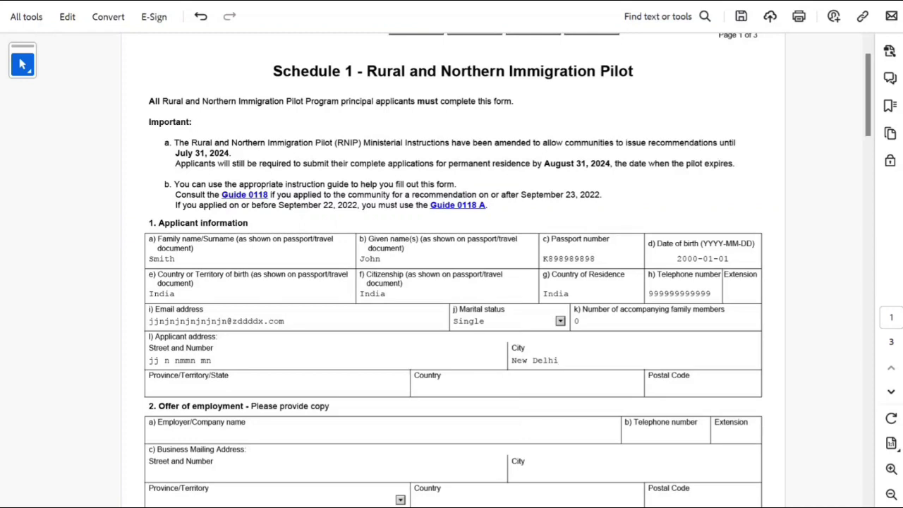
pyautogui.write('D')
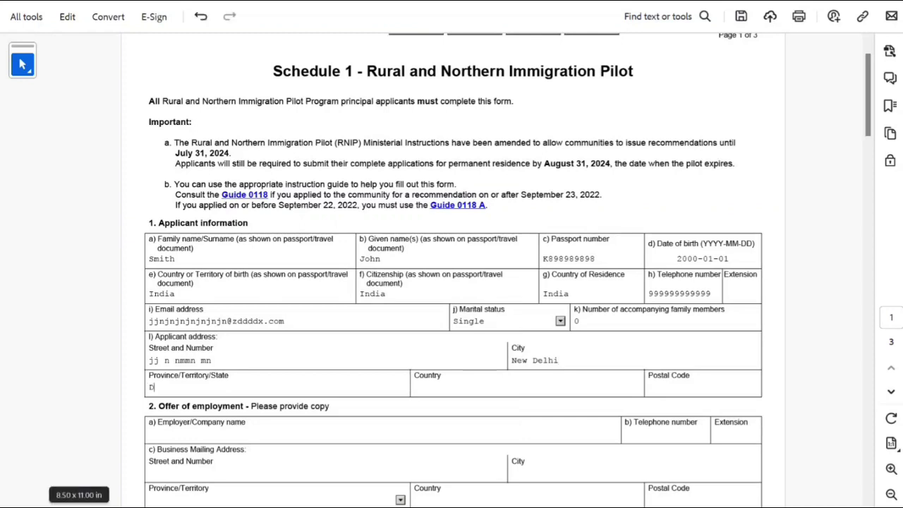
pyautogui.write('elhi')
pyautogui.press('Tab')
pyautogui.write('In')
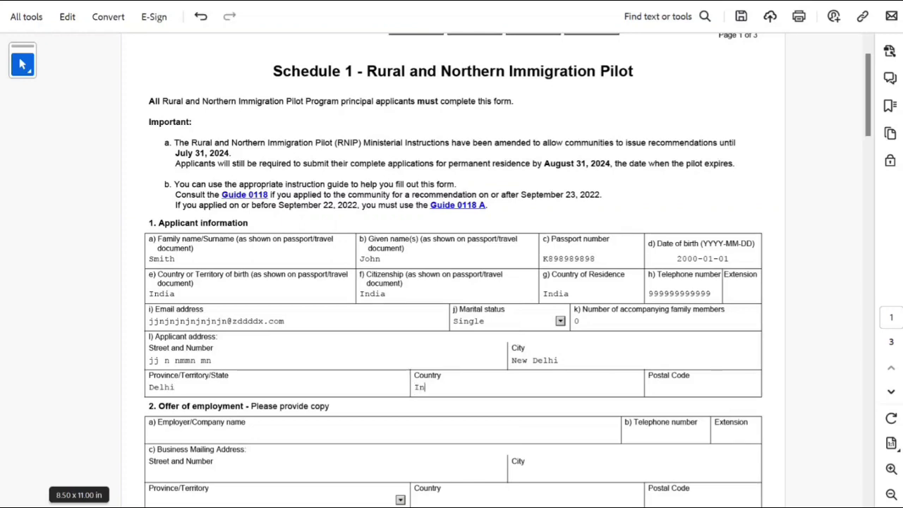
pyautogui.write('dia')
pyautogui.scroll(-1, 454, 341)
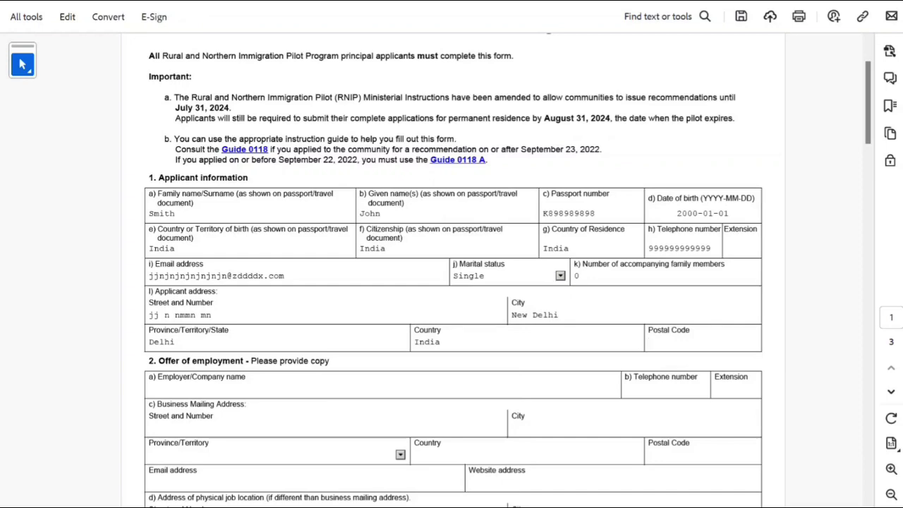
pyautogui.write('9999999999')
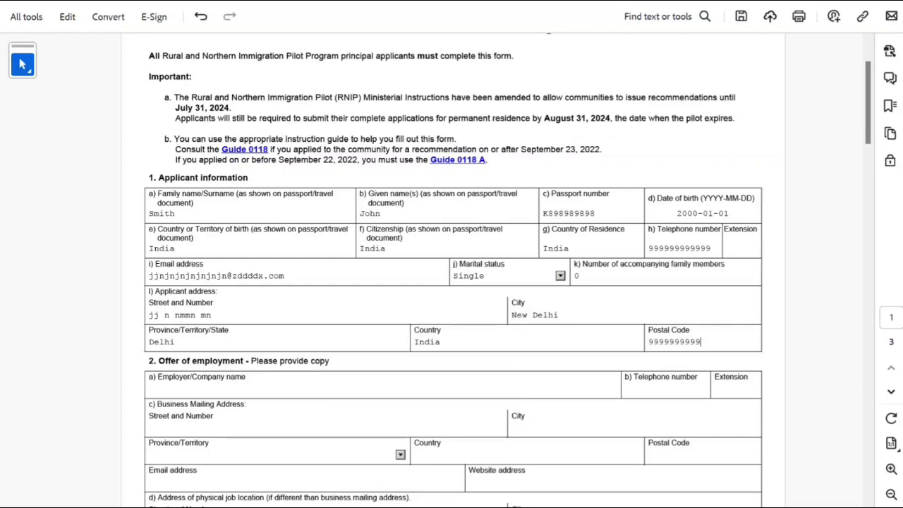
pyautogui.scroll(-2, 451, 282)
pyautogui.scroll(-3, 451, 282)
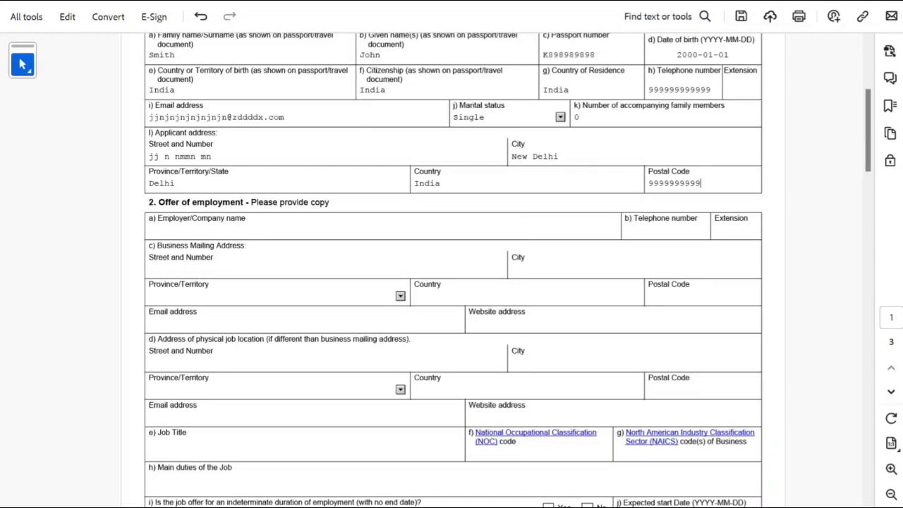
pyautogui.scroll(-1, 451, 282)
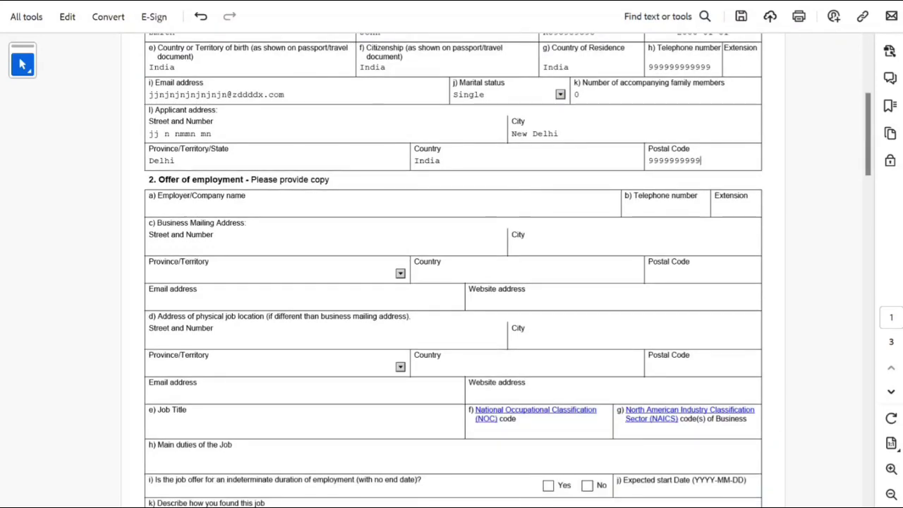
pyautogui.scroll(-3, 451, 282)
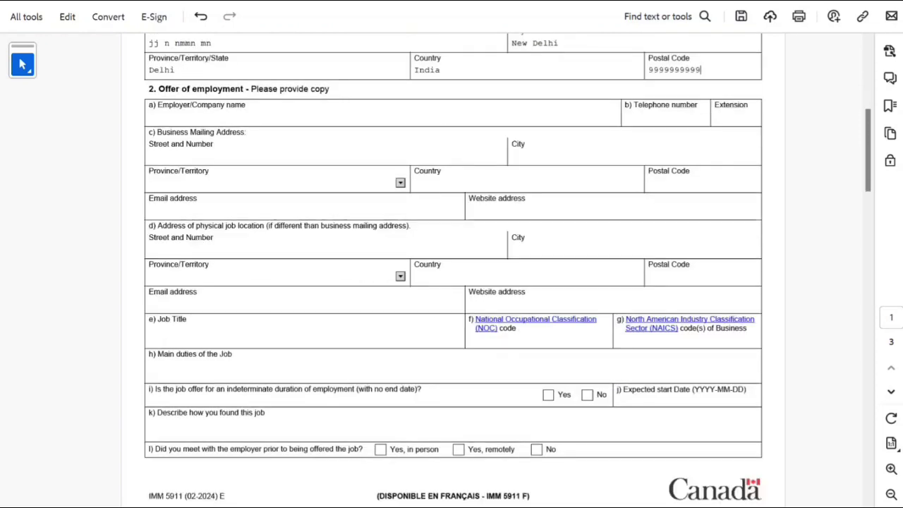
pyautogui.scroll(-1, 451, 282)
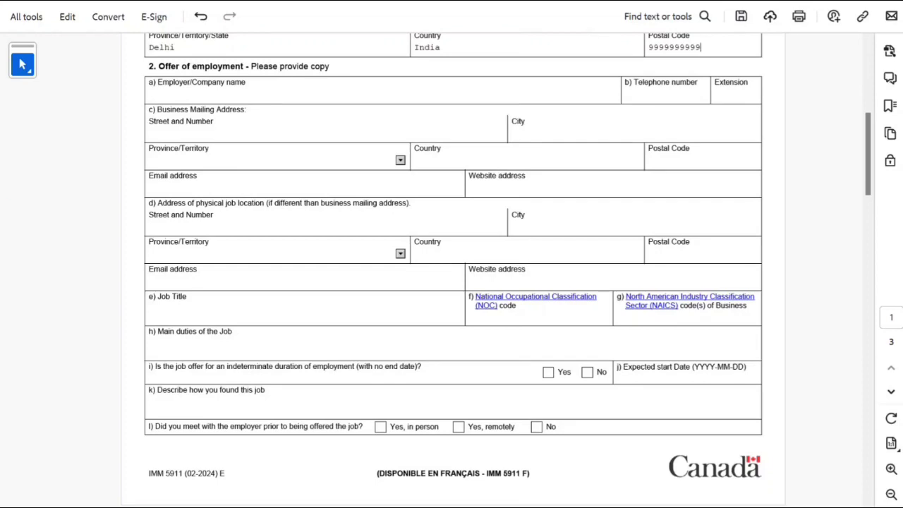
pyautogui.scroll(-2, 452, 282)
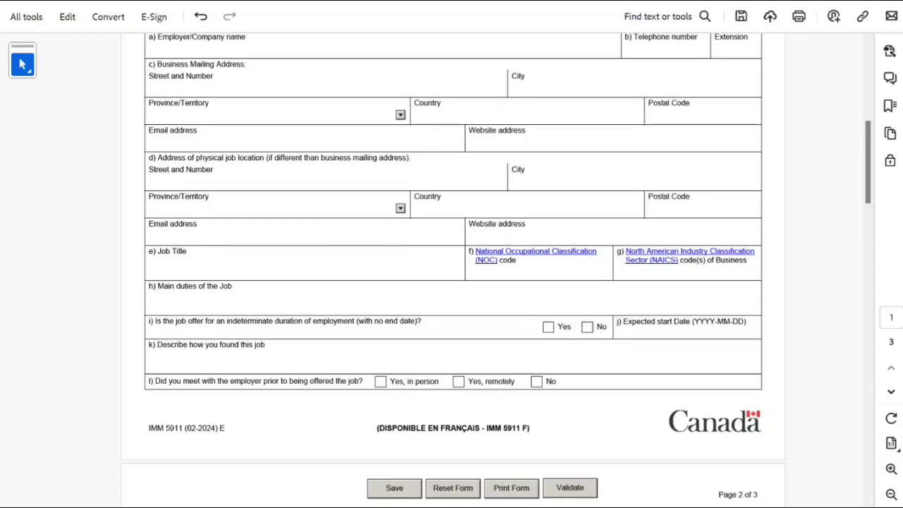
pyautogui.click(548, 327)
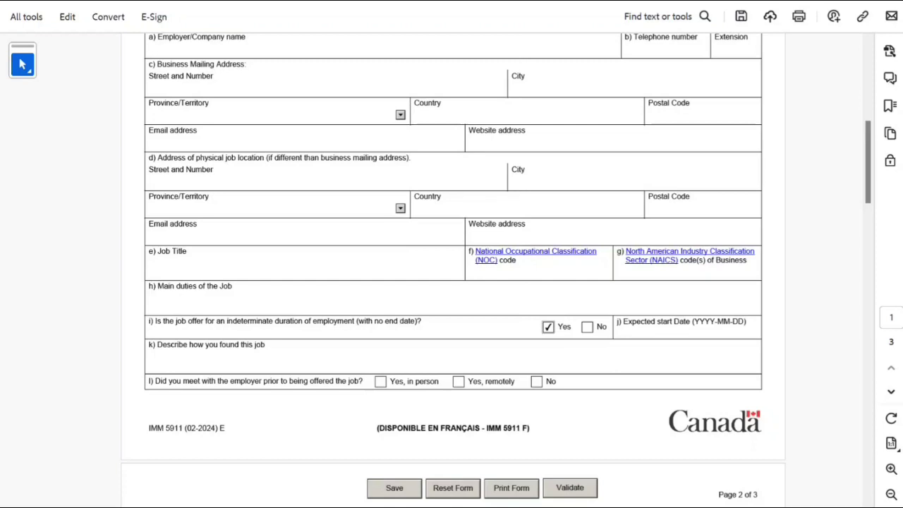
pyautogui.scroll(-5, 451, 268)
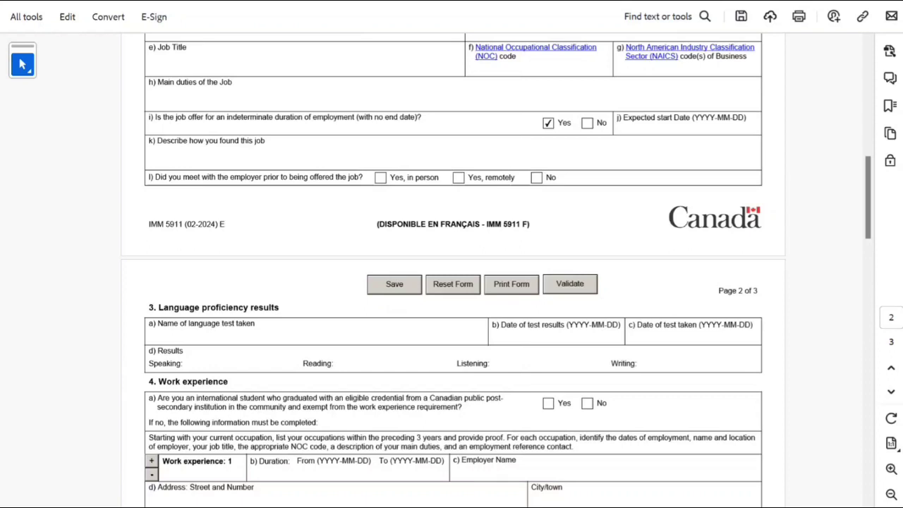
# Tick Yes under Section 6 Settlement funds, confirming awareness of the requirement and sufficient funds.
pyautogui.click(149, 336)
pyautogui.scroll(-2, 451, 270)
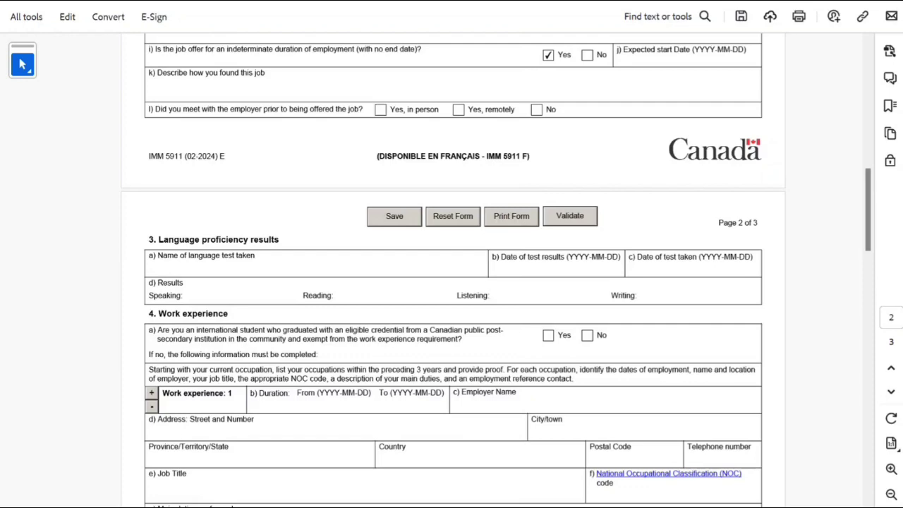
pyautogui.scroll(-5, 451, 270)
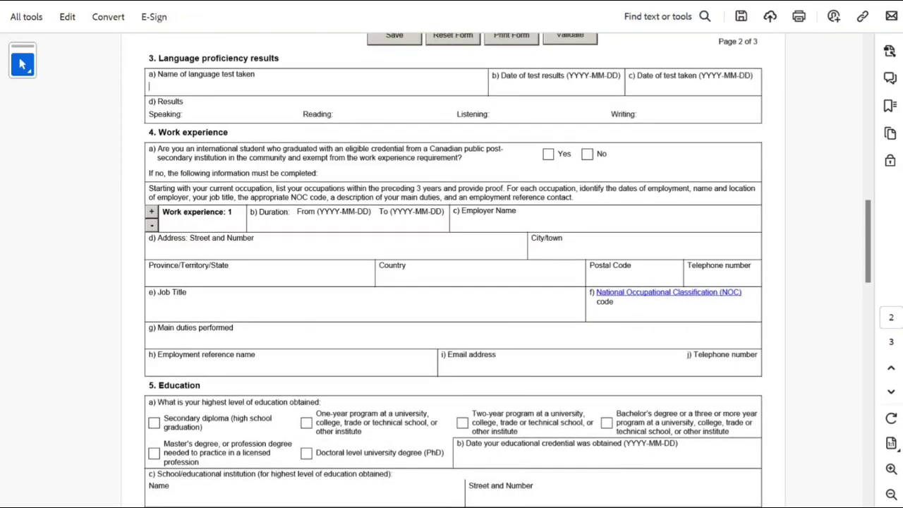
pyautogui.scroll(-2, 451, 270)
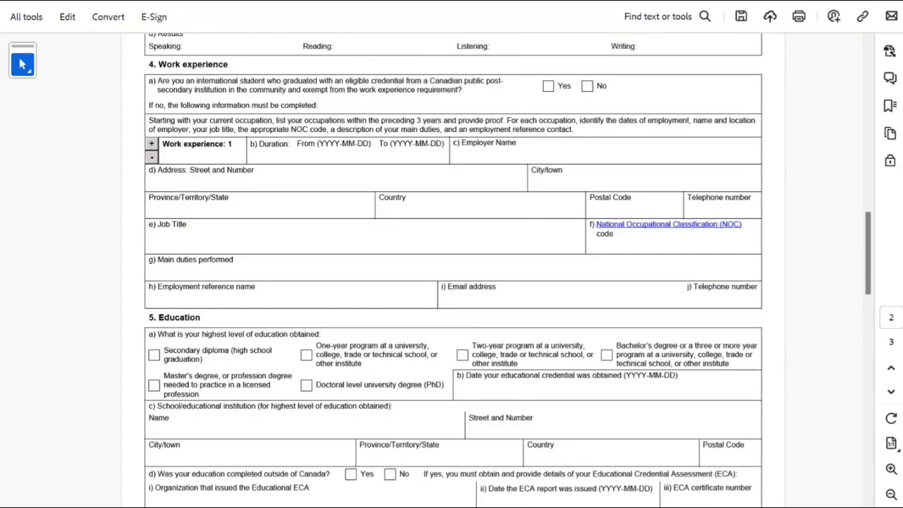
pyautogui.scroll(-1, 452, 270)
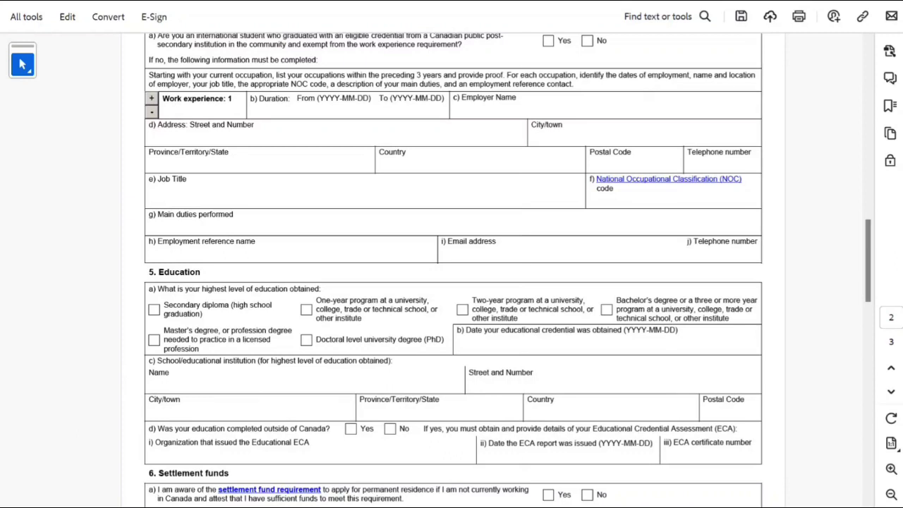
pyautogui.scroll(-2, 451, 270)
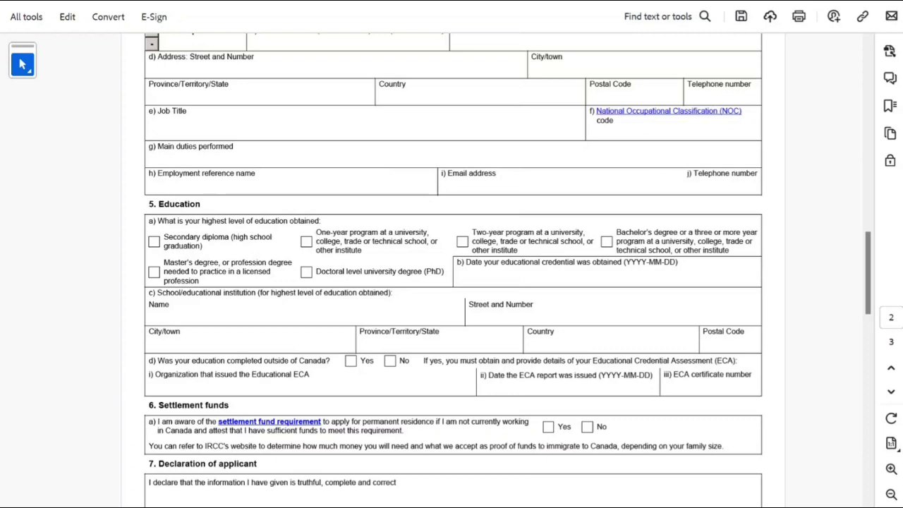
pyautogui.scroll(-1, 452, 268)
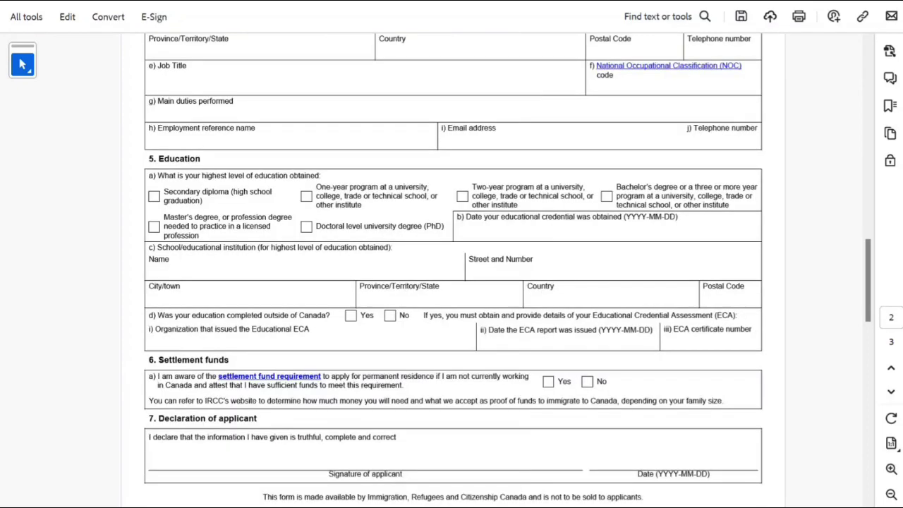
pyautogui.scroll(-1, 451, 268)
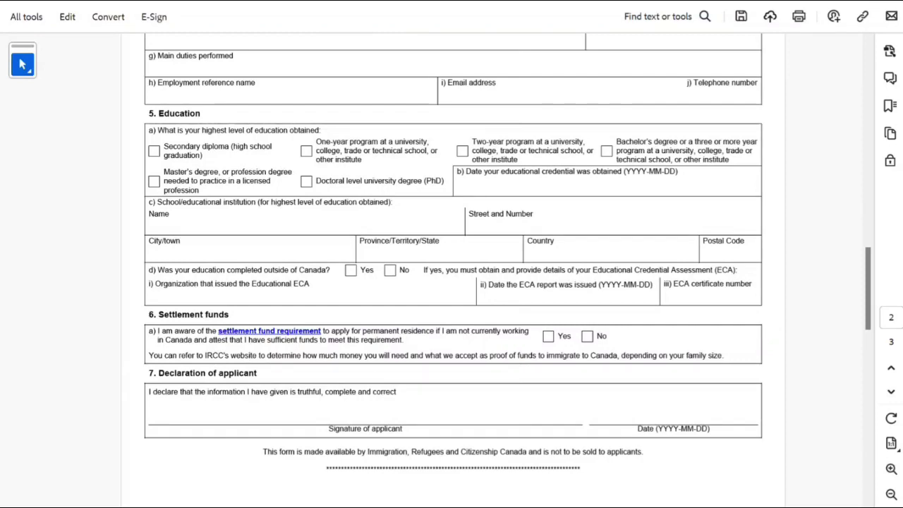
pyautogui.click(548, 336)
pyautogui.scroll(-2, 451, 268)
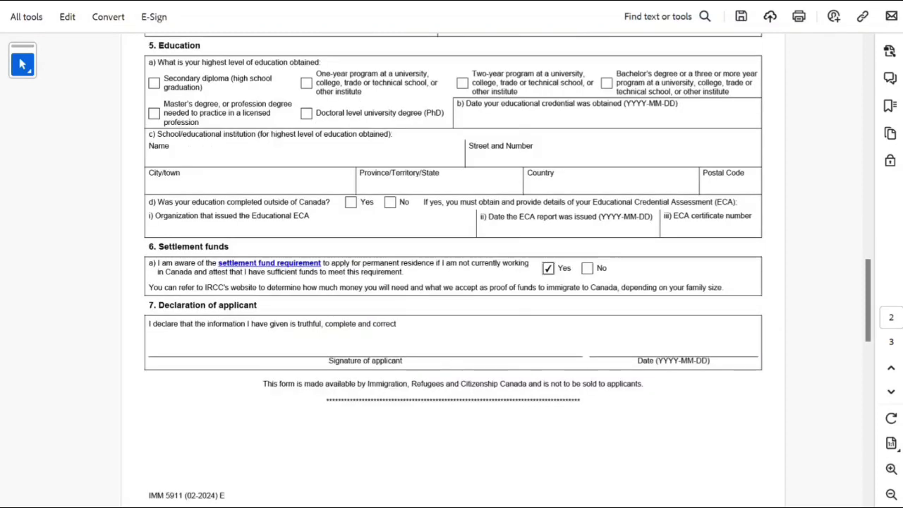
pyautogui.scroll(2, 451, 268)
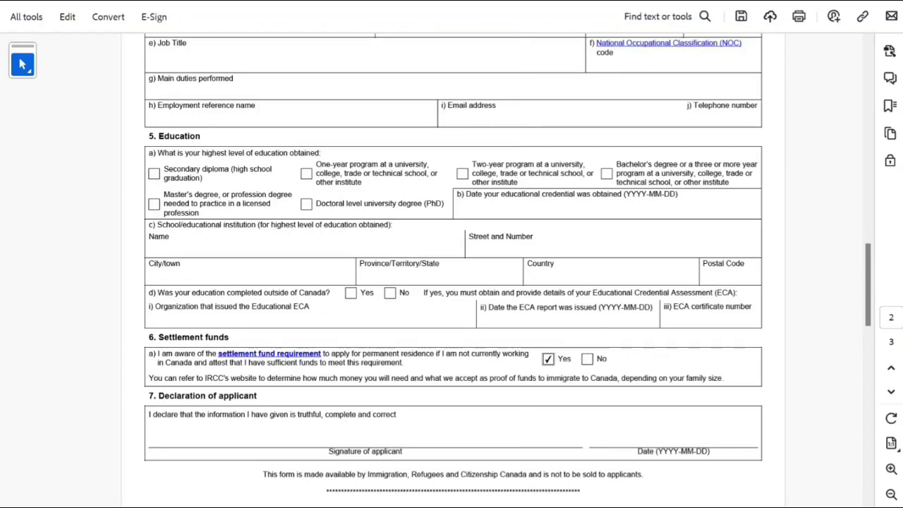
pyautogui.scroll(2, 452, 268)
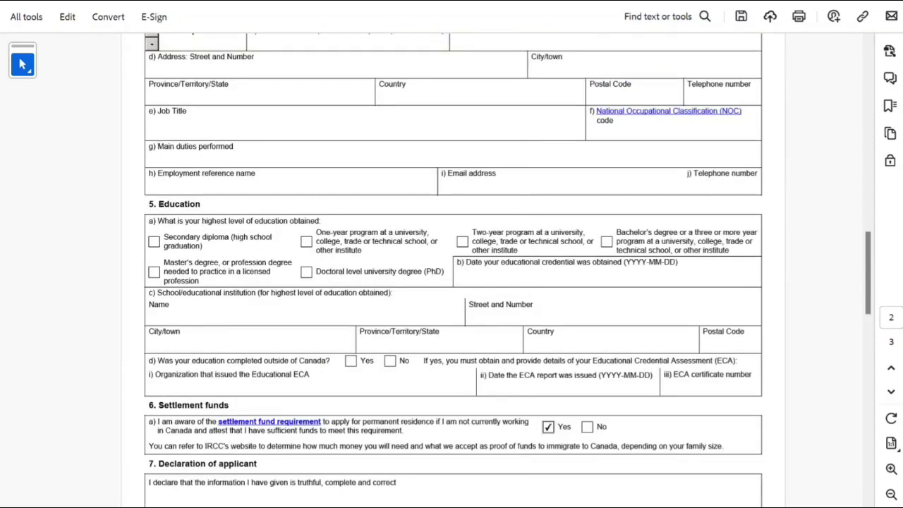
pyautogui.scroll(1, 451, 267)
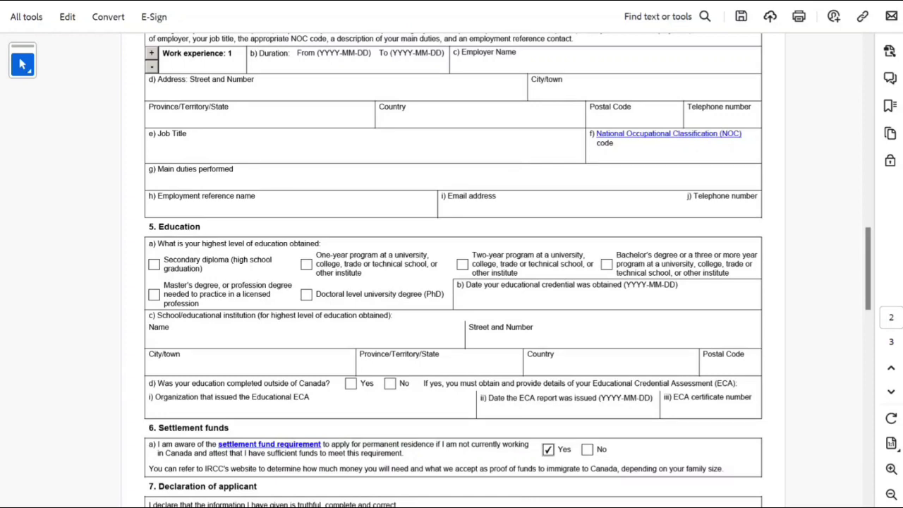
pyautogui.scroll(4, 451, 268)
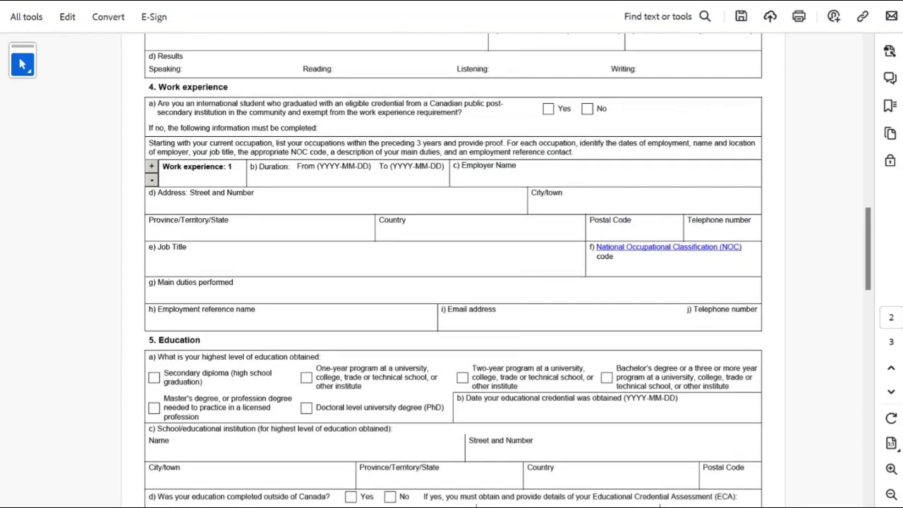
# Add then remove a second work experience entry, and scroll through pages 1–3 back to Applicant information.
pyautogui.click(151, 165)
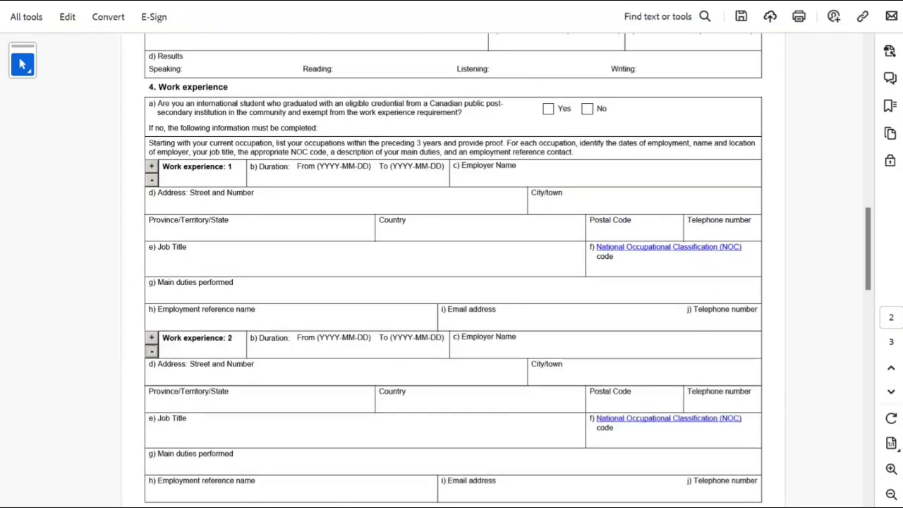
pyautogui.click(151, 351)
pyautogui.scroll(4, 451, 268)
pyautogui.scroll(10, 452, 268)
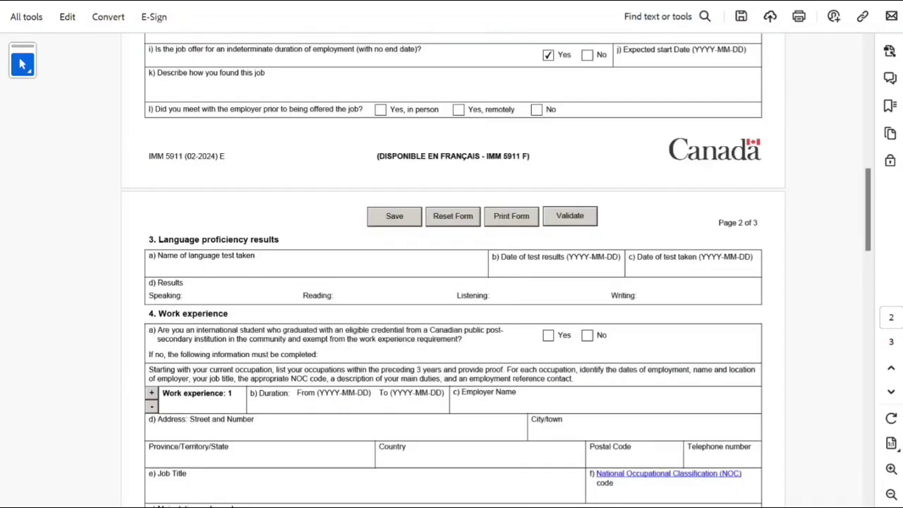
pyautogui.scroll(5, 451, 268)
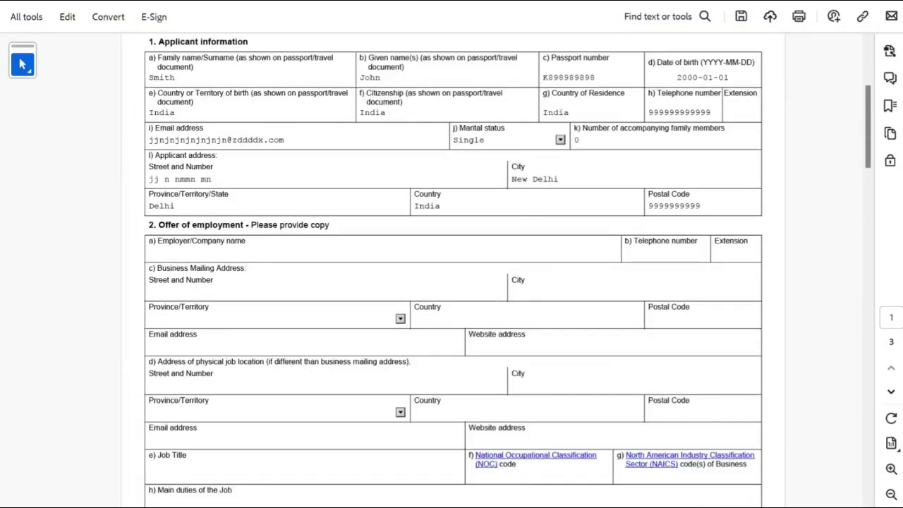
pyautogui.scroll(-8, 451, 268)
pyautogui.scroll(-10, 451, 268)
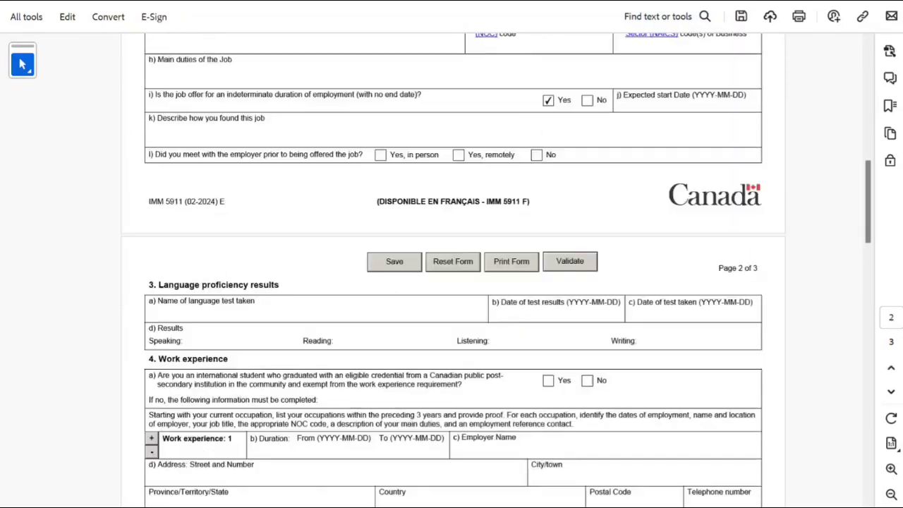
pyautogui.scroll(-10, 452, 268)
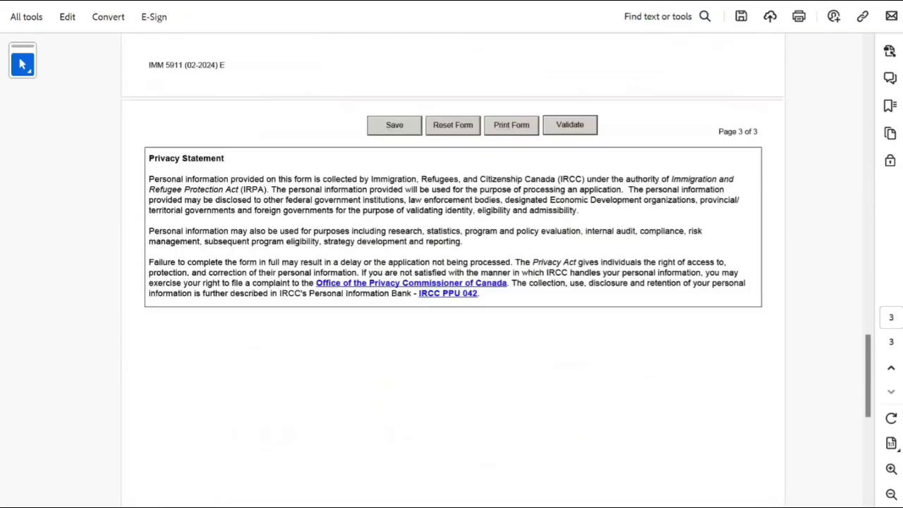
pyautogui.scroll(10, 451, 268)
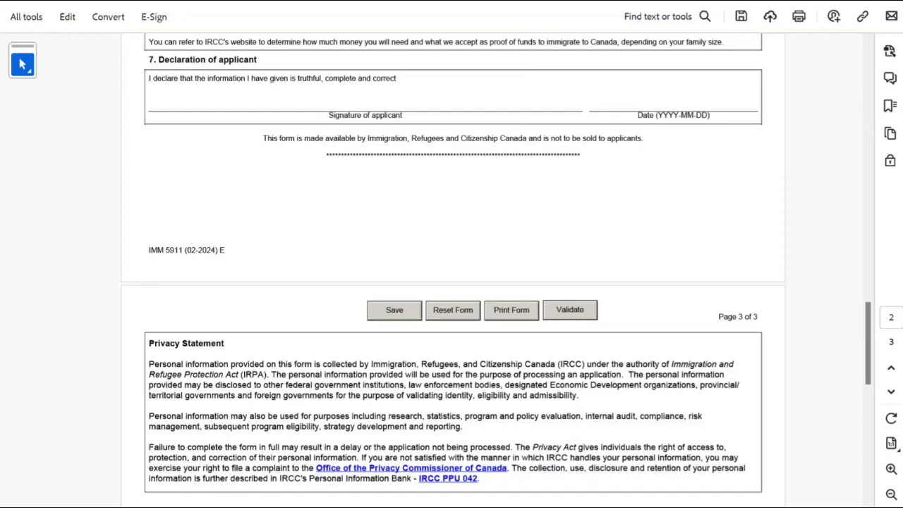
pyautogui.scroll(15, 451, 268)
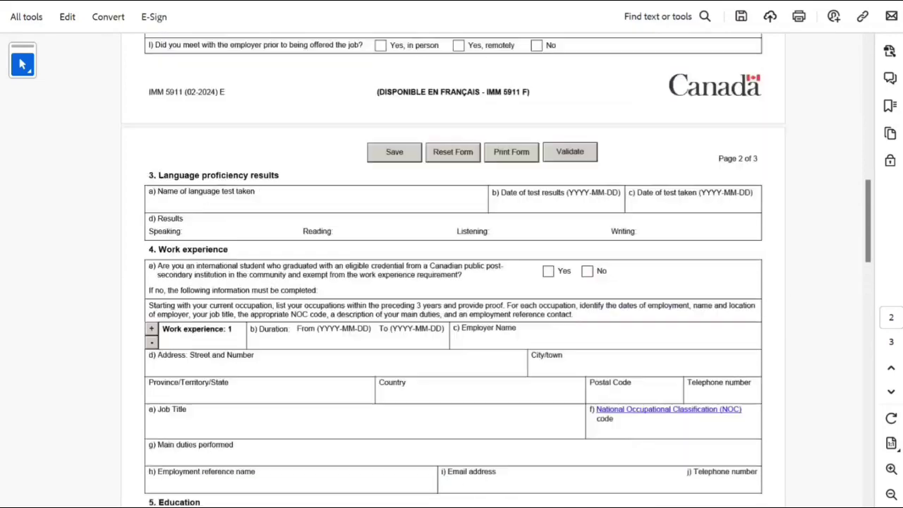
pyautogui.scroll(10, 451, 268)
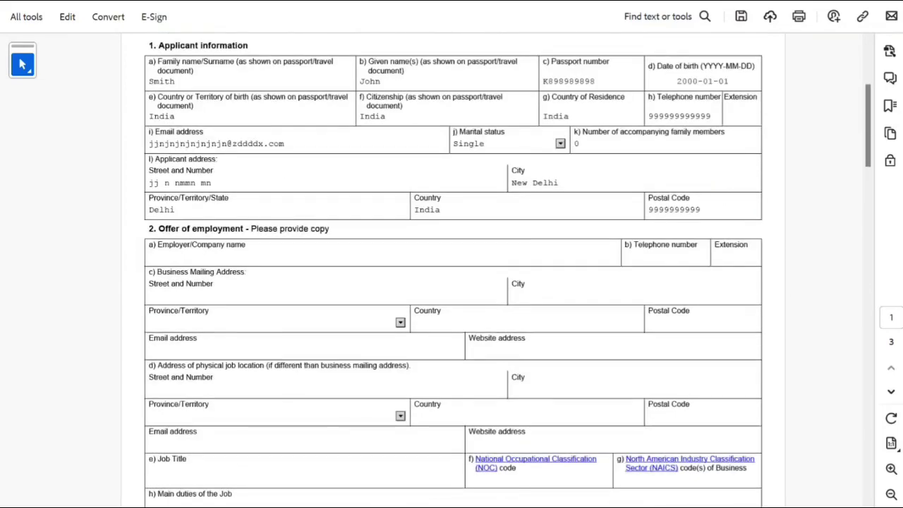